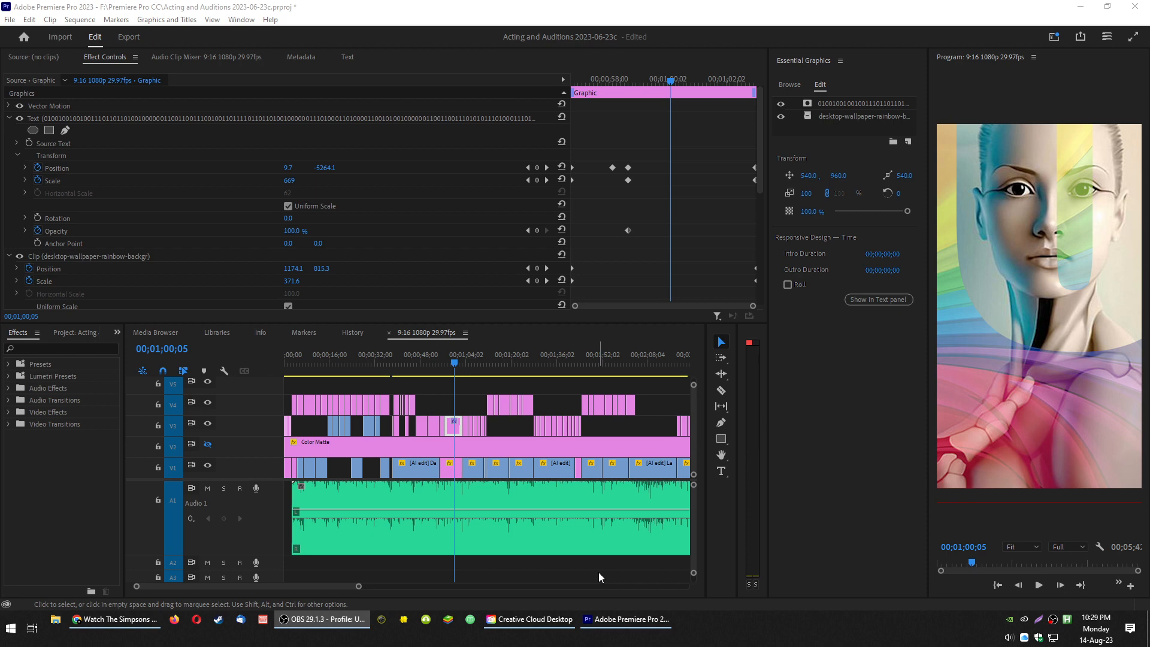
- Play the sequence from its start, reviewing the kinetic text animation full screen up to the OOH BABY BABY title
{"action": "left_click", "coordinate": [406, 375]}
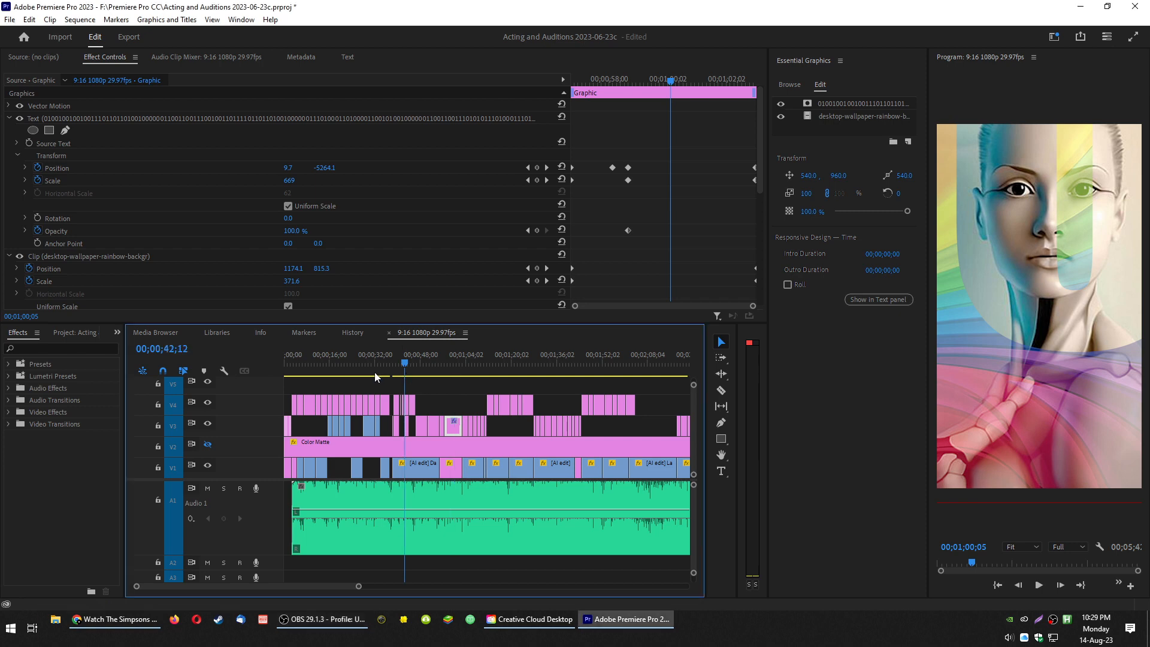
{"action": "left_click", "coordinate": [375, 374]}
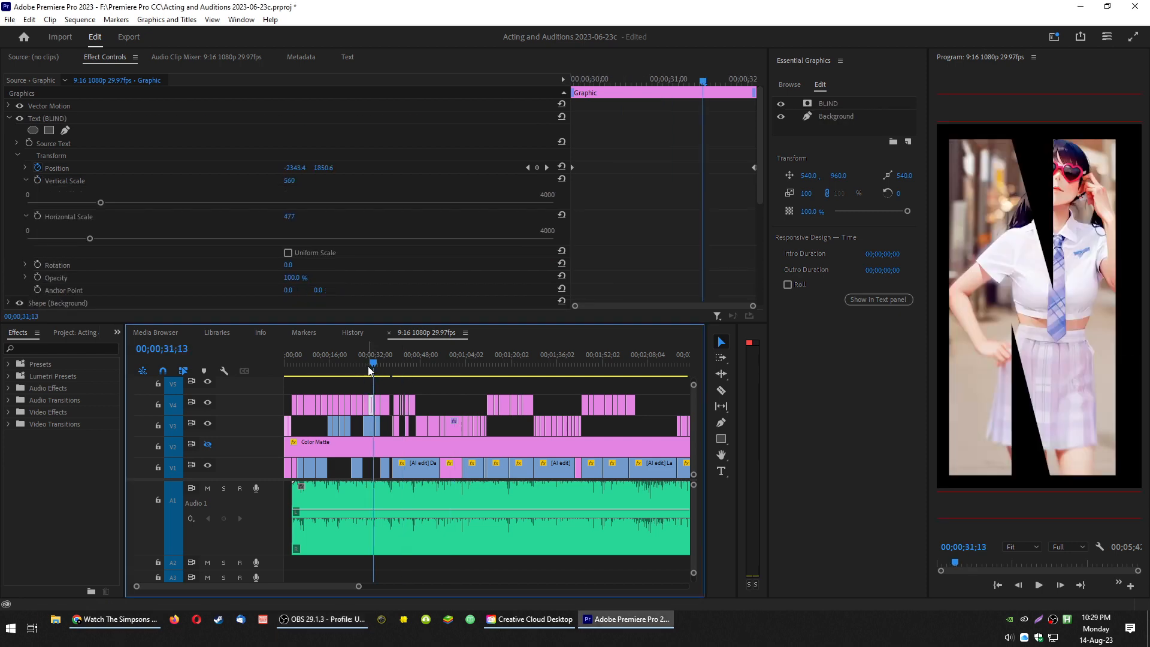
{"action": "left_click", "coordinate": [351, 366]}
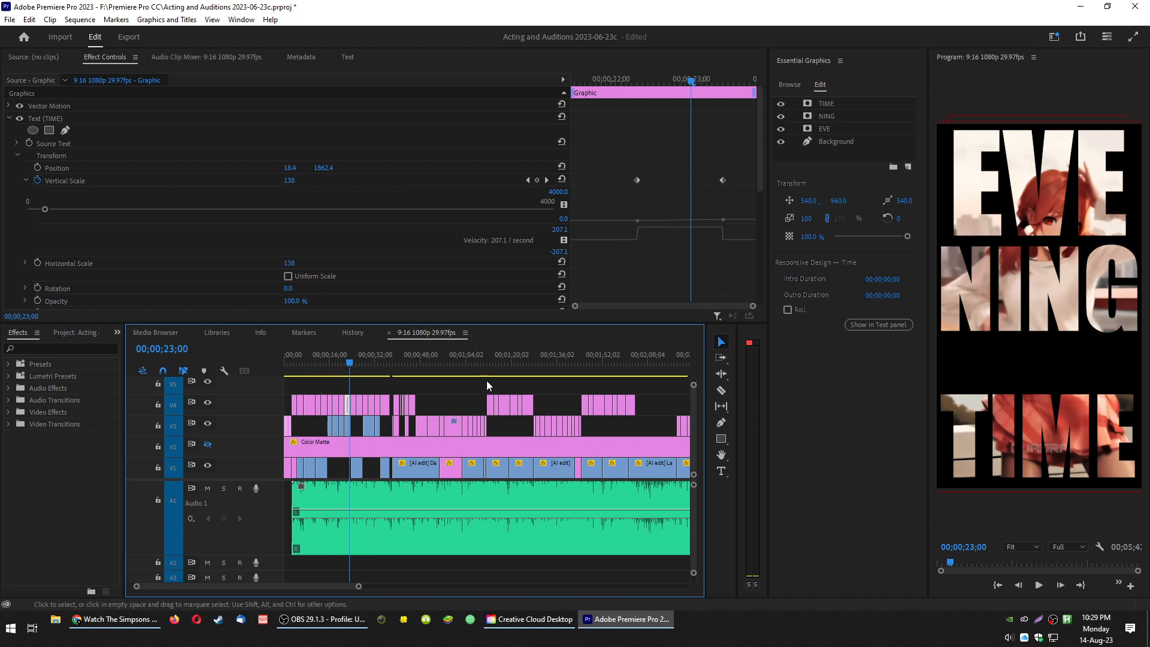
{"action": "left_click_drag", "start_coordinate": [347, 362], "coordinate": [253, 377]}
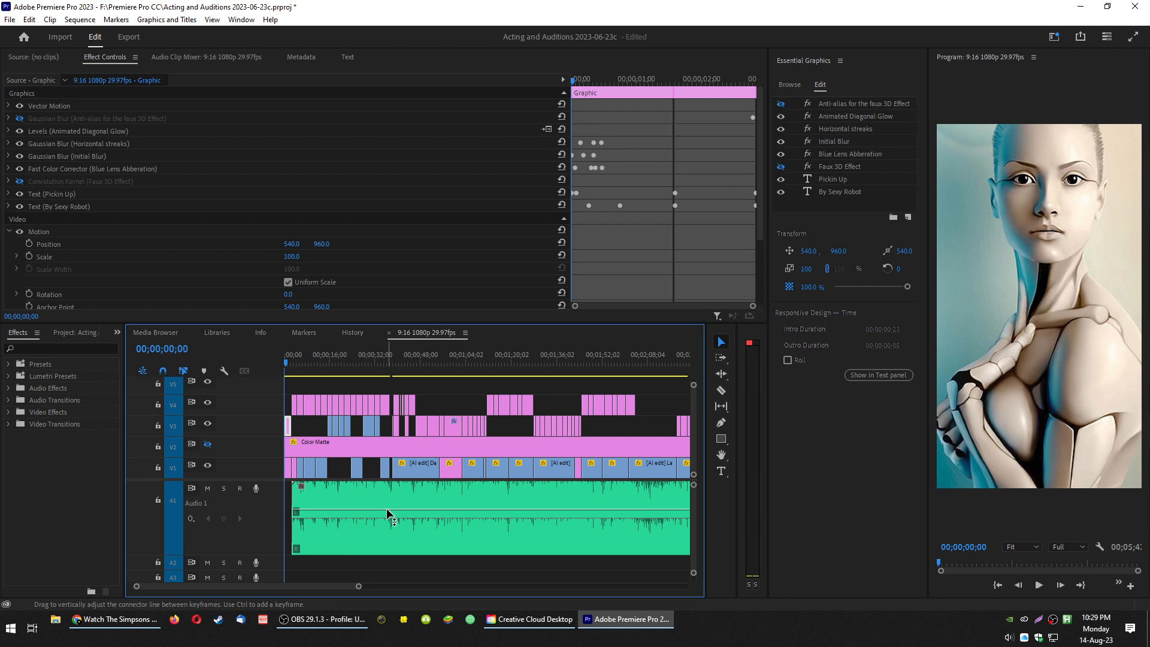
{"action": "mouse_move", "coordinate": [386, 508]}
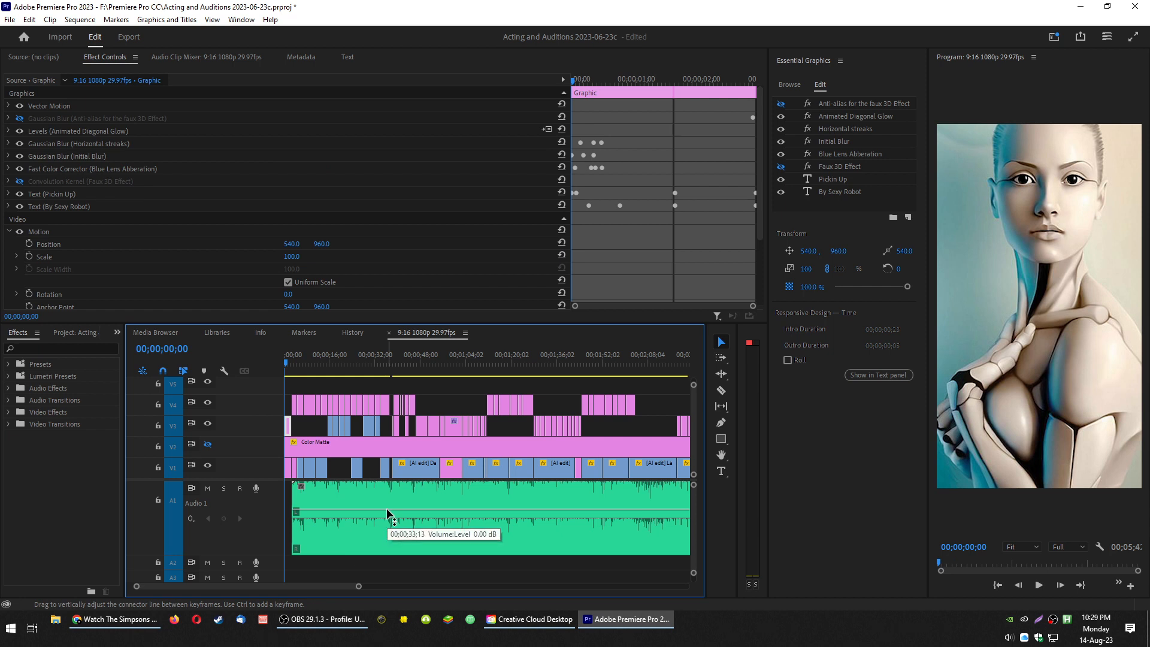
{"action": "key", "text": "space"}
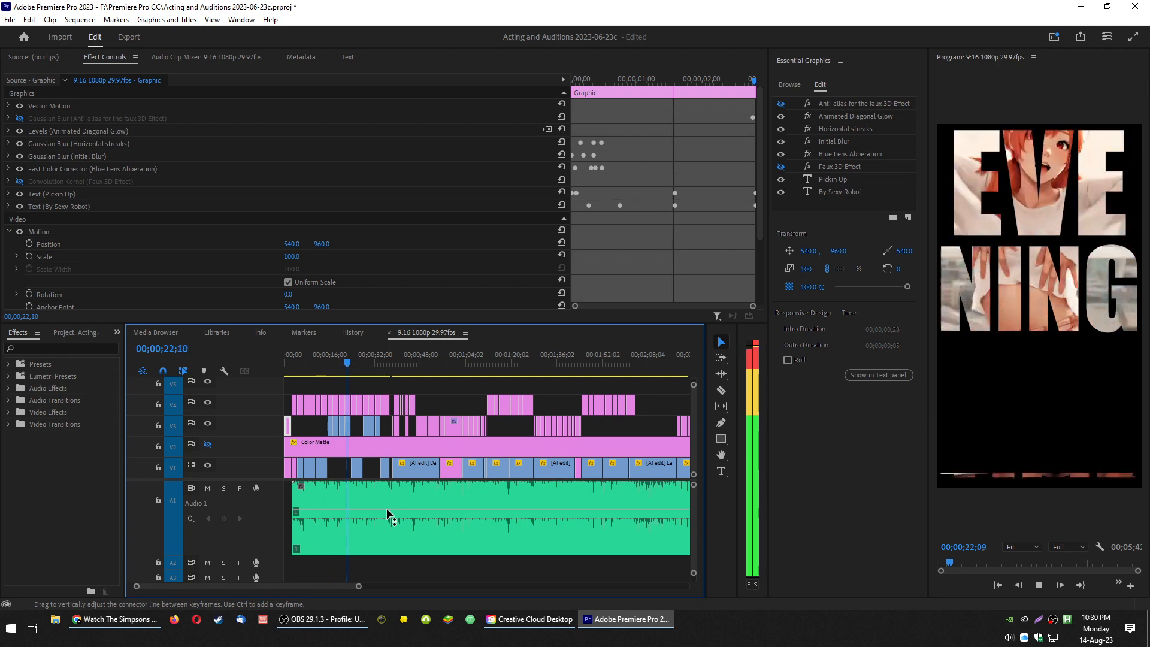
{"action": "left_click", "coordinate": [1132, 36]}
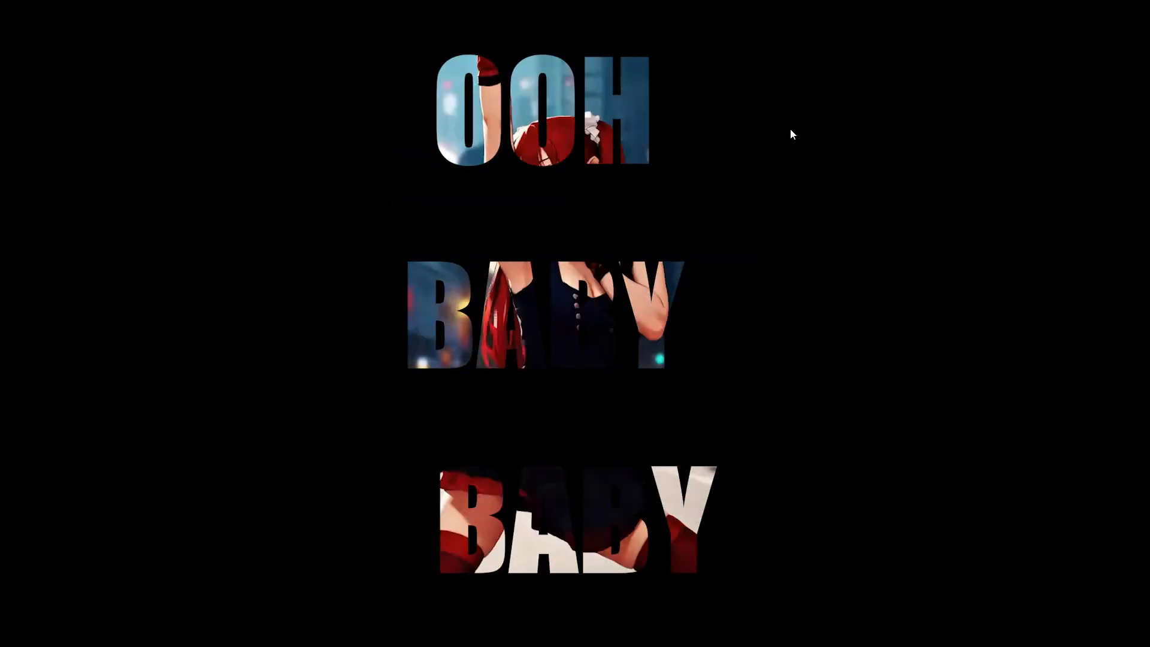
{"action": "key", "text": "Escape"}
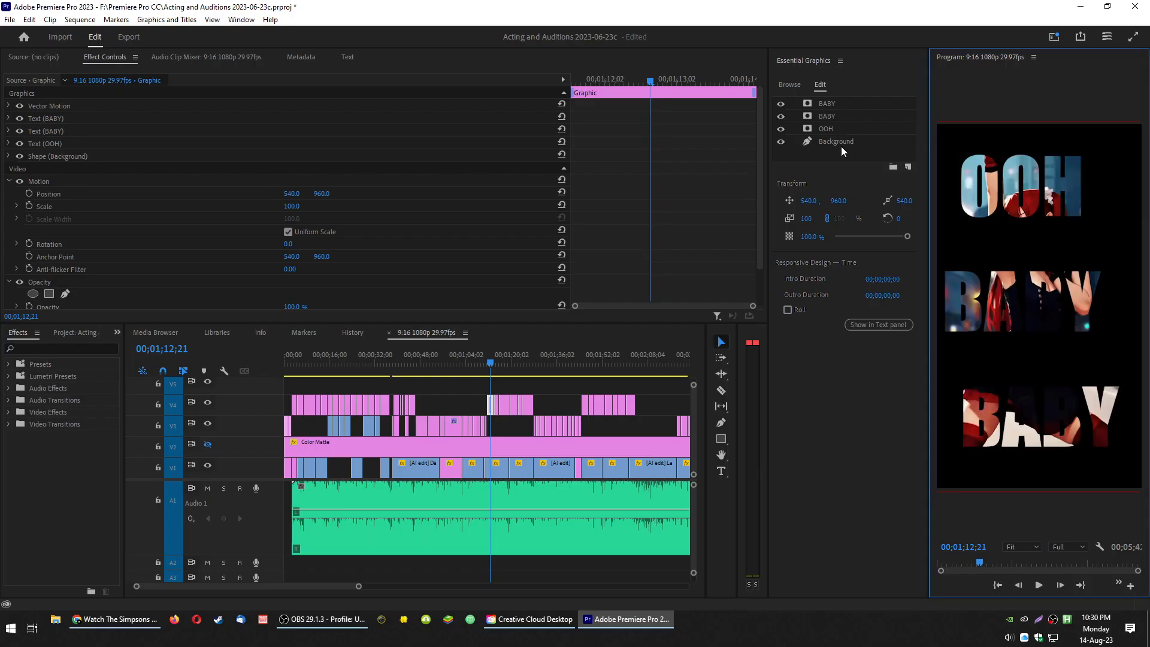
- Play back the sequence from 00;00;54;12 through the binary-text graphic on V3
{"action": "left_click", "coordinate": [458, 370]}
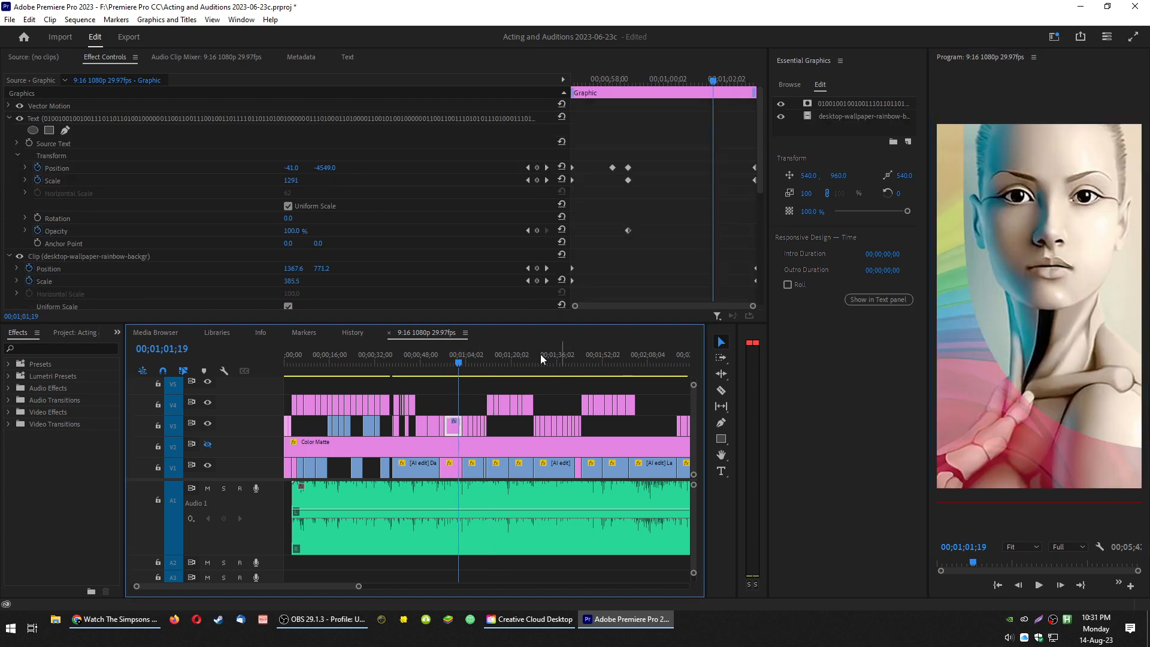
{"action": "left_click", "coordinate": [440, 365]}
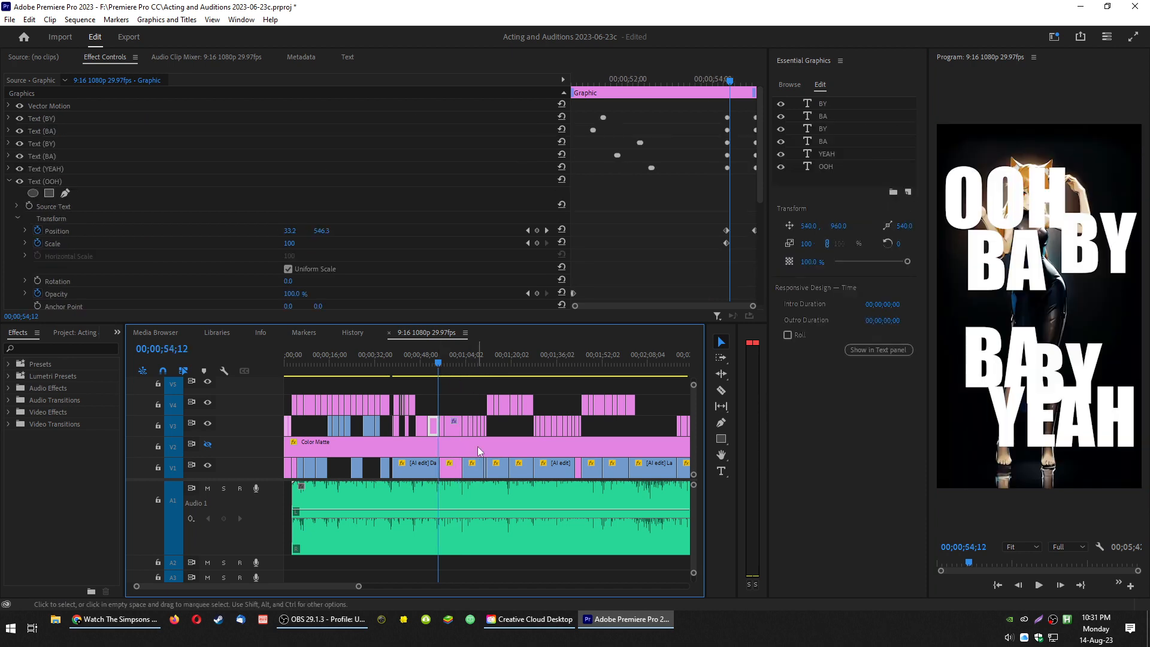
{"action": "key", "text": "space"}
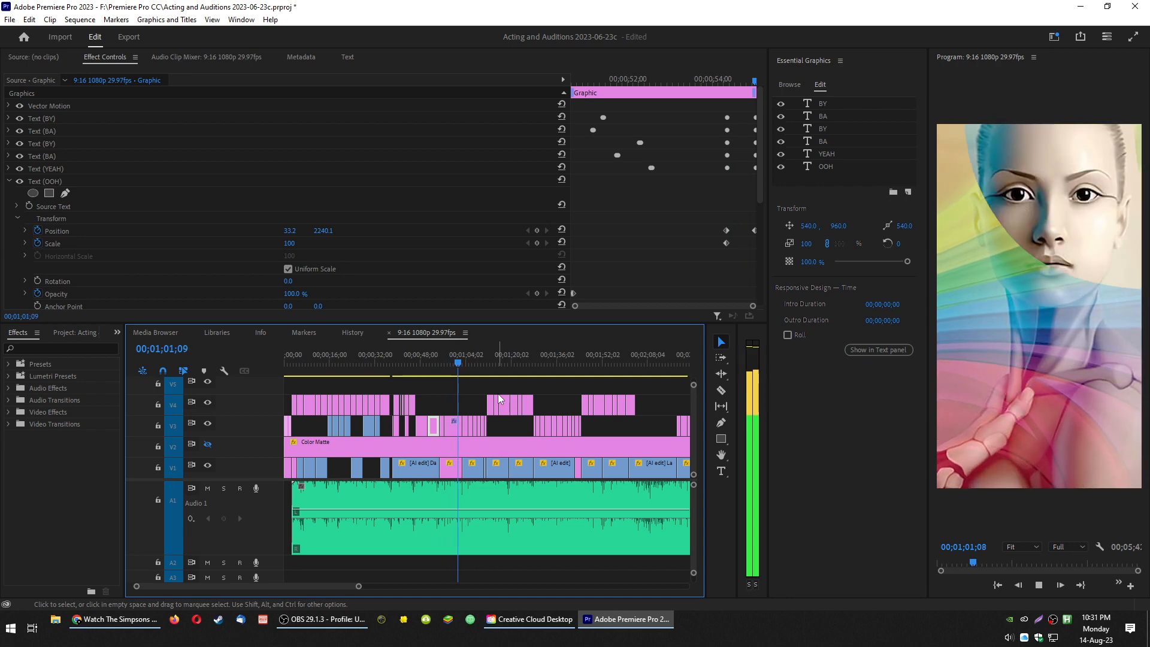
{"action": "key", "text": "space"}
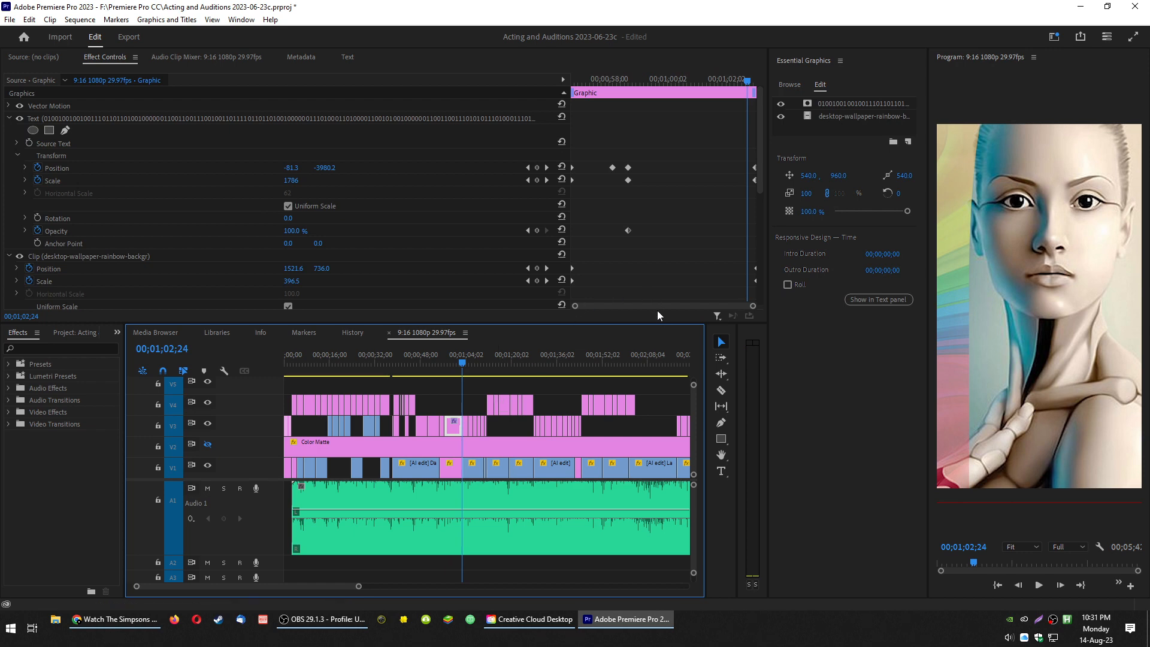
- Switch the timeline ruler to audio time units and inspect the end of the binary-text clip on V3
{"action": "right_click", "coordinate": [652, 357]}
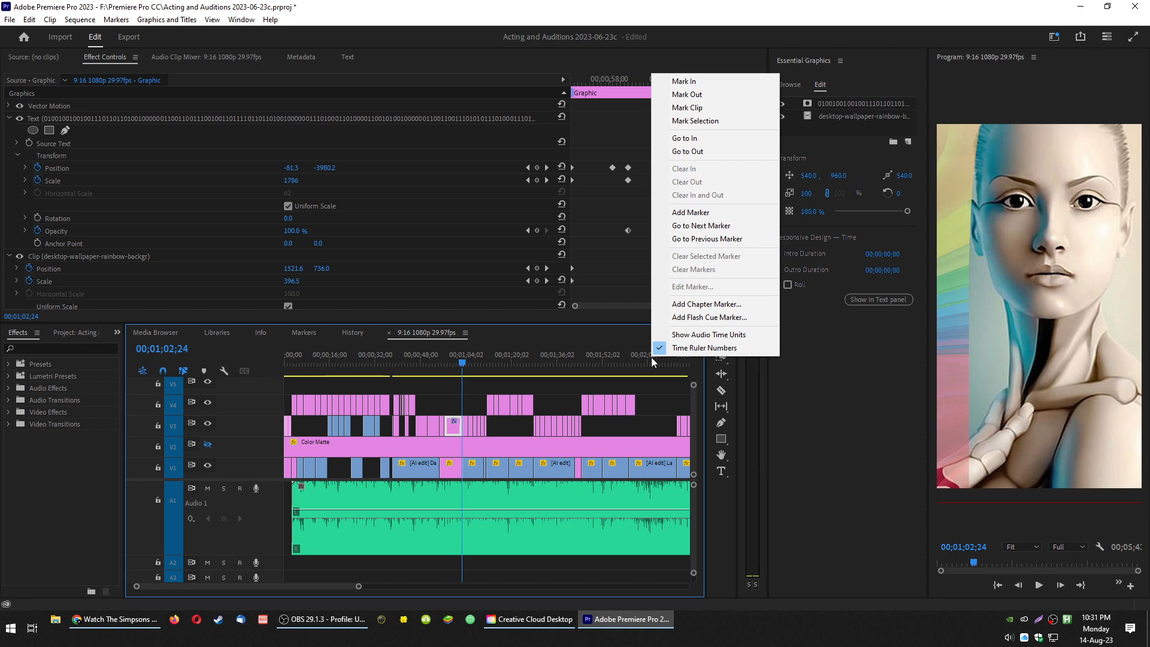
{"action": "left_click", "coordinate": [689, 334]}
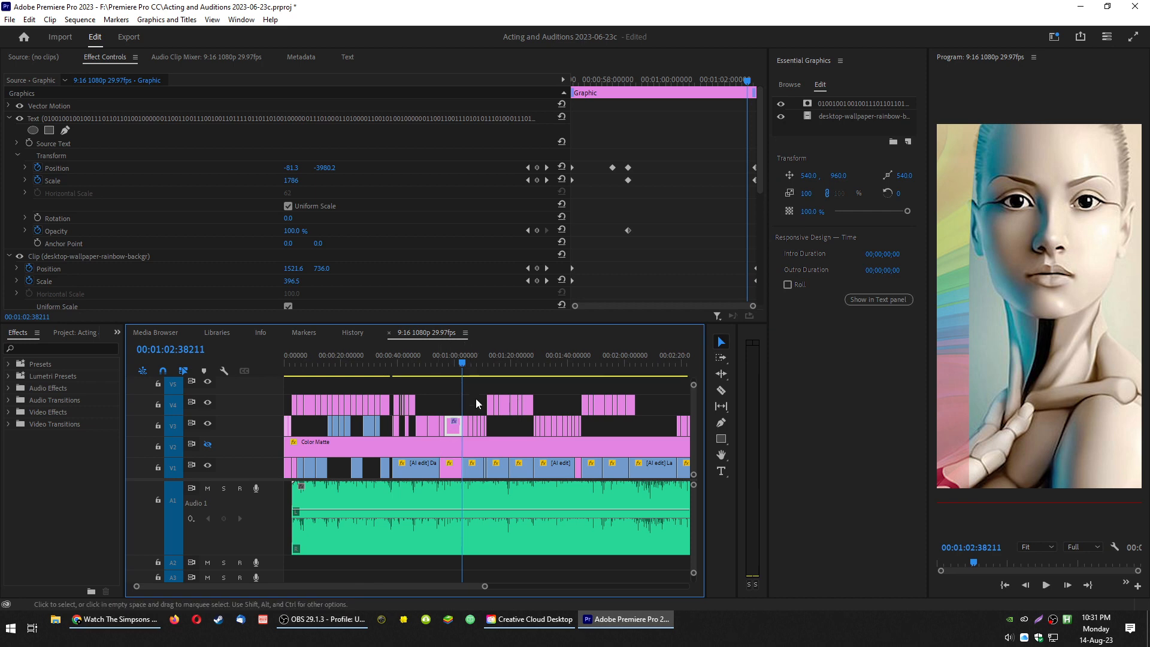
{"action": "scroll", "coordinate": [450, 420], "scroll_direction": "up", "scroll_amount": 4}
{"action": "scroll", "coordinate": [464, 415], "scroll_direction": "up", "scroll_amount": 5}
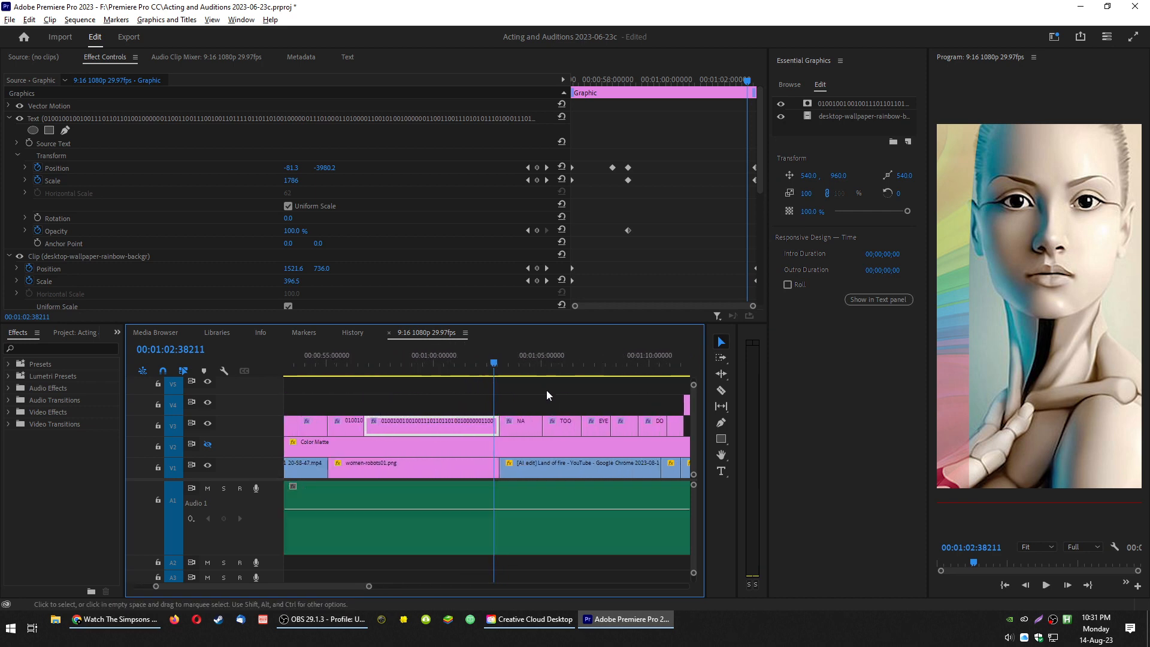
{"action": "scroll", "coordinate": [499, 399], "scroll_direction": "up", "scroll_amount": 3}
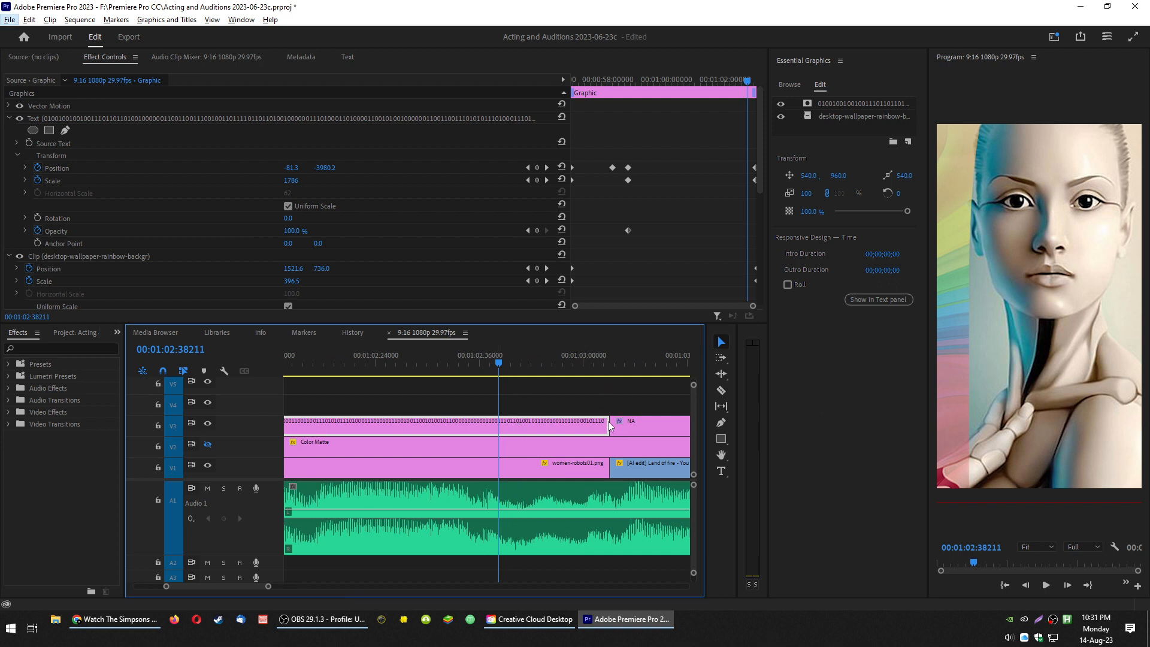
{"action": "mouse_move", "coordinate": [608, 423]}
{"action": "left_mouse_down"}
{"action": "mouse_move", "coordinate": [502, 431]}
{"action": "mouse_move", "coordinate": [609, 427]}
{"action": "left_mouse_up"}
- Return the timeline ruler from audio time units to frame-based timecode and compare the clip boundary with the waveform
{"action": "right_click", "coordinate": [603, 366]}
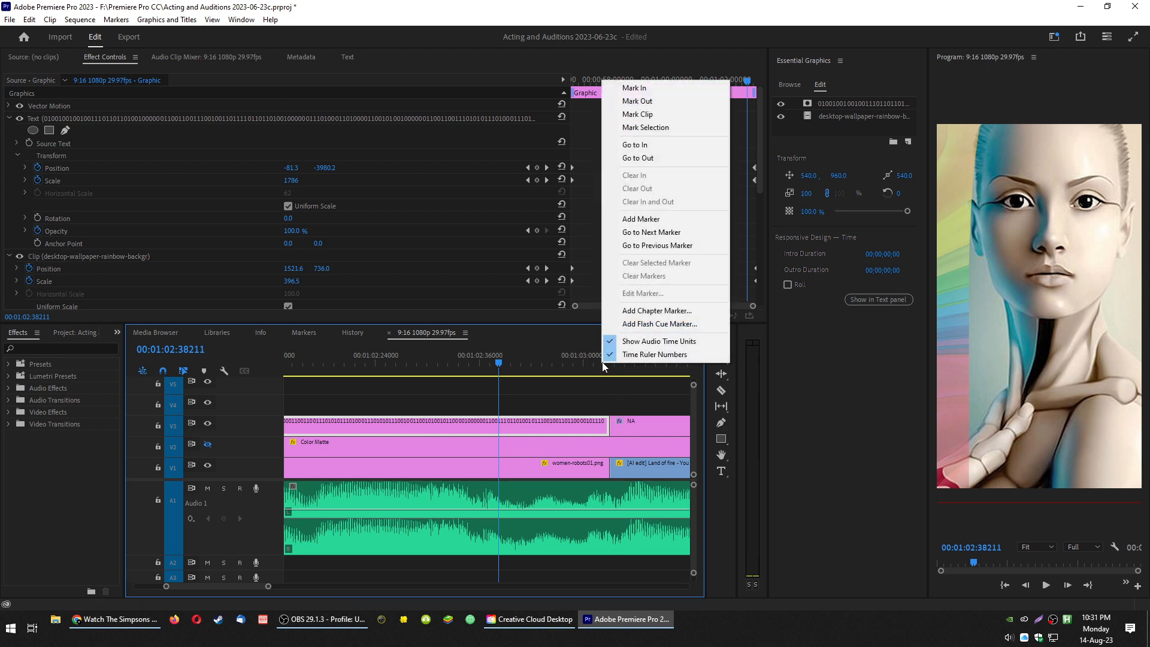
{"action": "left_click", "coordinate": [626, 342]}
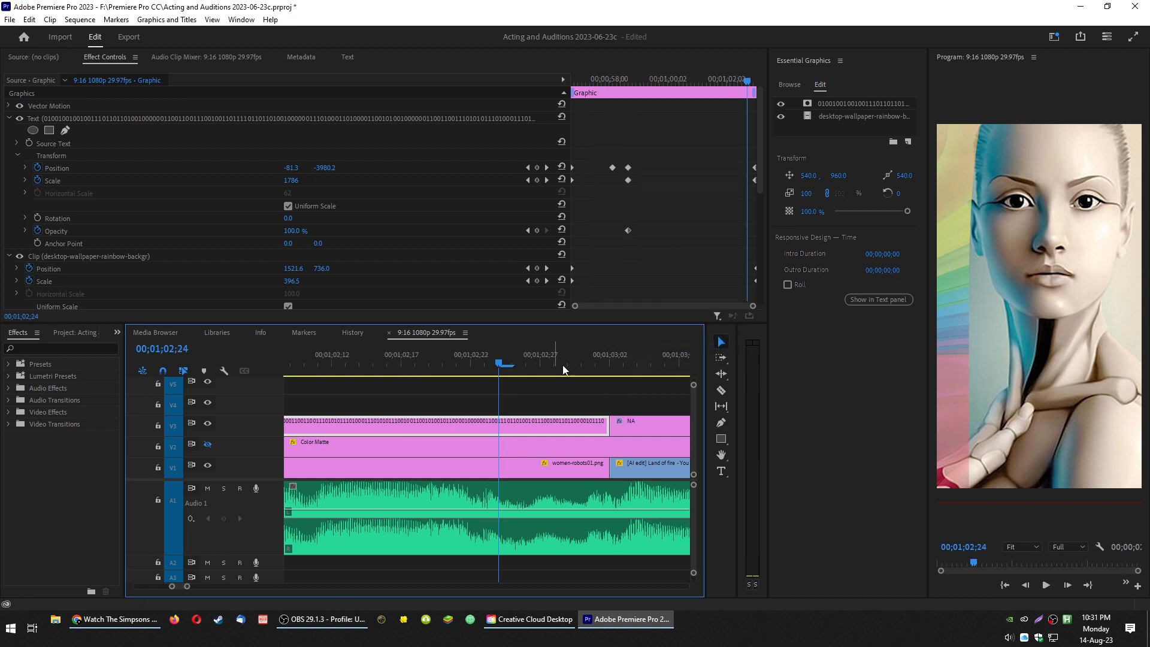
{"action": "mouse_move", "coordinate": [605, 420]}
{"action": "left_mouse_down"}
{"action": "mouse_move", "coordinate": [526, 432]}
{"action": "mouse_move", "coordinate": [604, 429]}
{"action": "left_mouse_up"}
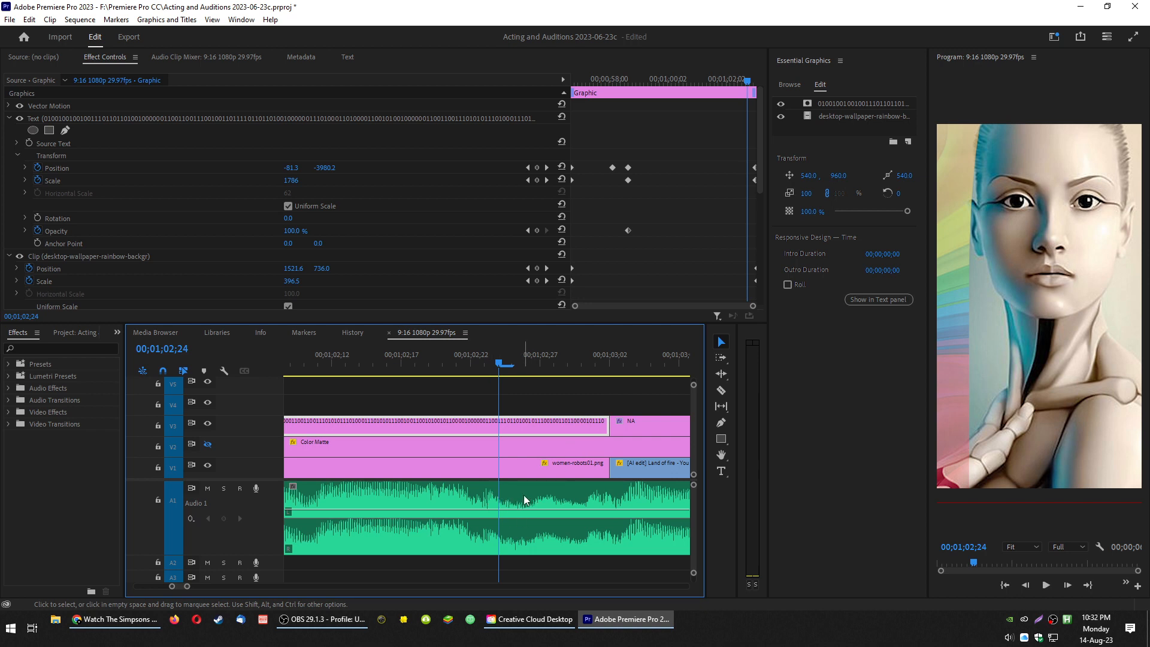
{"action": "scroll", "coordinate": [501, 486], "scroll_direction": "up", "scroll_amount": 1}
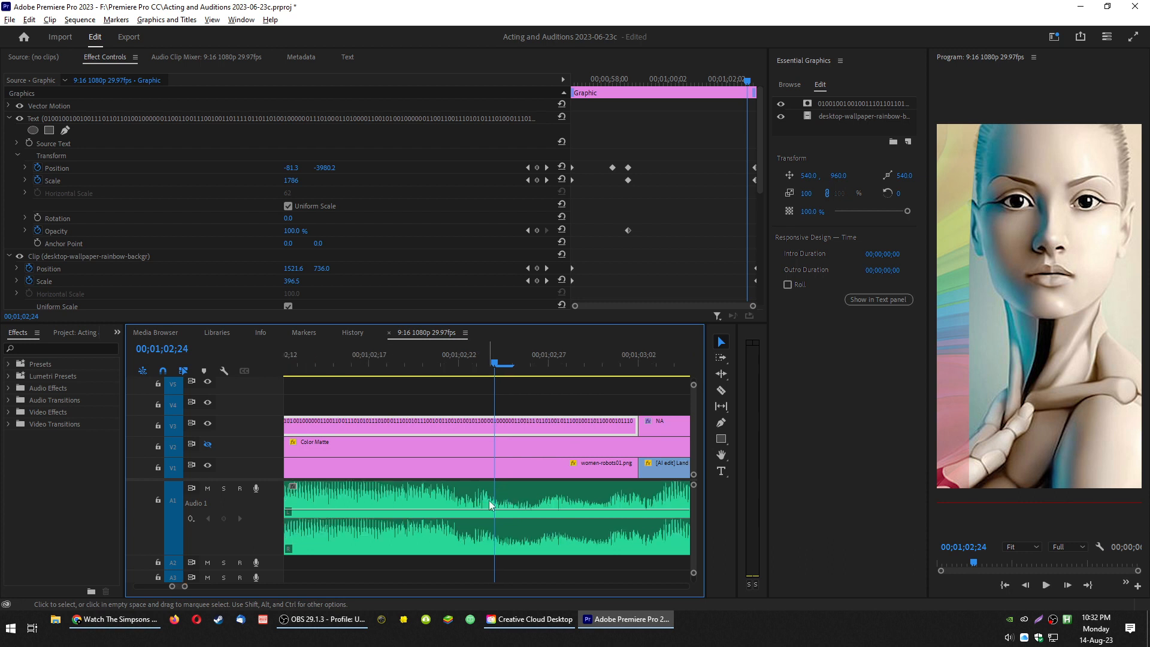
{"action": "right_click", "coordinate": [648, 360]}
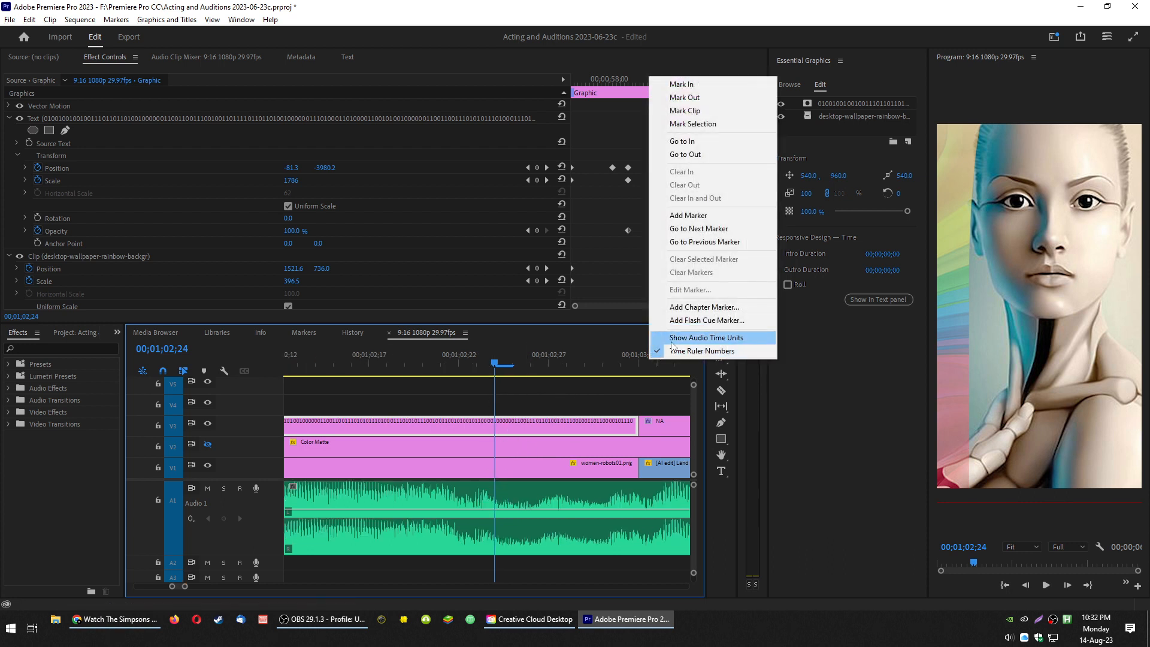
{"action": "left_click", "coordinate": [543, 413]}
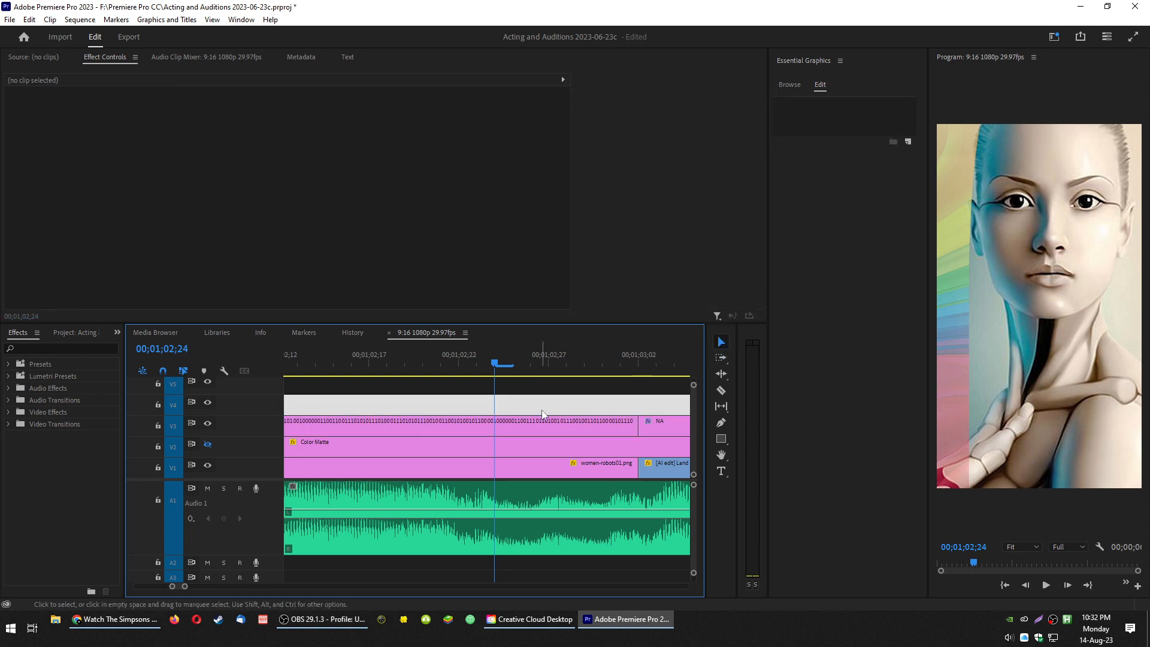
- Play the sequence from 00;01;01;26 across the following text graphics, and set the playhead at 00;01;04;05
{"action": "scroll", "coordinate": [492, 397], "scroll_direction": "down", "scroll_amount": 3}
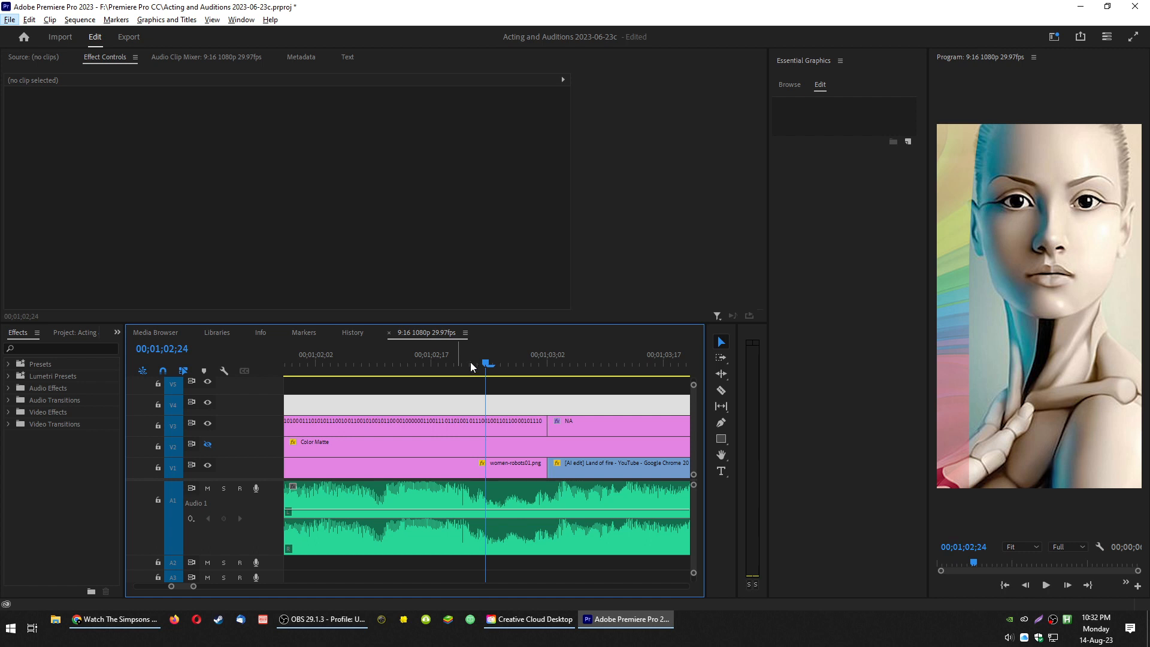
{"action": "scroll", "coordinate": [479, 389], "scroll_direction": "down", "scroll_amount": 5}
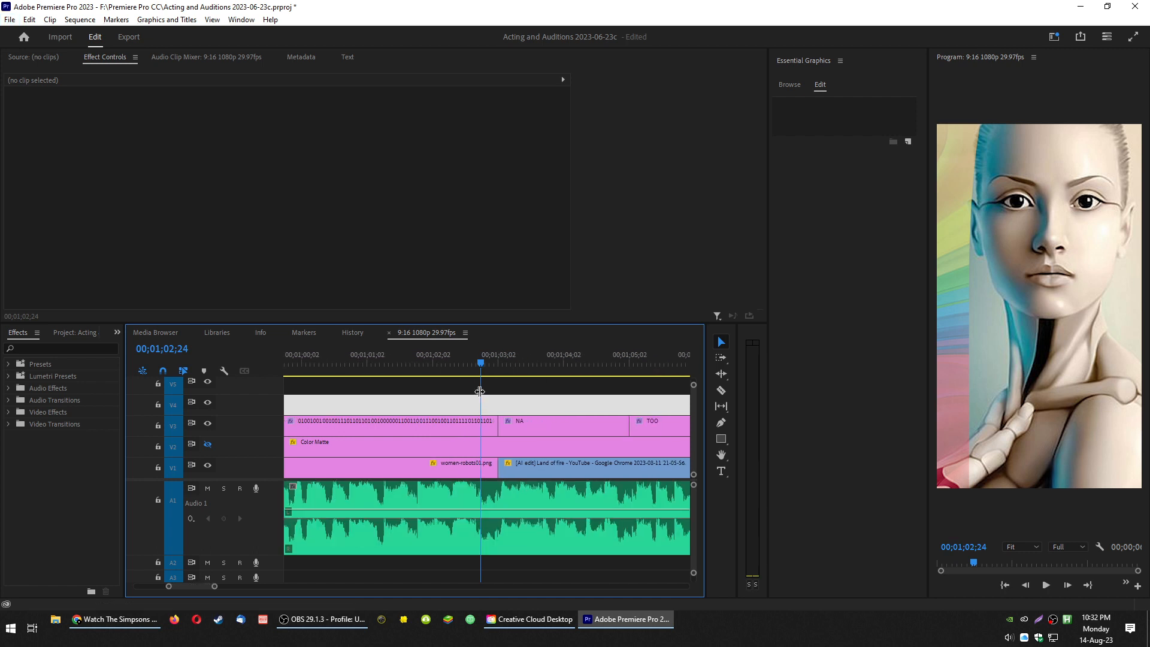
{"action": "scroll", "coordinate": [482, 393], "scroll_direction": "down", "scroll_amount": 4}
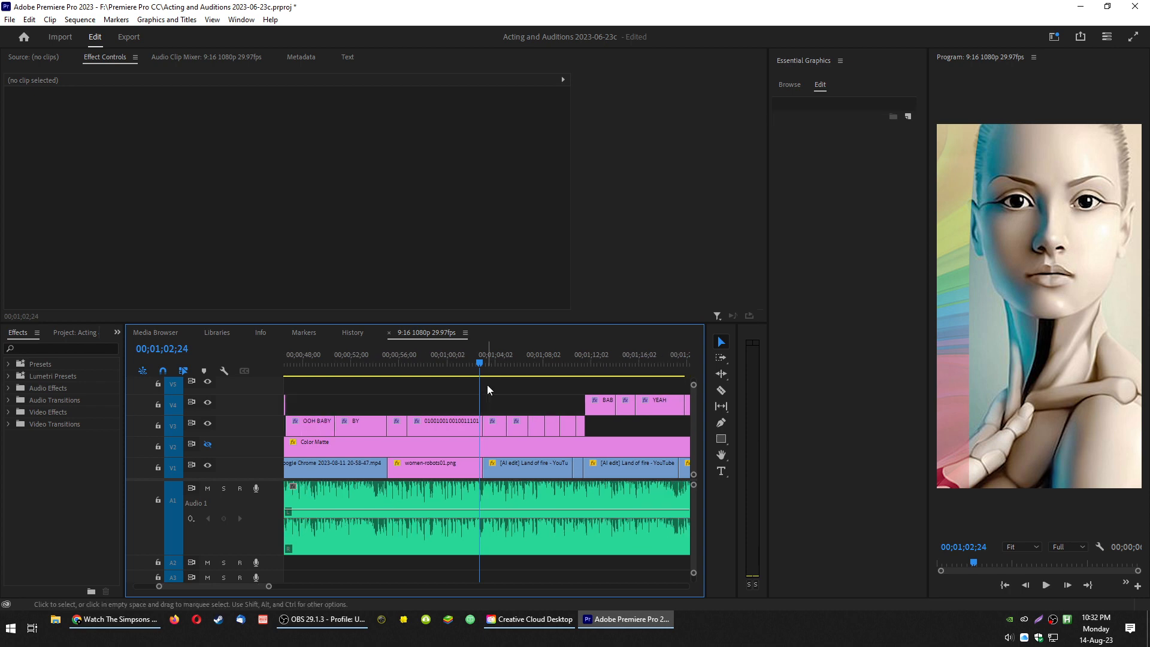
{"action": "left_click", "coordinate": [469, 361]}
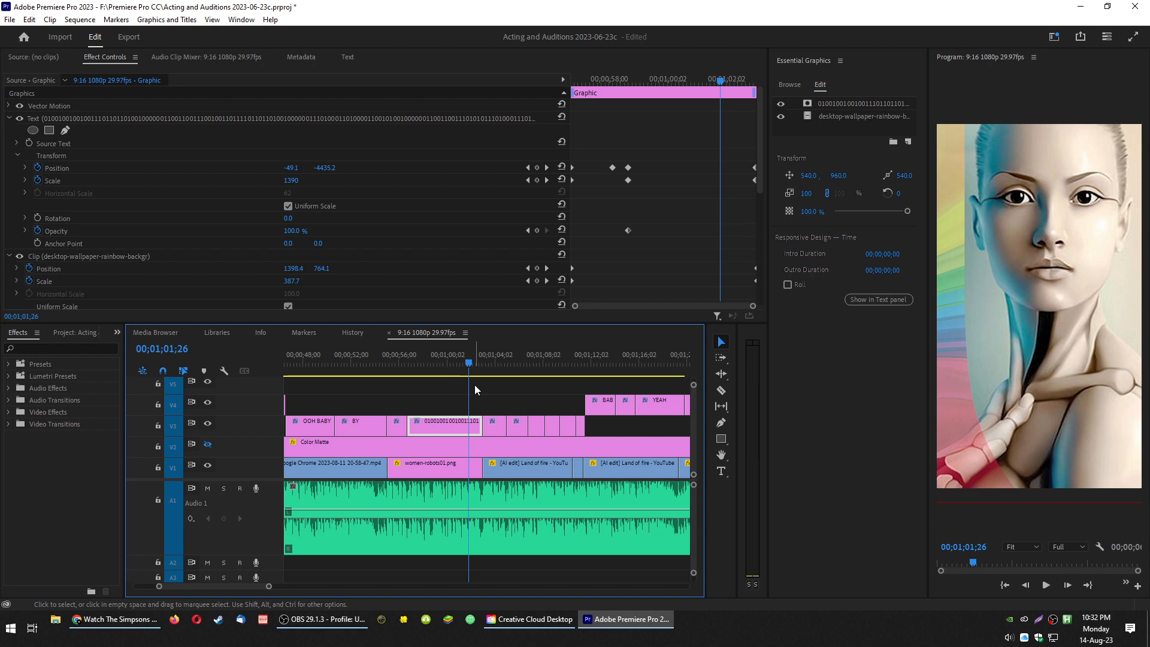
{"action": "key", "text": "space"}
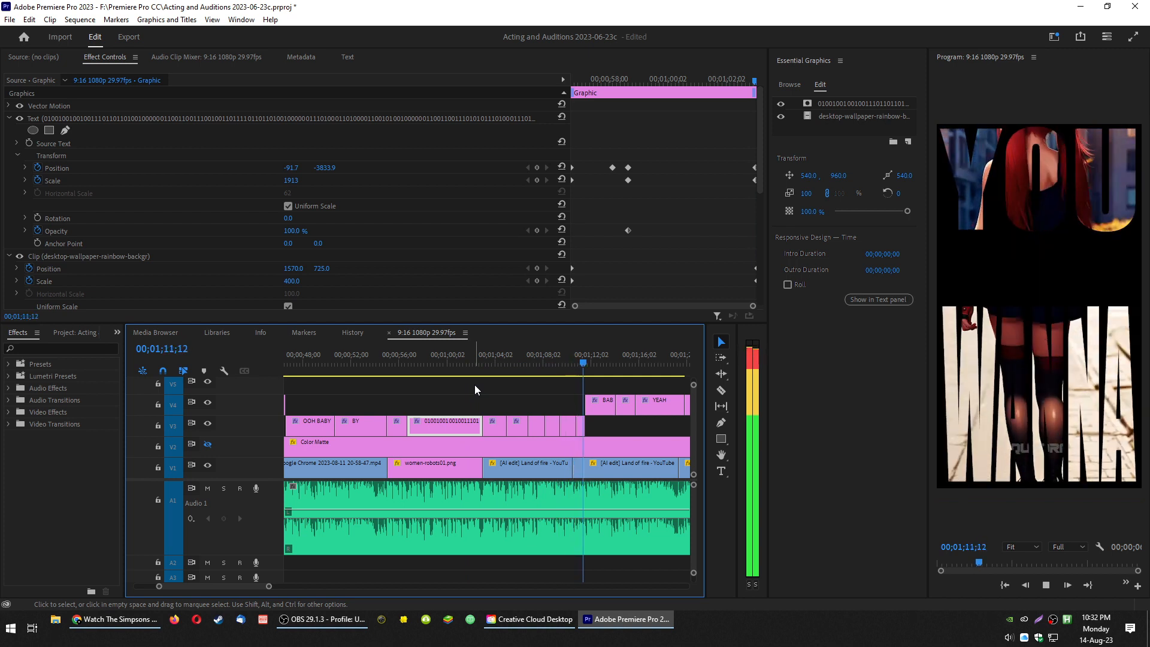
{"action": "key", "text": "space"}
{"action": "left_click", "coordinate": [497, 362]}
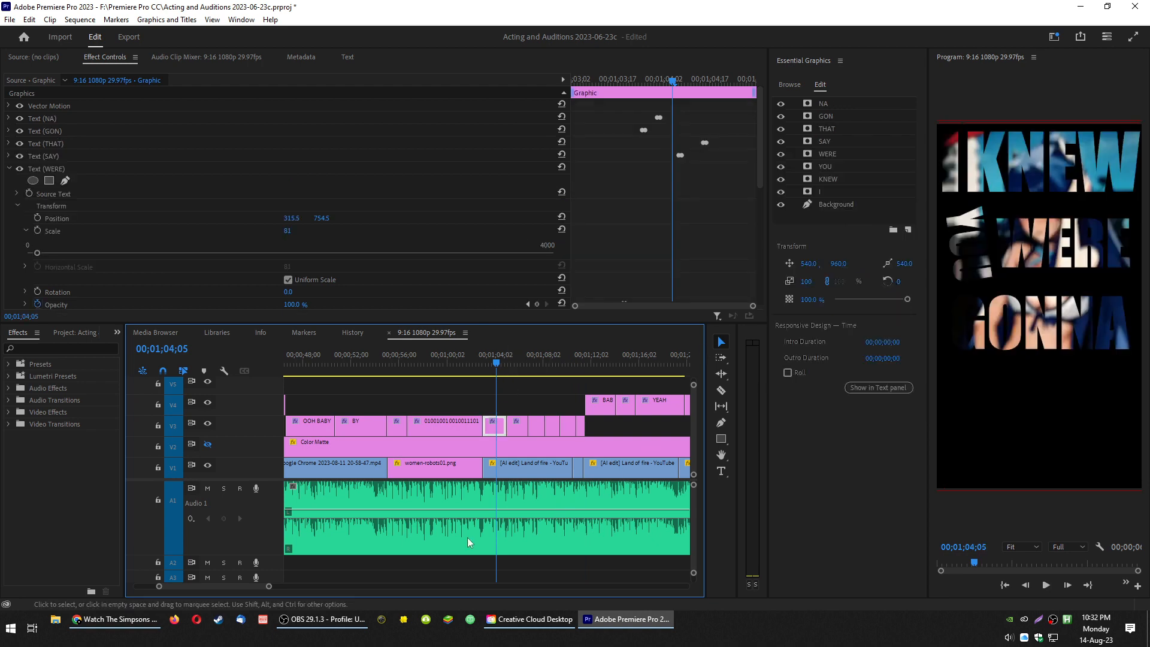
- Switch to Chrome and load videoguys.com.au in the tab showing the Text Flip Animation Effect video
{"action": "left_click", "coordinate": [150, 623]}
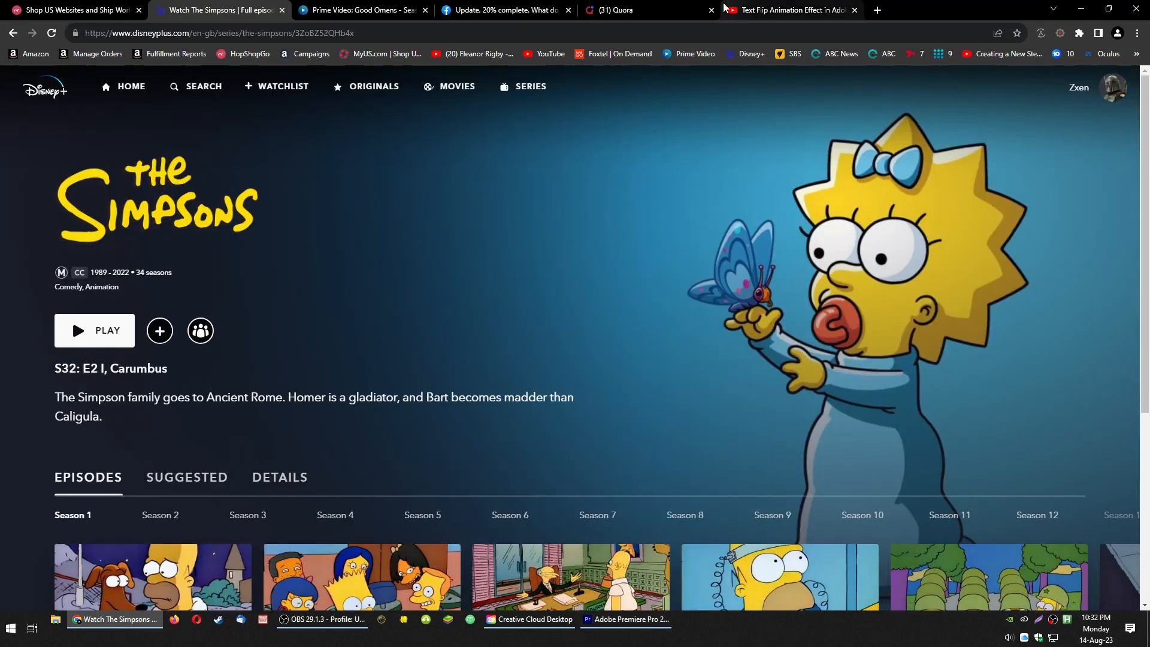
{"action": "left_click", "coordinate": [798, 5]}
{"action": "left_click", "coordinate": [786, 34]}
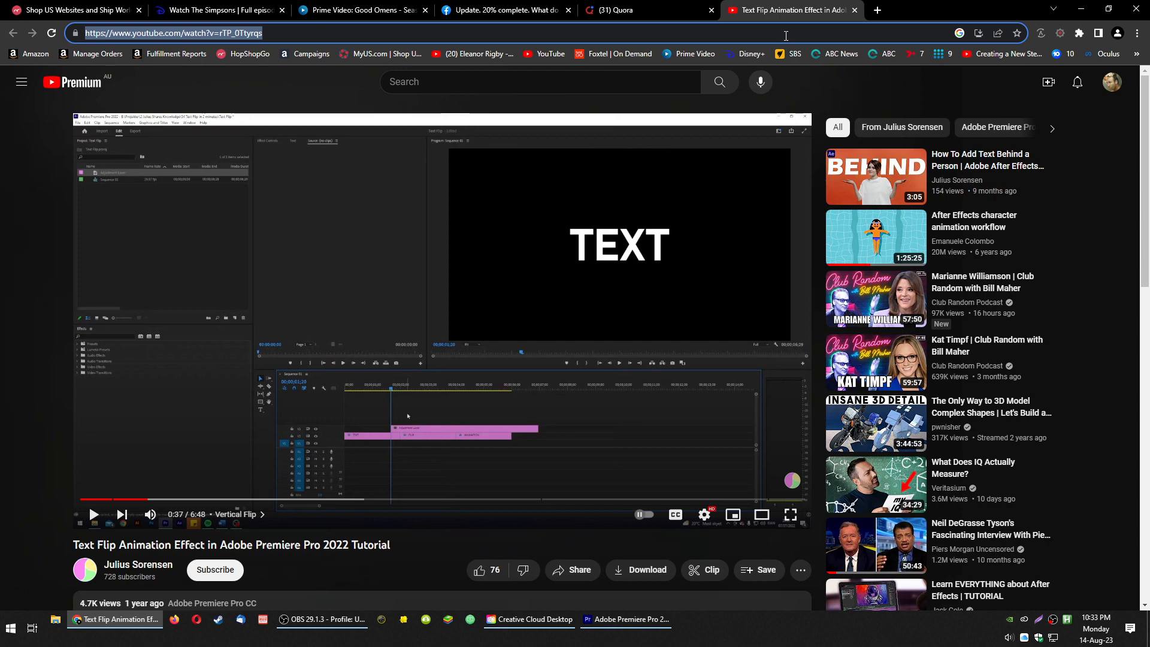
{"action": "type", "text": "videoguys.com.au"}
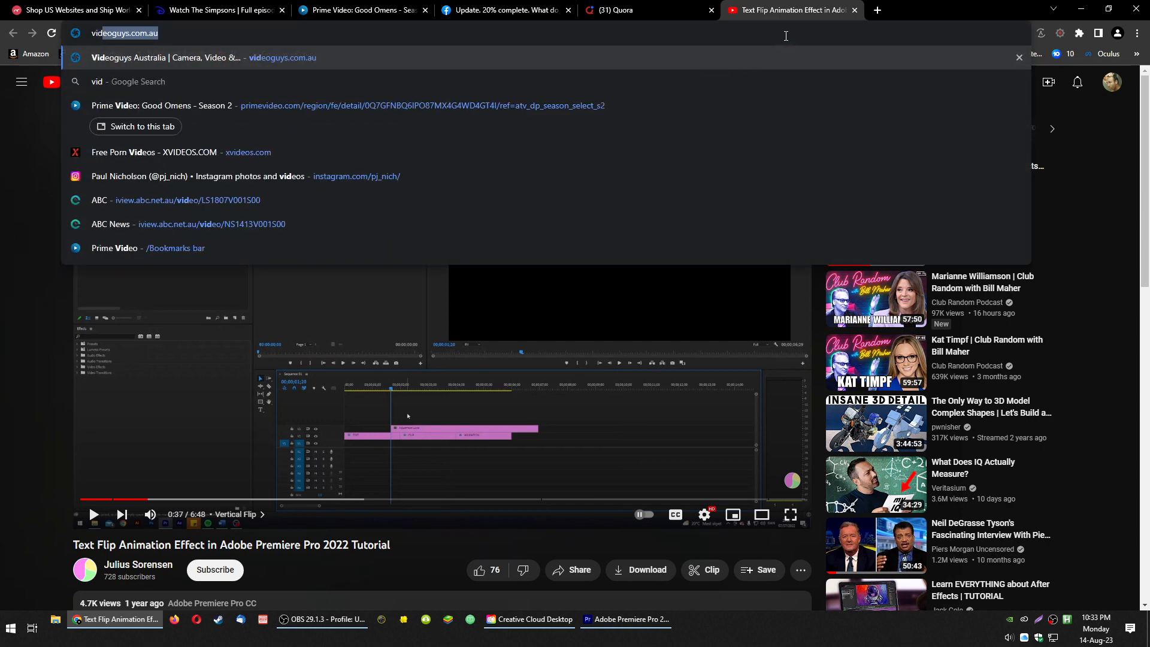
{"action": "key", "text": "Return"}
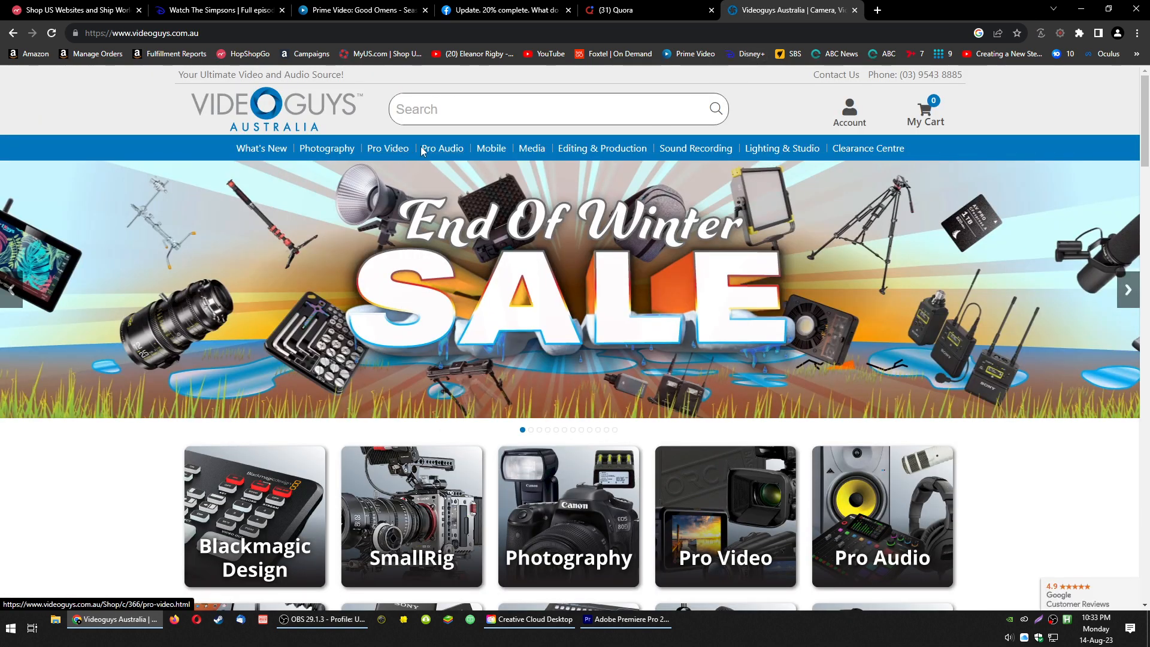
- Open the Pro Audio category on the Videoguys site and look through its audio cables and adaptors
{"action": "left_click", "coordinate": [443, 149]}
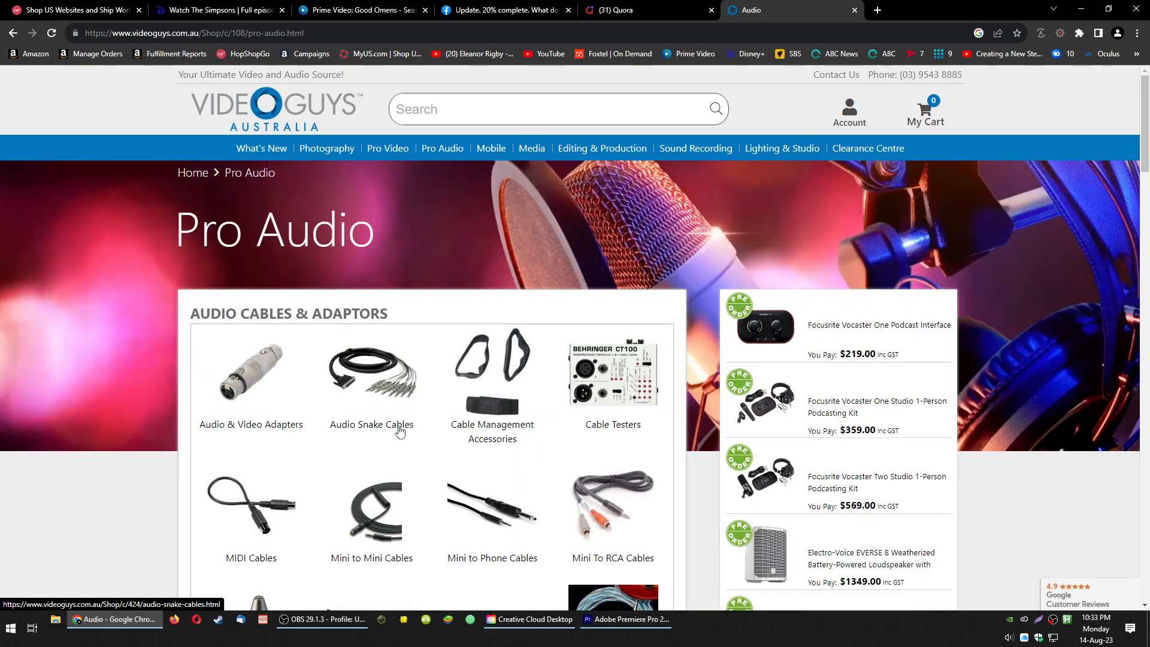
{"action": "scroll", "coordinate": [330, 391], "scroll_direction": "down", "scroll_amount": 1}
{"action": "scroll", "coordinate": [328, 390], "scroll_direction": "down", "scroll_amount": 3}
{"action": "scroll", "coordinate": [329, 390], "scroll_direction": "up", "scroll_amount": 4}
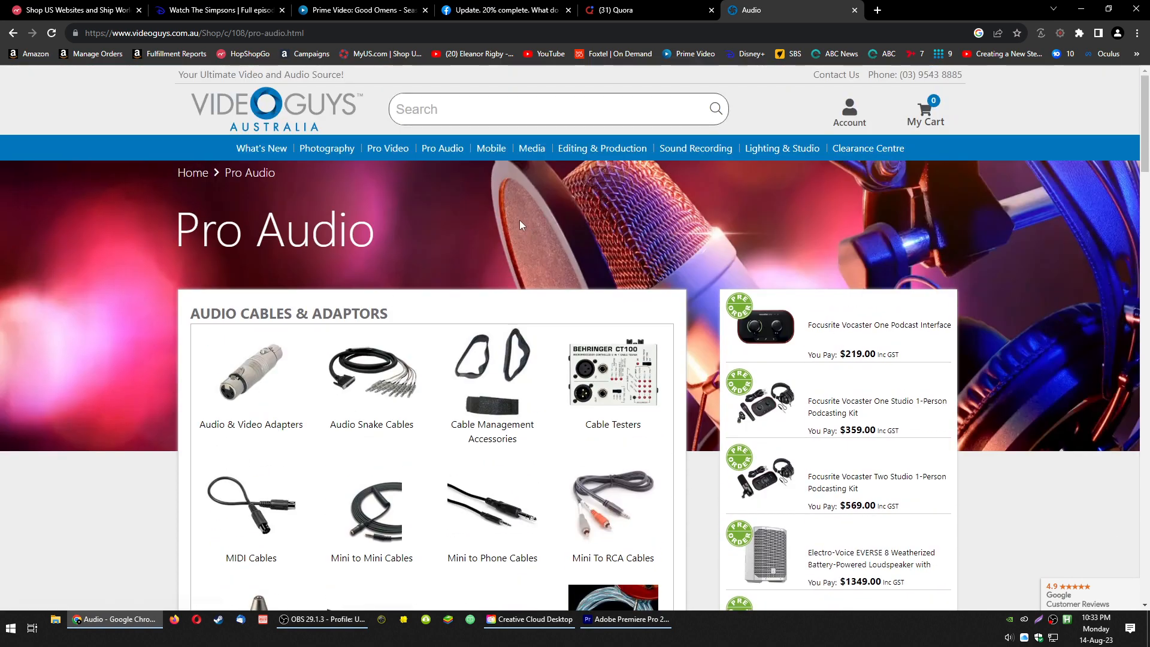
{"action": "scroll", "coordinate": [300, 411], "scroll_direction": "down", "scroll_amount": 6}
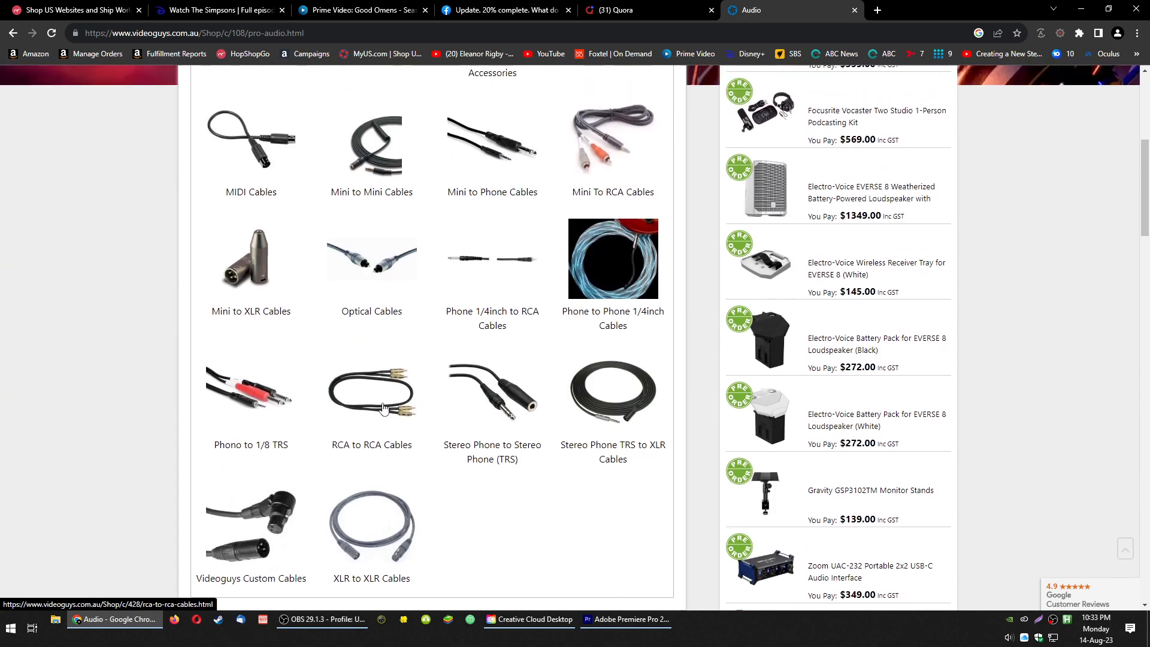
{"action": "scroll", "coordinate": [384, 408], "scroll_direction": "up", "scroll_amount": 6}
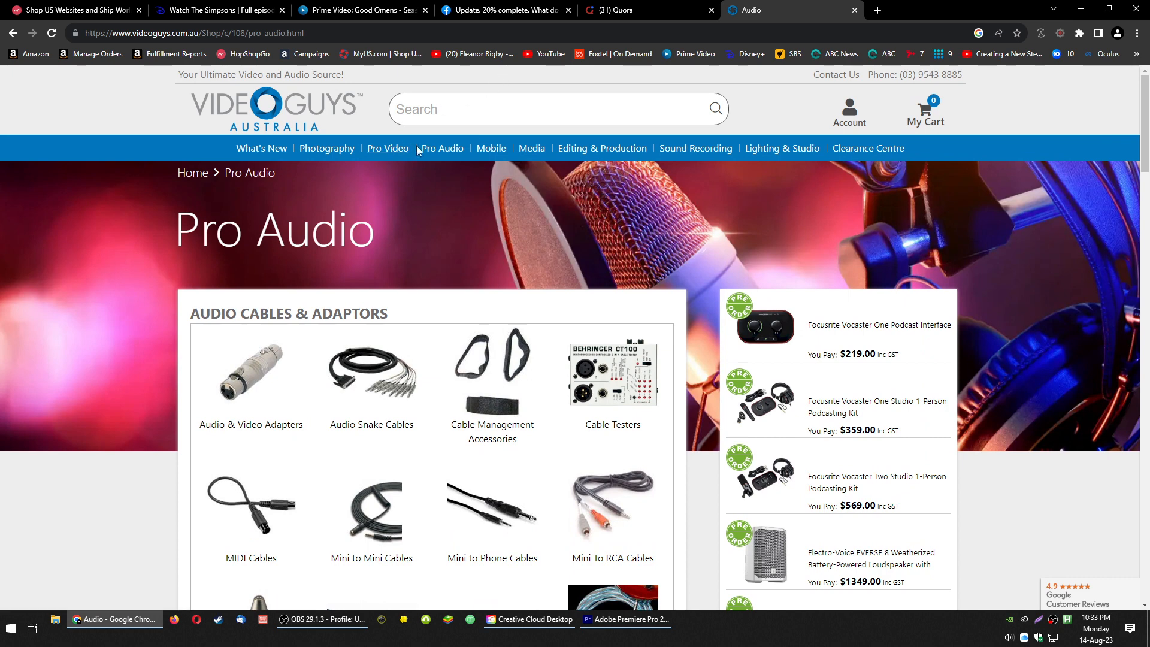
- Reload the Pro Audio category and open the Wireless Headphones Systems & Accessories listing
{"action": "left_click", "coordinate": [452, 154]}
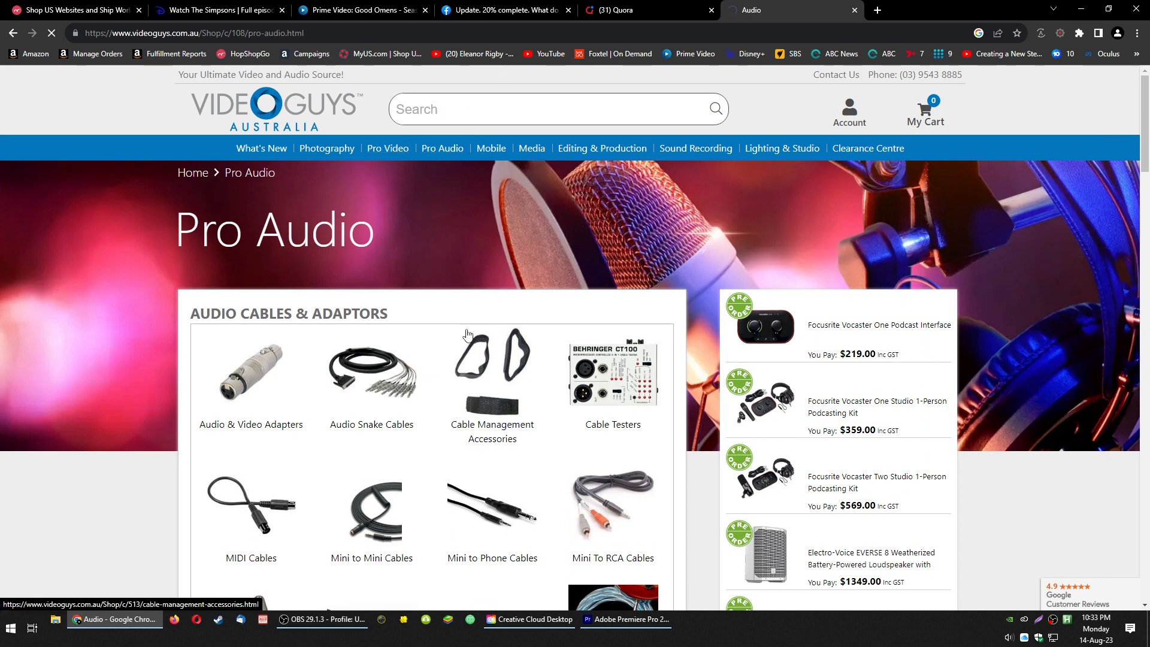
{"action": "scroll", "coordinate": [452, 349], "scroll_direction": "down", "scroll_amount": 5}
{"action": "scroll", "coordinate": [453, 349], "scroll_direction": "down", "scroll_amount": 20}
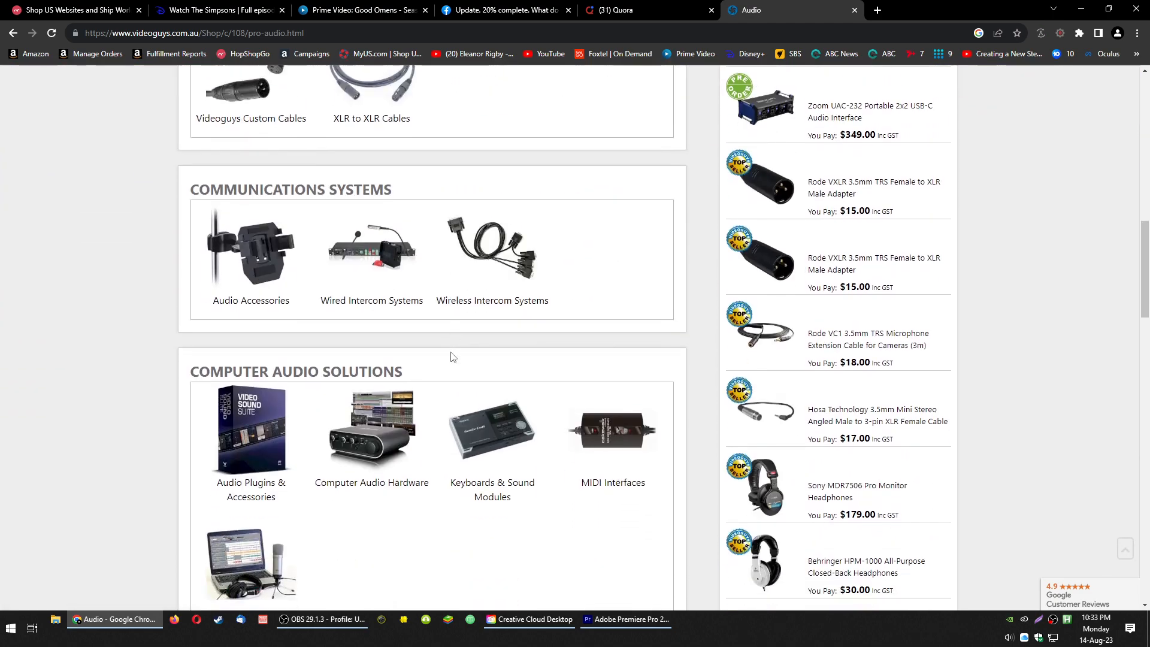
{"action": "left_click", "coordinate": [392, 218]}
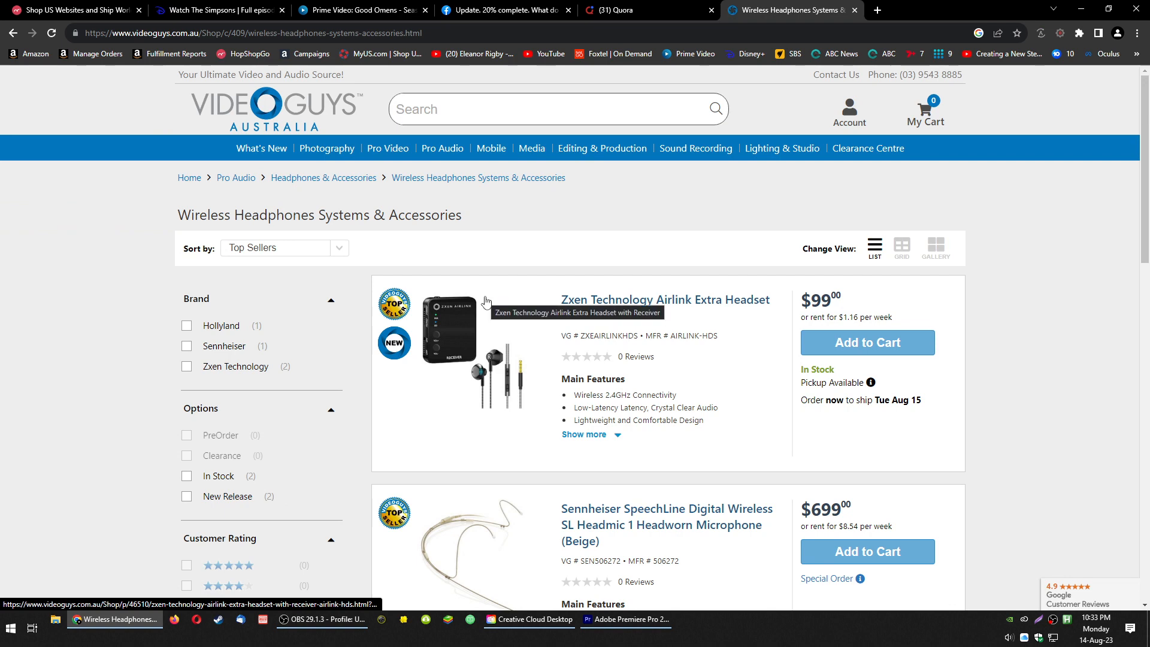
- Compare the wireless headphone listings and open the Zxen Technology Airlink Multi-User Wireless In-Ear Monitor System product page
{"action": "scroll", "coordinate": [425, 359], "scroll_direction": "down", "scroll_amount": 2}
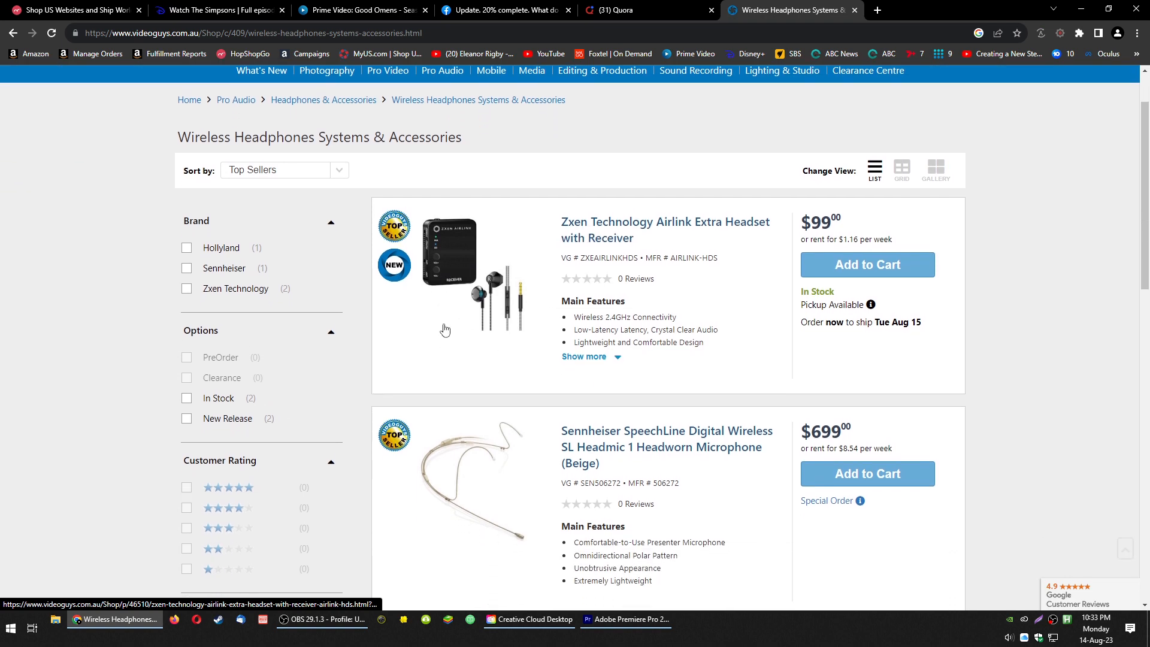
{"action": "scroll", "coordinate": [445, 339], "scroll_direction": "down", "scroll_amount": 5}
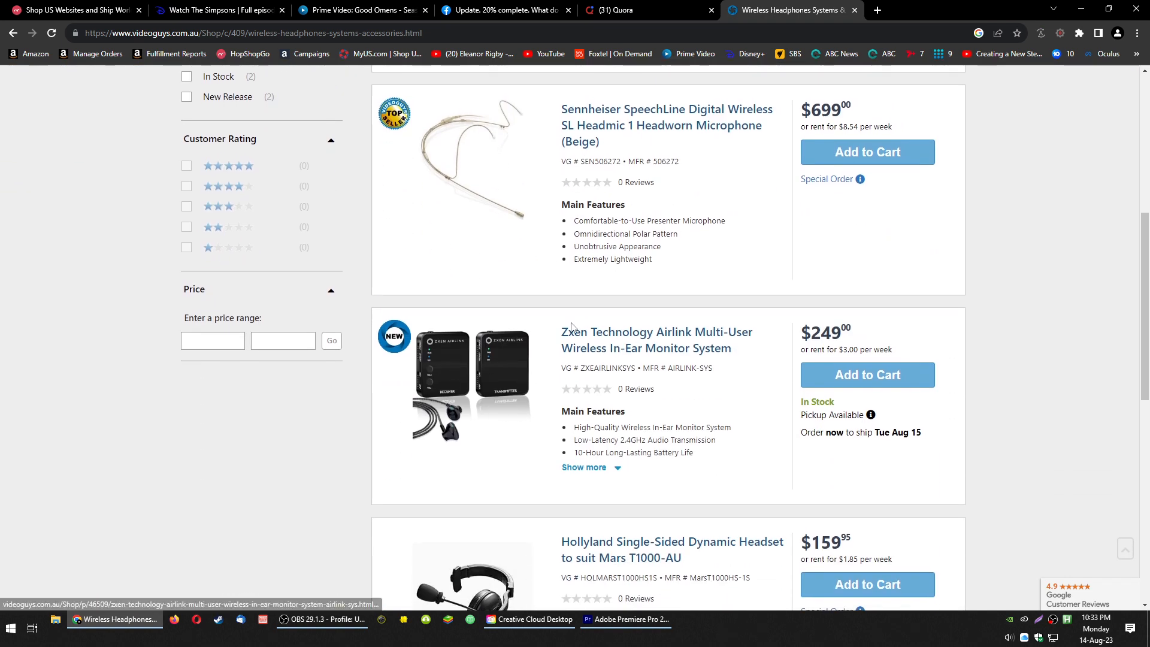
{"action": "scroll", "coordinate": [455, 306], "scroll_direction": "up", "scroll_amount": 5}
{"action": "scroll", "coordinate": [517, 359], "scroll_direction": "down", "scroll_amount": 4}
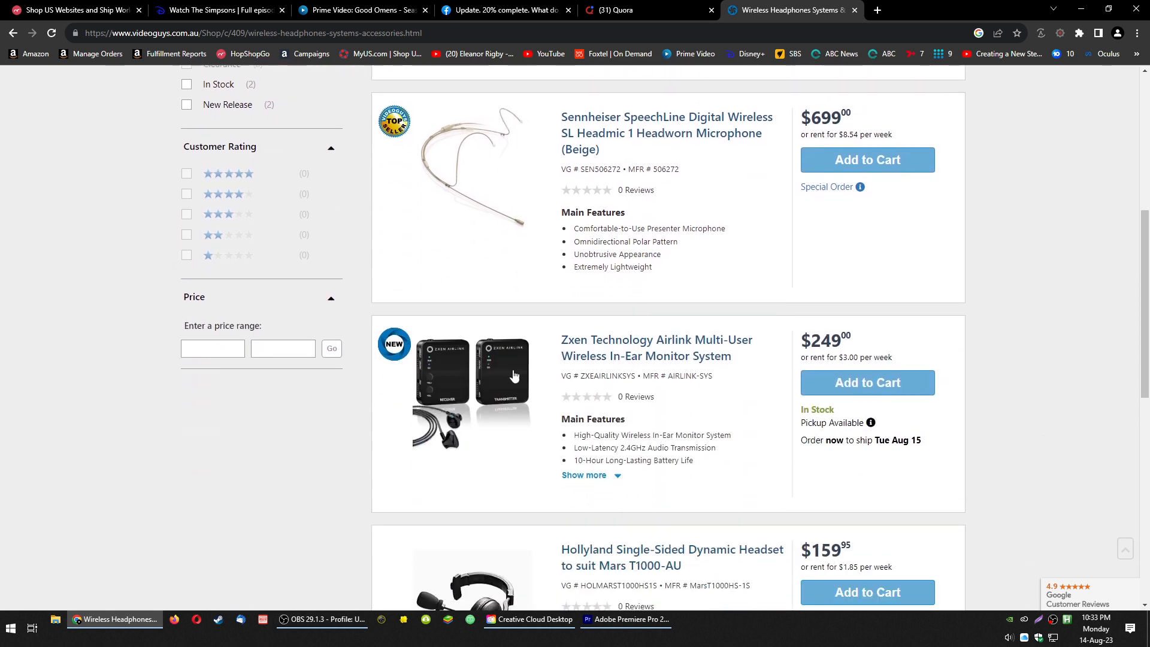
{"action": "scroll", "coordinate": [521, 389], "scroll_direction": "up", "scroll_amount": 1}
{"action": "scroll", "coordinate": [528, 408], "scroll_direction": "up", "scroll_amount": 3}
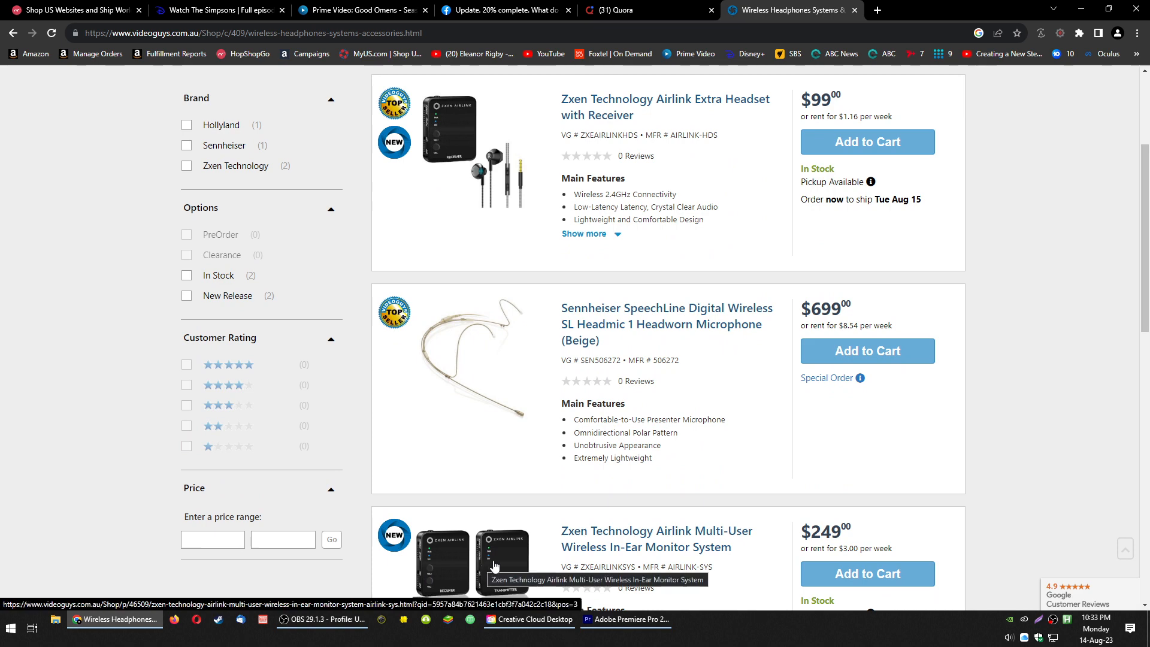
{"action": "scroll", "coordinate": [514, 560], "scroll_direction": "down", "scroll_amount": 2}
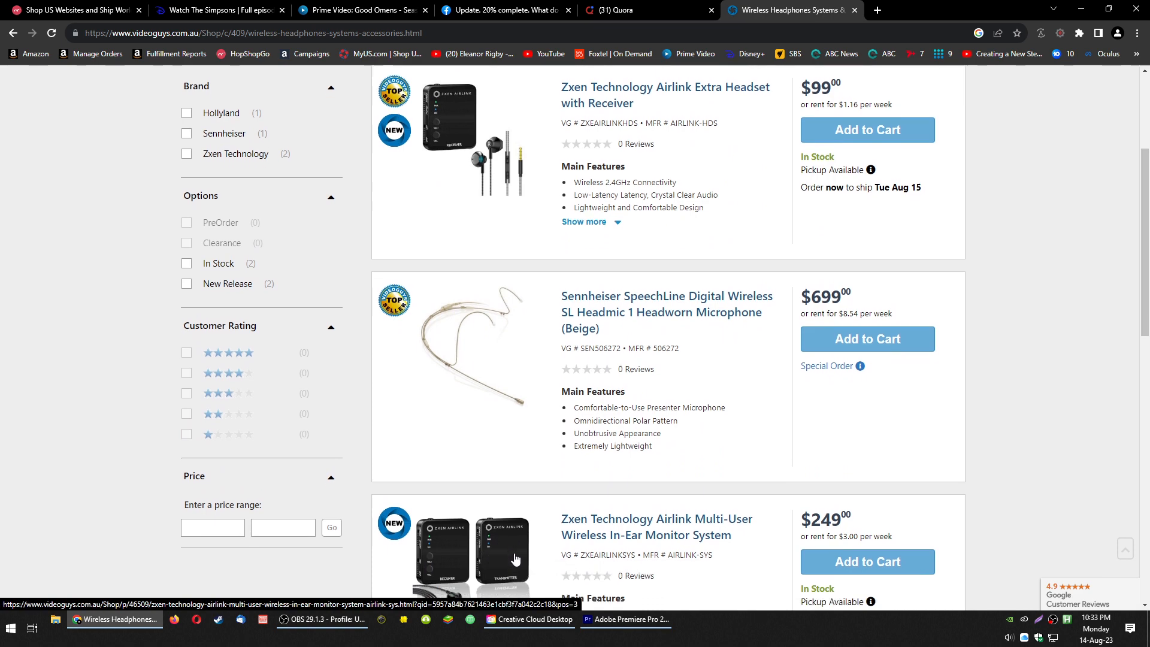
{"action": "left_click", "coordinate": [578, 446]}
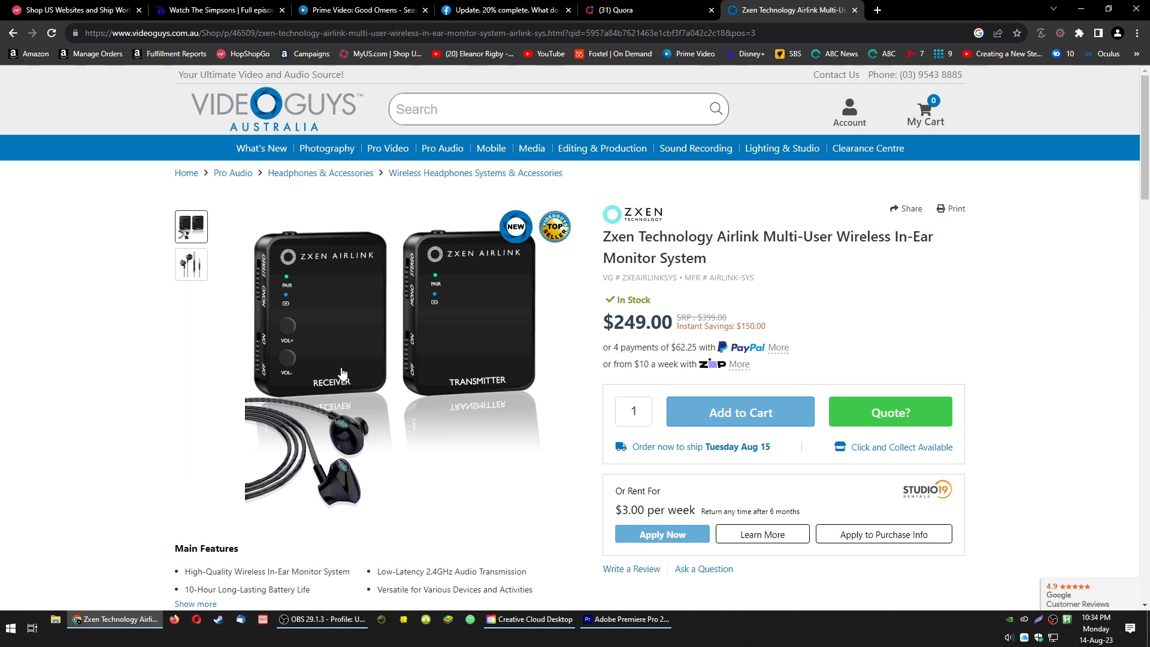
- Switch to Premiere Pro, play the sequence through to the OOH BABY BABY graphic, and set the playhead at 00;01;11;04
{"action": "left_click", "coordinate": [617, 617]}
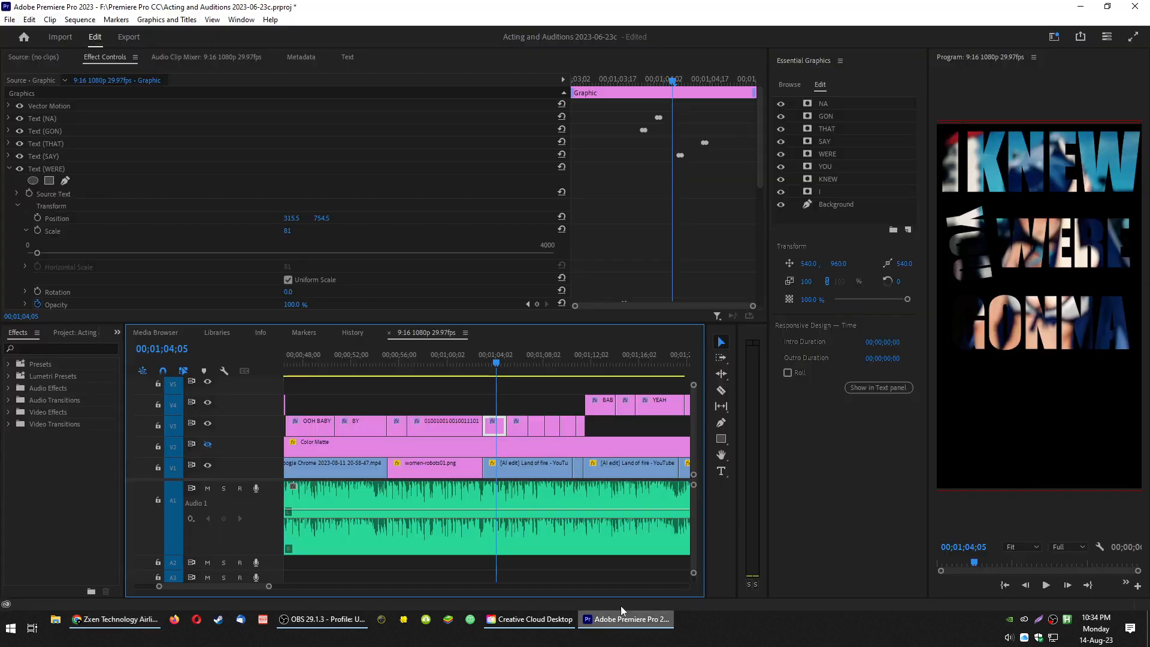
{"action": "left_click", "coordinate": [481, 375]}
{"action": "key", "text": "space"}
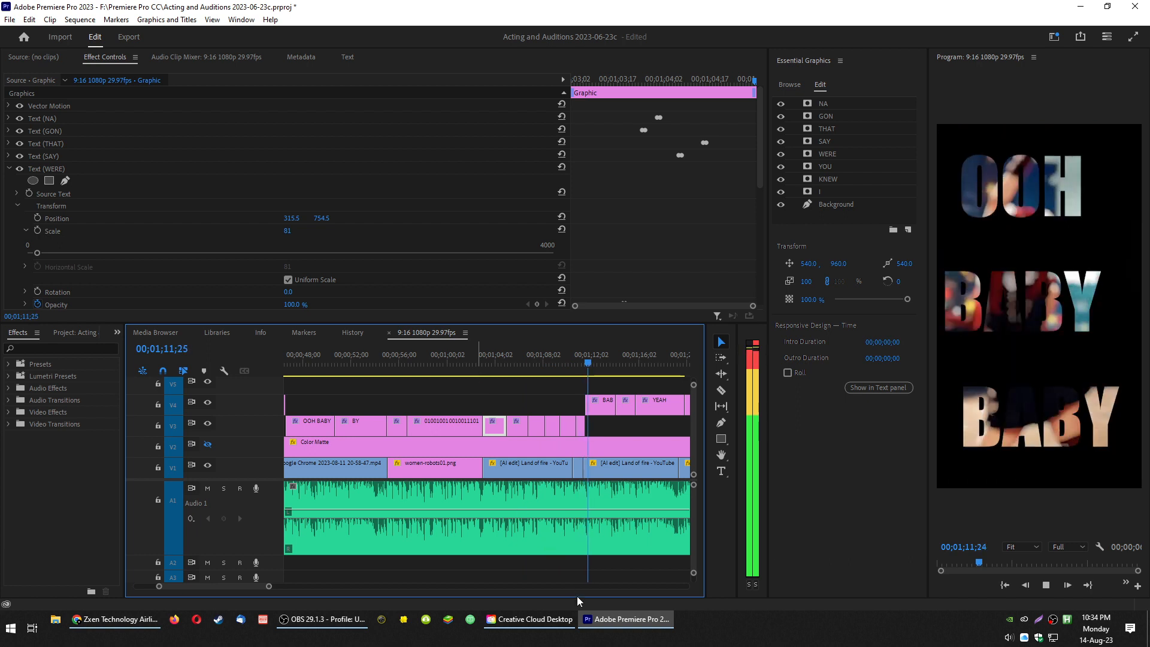
{"action": "left_click", "coordinate": [1089, 286]}
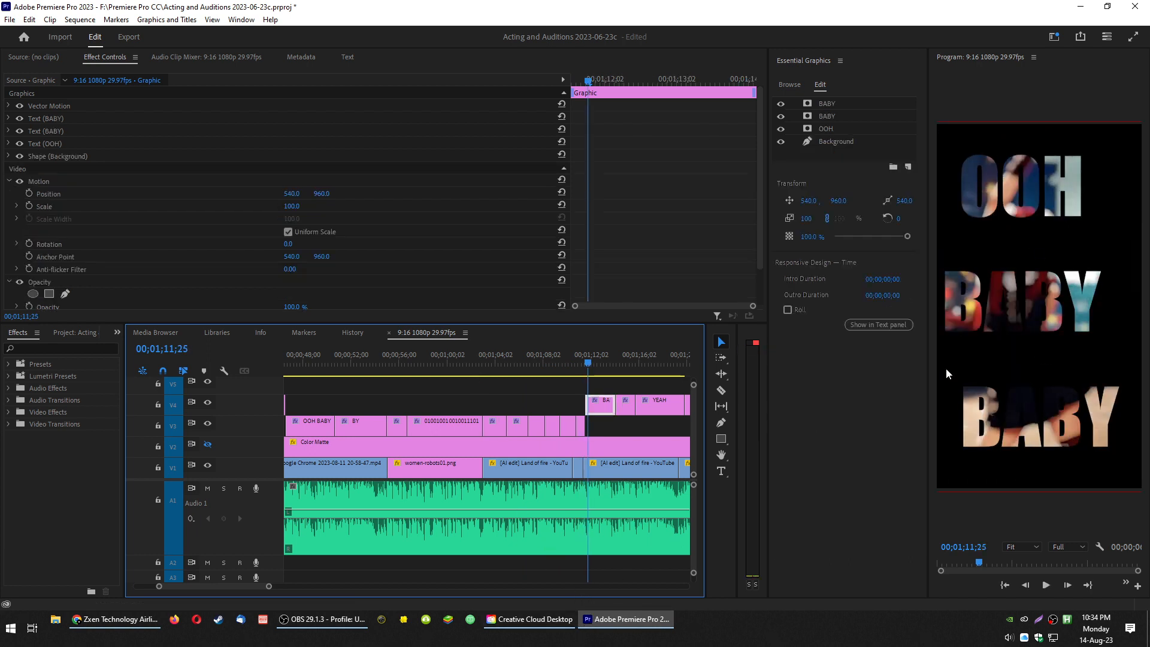
{"action": "left_click", "coordinate": [580, 357]}
{"action": "key", "text": "Right"}
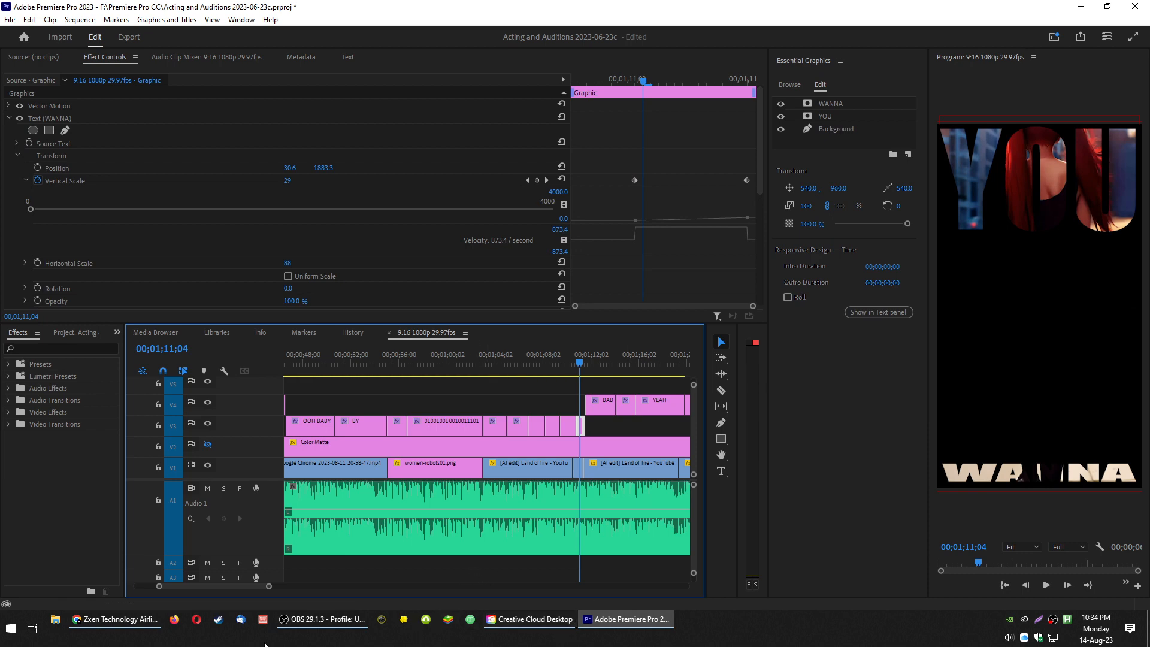
- Switch to Chrome and review the Facebook post beginning "Update. 20% complete", including its video and comments
{"action": "left_click", "coordinate": [148, 621]}
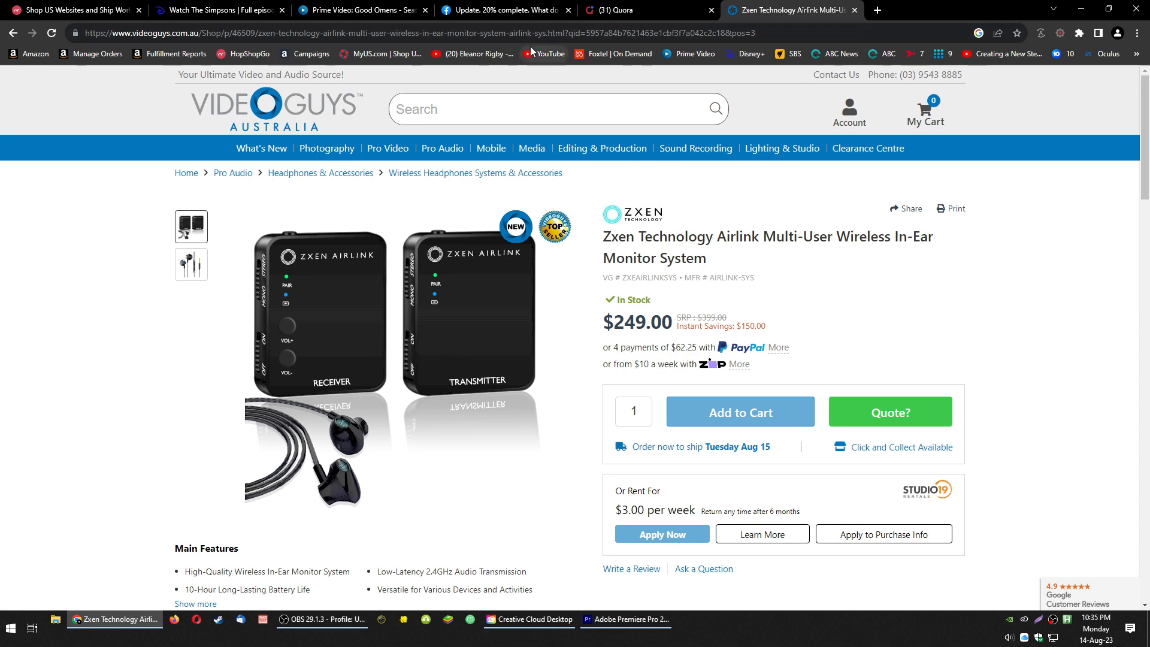
{"action": "left_click", "coordinate": [506, 8]}
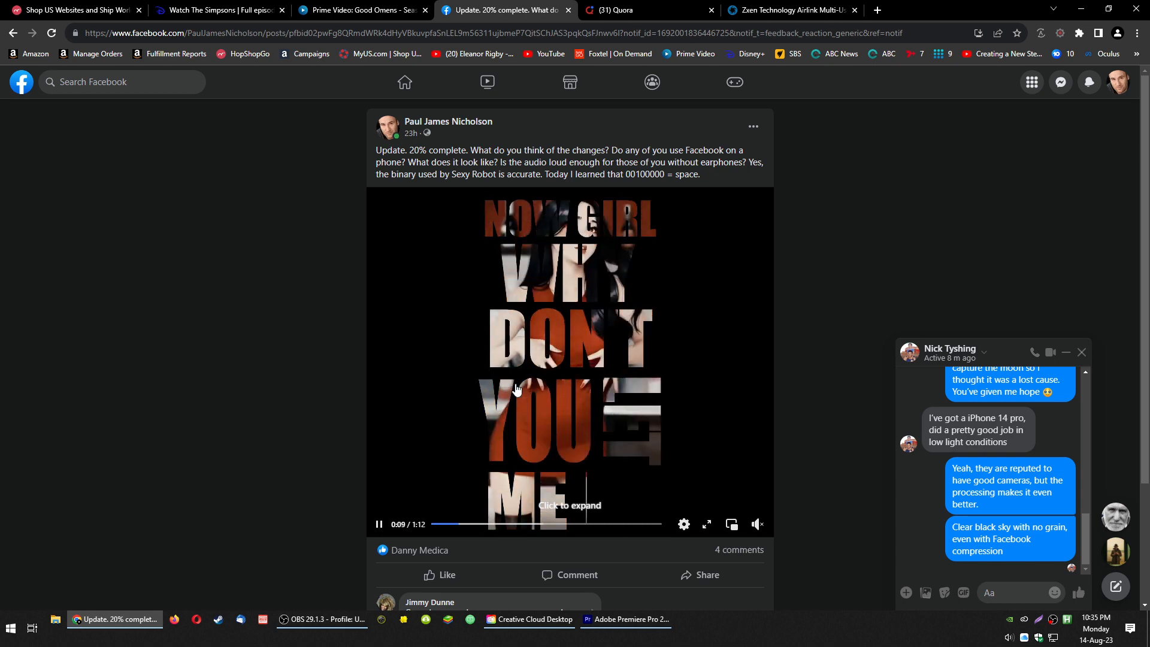
{"action": "scroll", "coordinate": [517, 389], "scroll_direction": "down", "scroll_amount": 4}
{"action": "scroll", "coordinate": [515, 383], "scroll_direction": "up", "scroll_amount": 4}
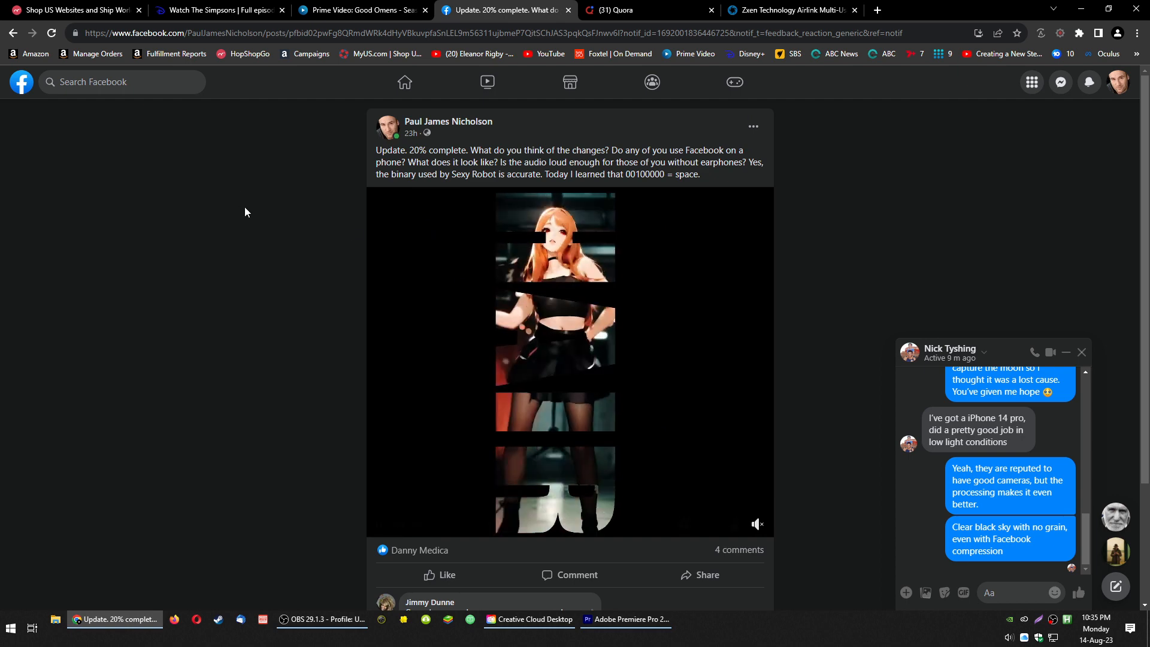
- Return to Premiere Pro and set the playhead at 00;01;05;17 on the KNEW THAT text graphic
{"action": "left_click", "coordinate": [601, 619]}
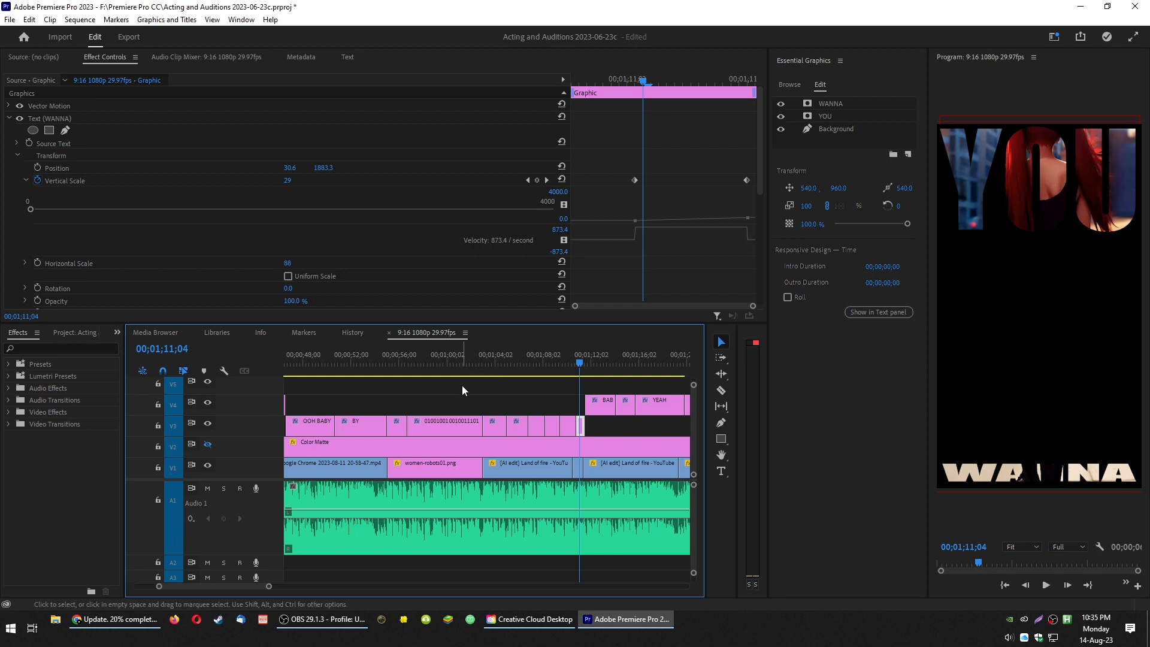
{"action": "left_click", "coordinate": [428, 362]}
{"action": "left_click", "coordinate": [512, 362]}
{"action": "key", "text": "Left"}
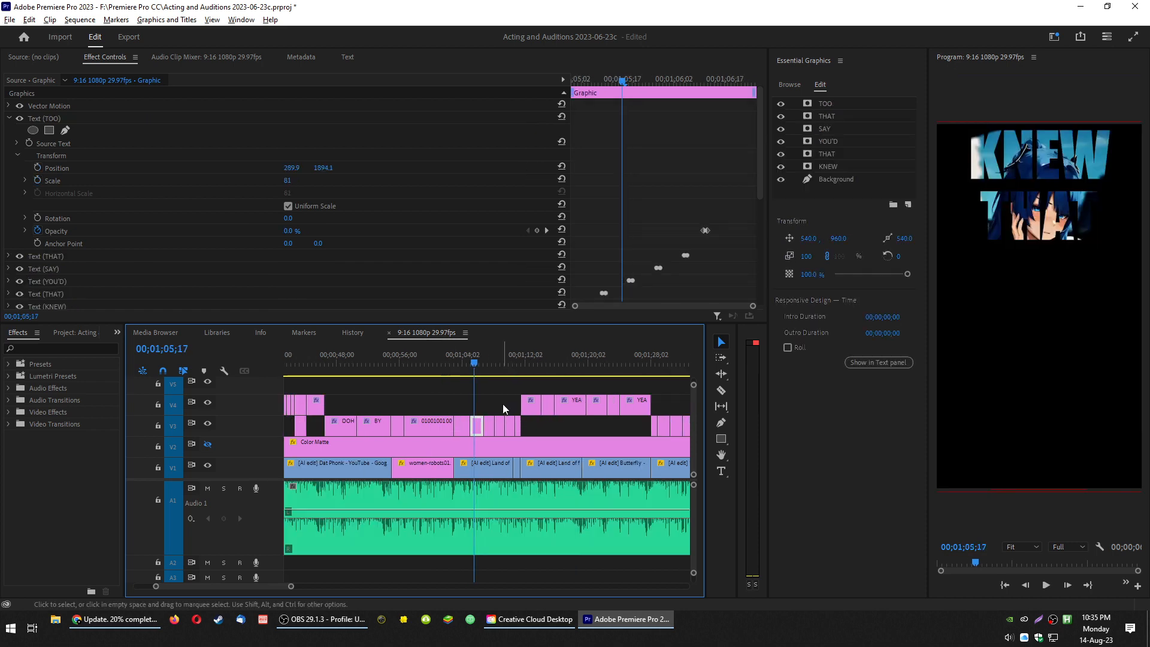
- Show the rest of the sequence in the timeline and play the text-free section on V4 from 00;02;03;12
{"action": "key", "text": "minus"}
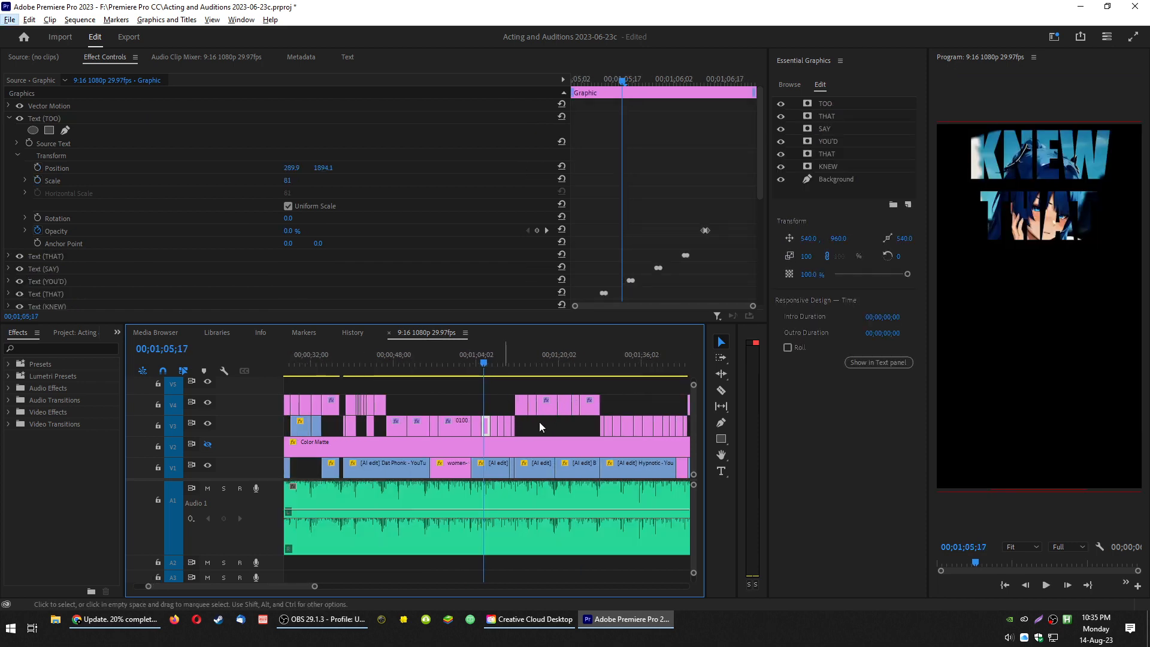
{"action": "key", "text": "minus"}
{"action": "scroll", "coordinate": [537, 422], "scroll_direction": "down", "scroll_amount": 4}
{"action": "scroll", "coordinate": [462, 384], "scroll_direction": "up", "scroll_amount": 3}
{"action": "left_click", "coordinate": [461, 363]}
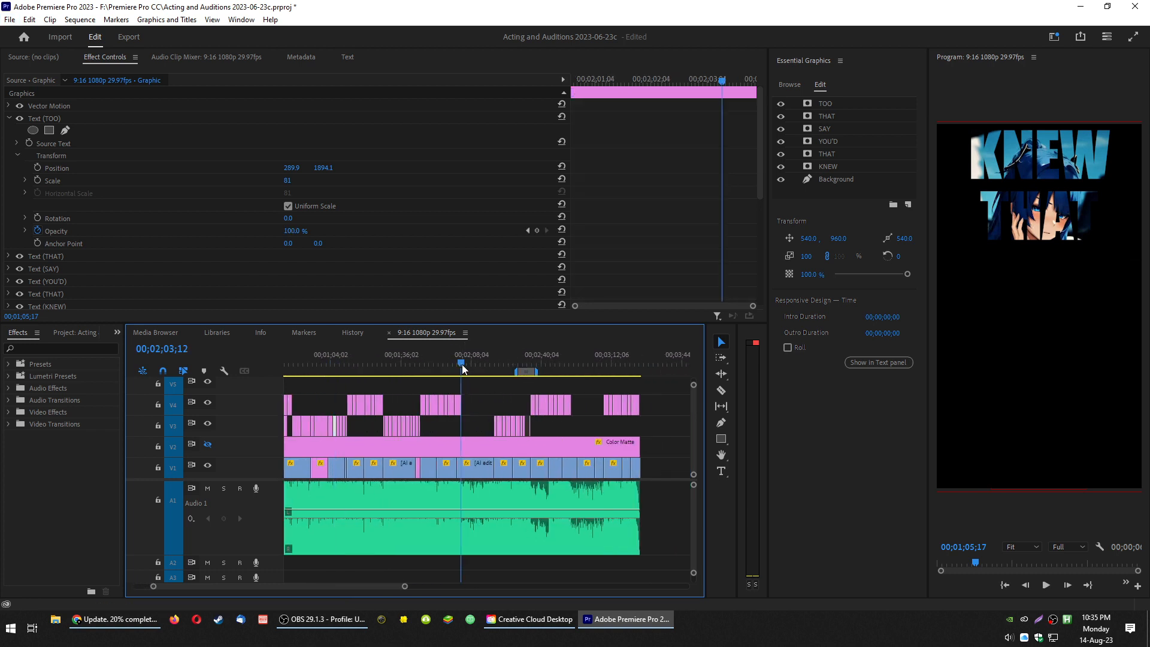
{"action": "key", "text": "space"}
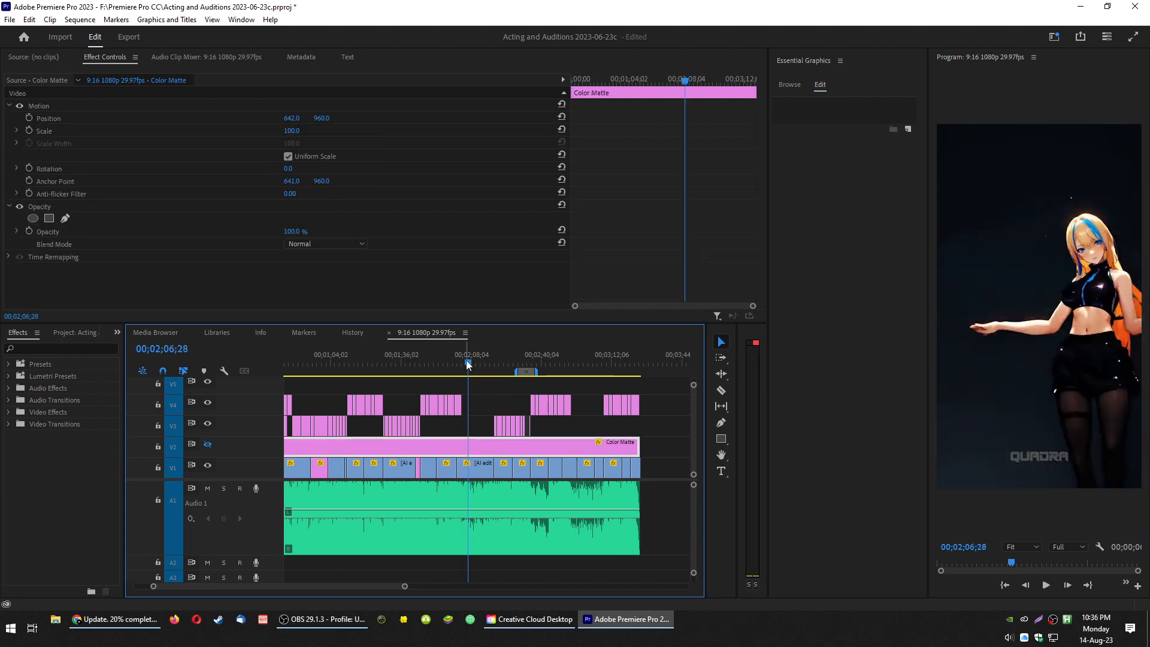
- Replay the end of the YEAH graphic on V4 from about 00;02;02;25
{"action": "left_click", "coordinate": [462, 363]}
{"action": "left_click", "coordinate": [458, 362]}
{"action": "key", "text": "space"}
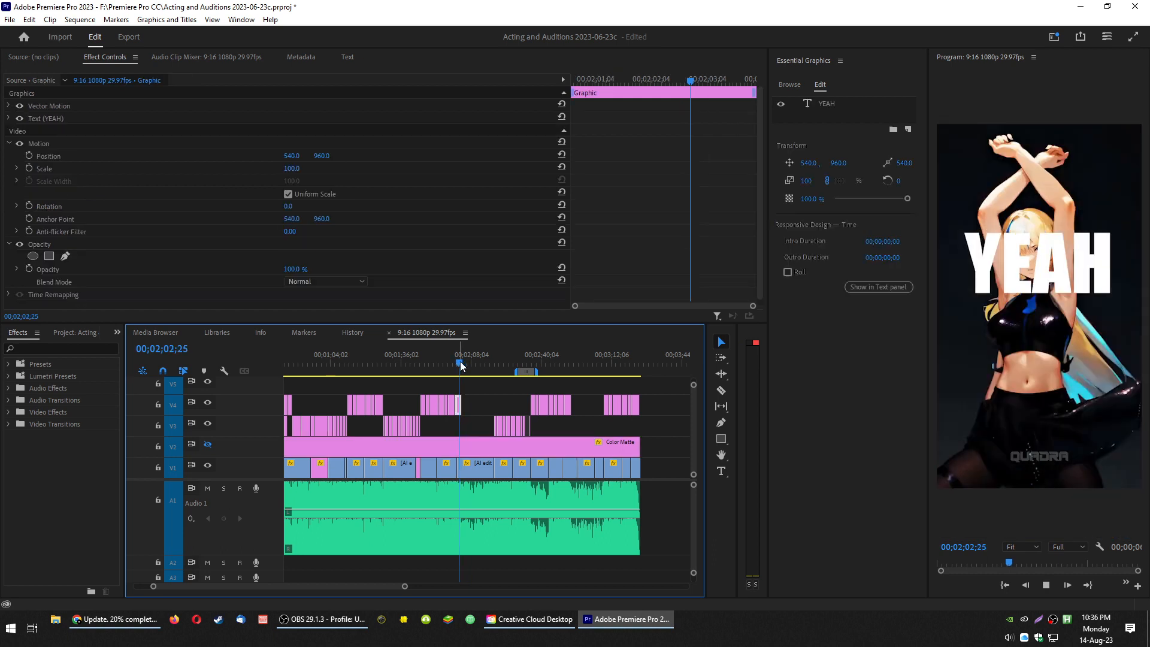
- Replay the OOH BA BA BABY graphic on V4 and stop at 00;02;01;02 on the following YEAH graphic
{"action": "left_click", "coordinate": [449, 363]}
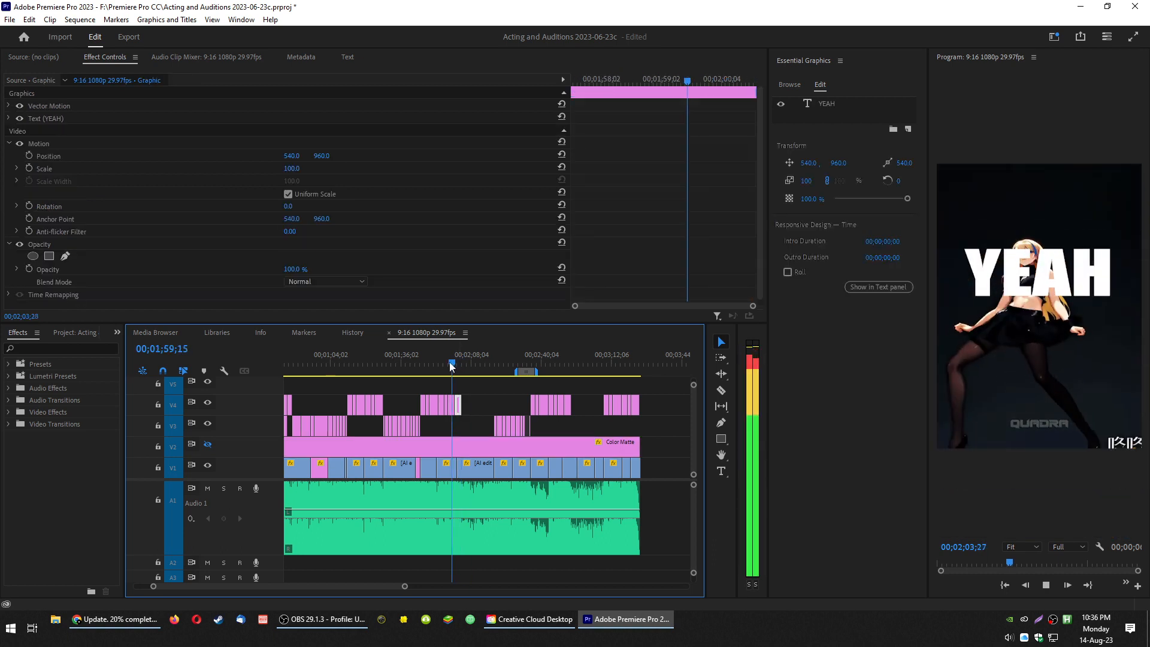
{"action": "key", "text": "Up"}
{"action": "key", "text": "space"}
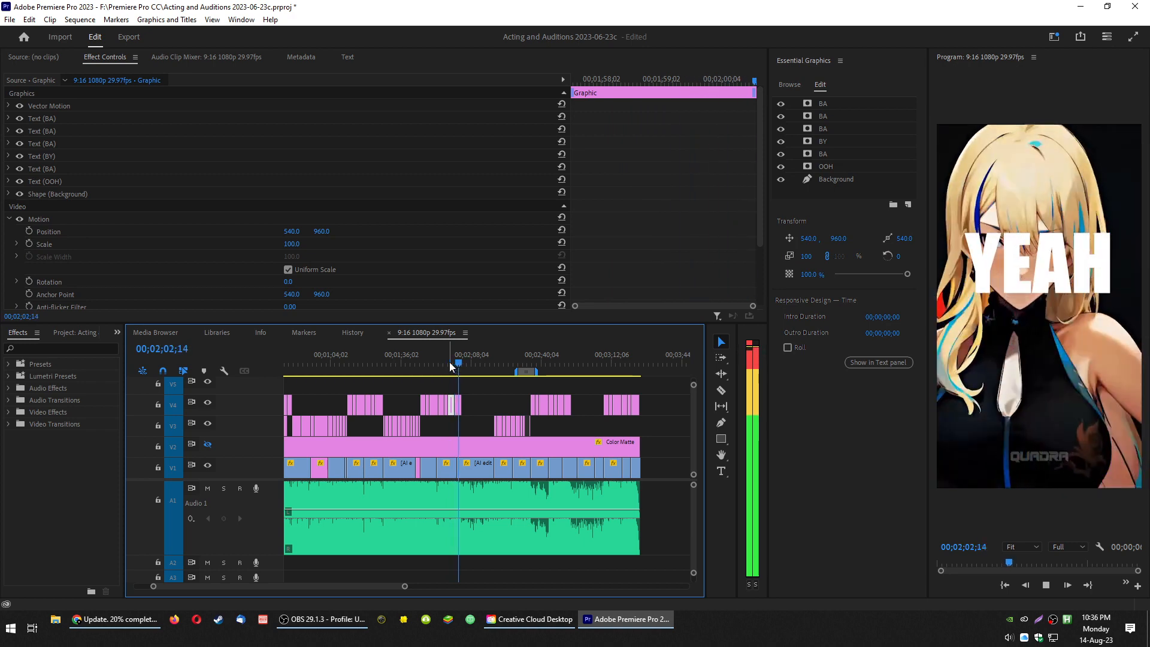
{"action": "left_click", "coordinate": [452, 361]}
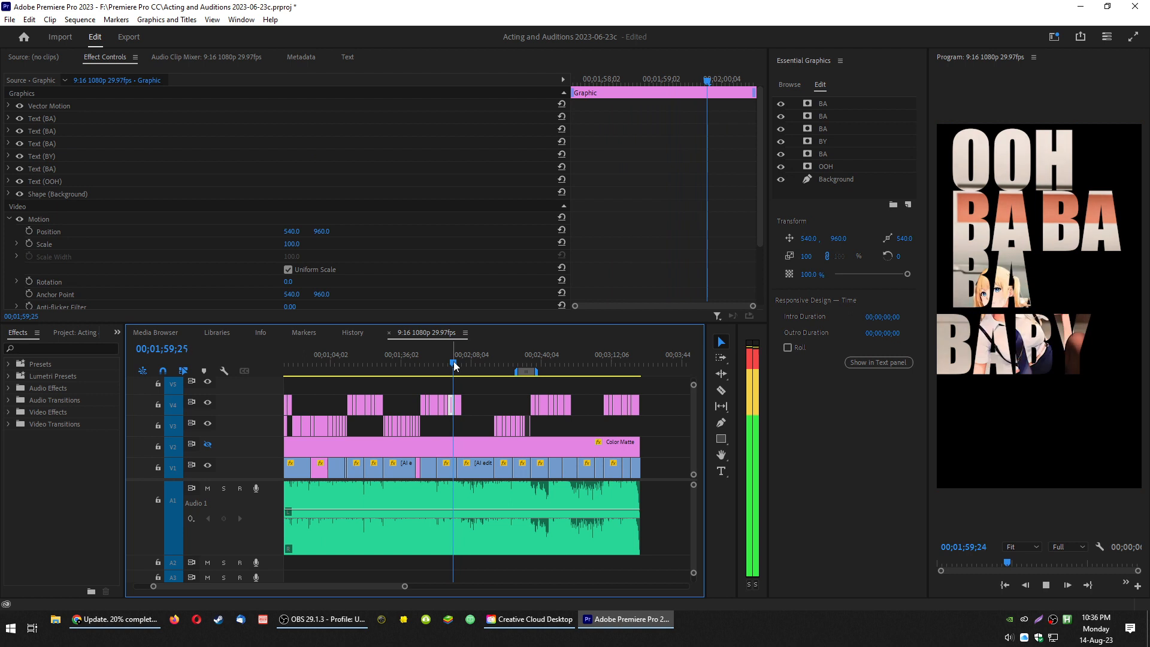
{"action": "key", "text": "space"}
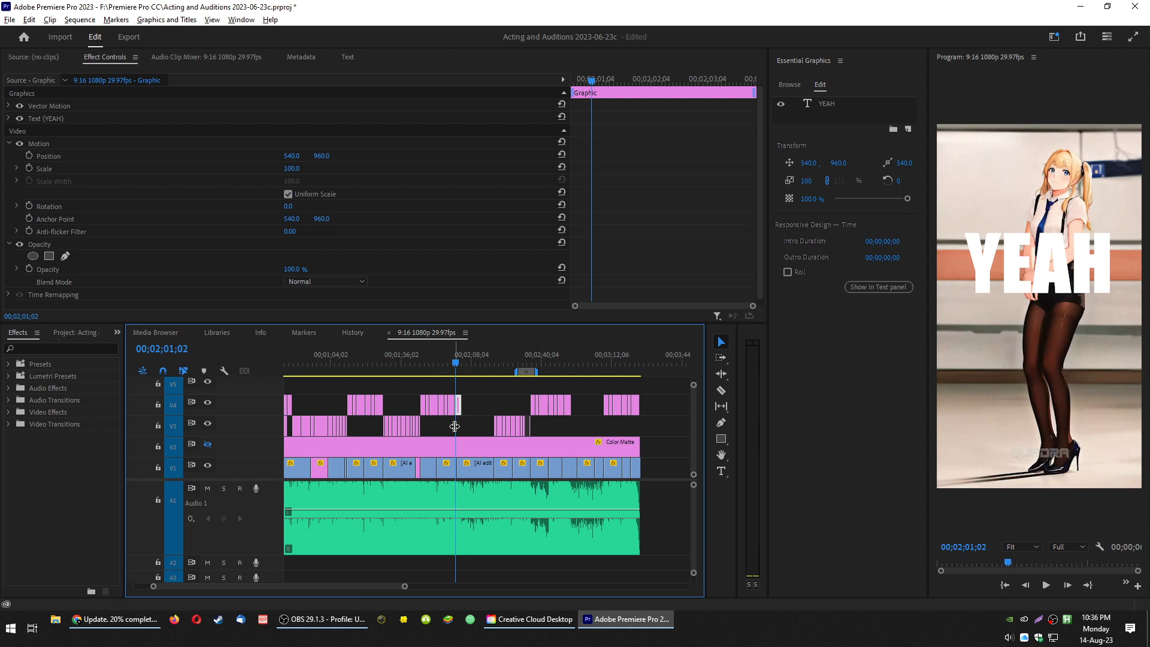
- Play the transition from the YEAH graphic into the text-free section, and replay it from 00;02;03;20 to 00;02;05;01
{"action": "key", "text": "="}
{"action": "key", "text": "="}
{"action": "key", "text": "="}
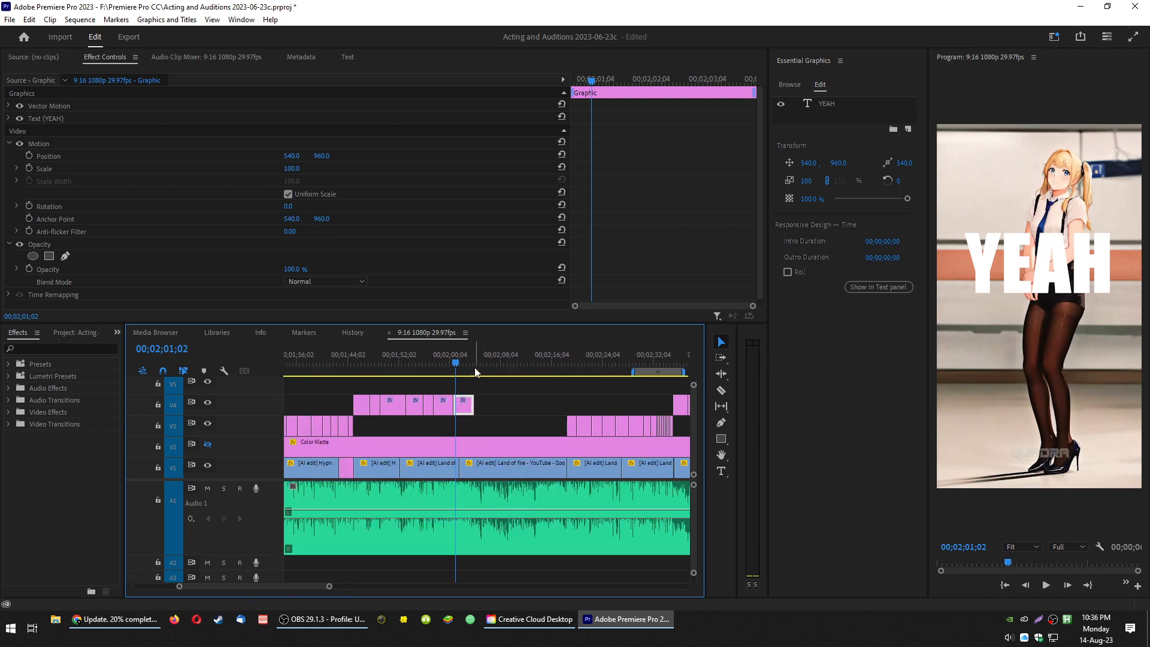
{"action": "key", "text": "space"}
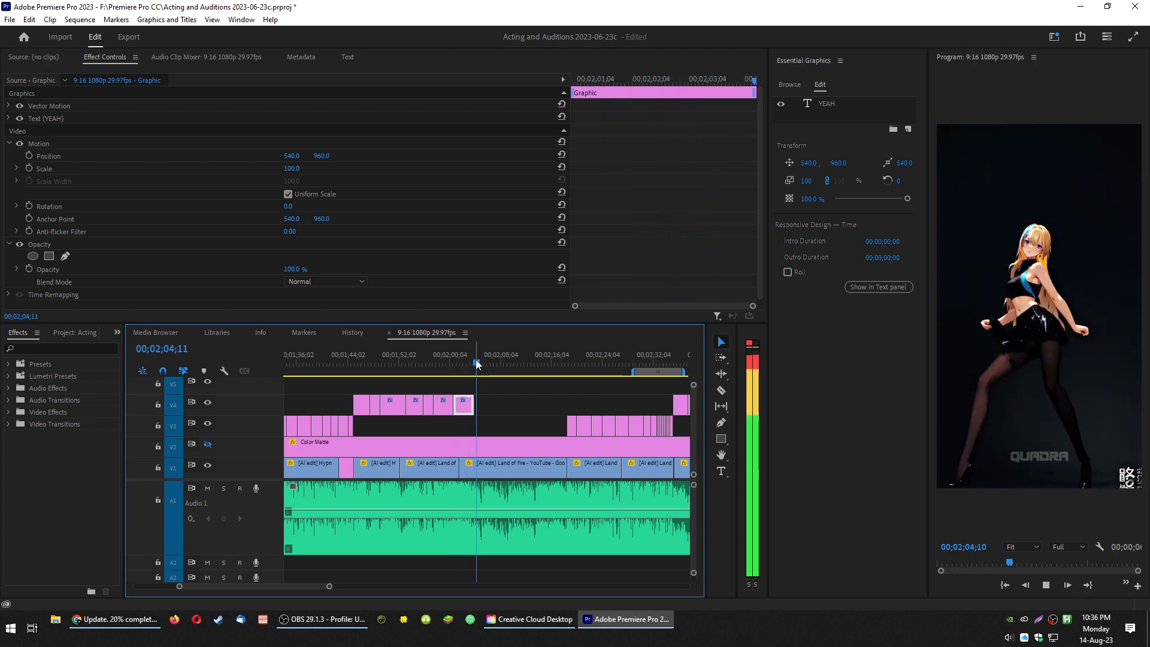
{"action": "left_click", "coordinate": [480, 365]}
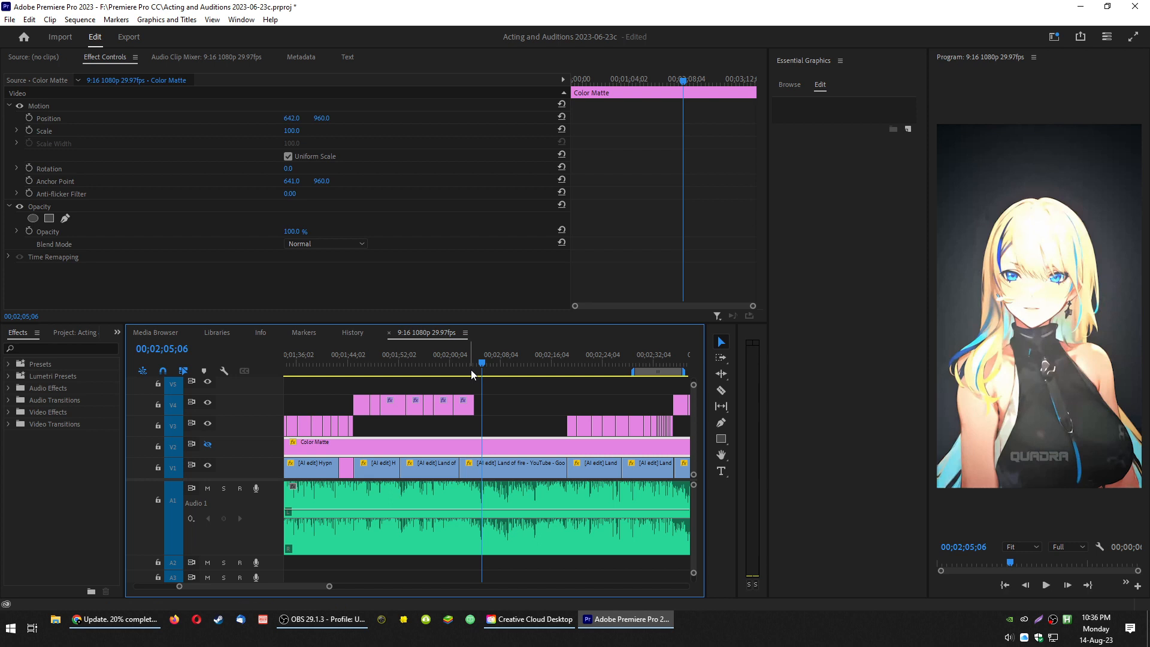
{"action": "left_click", "coordinate": [474, 365]}
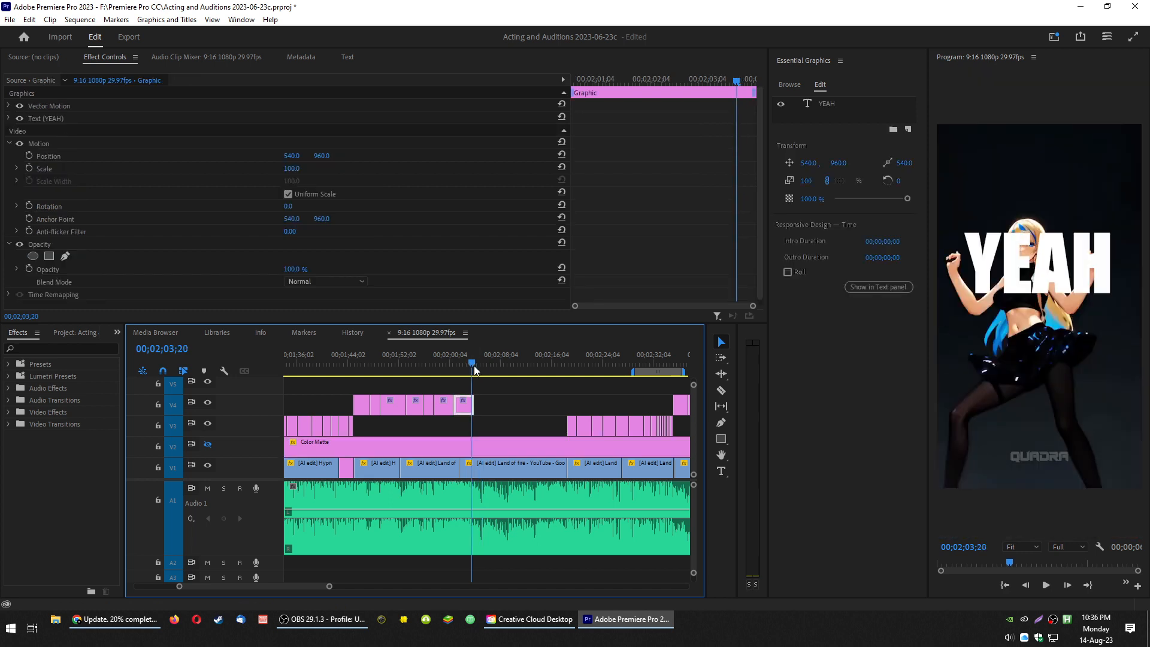
{"action": "key", "text": "space"}
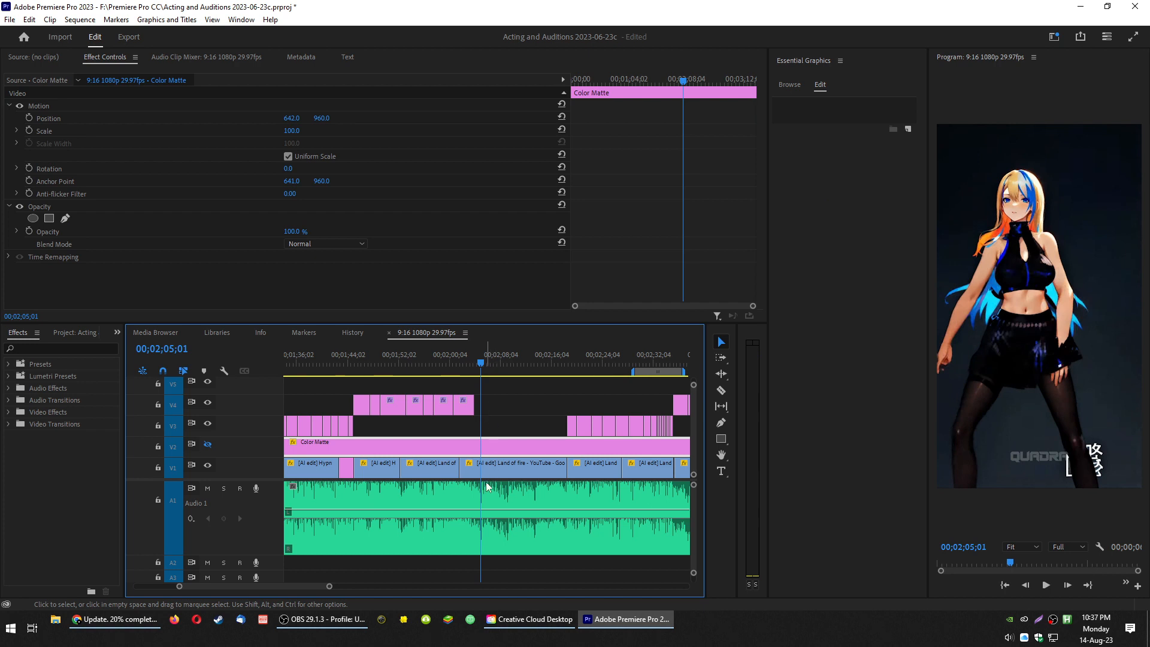
- Add a V3 graphic at 00;02;05;01 with three Impact text layers reading WHAT, YOU and NEED
{"action": "scroll", "coordinate": [486, 485], "scroll_direction": "up", "scroll_amount": 3}
{"action": "scroll", "coordinate": [552, 500], "scroll_direction": "up", "scroll_amount": 5}
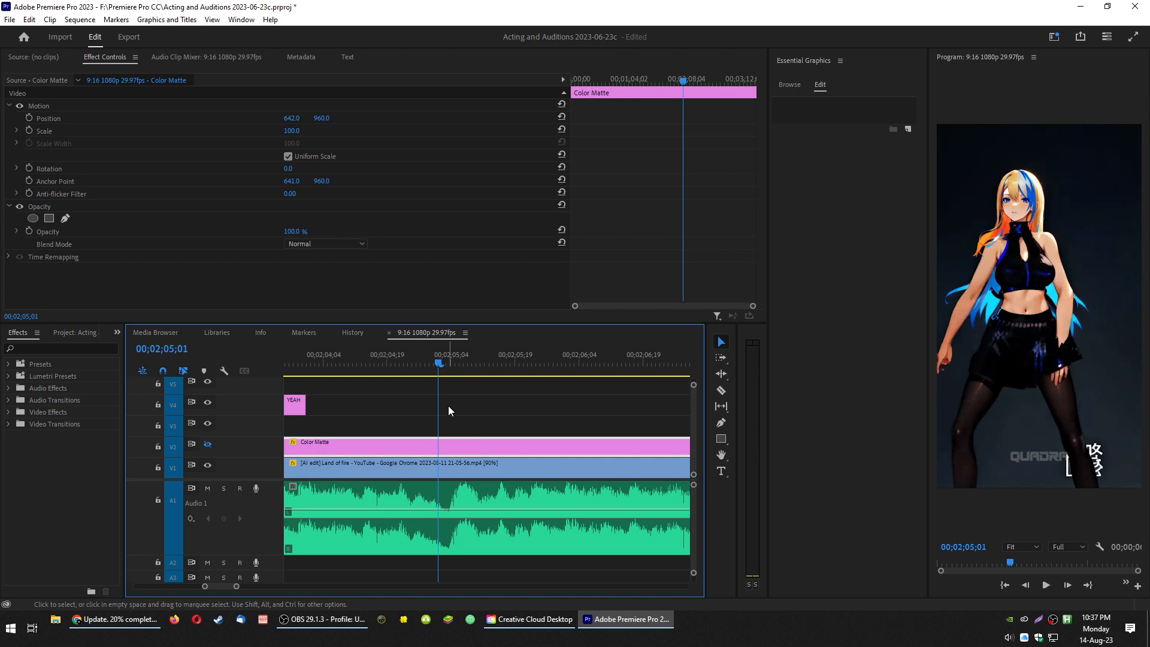
{"action": "left_click", "coordinate": [716, 472]}
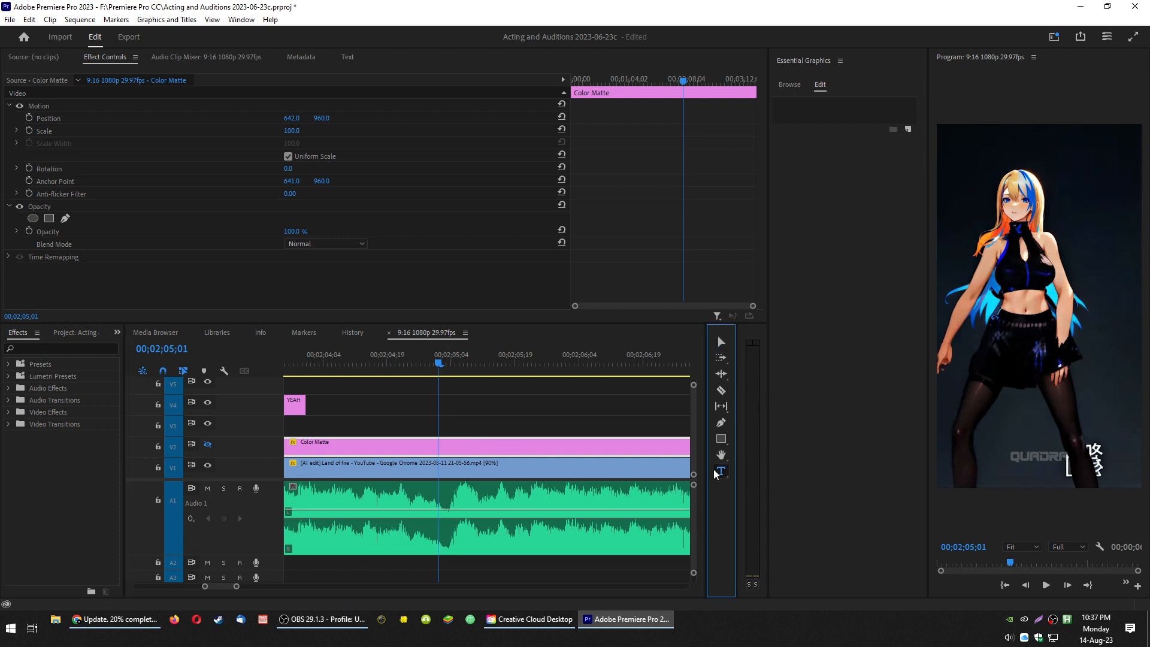
{"action": "left_click", "coordinate": [973, 229]}
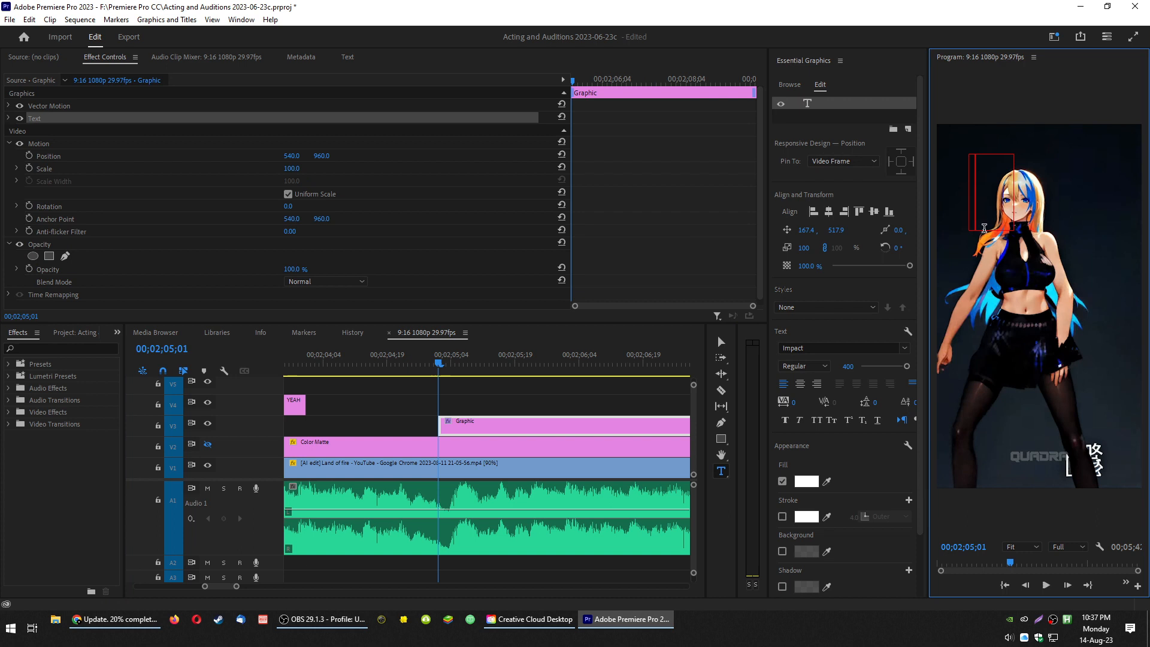
{"action": "type", "text": "WHAT"}
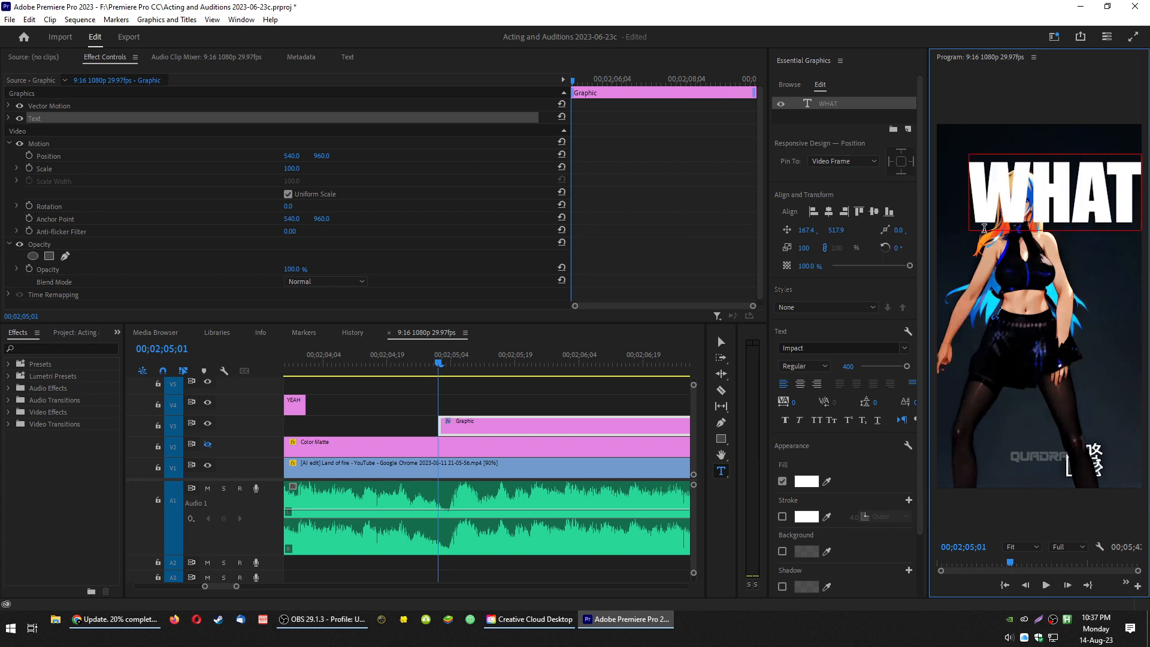
{"action": "left_click", "coordinate": [982, 282]}
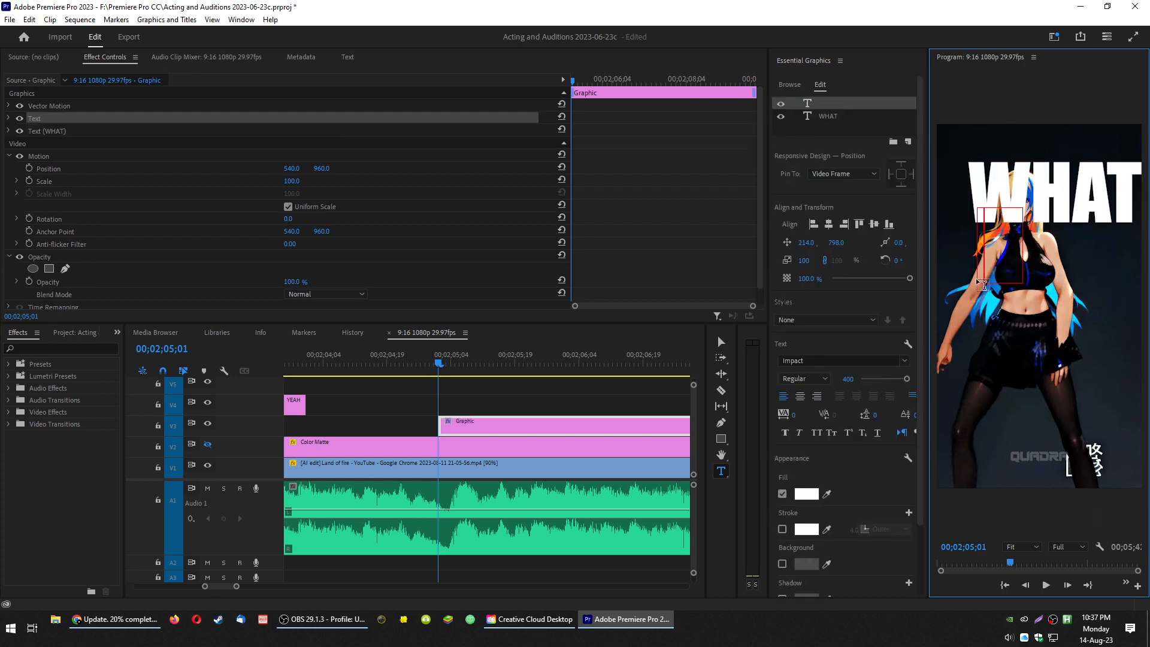
{"action": "type", "text": "YOU"}
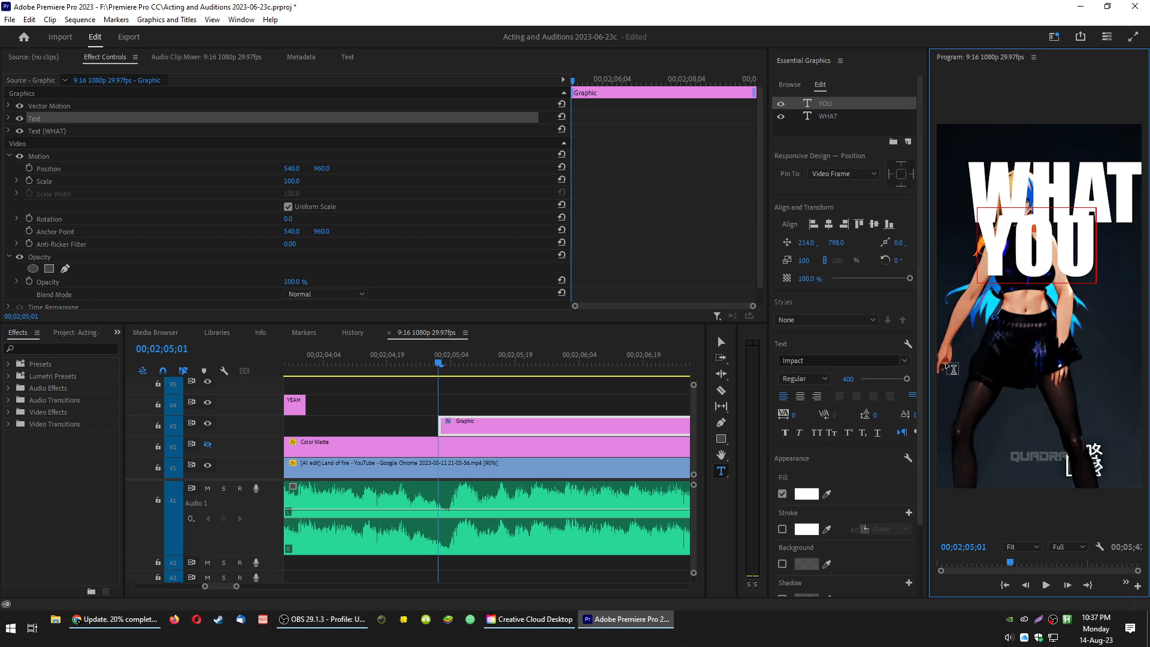
{"action": "left_click", "coordinate": [953, 374]}
{"action": "left_click", "coordinate": [953, 374]}
{"action": "type", "text": "NEED"}
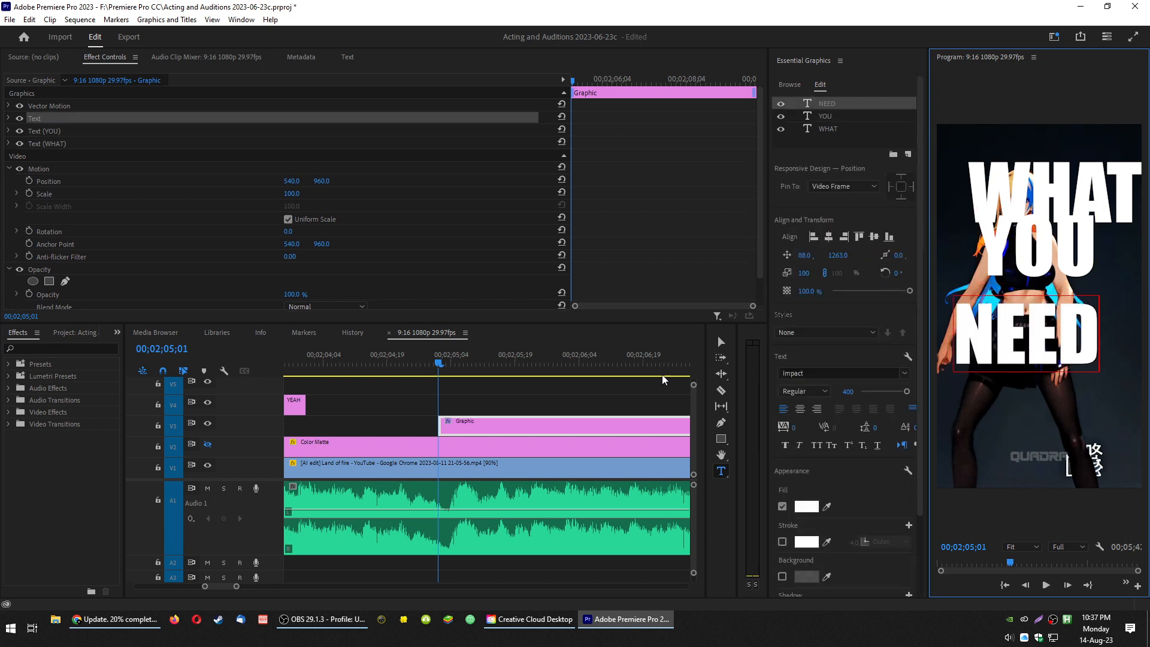
- Move the NEED text layer to the lower right of the video frame, at about 309.9, 1819.1
{"action": "left_click", "coordinate": [609, 414]}
{"action": "left_click", "coordinate": [609, 413]}
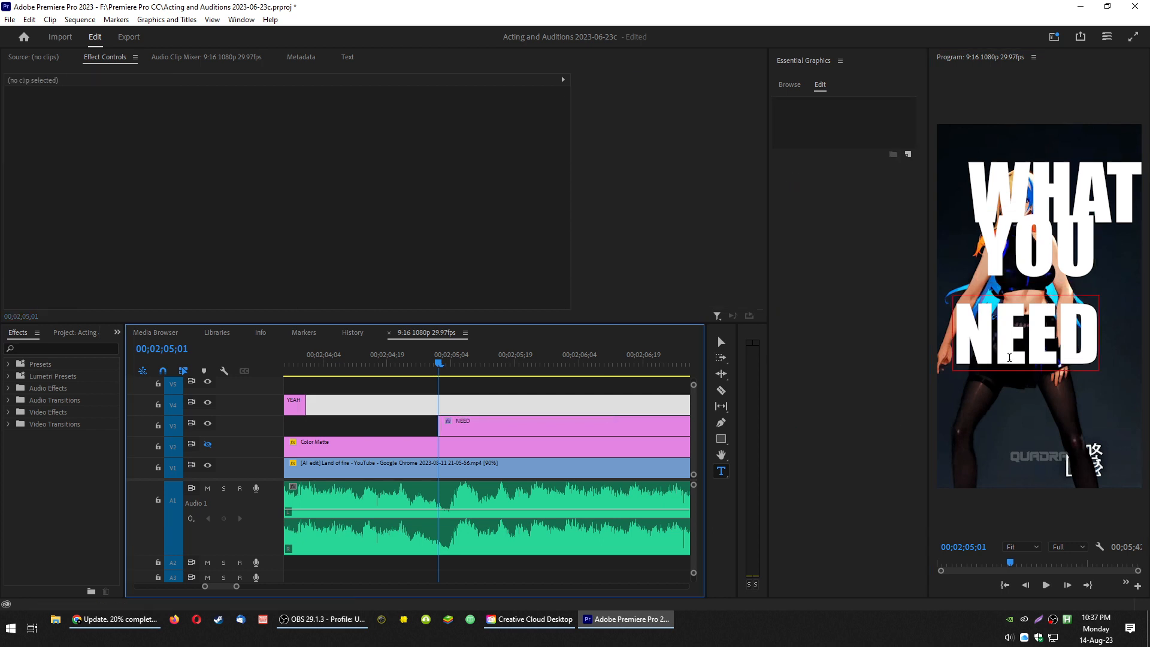
{"action": "left_click", "coordinate": [721, 342]}
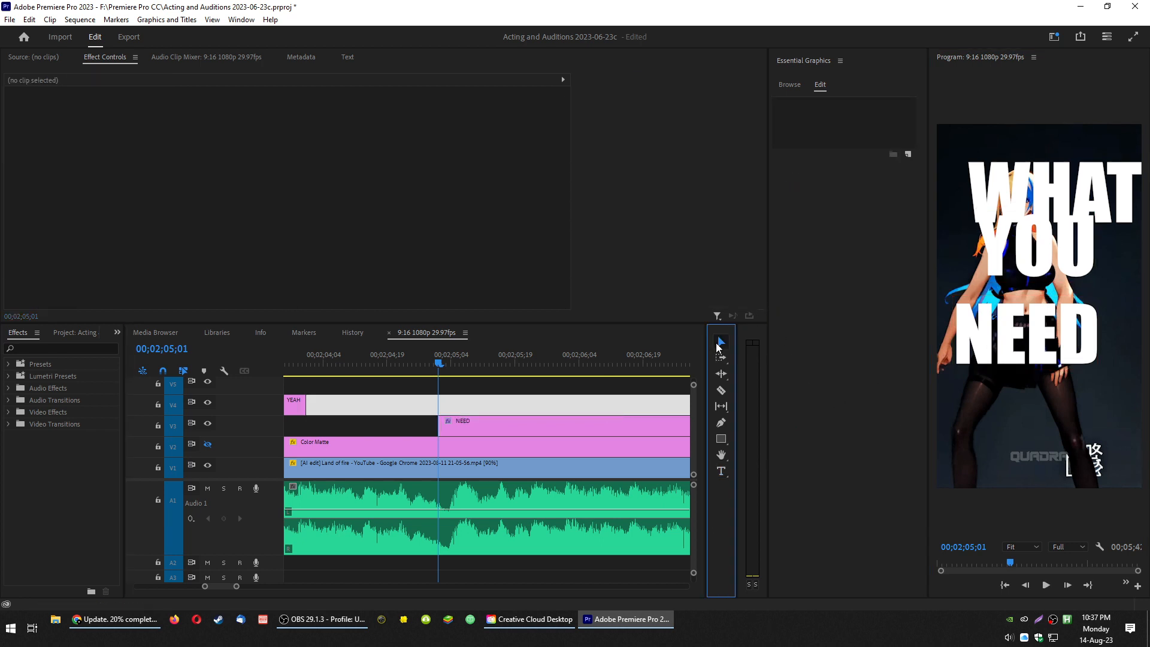
{"action": "left_click", "coordinate": [1012, 369]}
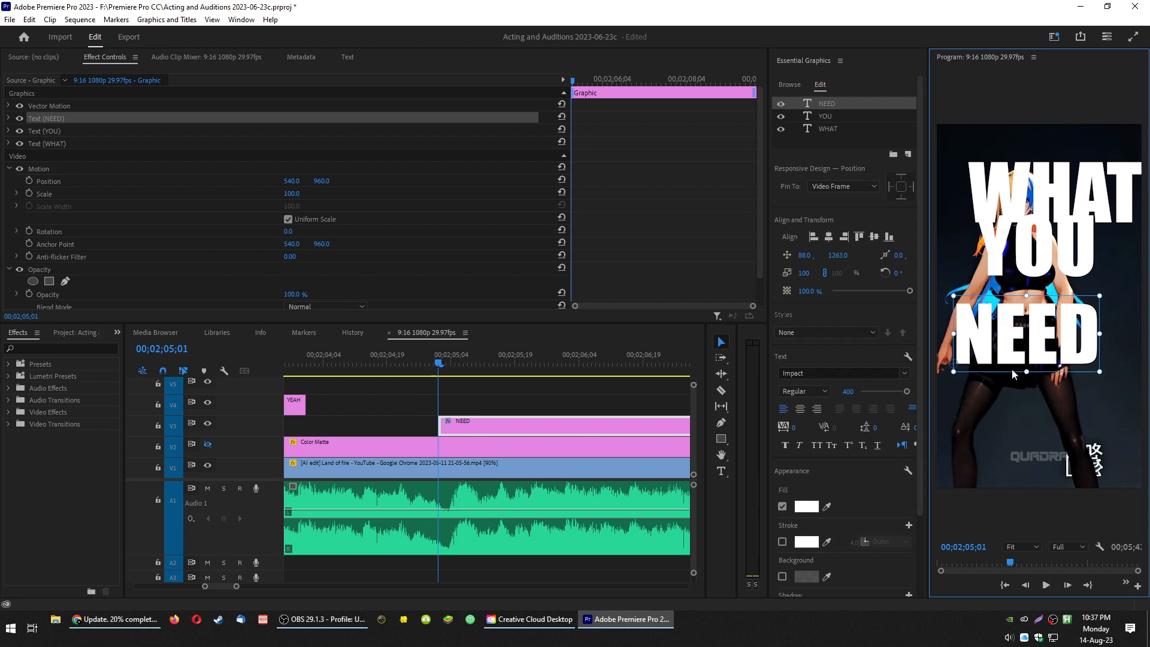
{"action": "left_click_drag", "start_coordinate": [1010, 369], "coordinate": [1048, 483]}
{"action": "mouse_move", "coordinate": [1069, 401]}
{"action": "left_mouse_down"}
{"action": "mouse_move", "coordinate": [1066, 353]}
{"action": "mouse_move", "coordinate": [1057, 439]}
{"action": "mouse_move", "coordinate": [1064, 375]}
{"action": "mouse_move", "coordinate": [1064, 398]}
{"action": "left_mouse_up"}
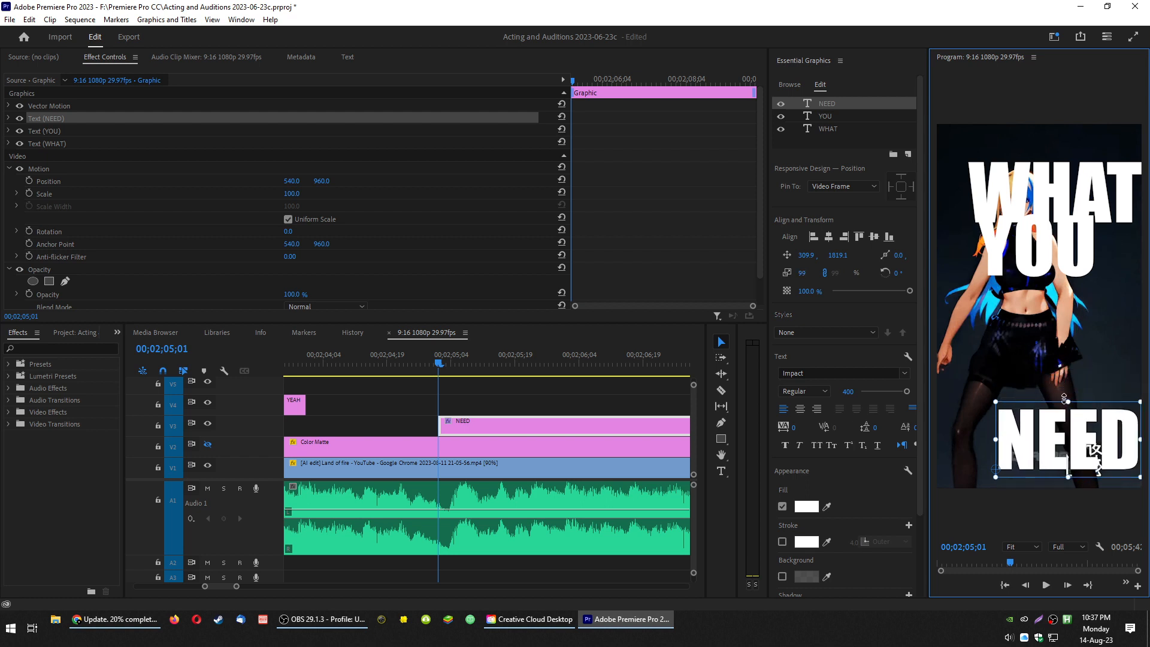
- Turn off uniform scaling for NEED, stretch it to about 268 vertical and 107 horizontal scale, and place it across the frame's lower half
{"action": "left_click", "coordinate": [9, 117]}
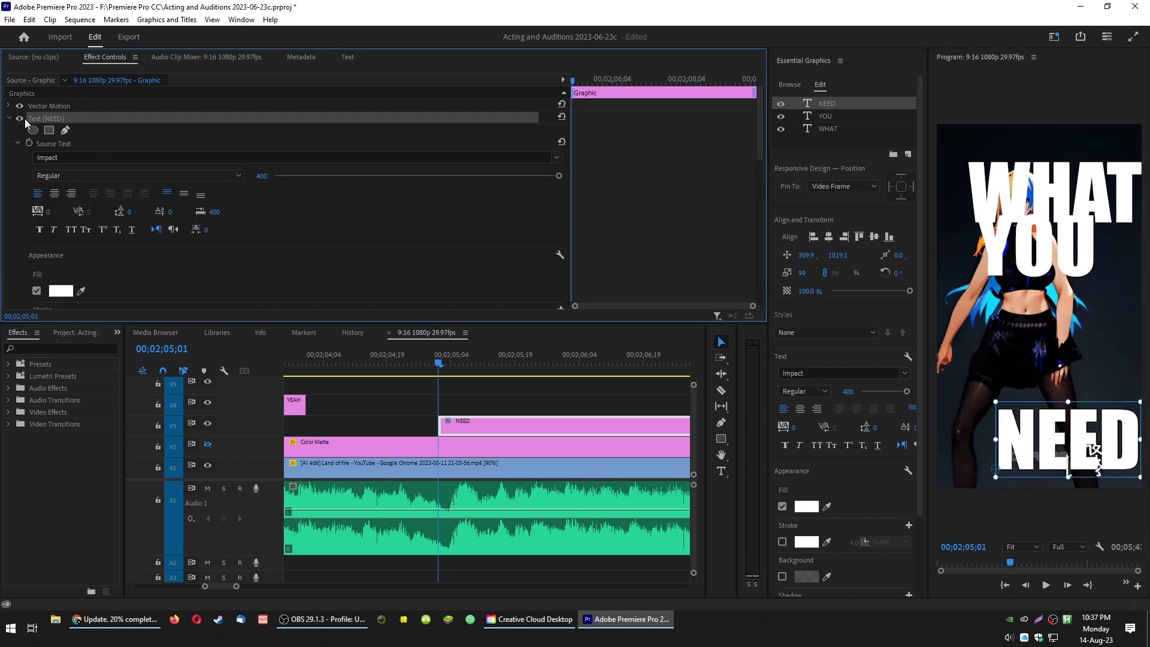
{"action": "left_click", "coordinate": [17, 143]}
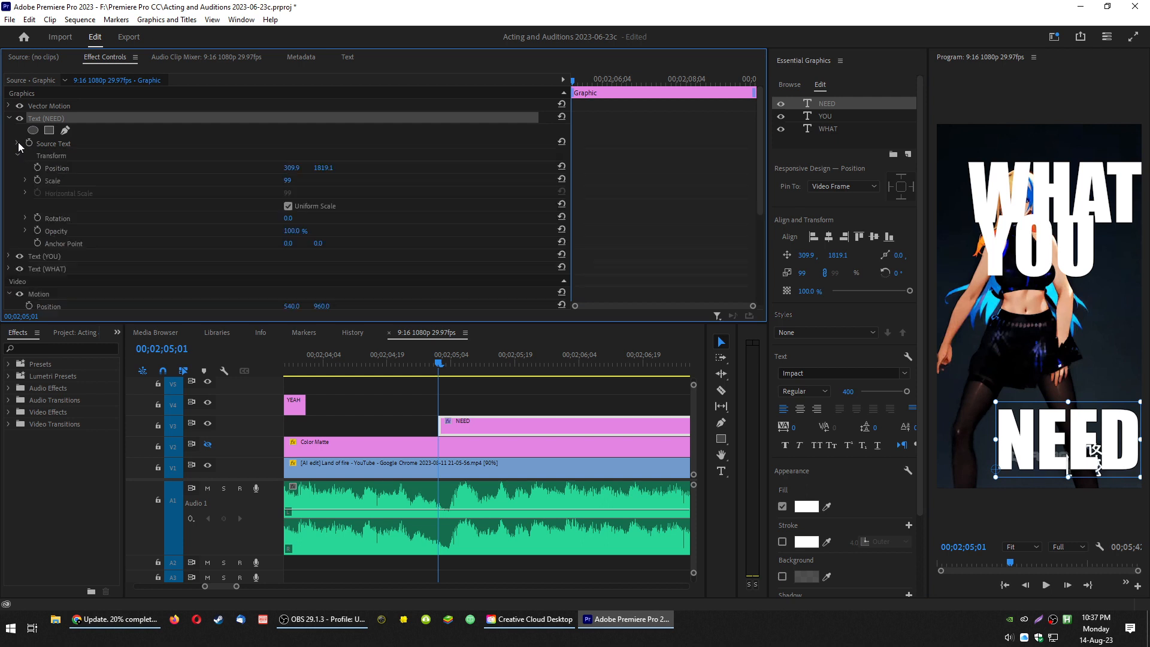
{"action": "left_click", "coordinate": [25, 180]}
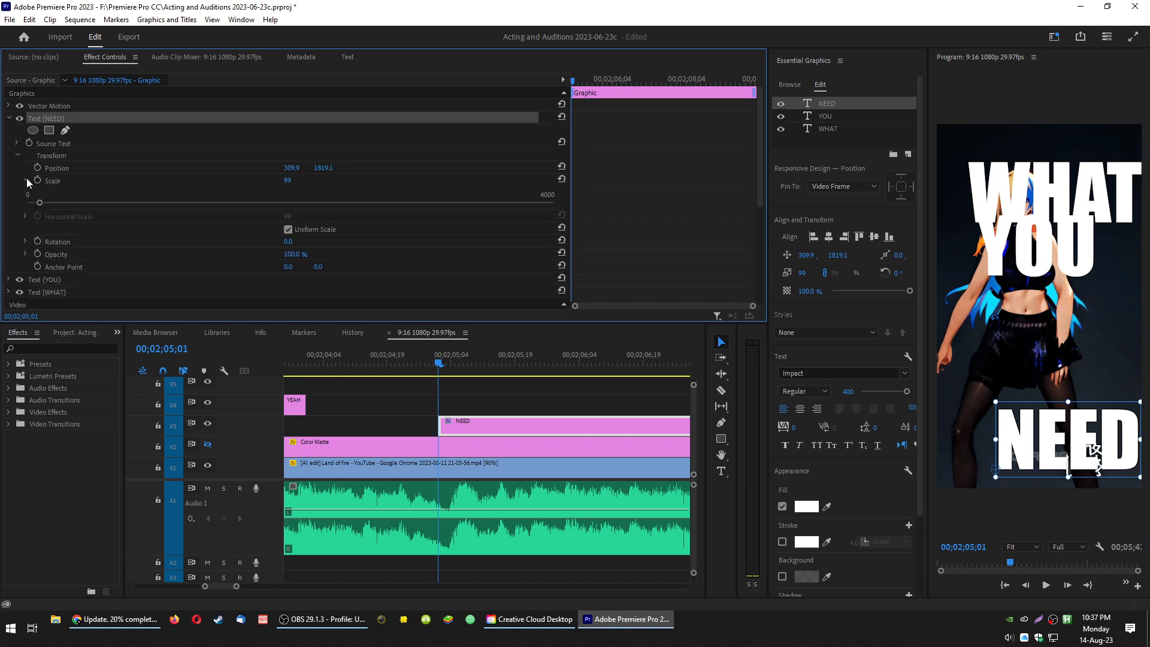
{"action": "left_click", "coordinate": [288, 230]}
{"action": "left_click_drag", "start_coordinate": [996, 401], "coordinate": [984, 273]}
{"action": "left_click_drag", "start_coordinate": [1037, 368], "coordinate": [1004, 374]}
- Position YOU above NEED and move WHAT to the top of the frame at about 69.5, 467.3
{"action": "left_click_drag", "start_coordinate": [1042, 270], "coordinate": [1031, 289]}
{"action": "left_click", "coordinate": [1045, 216]}
{"action": "left_click_drag", "start_coordinate": [1045, 217], "coordinate": [1027, 207]}
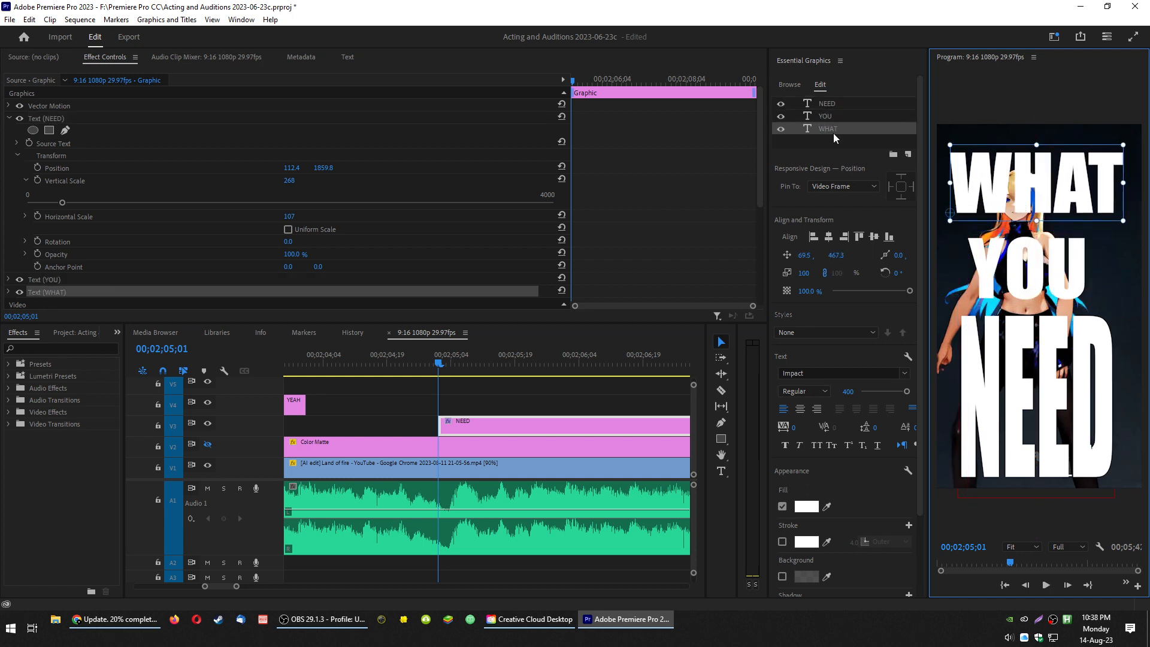
- Distribute the WHAT, YOU and NEED layers vertically and shrink them together, bringing NEED's vertical scale to about 217
{"action": "left_click", "coordinate": [845, 102], "text": "shift"}
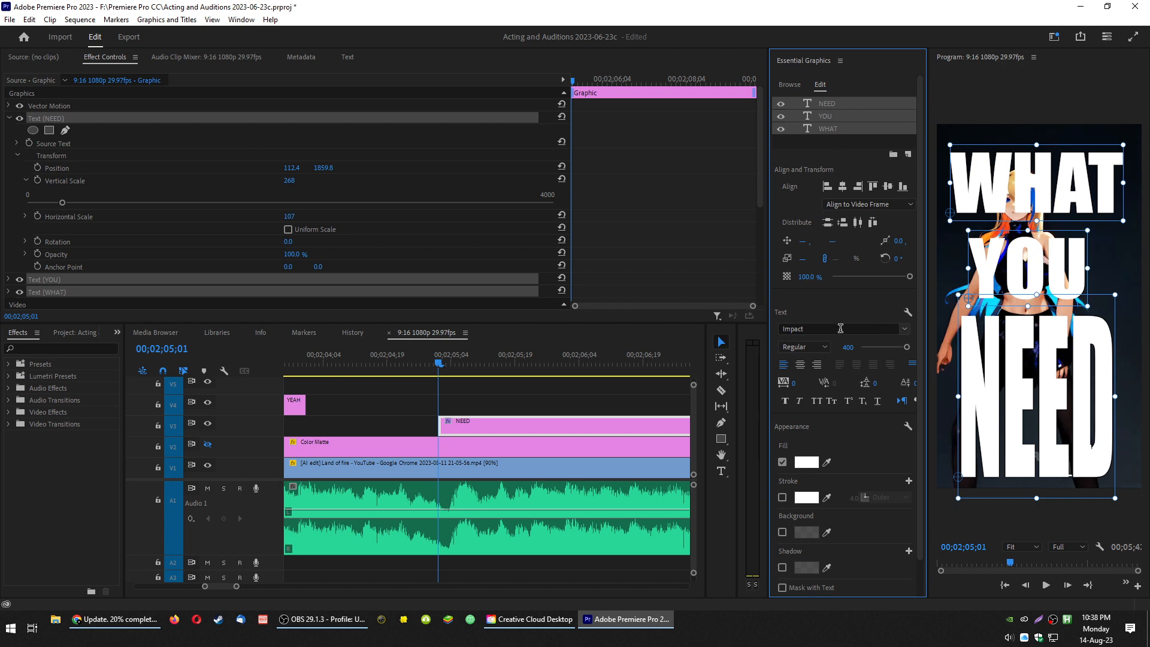
{"action": "left_click", "coordinate": [828, 223]}
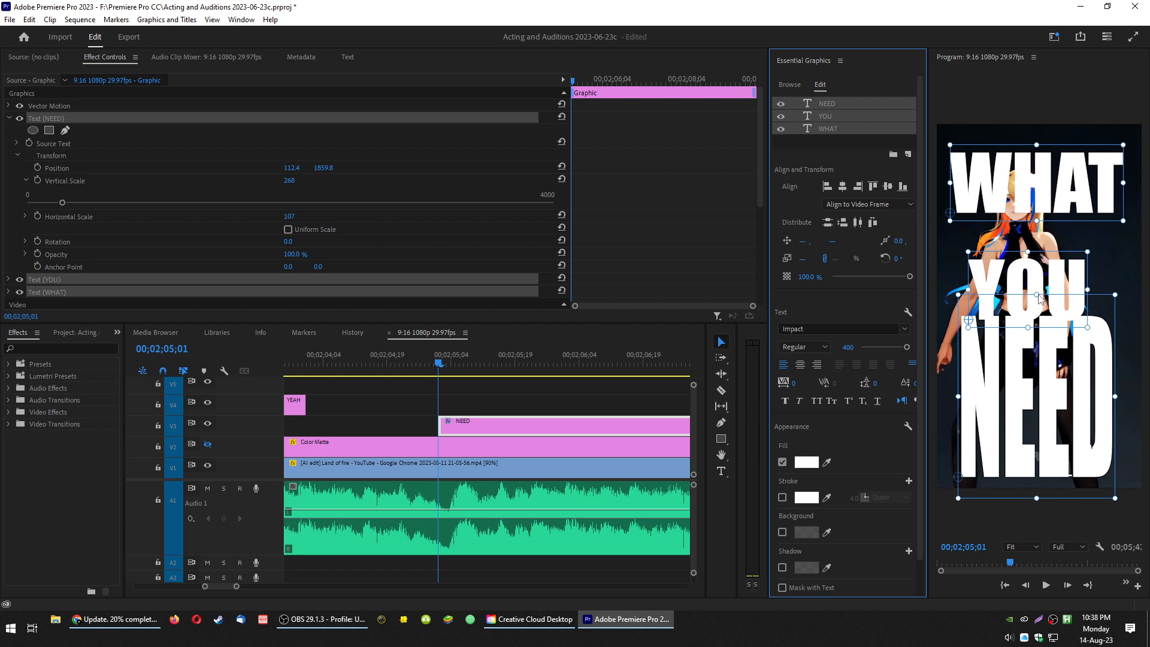
{"action": "left_click_drag", "start_coordinate": [1037, 295], "coordinate": [1016, 335]}
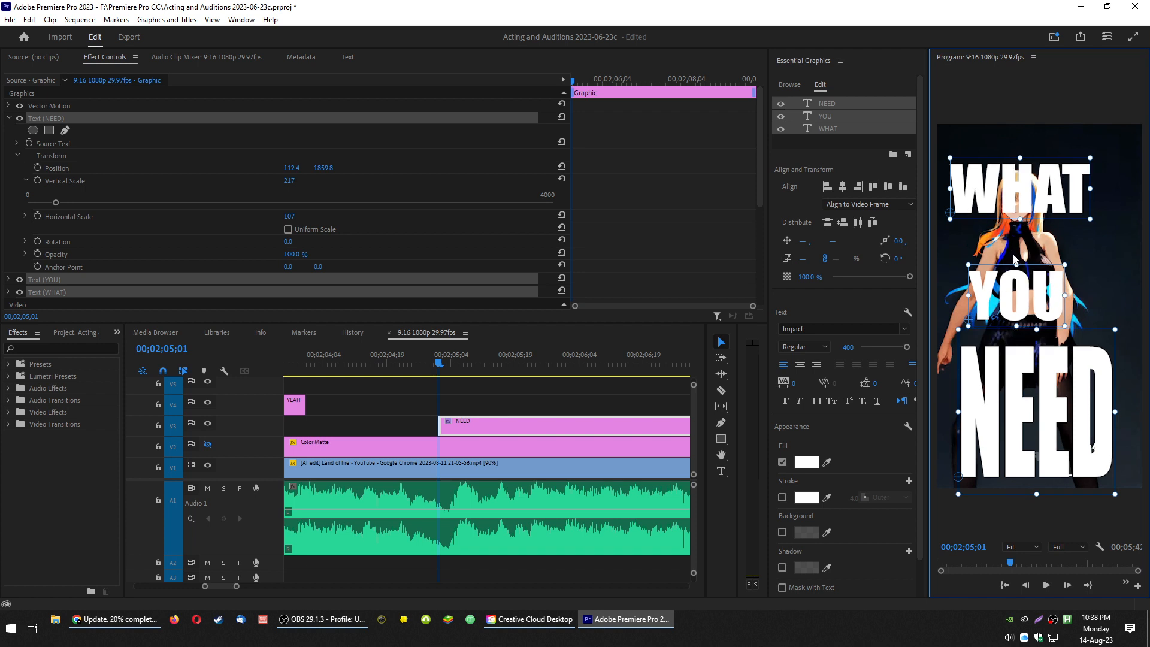
- Rotate the YOU text layer to 90° and place it between WHAT and NEED, at about 311.0, 575.8
{"action": "left_click", "coordinate": [1032, 270]}
{"action": "left_click", "coordinate": [1031, 283]}
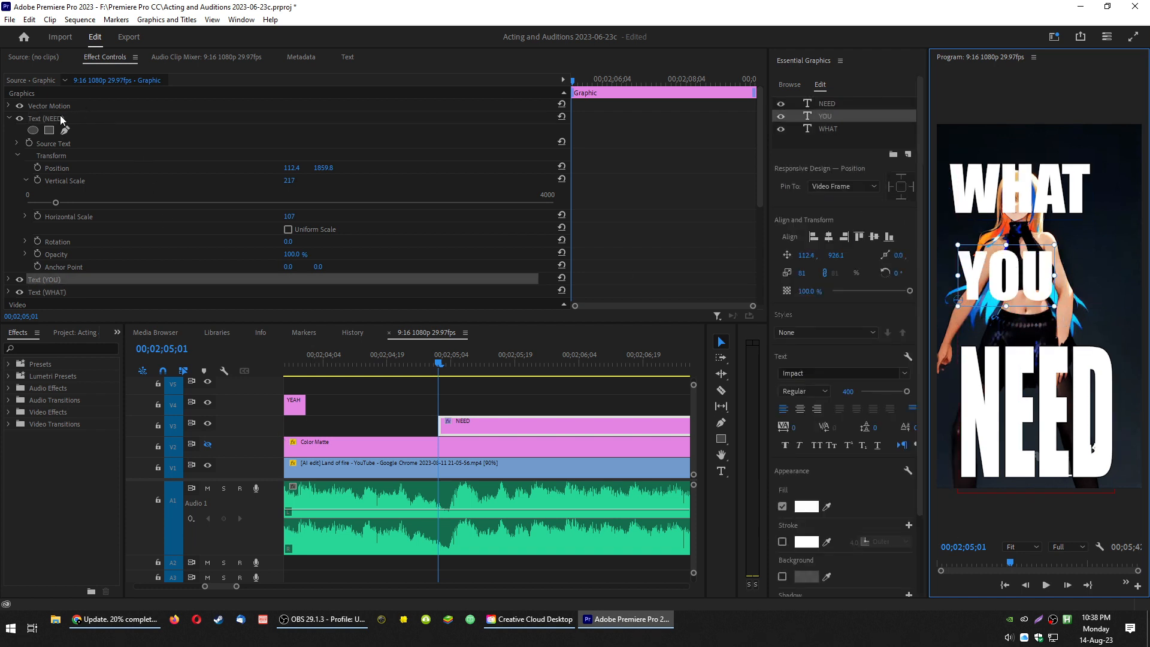
{"action": "left_click", "coordinate": [10, 120]}
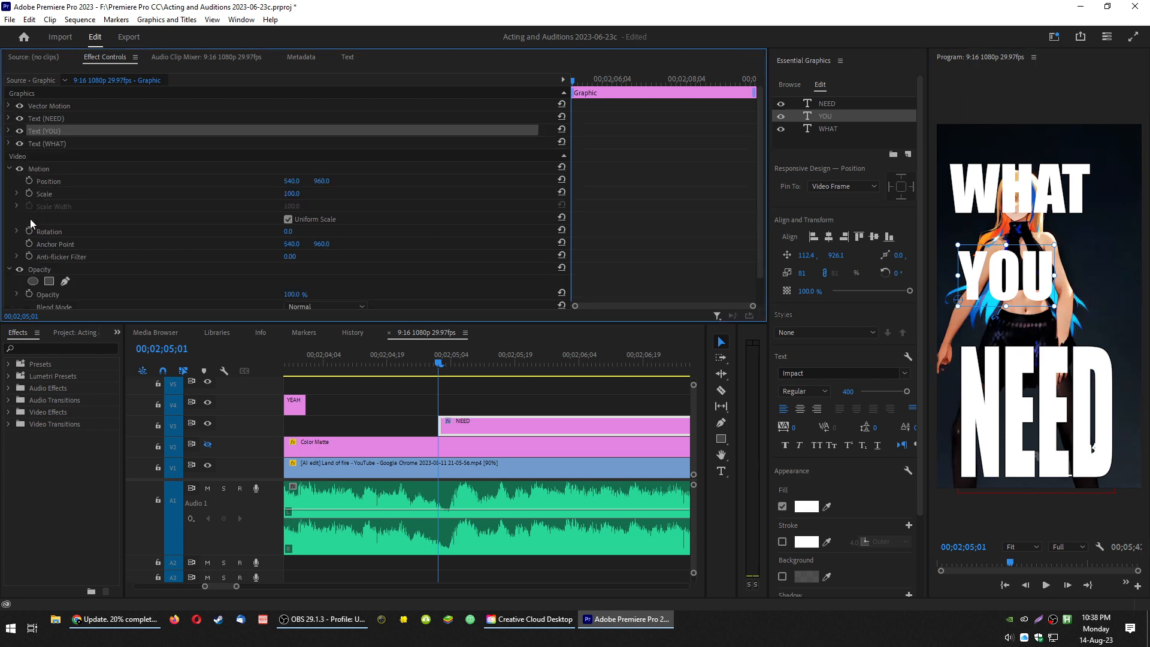
{"action": "left_click", "coordinate": [10, 132]}
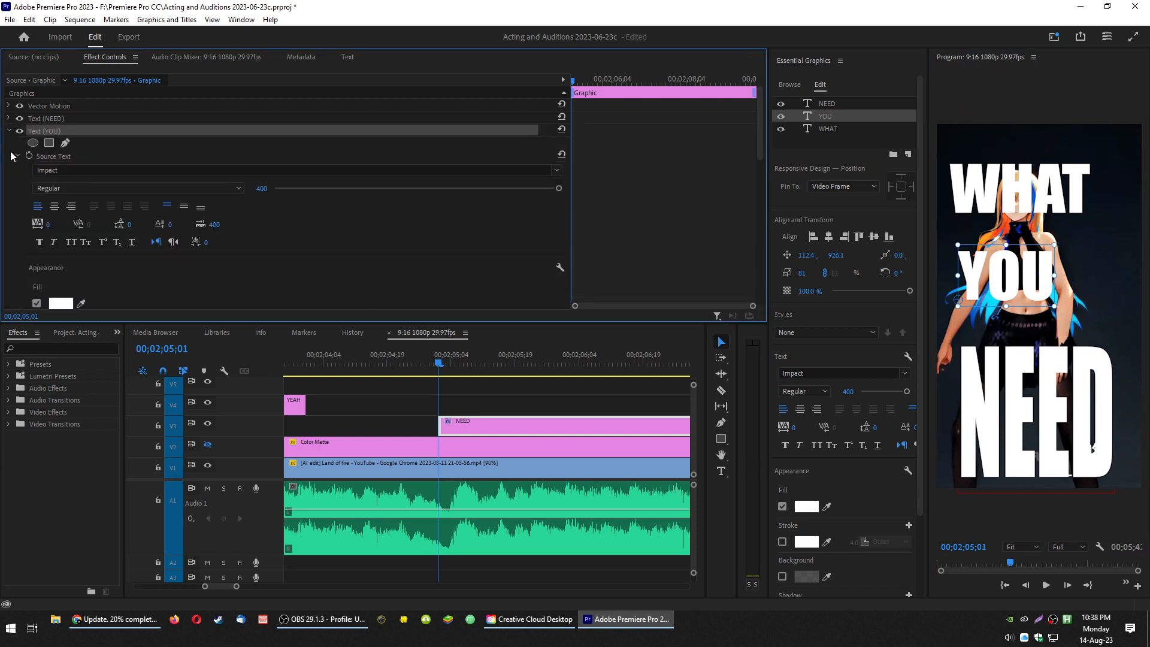
{"action": "left_click", "coordinate": [17, 157]}
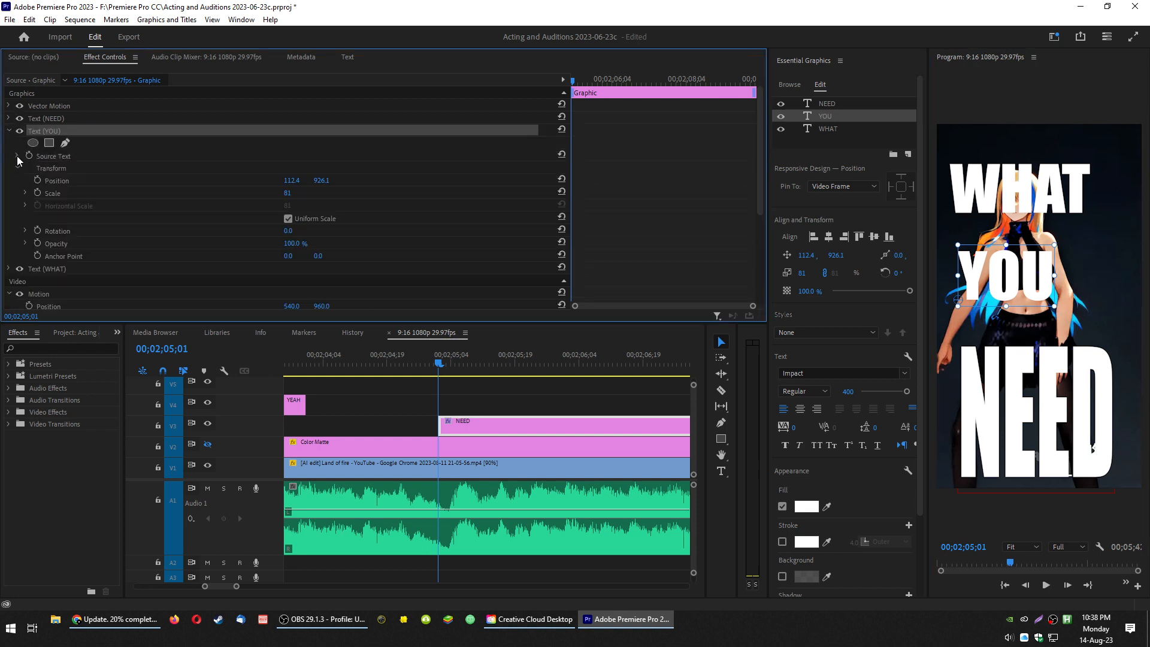
{"action": "left_click", "coordinate": [54, 234]}
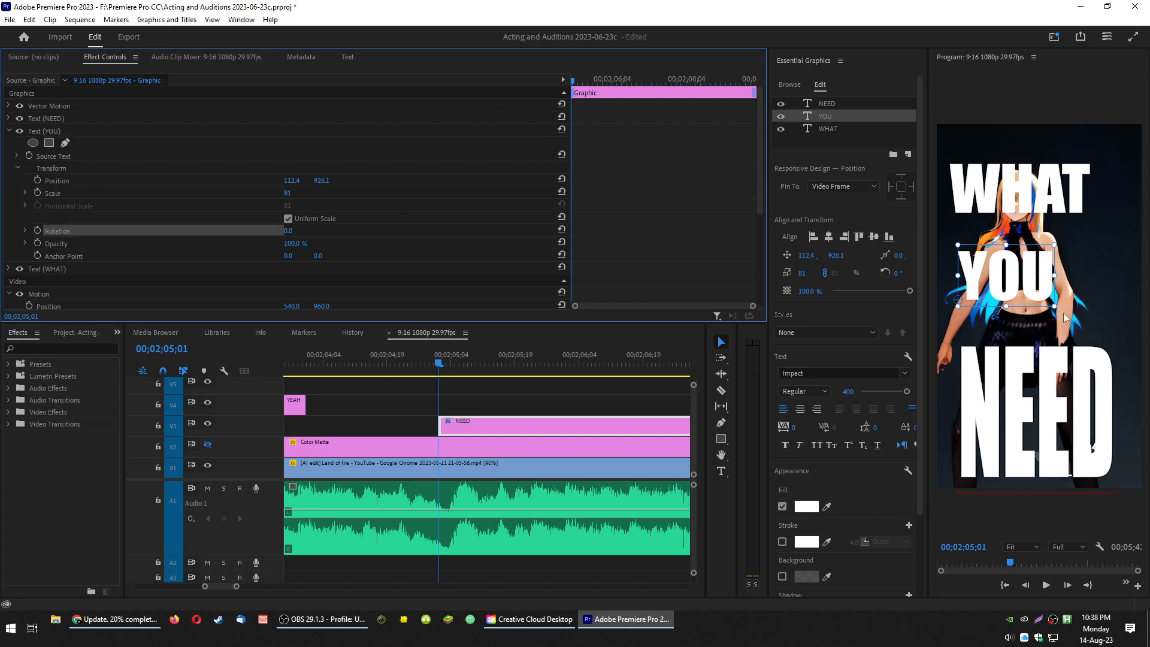
{"action": "left_click_drag", "start_coordinate": [1060, 311], "coordinate": [943, 409]}
{"action": "left_click", "coordinate": [293, 230]}
{"action": "type", "text": "90"}
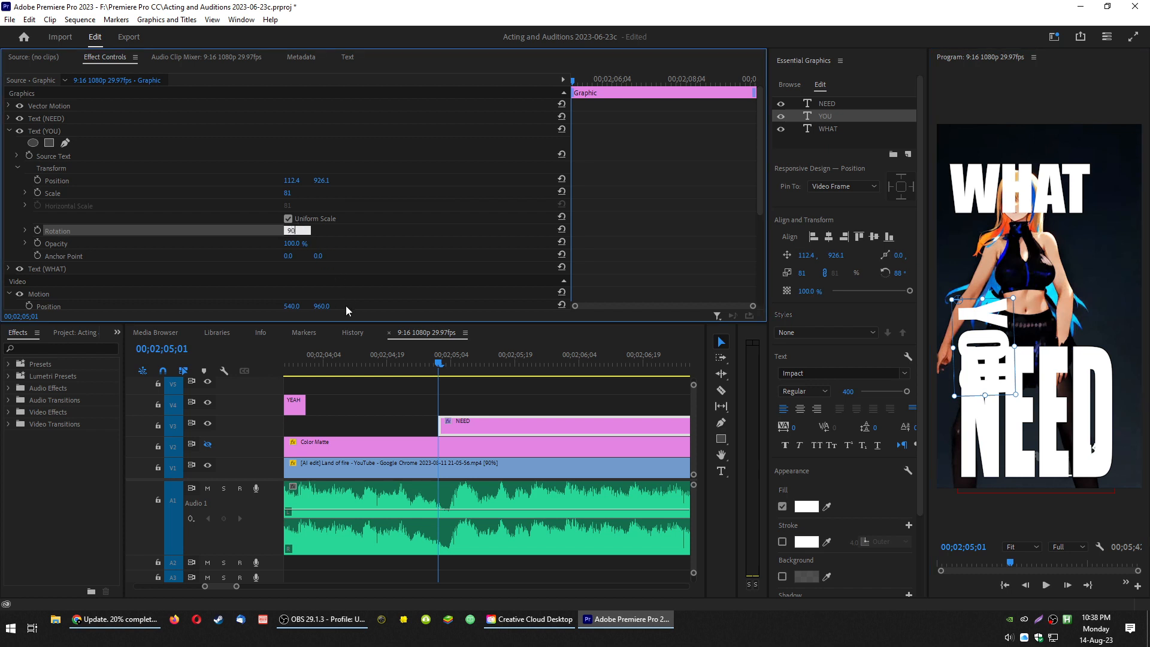
{"action": "key", "text": "Return"}
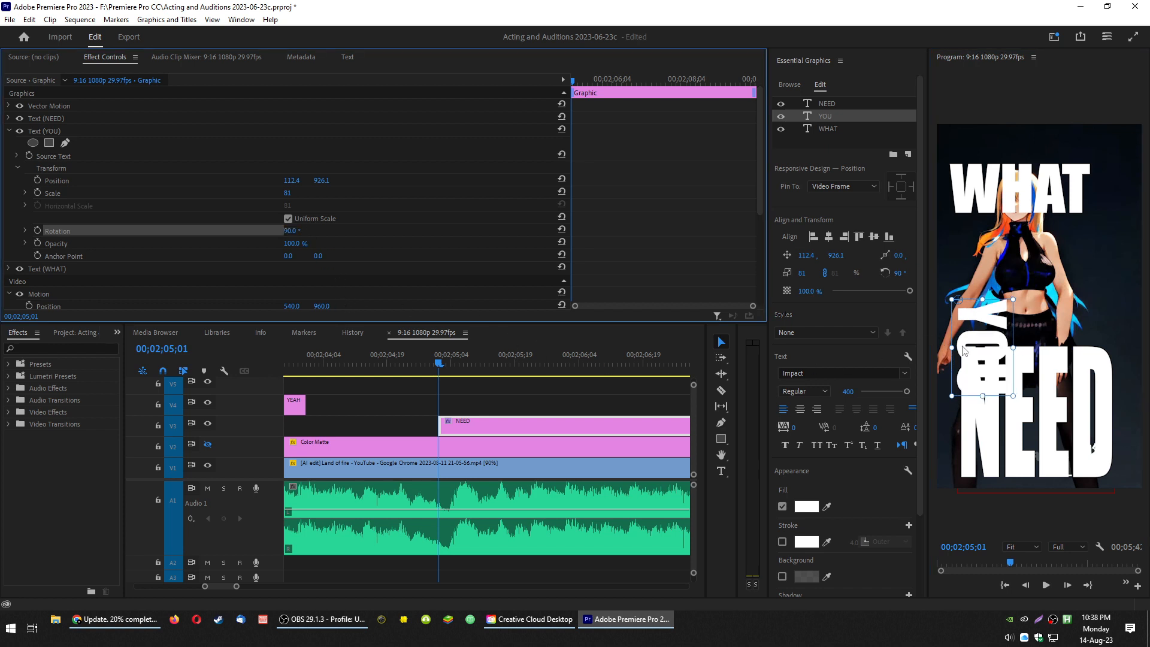
{"action": "left_click_drag", "start_coordinate": [984, 341], "coordinate": [1023, 274]}
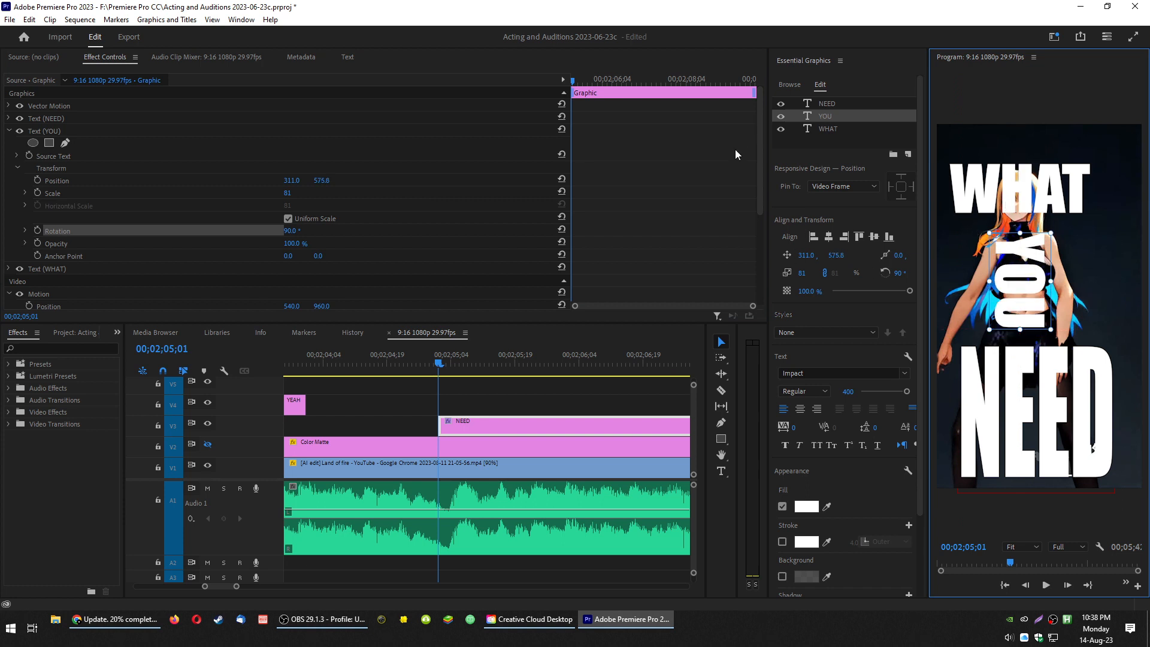
- Add a black rectangle to the graphic and enlarge it to about 1150 × 2028 so it covers the whole frame
{"action": "left_click", "coordinate": [813, 140]}
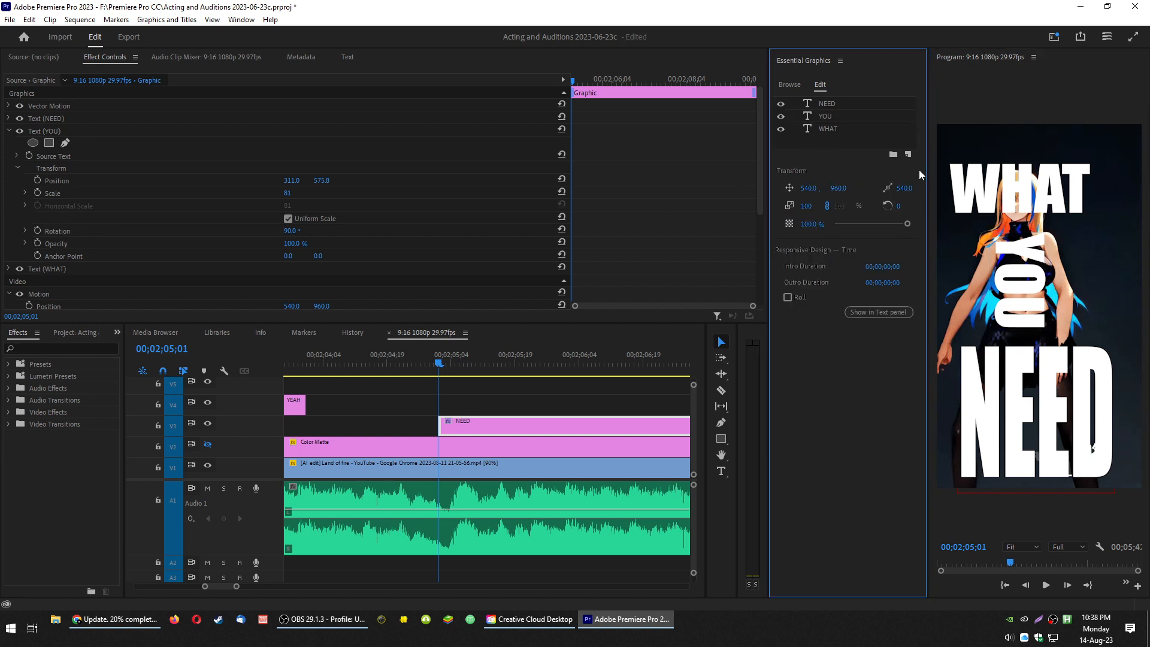
{"action": "left_click", "coordinate": [907, 155]}
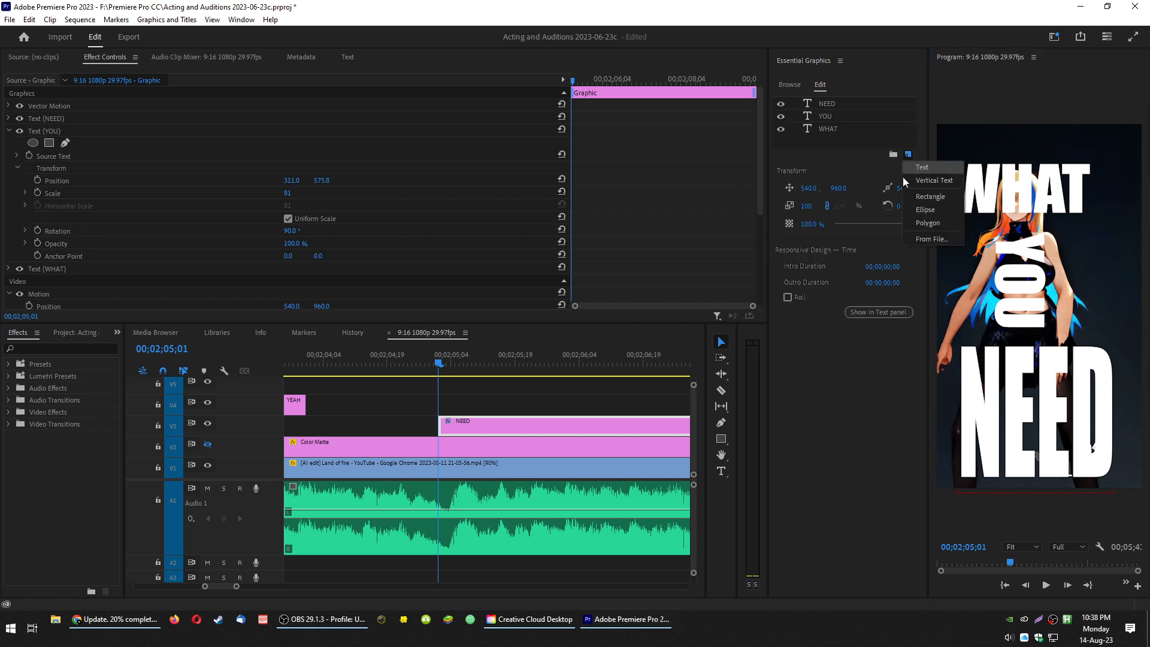
{"action": "left_click", "coordinate": [928, 197]}
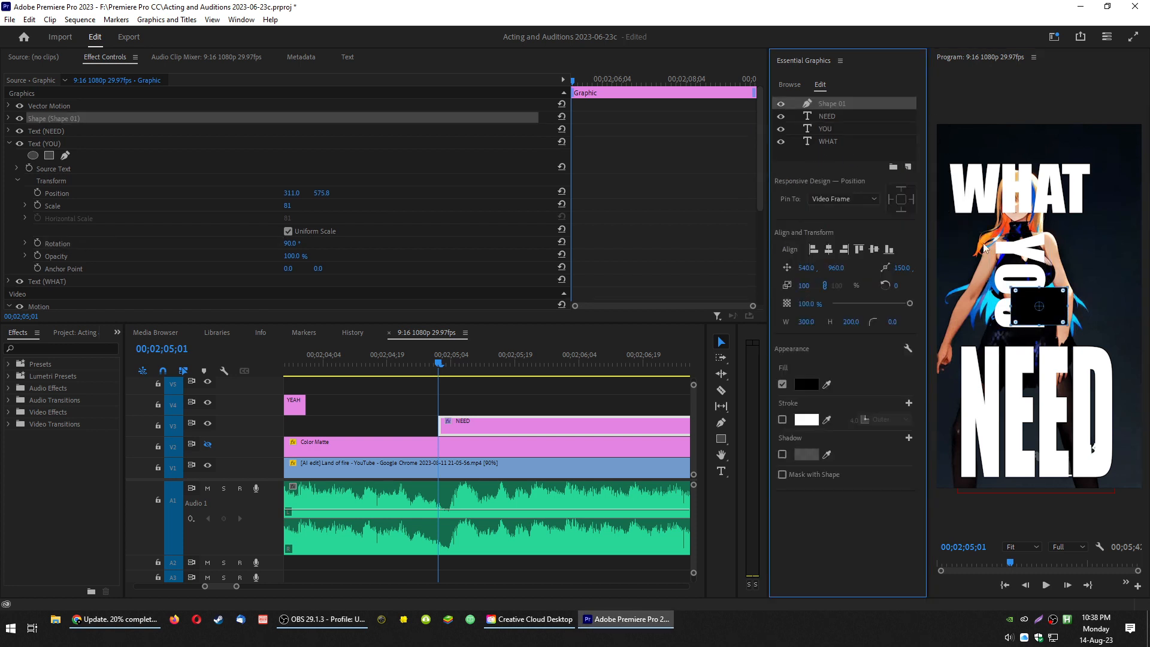
{"action": "left_click", "coordinate": [1021, 298]}
{"action": "left_click_drag", "start_coordinate": [1021, 297], "coordinate": [932, 130]}
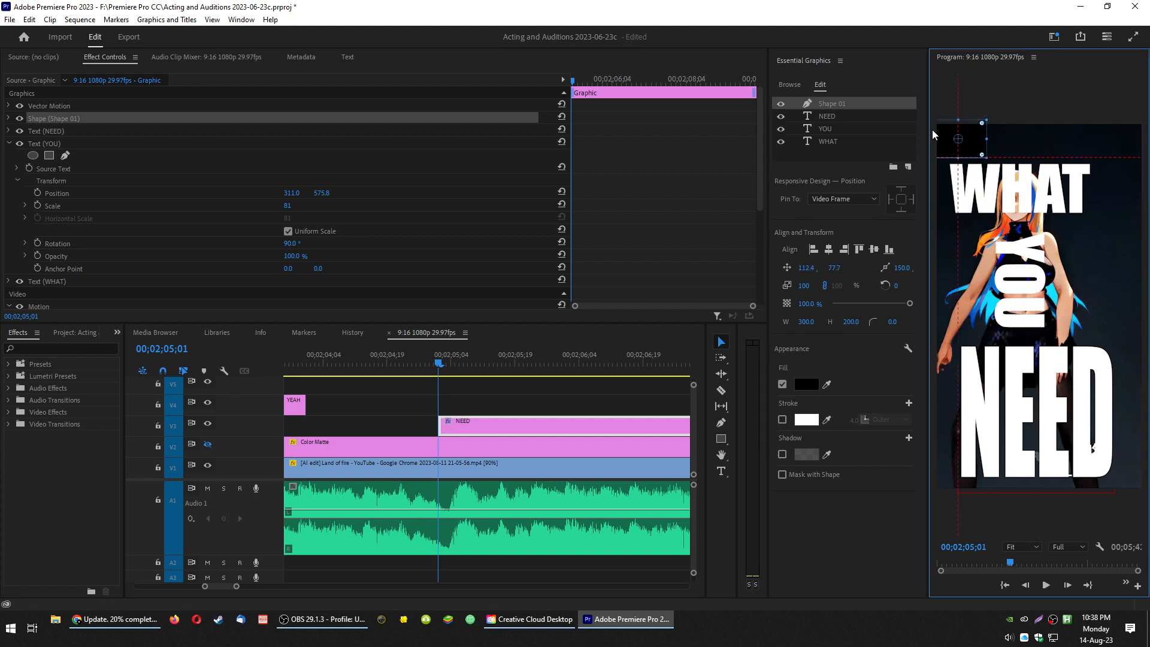
{"action": "left_click_drag", "start_coordinate": [991, 160], "coordinate": [1145, 505]}
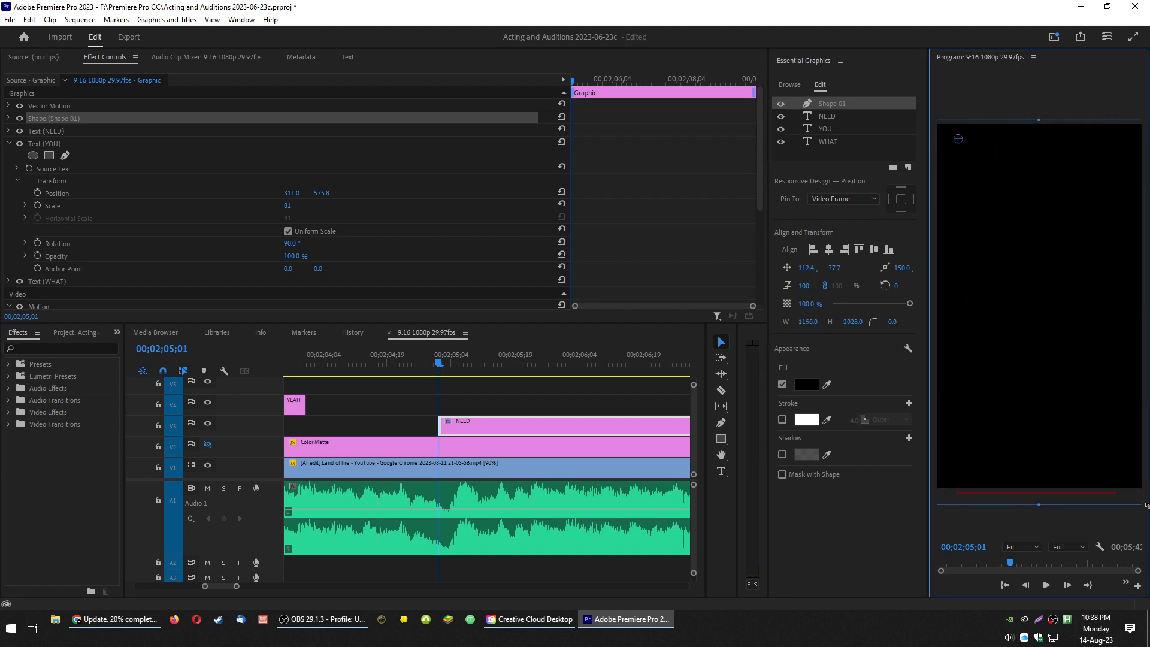
- Place the rectangle layer below the WHAT, YOU and NEED text layers and rename it "background"
{"action": "left_click", "coordinate": [848, 95]}
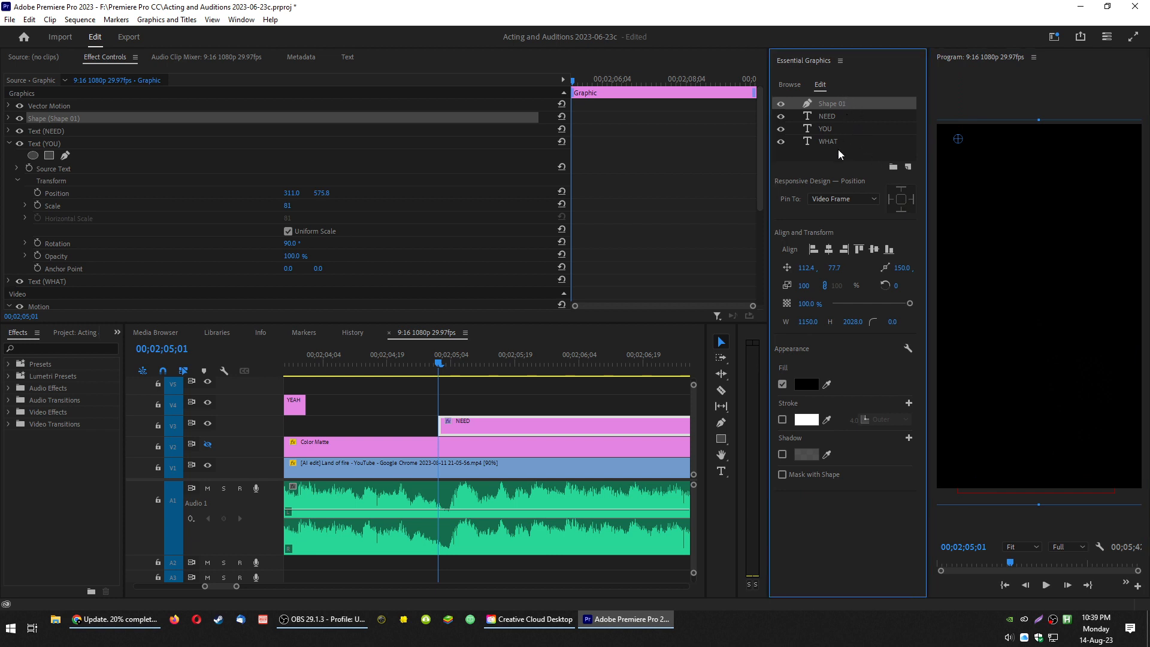
{"action": "left_click_drag", "start_coordinate": [831, 111], "coordinate": [813, 150]}
{"action": "double_click", "coordinate": [830, 141]}
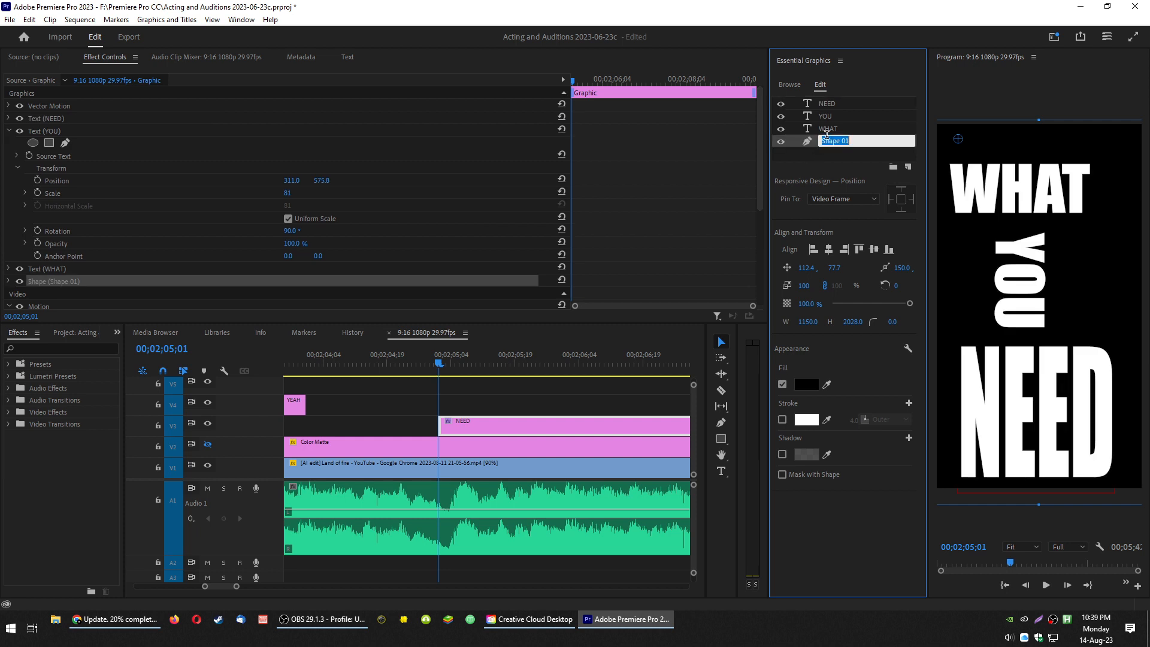
{"action": "type", "text": "background"}
{"action": "key", "text": "Return"}
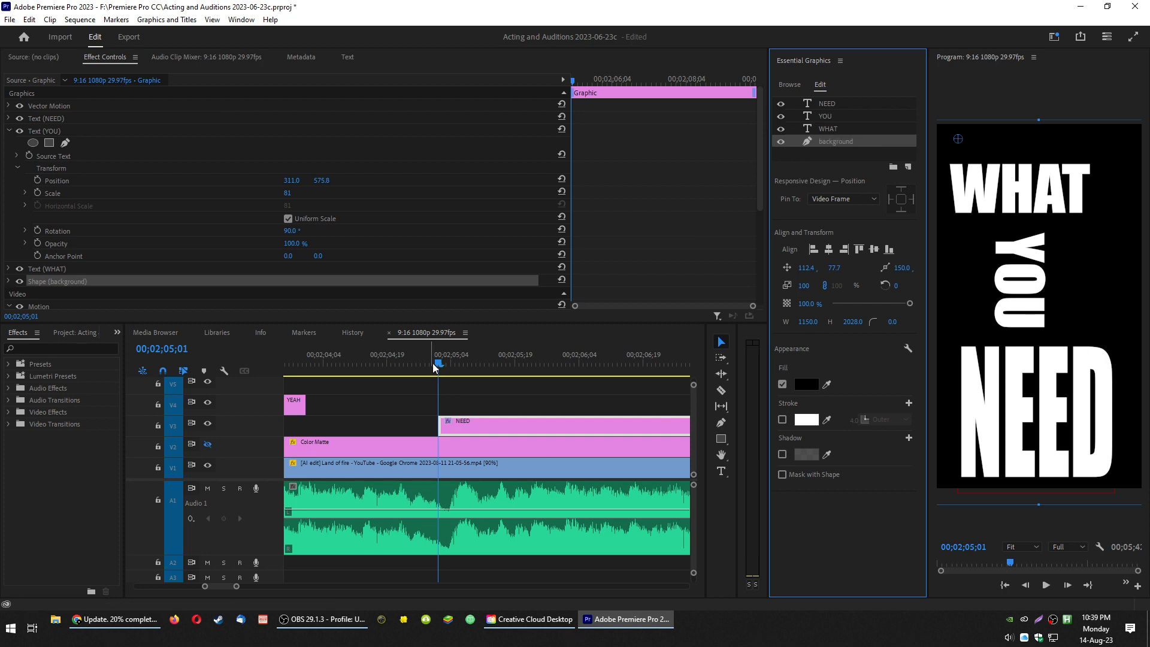
- Play back the lead-in to the WHAT YOU NEED graphic and check the clip's start against the audio waveform
{"action": "left_click", "coordinate": [346, 361]}
{"action": "key", "text": "space"}
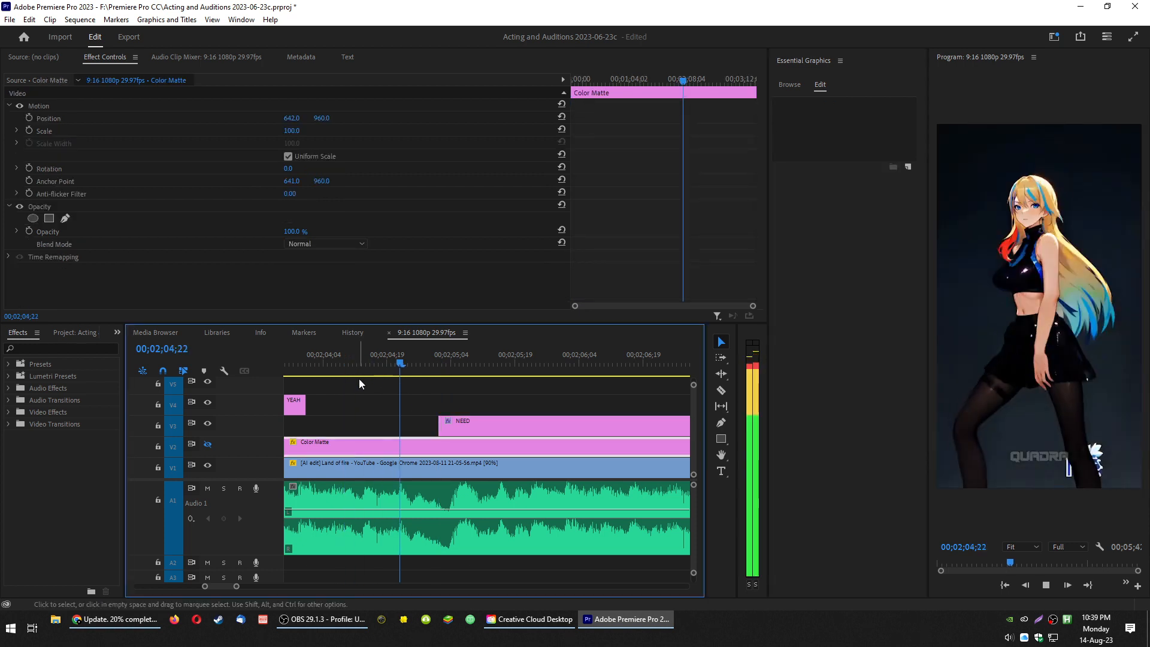
{"action": "key", "text": "space"}
{"action": "key", "text": "minus"}
{"action": "left_click", "coordinate": [368, 431]}
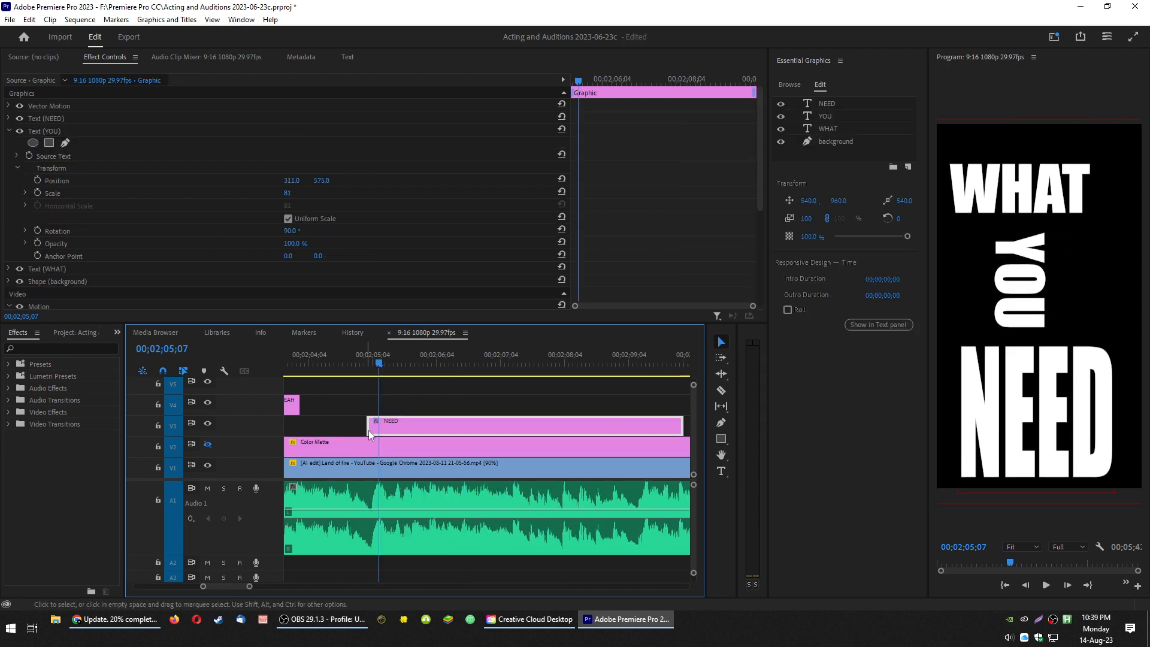
{"action": "left_click", "coordinate": [333, 408]}
{"action": "scroll", "coordinate": [335, 400], "scroll_direction": "up", "scroll_amount": 2}
{"action": "scroll", "coordinate": [349, 410], "scroll_direction": "down", "scroll_amount": 2}
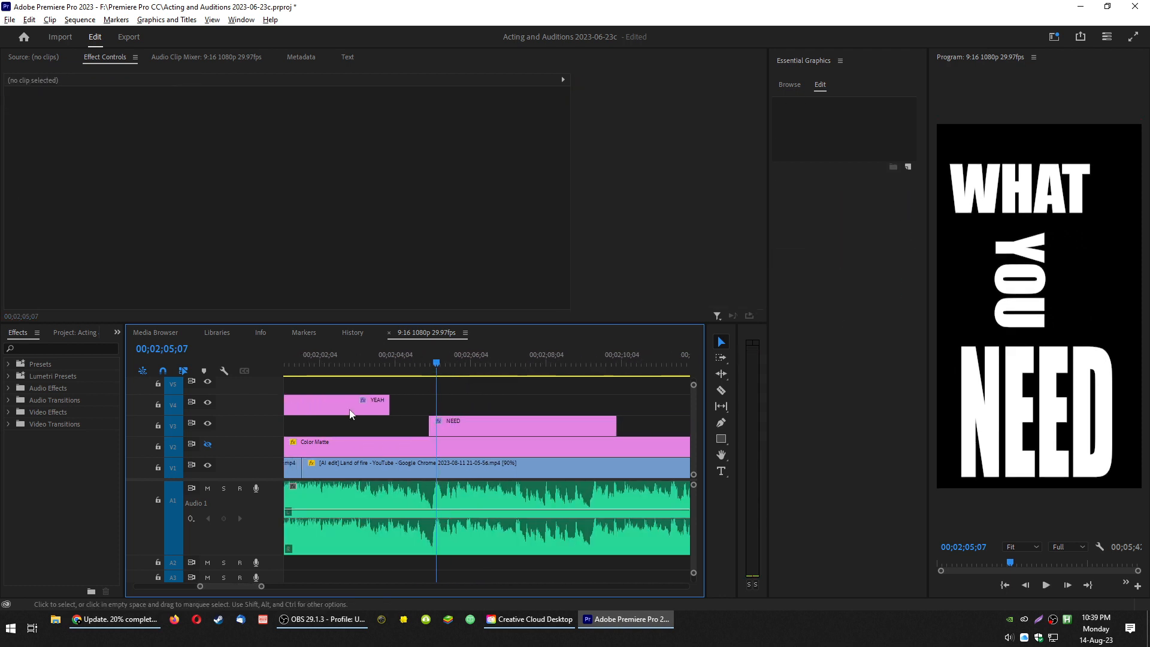
{"action": "scroll", "coordinate": [351, 412], "scroll_direction": "down", "scroll_amount": 4}
{"action": "scroll", "coordinate": [355, 413], "scroll_direction": "up", "scroll_amount": 1}
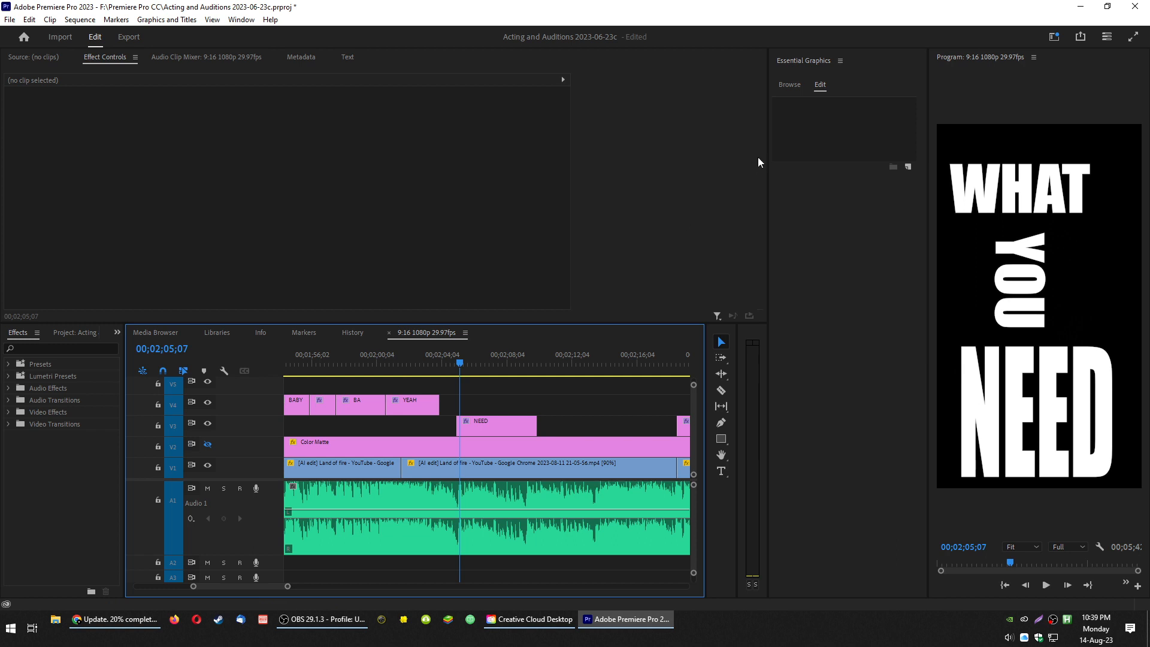
- Play from the BA graphic through YEAH into WHAT YOU NEED and inspect the cut at 00;02;05;01
{"action": "left_click", "coordinate": [380, 368]}
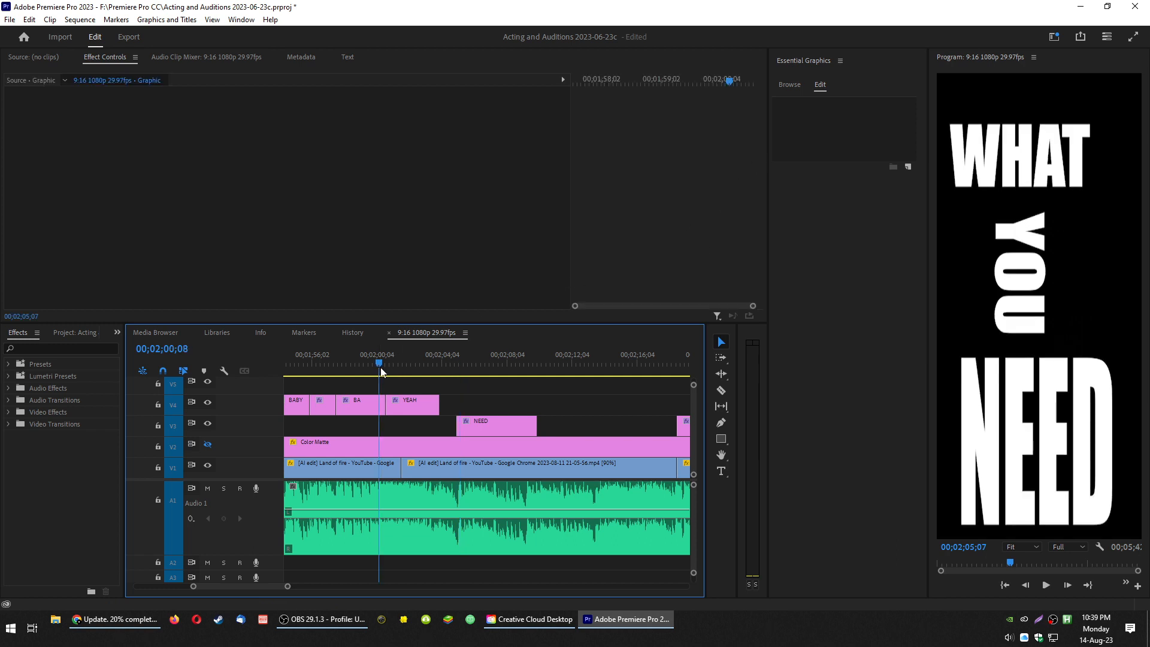
{"action": "key", "text": "space"}
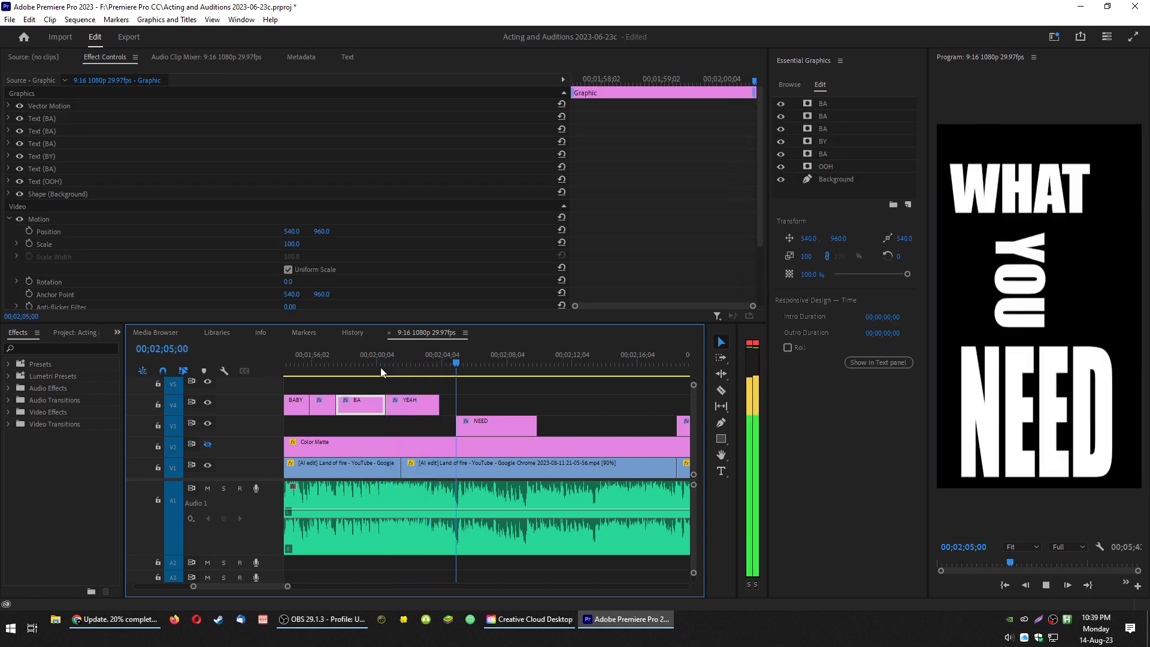
{"action": "key", "text": "space"}
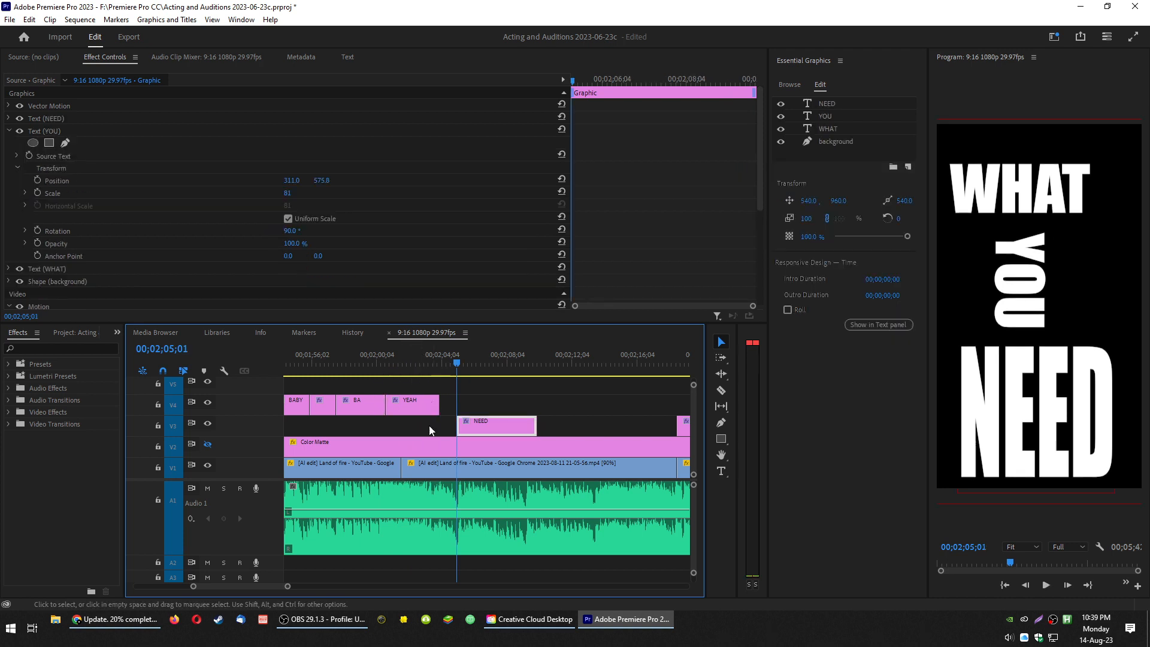
{"action": "scroll", "coordinate": [438, 437], "scroll_direction": "up", "scroll_amount": 2}
{"action": "scroll", "coordinate": [438, 437], "scroll_direction": "up", "scroll_amount": 4}
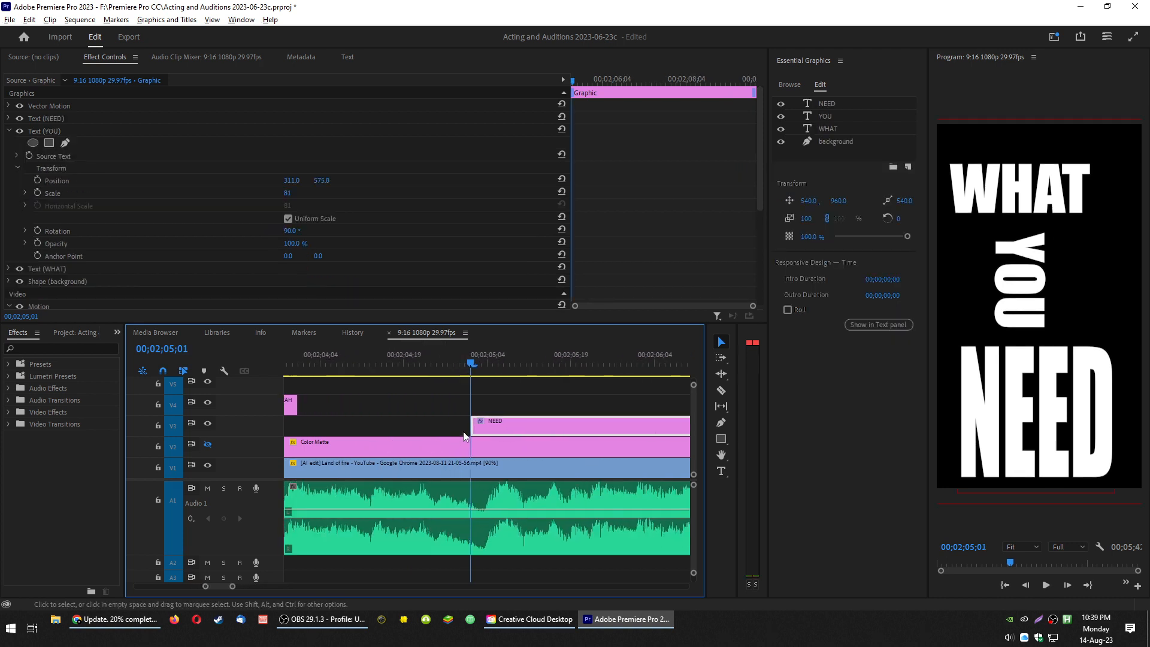
{"action": "scroll", "coordinate": [477, 442], "scroll_direction": "up", "scroll_amount": 2}
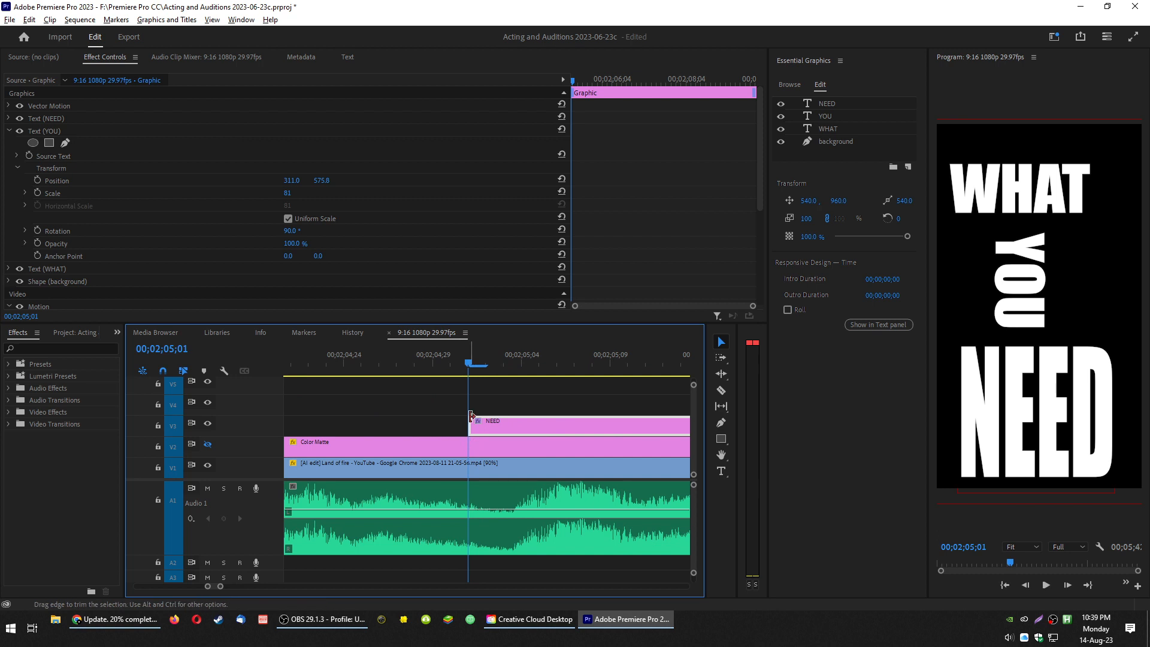
{"action": "scroll", "coordinate": [443, 425], "scroll_direction": "down", "scroll_amount": 3}
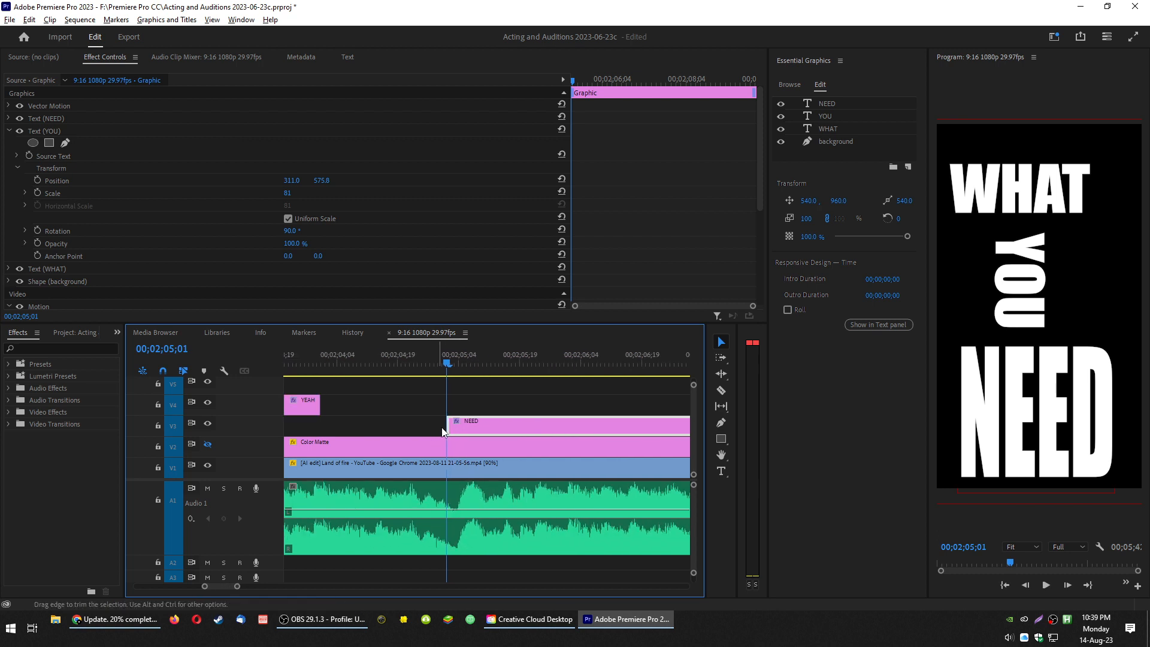
{"action": "scroll", "coordinate": [448, 429], "scroll_direction": "down", "scroll_amount": 5}
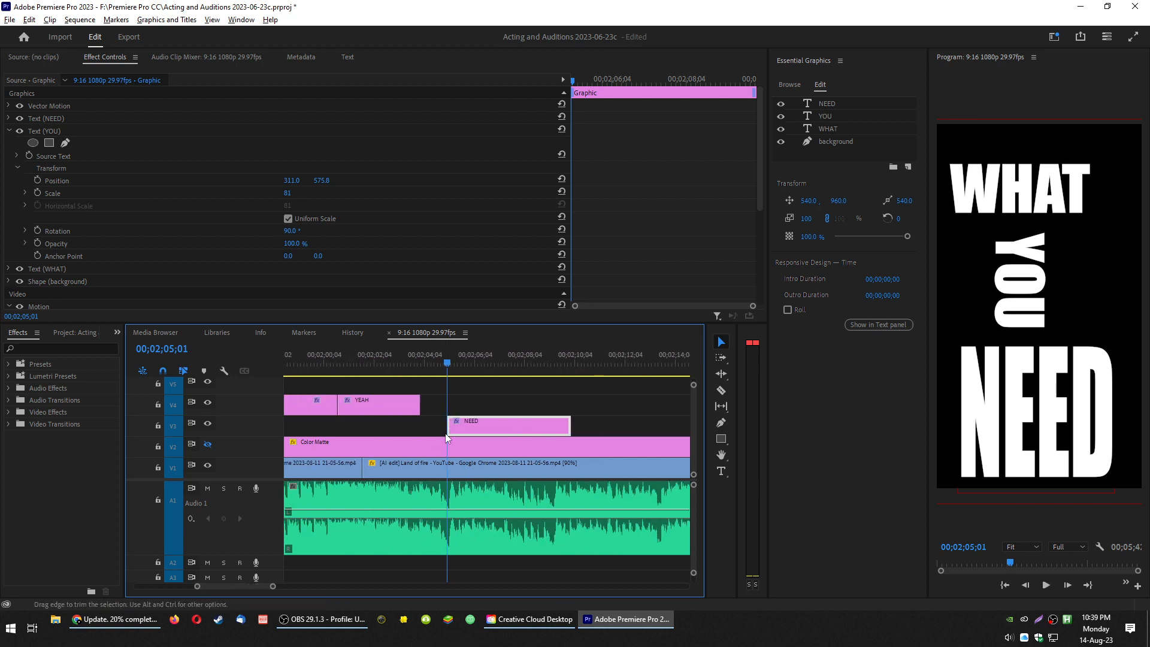
{"action": "scroll", "coordinate": [444, 430], "scroll_direction": "down", "scroll_amount": 2}
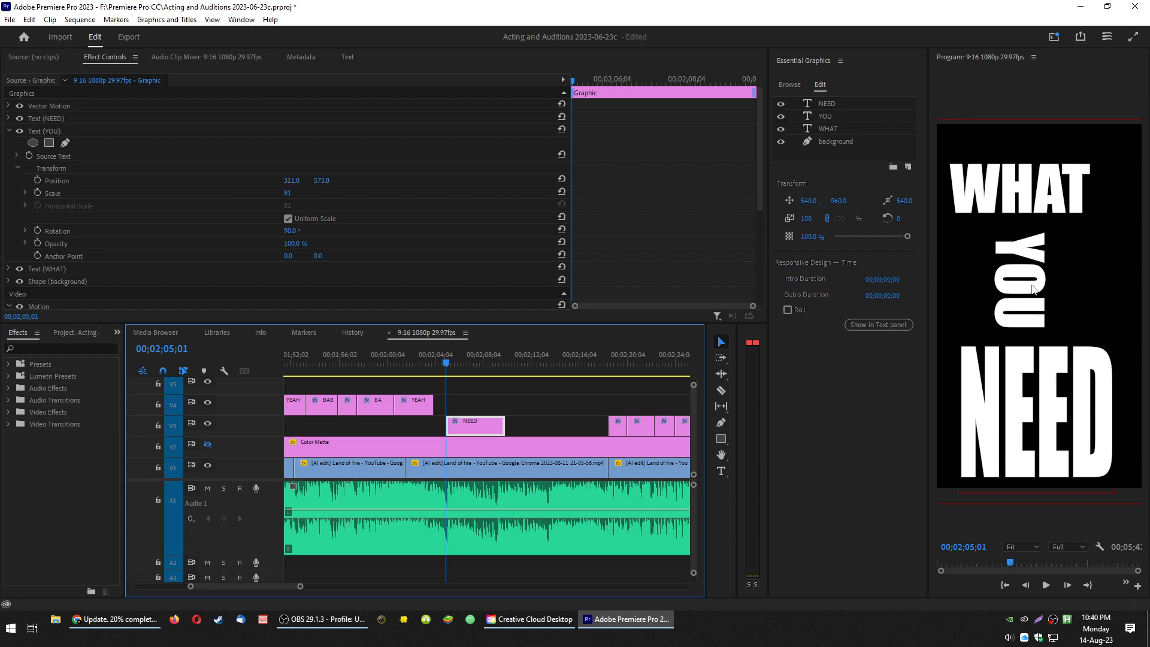
{"action": "left_click", "coordinate": [838, 106]}
{"action": "left_click", "coordinate": [837, 128], "text": "shift"}
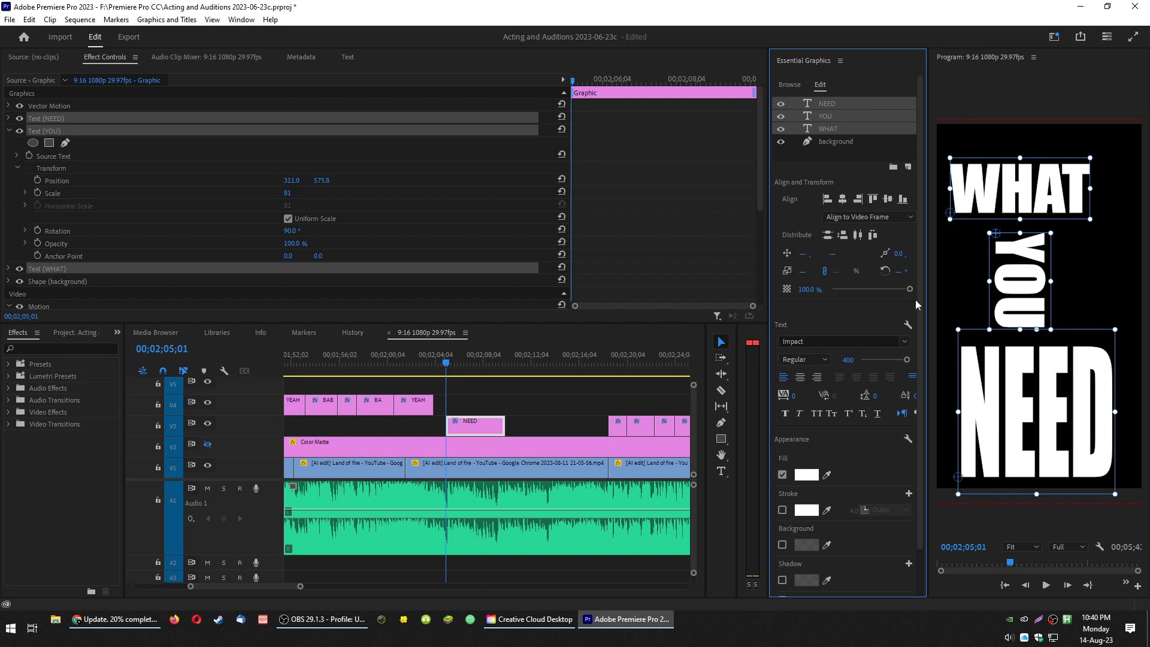
{"action": "left_click", "coordinate": [889, 142]}
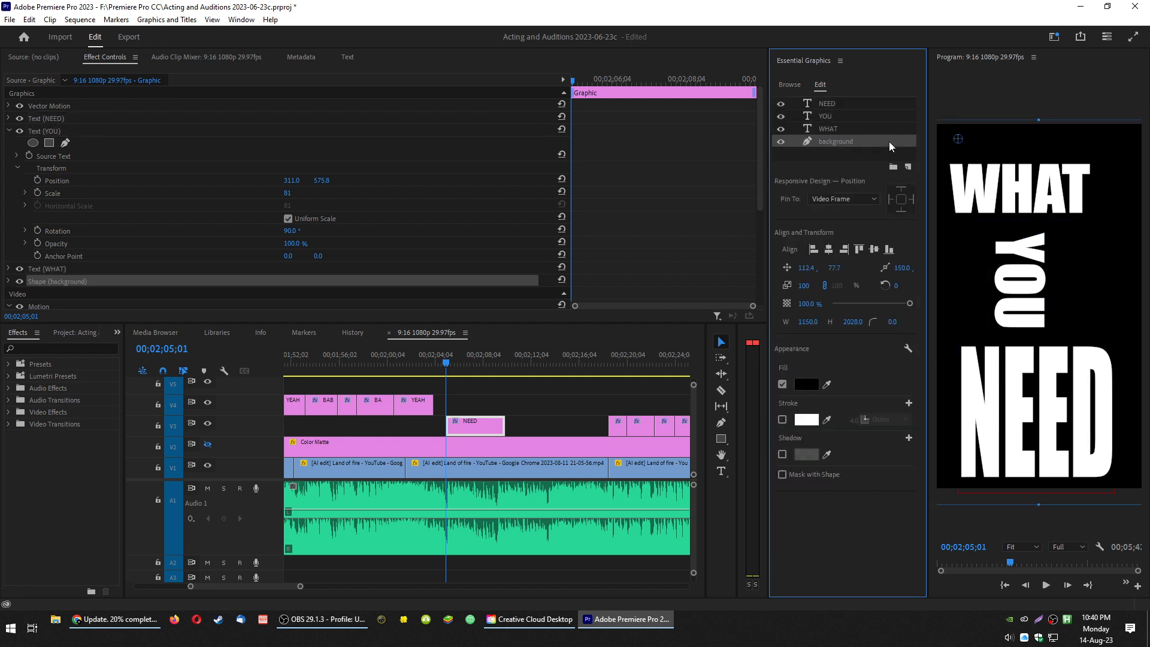
{"action": "left_click", "coordinate": [883, 127]}
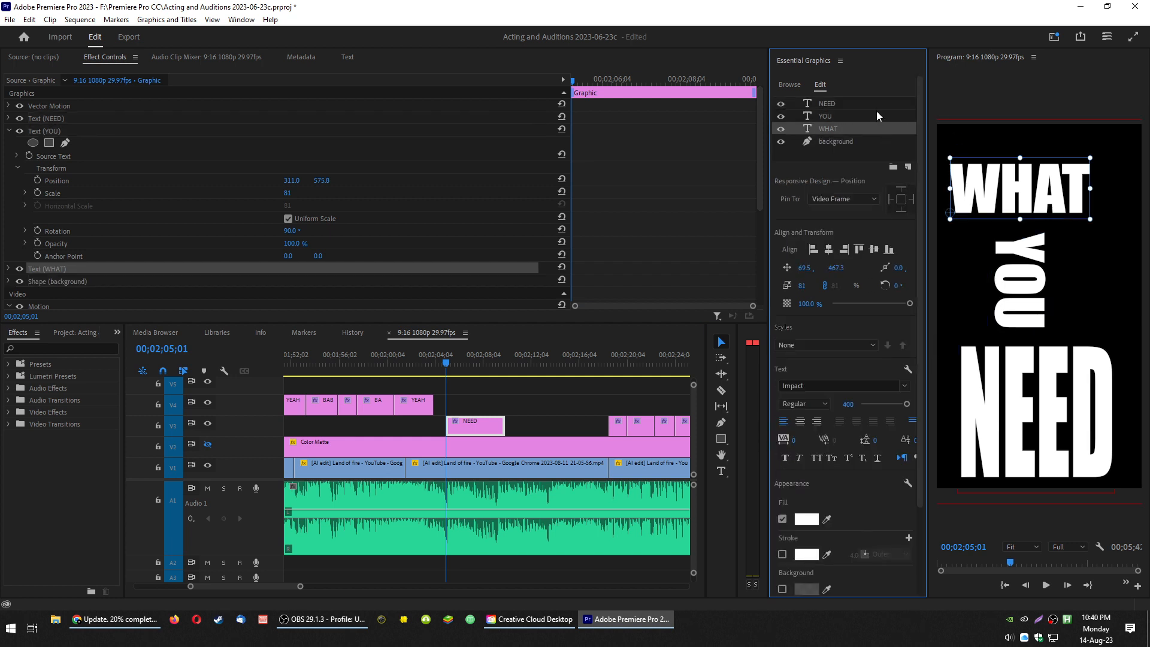
{"action": "left_click", "coordinate": [875, 106], "text": "ctrl"}
{"action": "left_click", "coordinate": [878, 116], "text": "ctrl"}
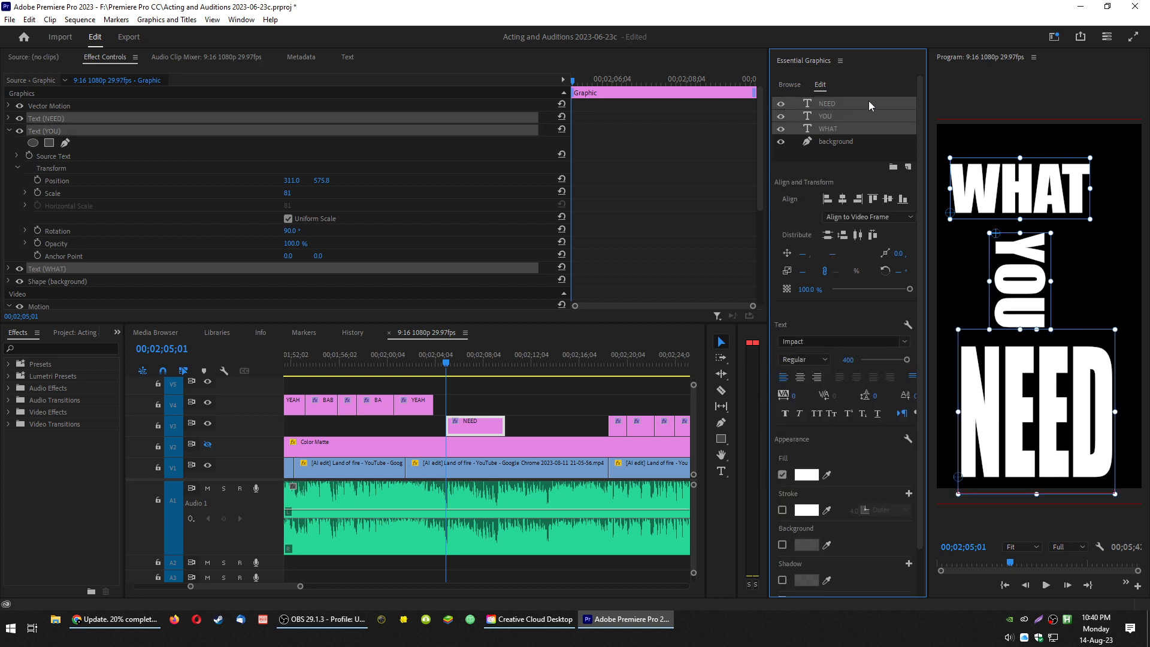
{"action": "left_click", "coordinate": [869, 102]}
{"action": "left_click", "coordinate": [867, 117], "text": "ctrl"}
{"action": "left_click", "coordinate": [866, 124], "text": "ctrl"}
{"action": "left_click", "coordinate": [860, 116]}
- Apply an inverted Mask with Text to the NEED, YOU and WHAT layers together and preview the video through the letters
{"action": "left_click", "coordinate": [859, 107]}
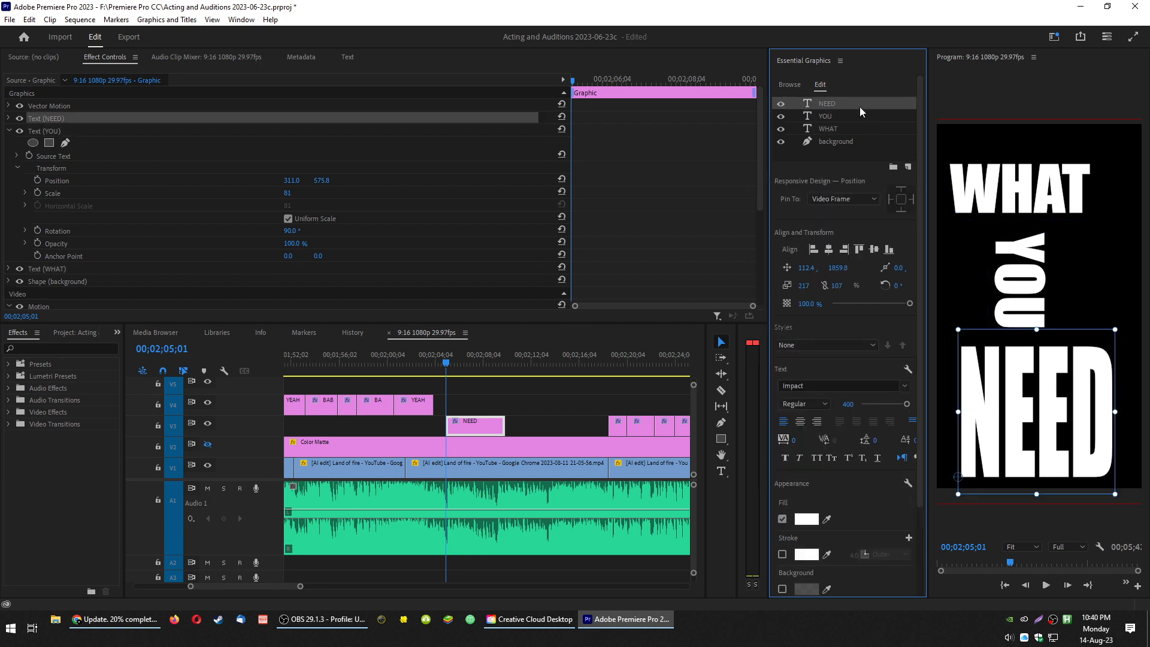
{"action": "left_click", "coordinate": [844, 142], "text": "shift"}
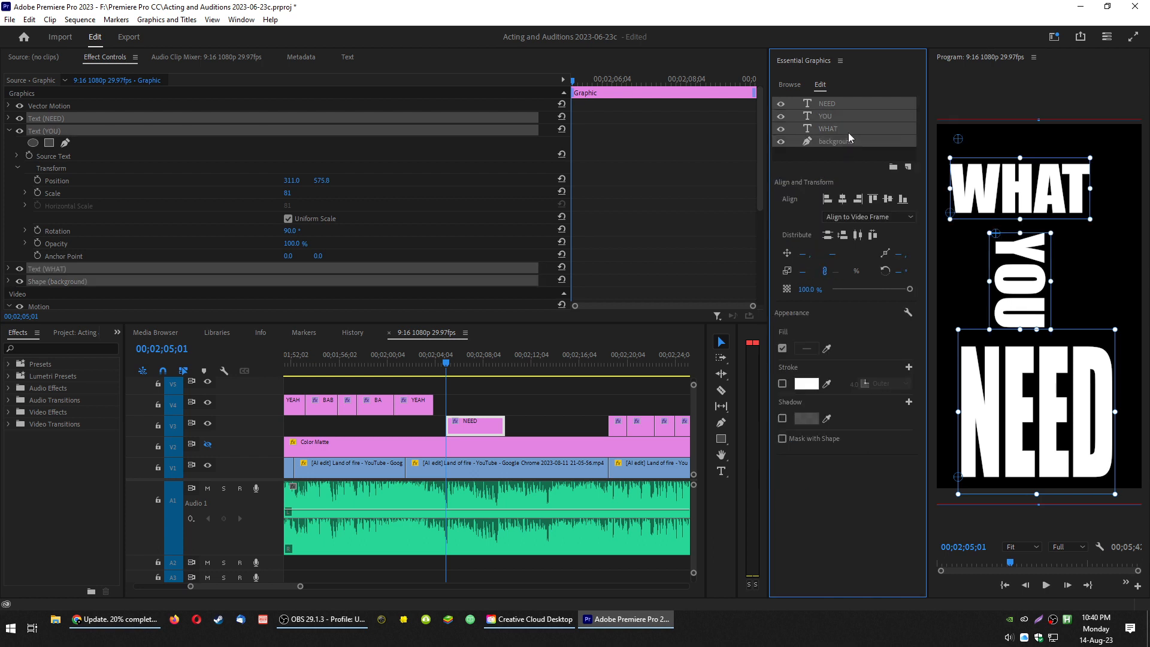
{"action": "left_click", "coordinate": [848, 132], "text": "shift"}
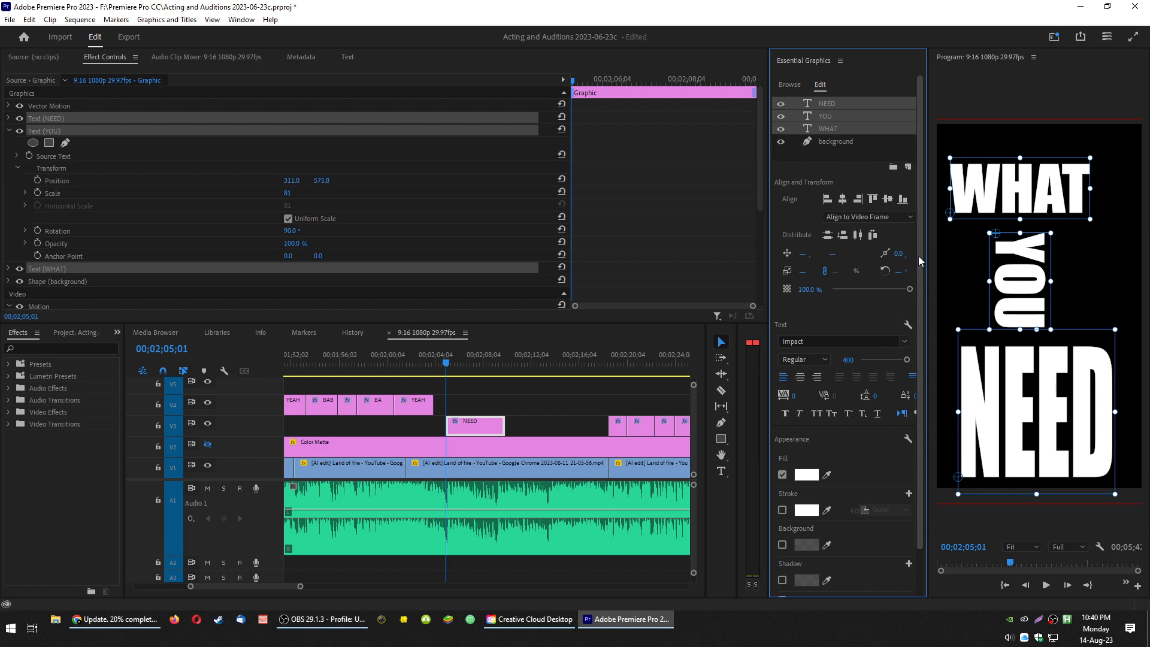
{"action": "scroll", "coordinate": [913, 264], "scroll_direction": "down", "scroll_amount": 2}
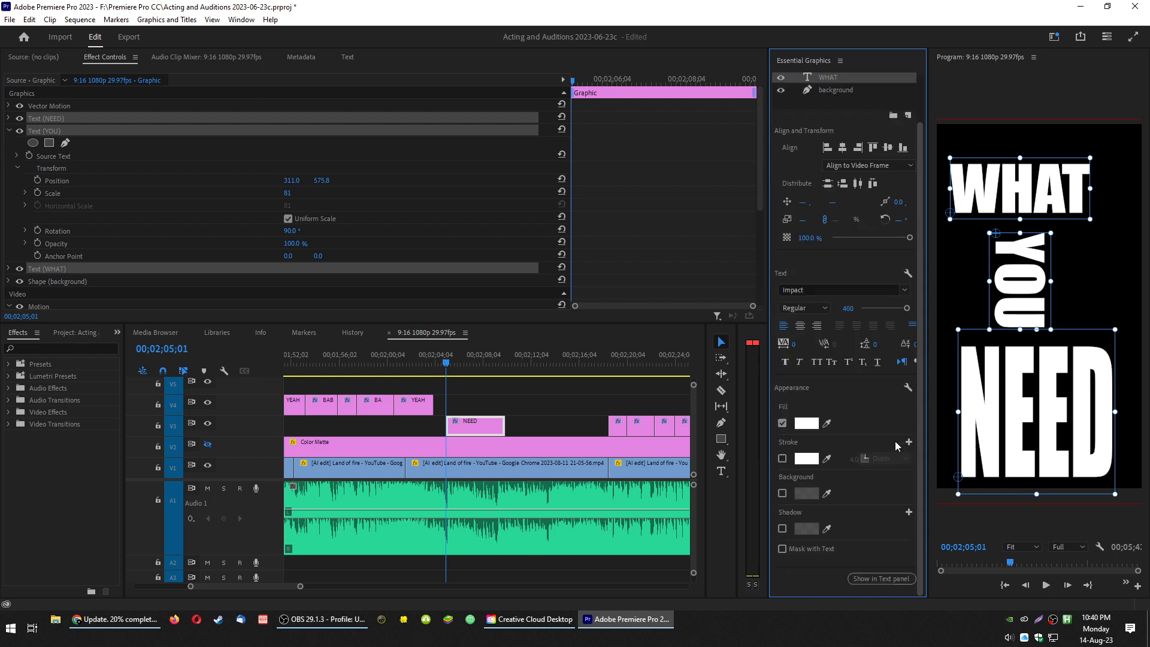
{"action": "left_click", "coordinate": [782, 548]}
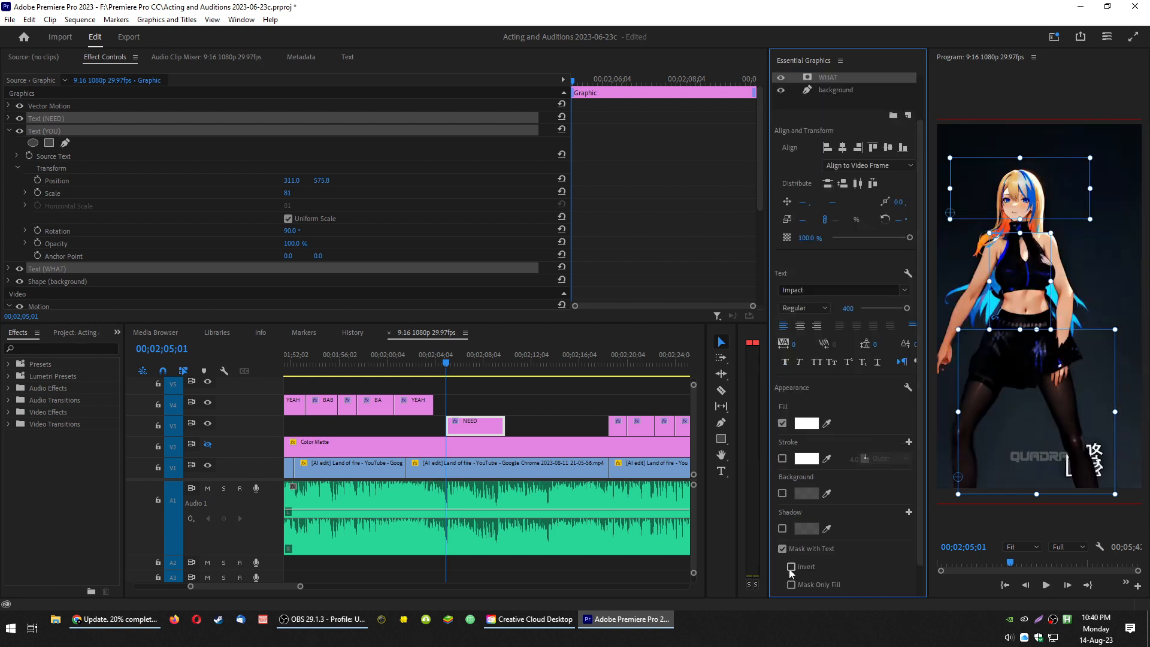
{"action": "left_click", "coordinate": [790, 566]}
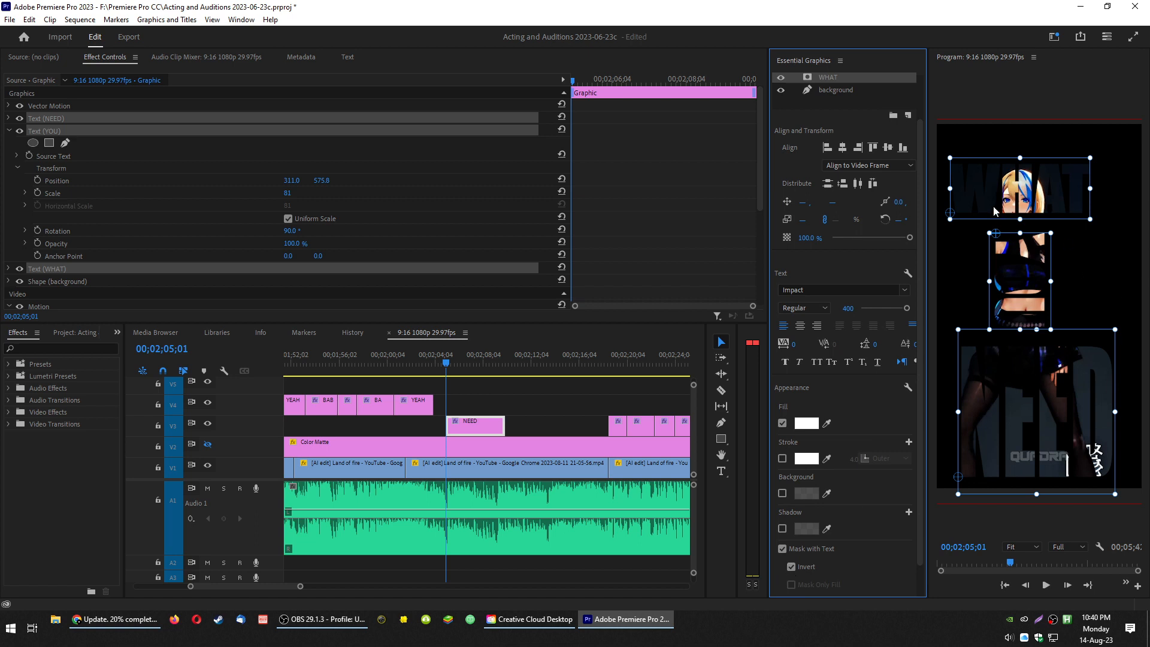
{"action": "key", "text": "space"}
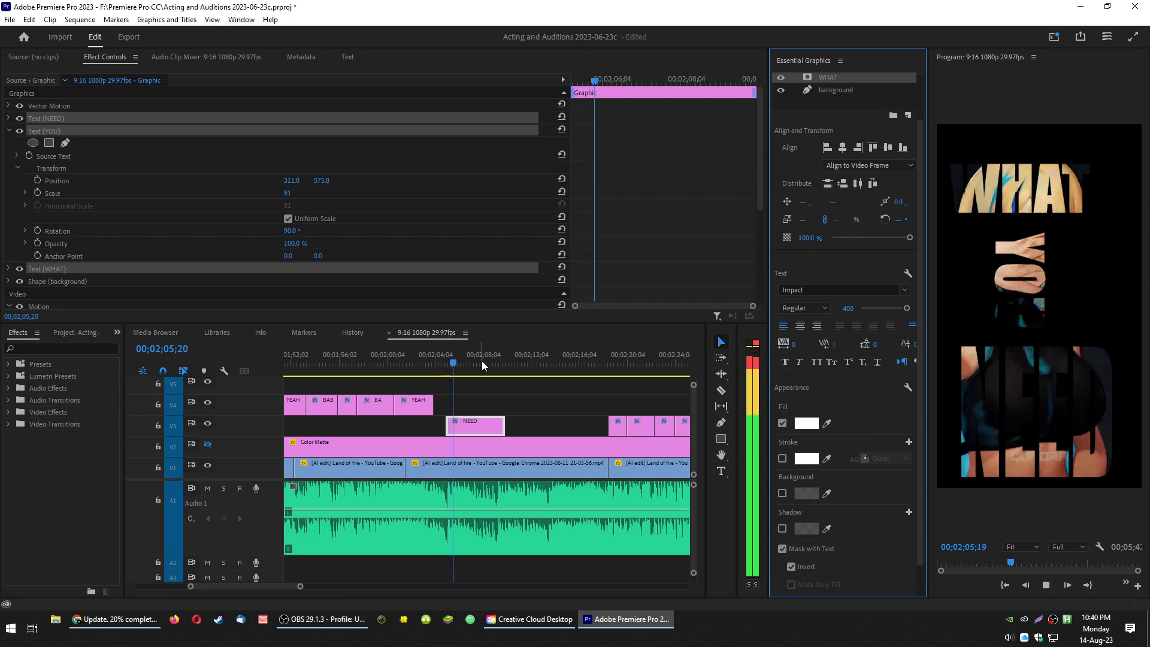
{"action": "key", "text": "space"}
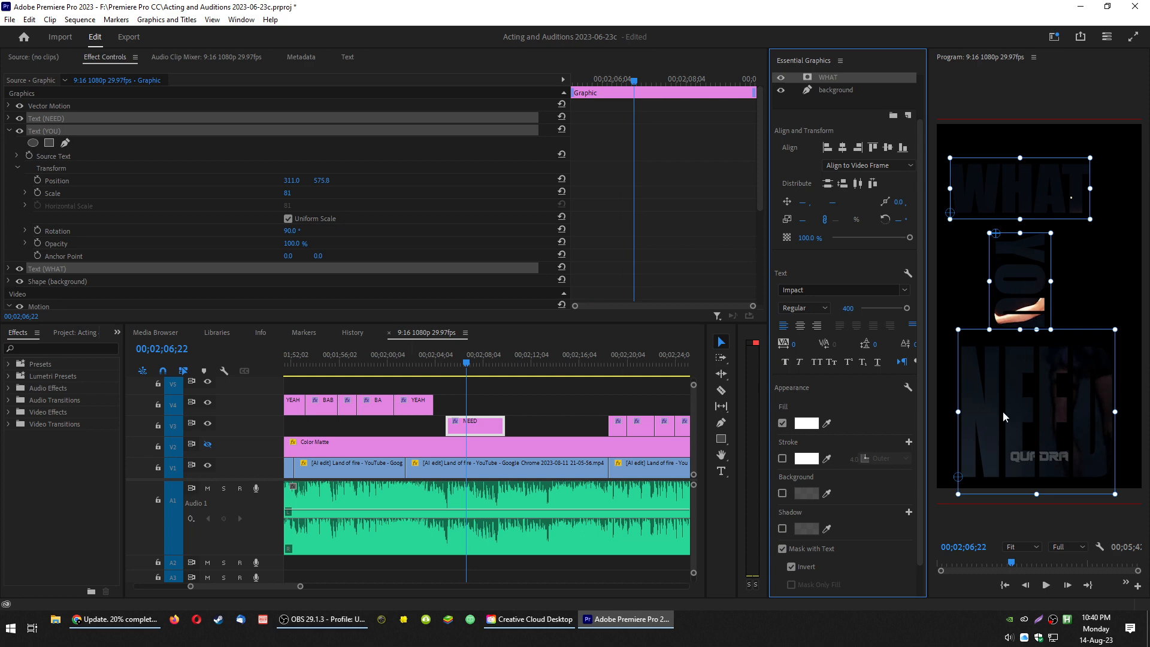
- Keyframe the YOU text layer's opacity at 100% at 00;02;05;12 and at 0% one frame earlier, at 00;02;05;11
{"action": "left_click", "coordinate": [413, 359]}
{"action": "key", "text": "space"}
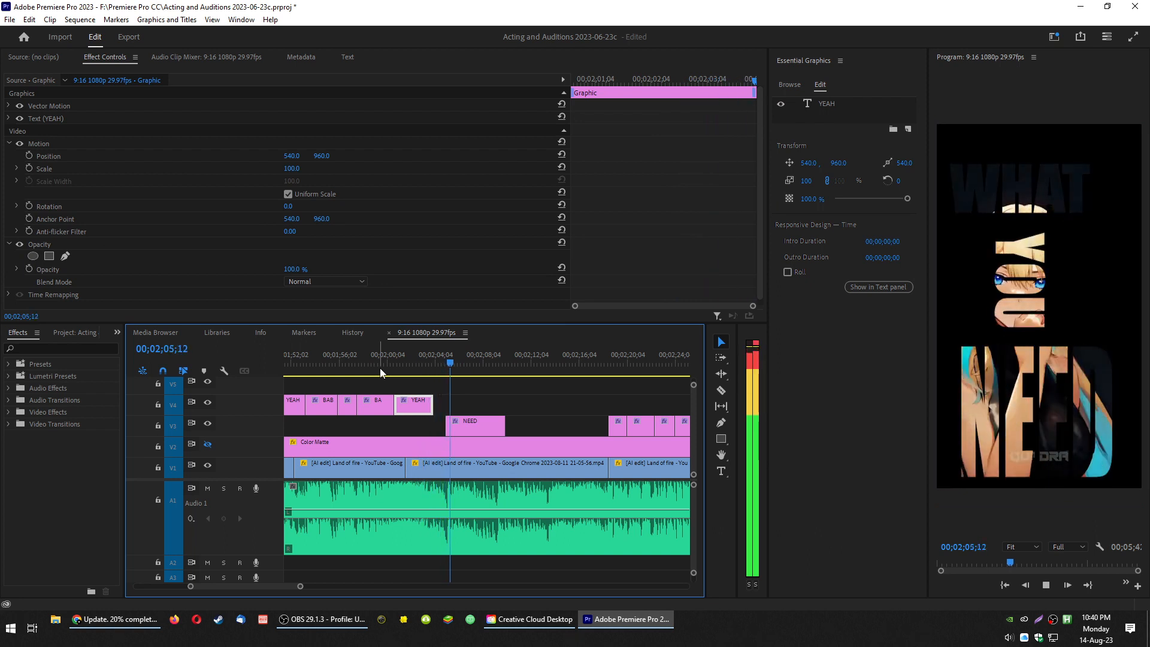
{"action": "key", "text": "space"}
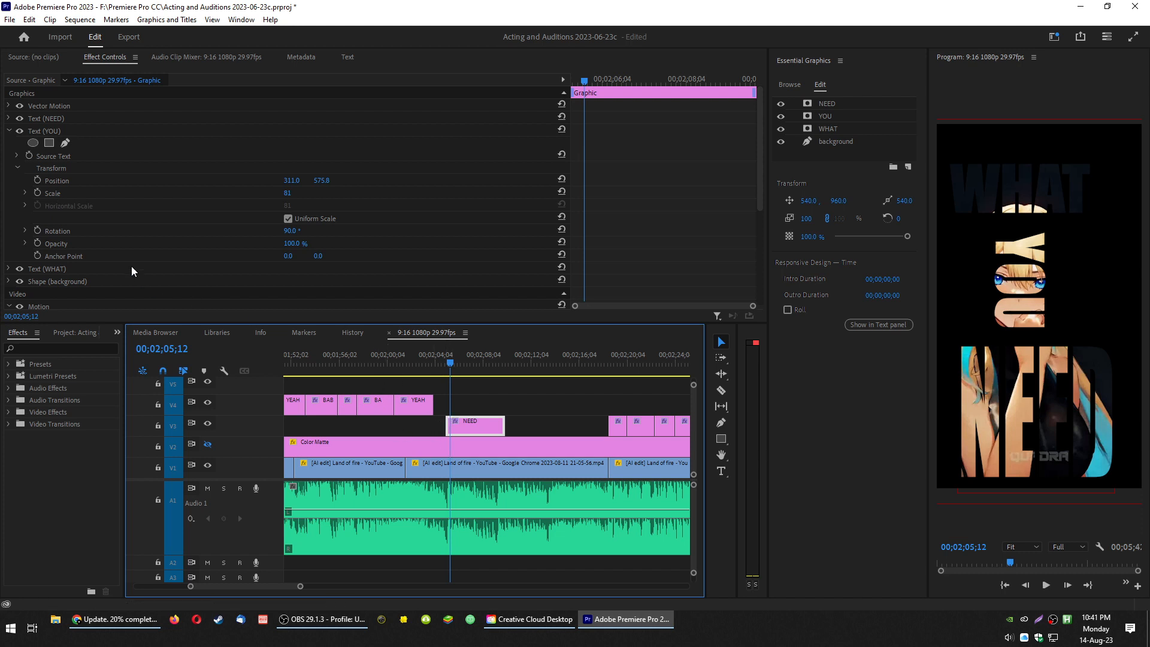
{"action": "left_click", "coordinate": [33, 238]}
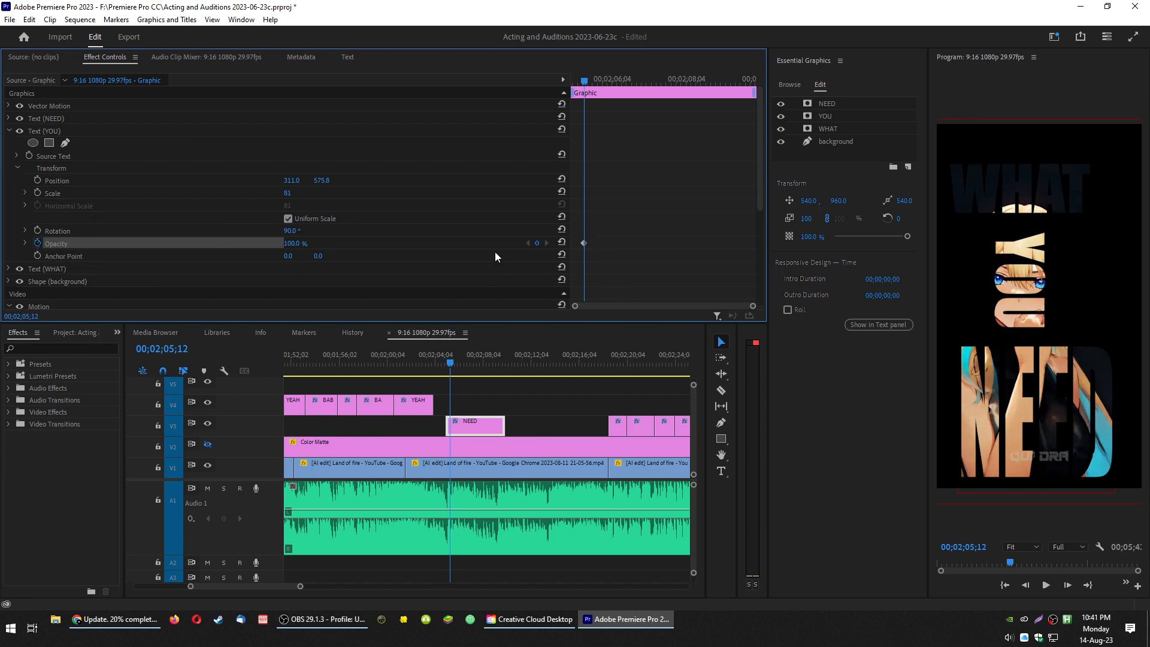
{"action": "key", "text": "Left"}
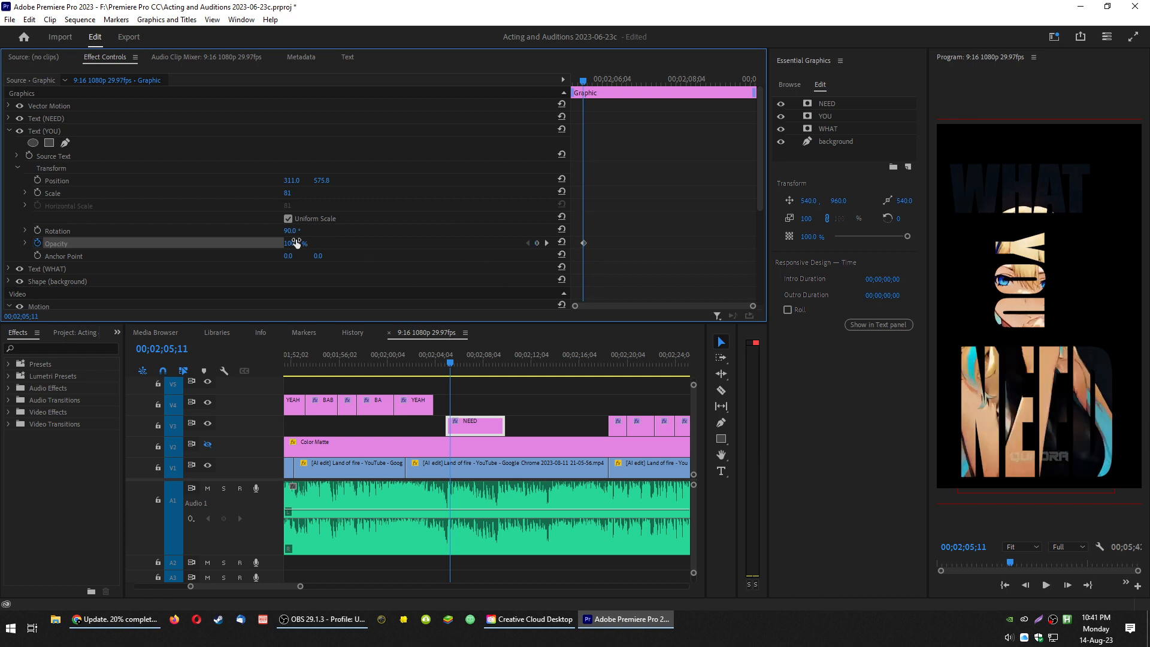
{"action": "left_click_drag", "start_coordinate": [293, 243], "coordinate": [233, 243]}
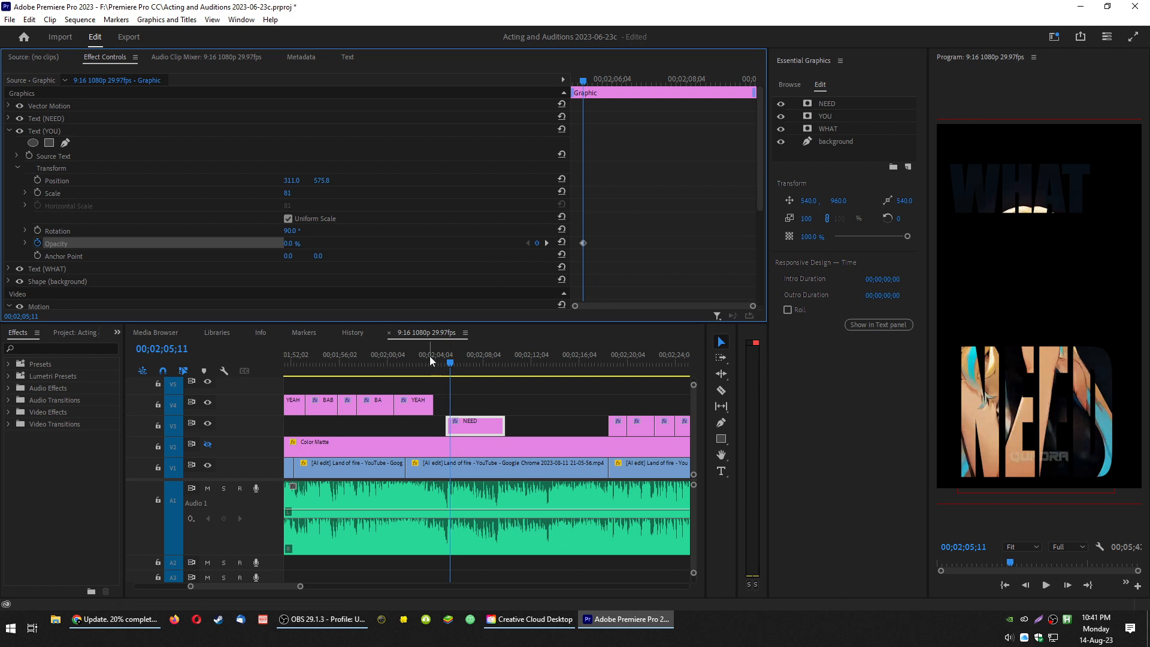
- Keyframe the NEED text layer's opacity at 100% at 00;02;05;21 and at 0% one frame earlier, at 00;02;05;20
{"action": "left_click", "coordinate": [436, 362]}
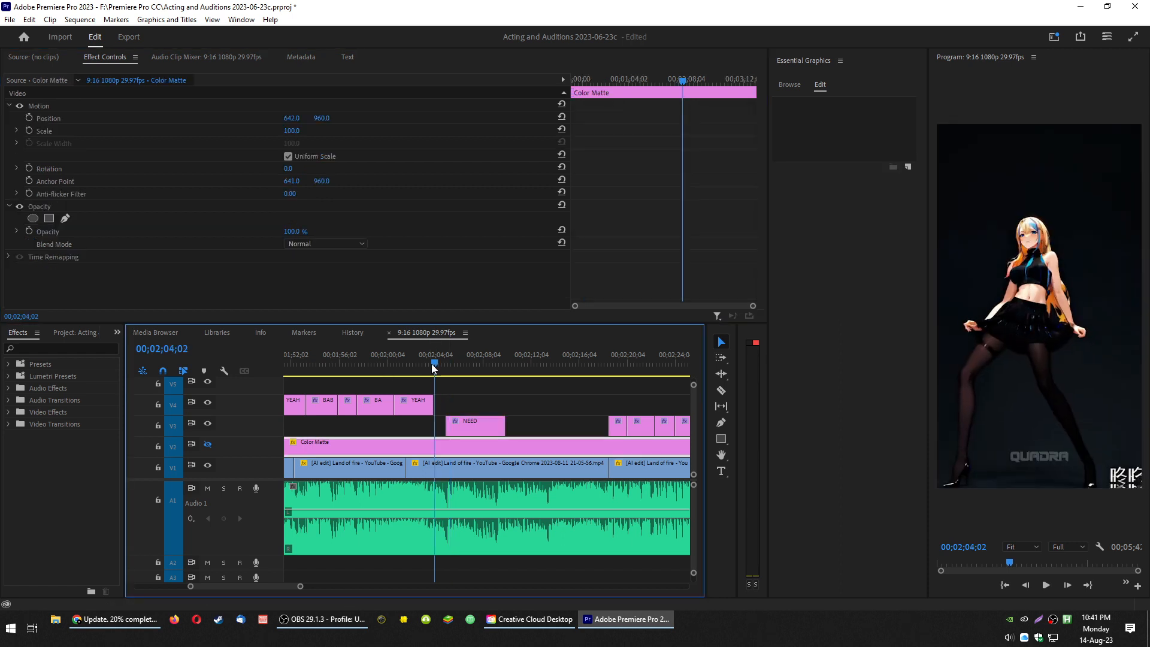
{"action": "key", "text": "space"}
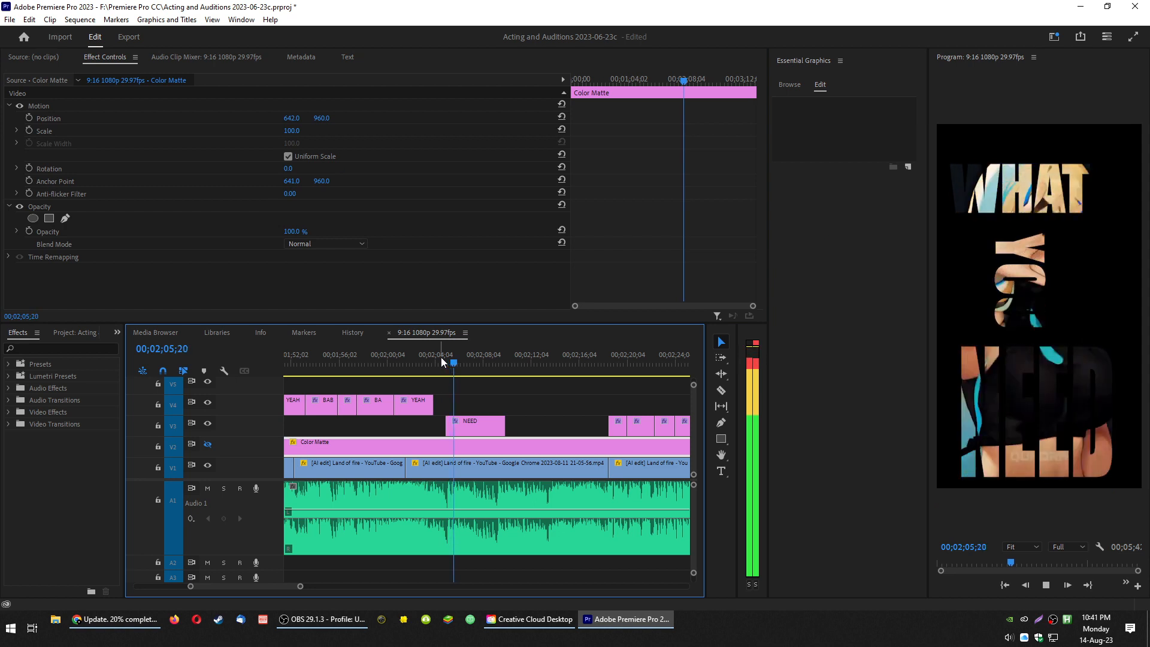
{"action": "key", "text": "space"}
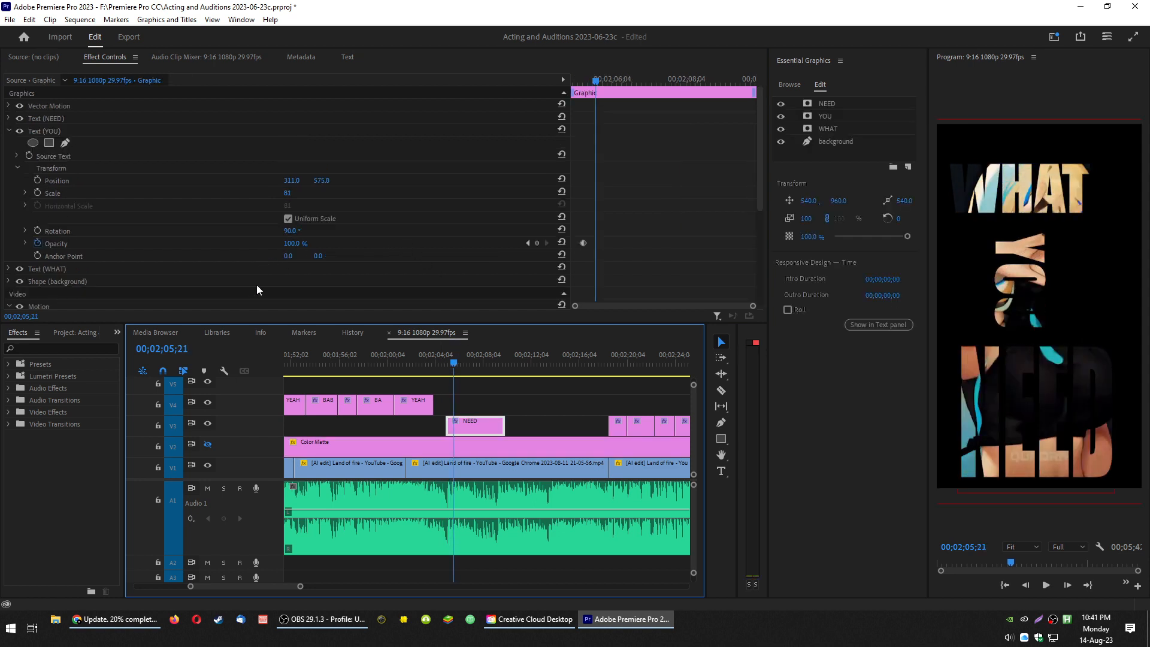
{"action": "left_click", "coordinate": [9, 130]}
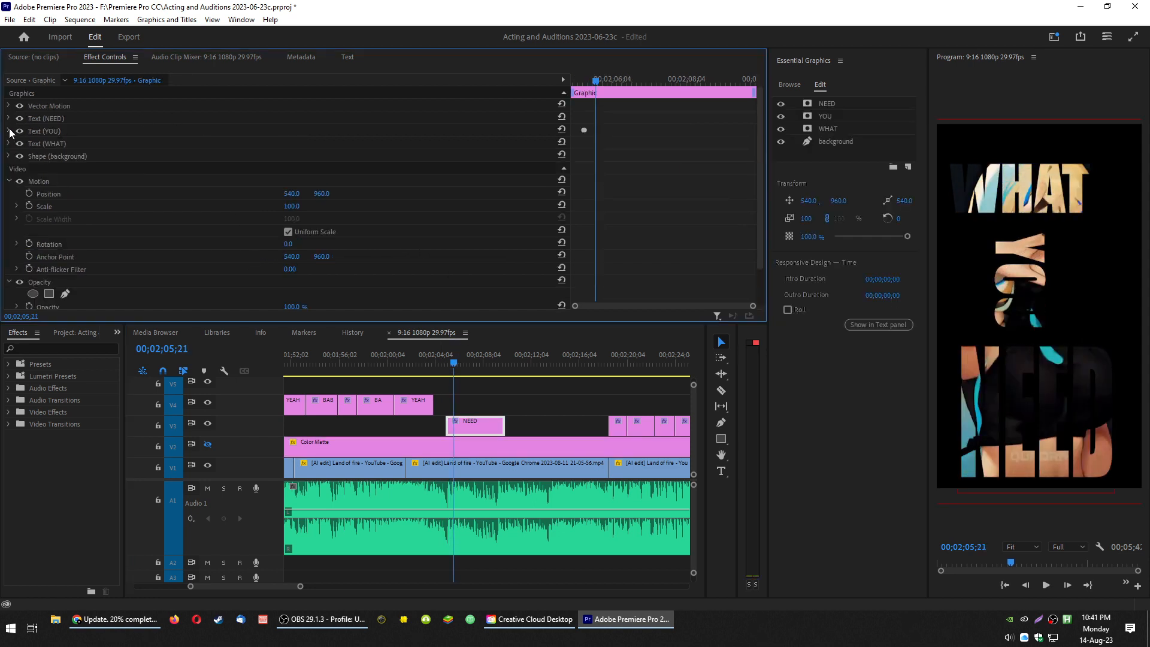
{"action": "left_click", "coordinate": [9, 118]}
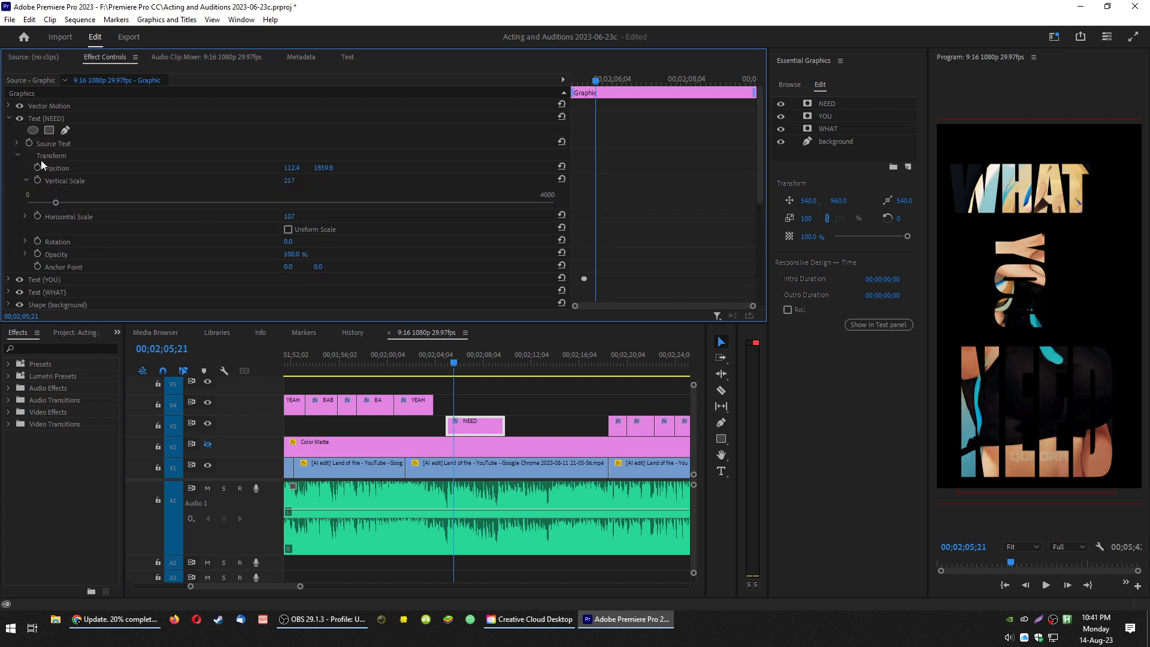
{"action": "left_click", "coordinate": [37, 254]}
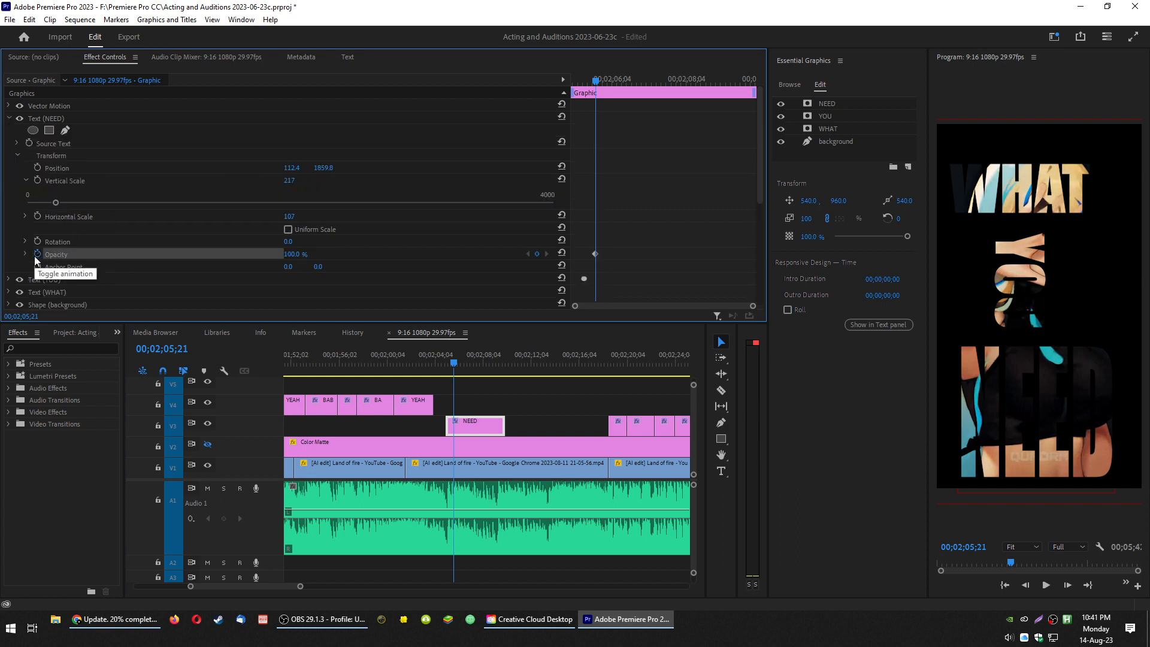
{"action": "key", "text": "Left"}
{"action": "left_click_drag", "start_coordinate": [299, 255], "coordinate": [228, 256]}
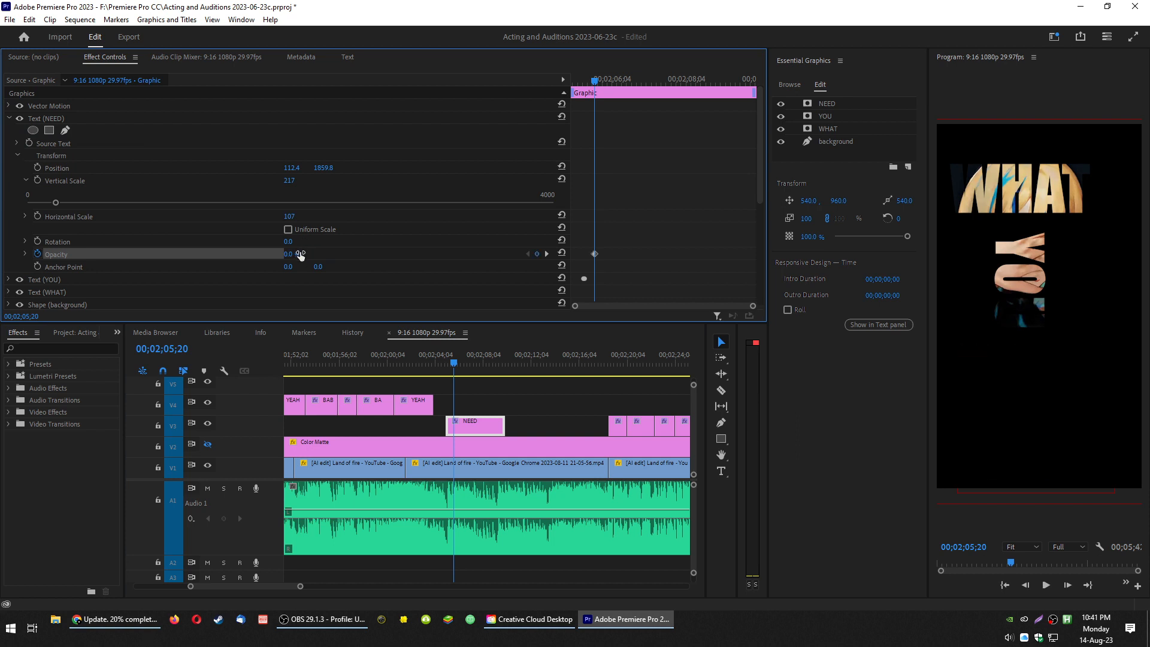
- Play from the YEAH graphic into WHAT YOU NEED and inspect the audio waveform around the graphic, returning to its start at 00;02;05;01
{"action": "left_click", "coordinate": [423, 367]}
{"action": "key", "text": "space"}
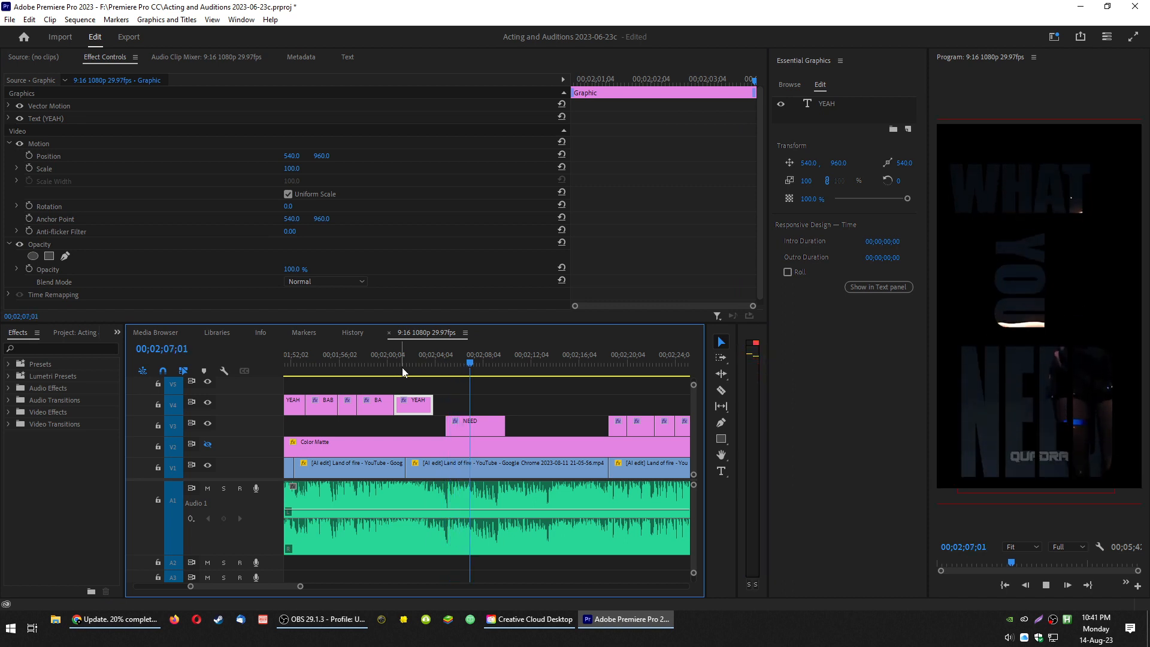
{"action": "key", "text": "space"}
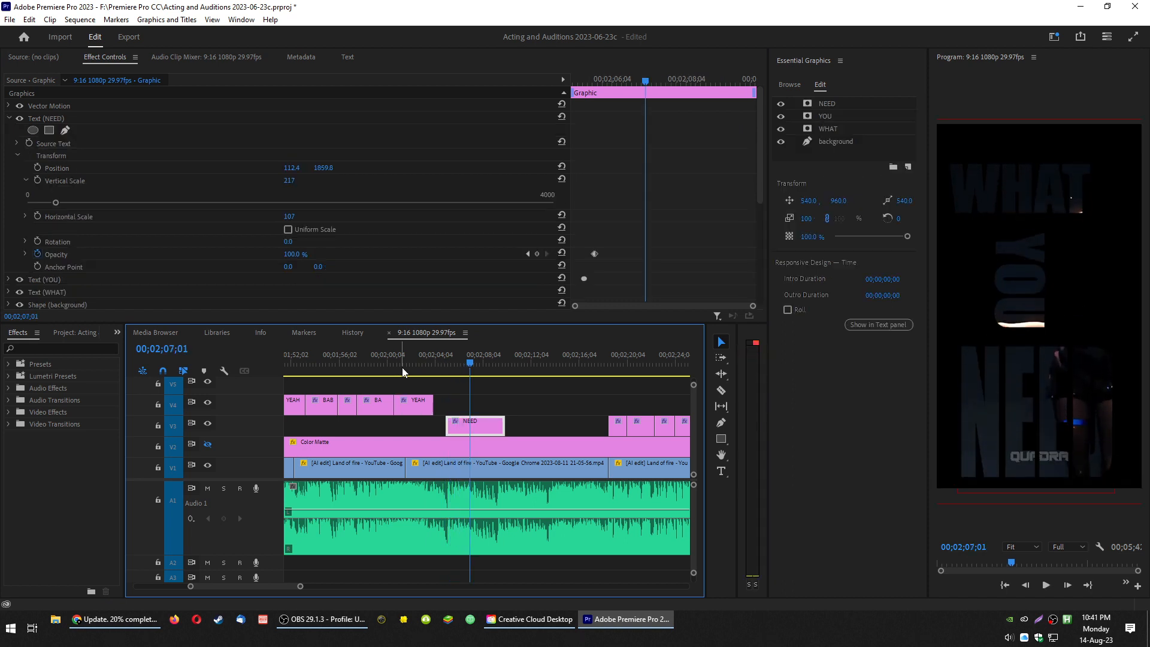
{"action": "scroll", "coordinate": [494, 509], "scroll_direction": "up", "scroll_amount": 3}
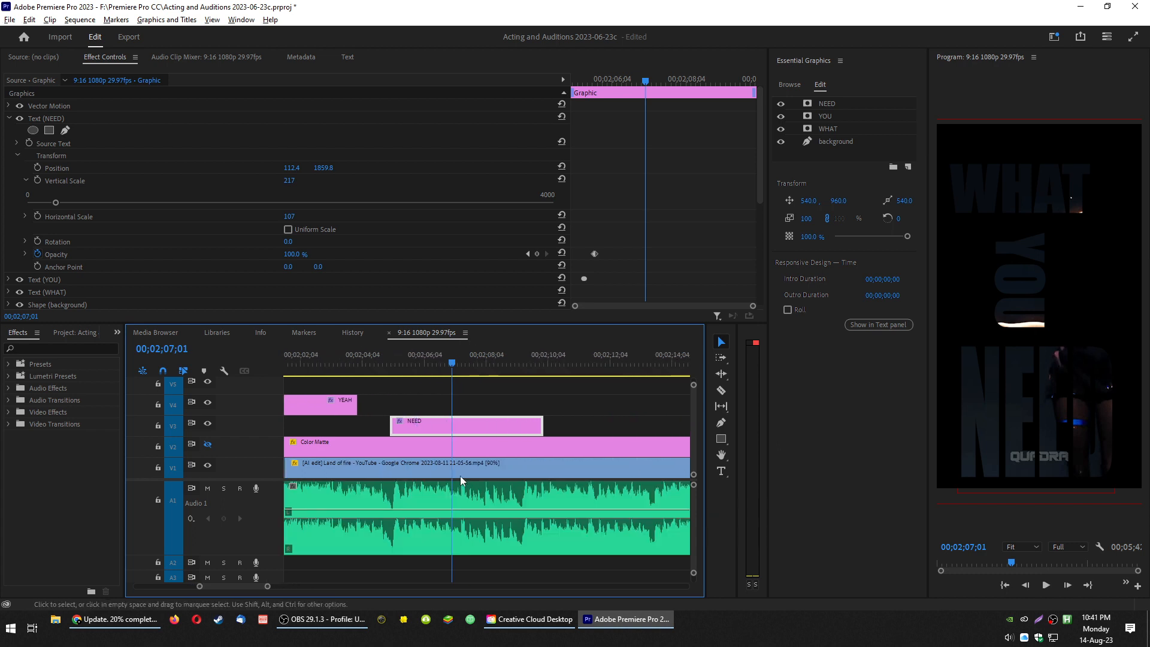
{"action": "scroll", "coordinate": [452, 477], "scroll_direction": "up", "scroll_amount": 5}
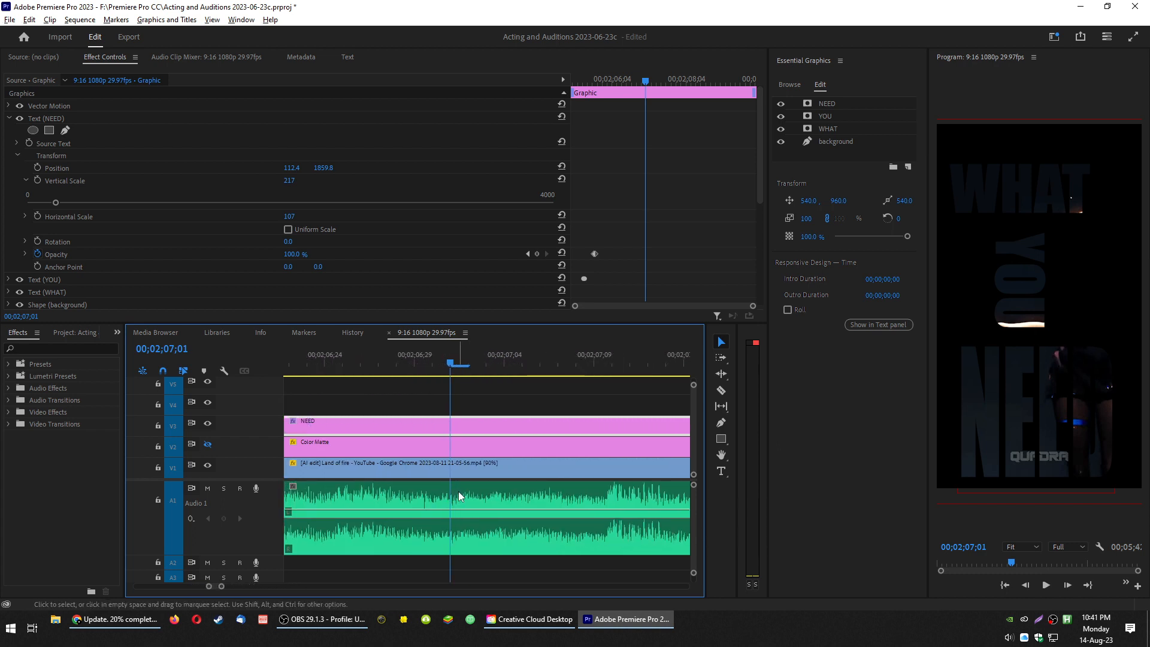
{"action": "scroll", "coordinate": [453, 493], "scroll_direction": "down", "scroll_amount": 3}
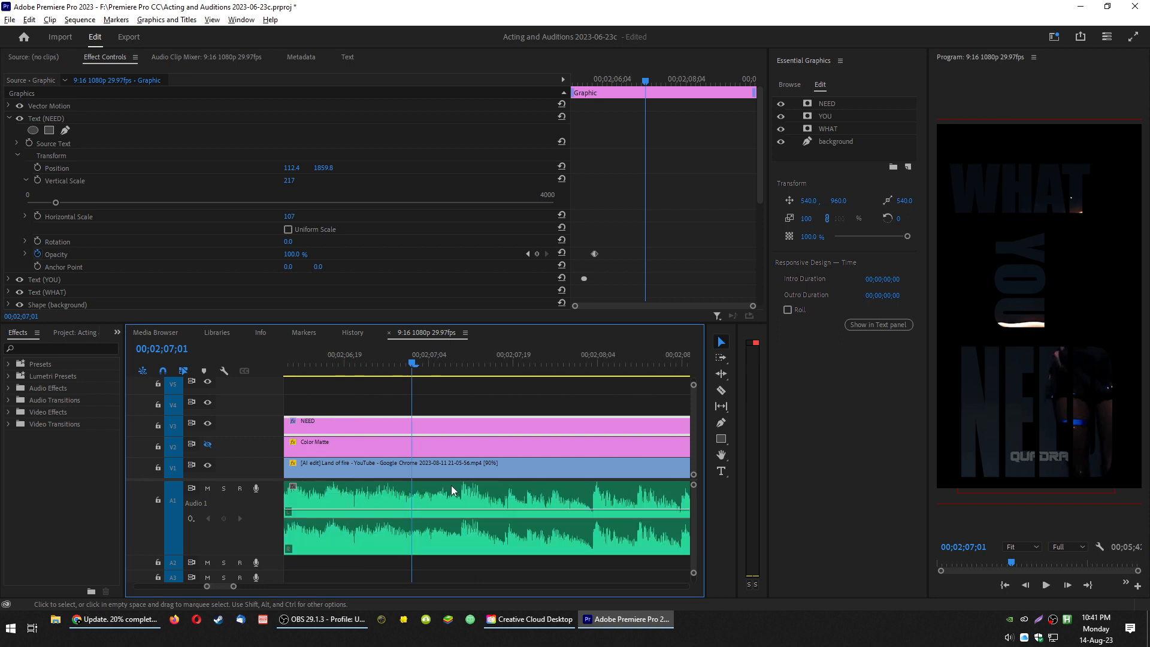
{"action": "scroll", "coordinate": [318, 469], "scroll_direction": "down", "scroll_amount": 5}
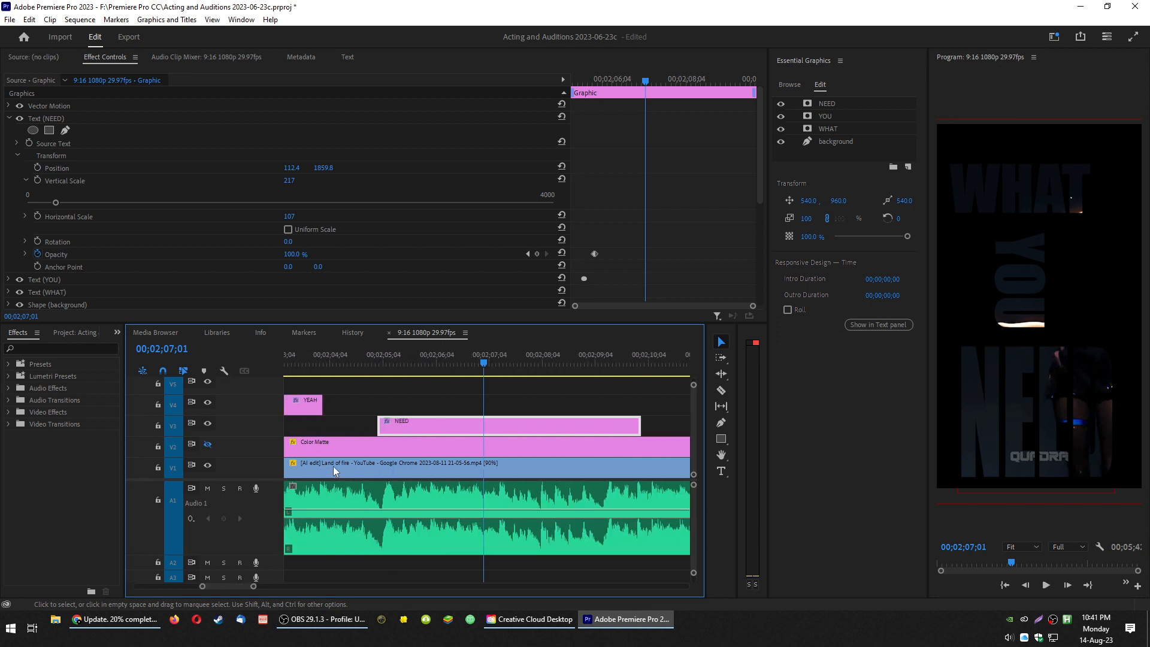
{"action": "left_click", "coordinate": [387, 370]}
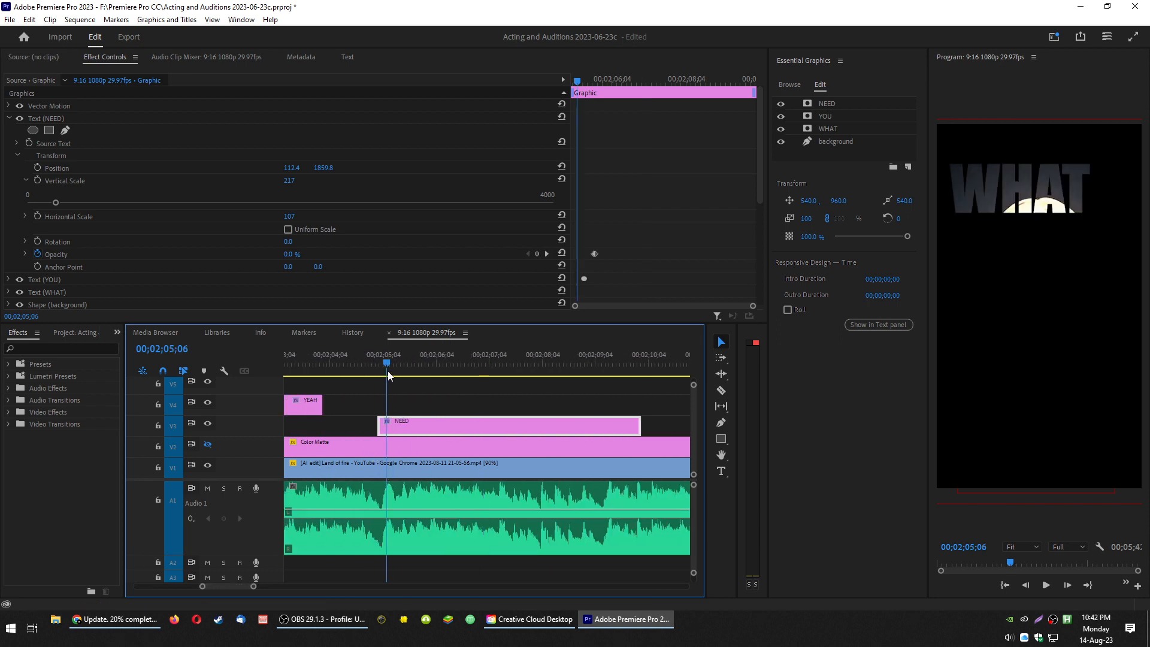
{"action": "key", "text": "Up"}
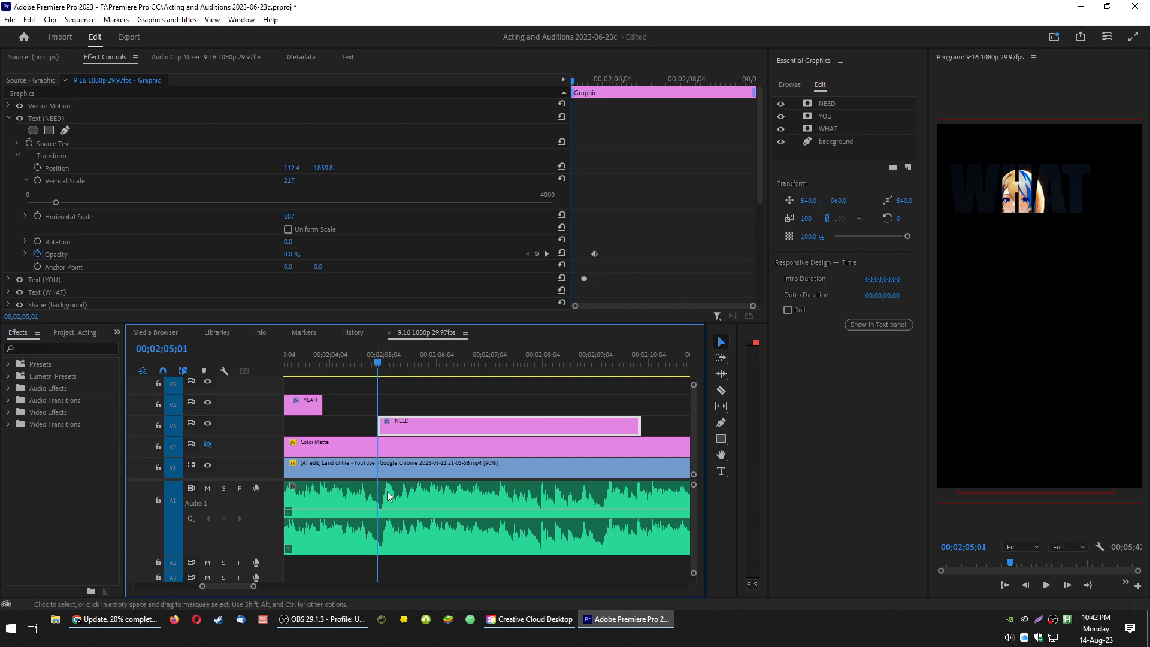
- Replay the opening frames of the WHAT YOU NEED graphic and compare the WHAT and YOU reveals with the magnified waveform
{"action": "scroll", "coordinate": [387, 491], "scroll_direction": "up", "scroll_amount": 6}
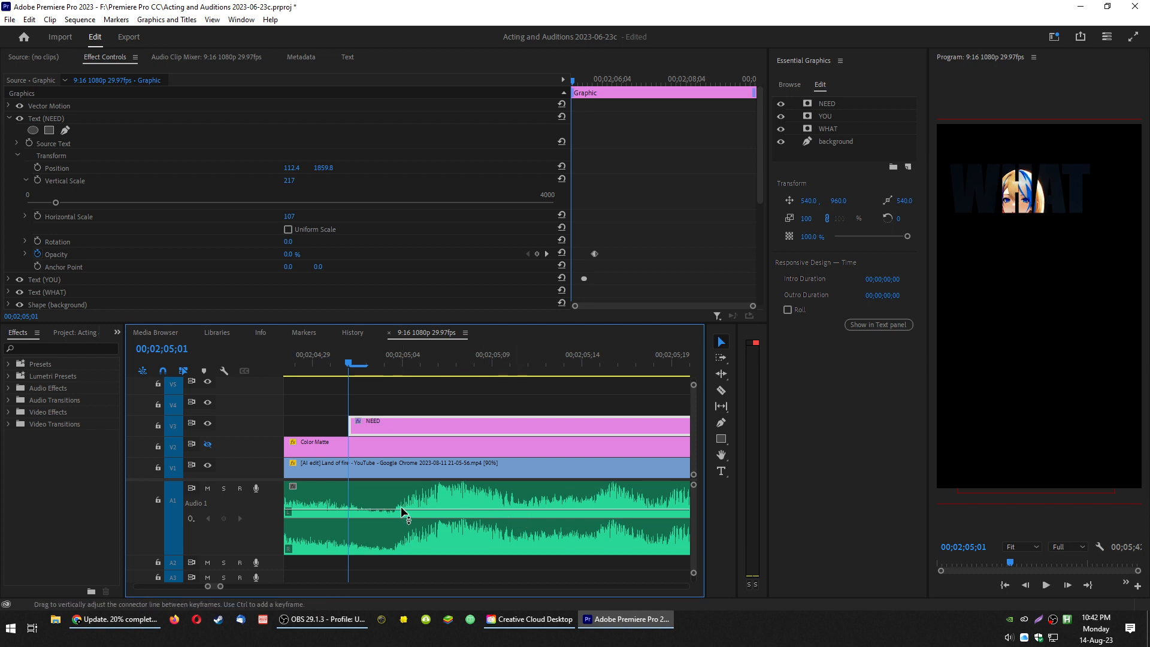
{"action": "key", "text": "space"}
{"action": "key", "text": "space"}
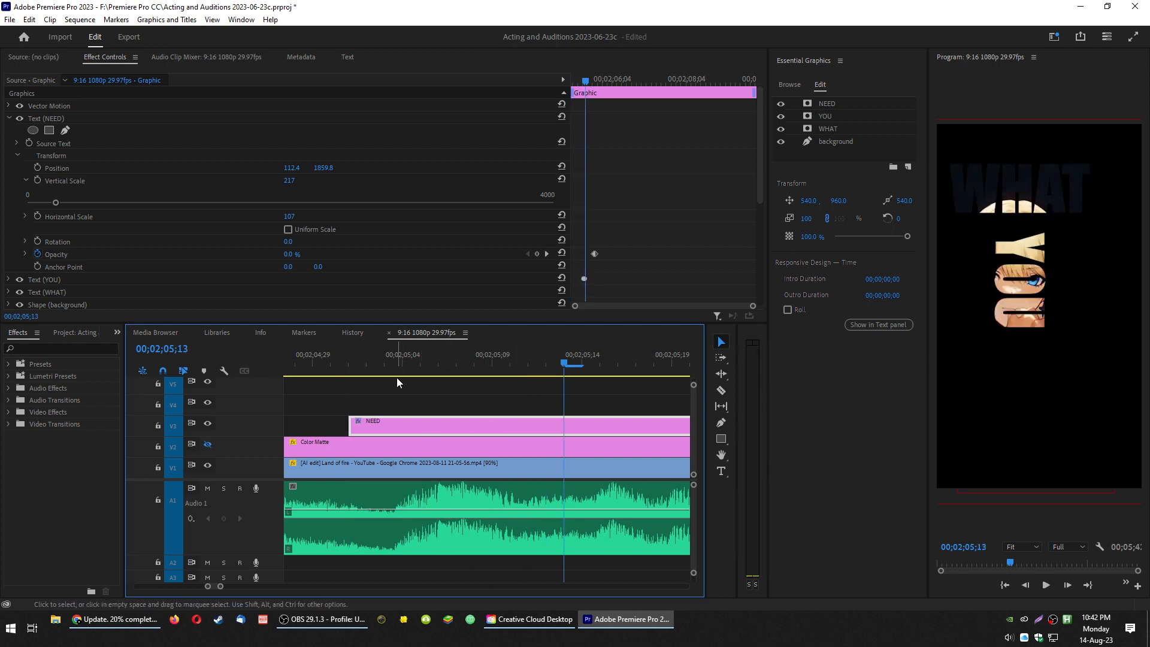
{"action": "left_click", "coordinate": [331, 370]}
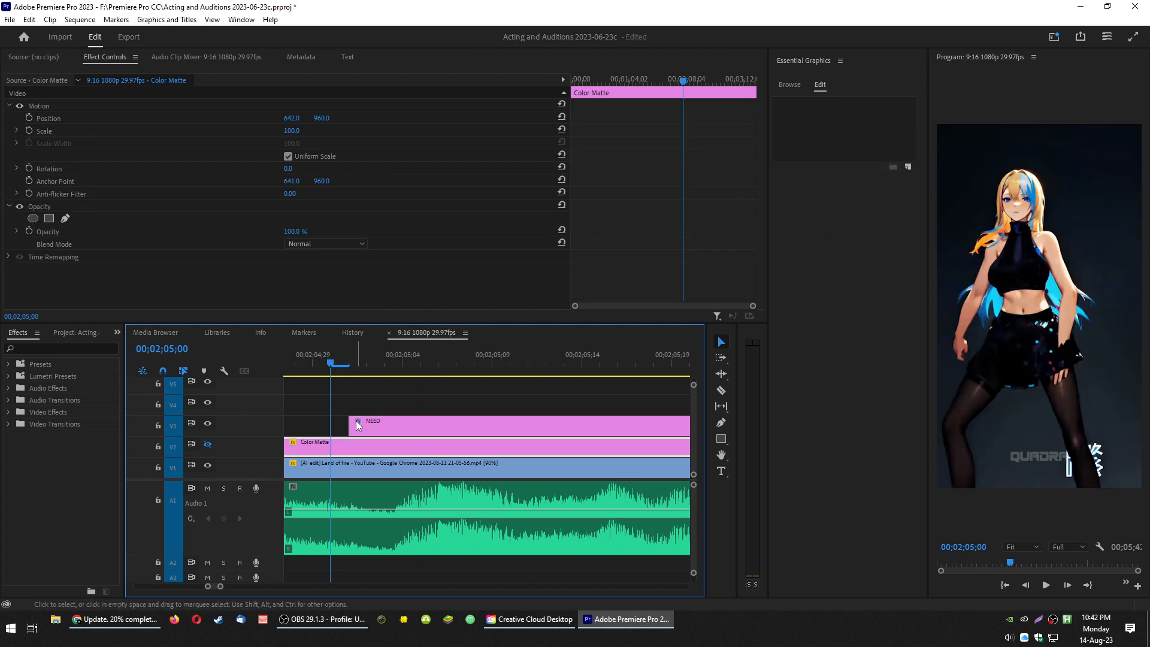
{"action": "key", "text": "space"}
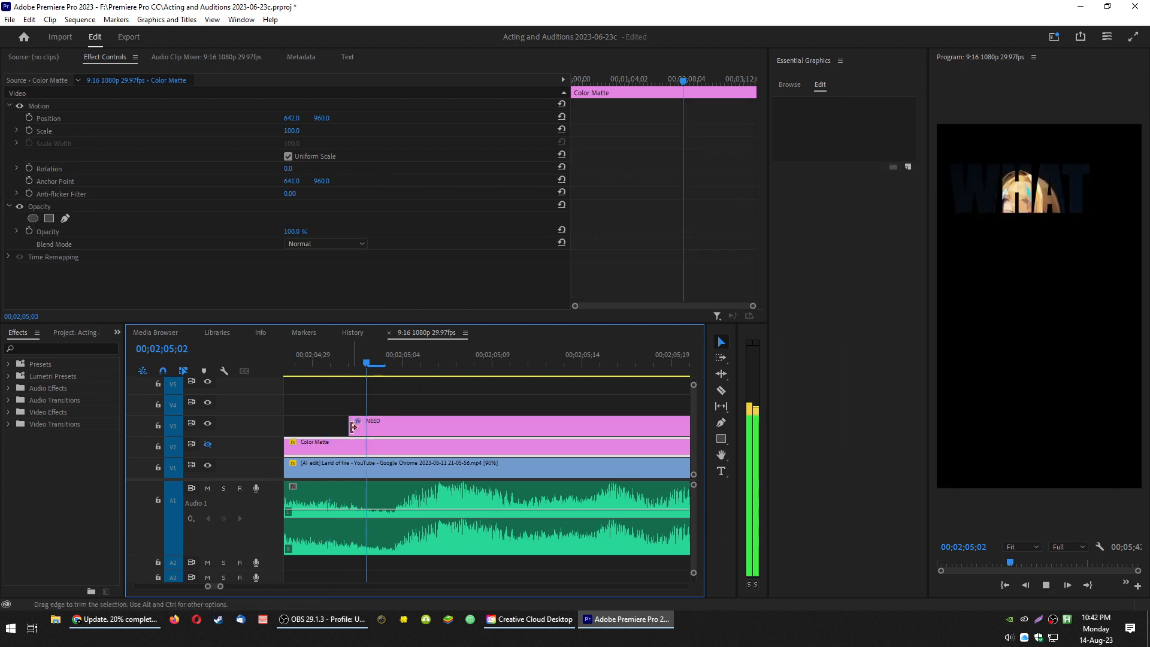
{"action": "left_click", "coordinate": [347, 366]}
{"action": "scroll", "coordinate": [409, 426], "scroll_direction": "down", "scroll_amount": 4}
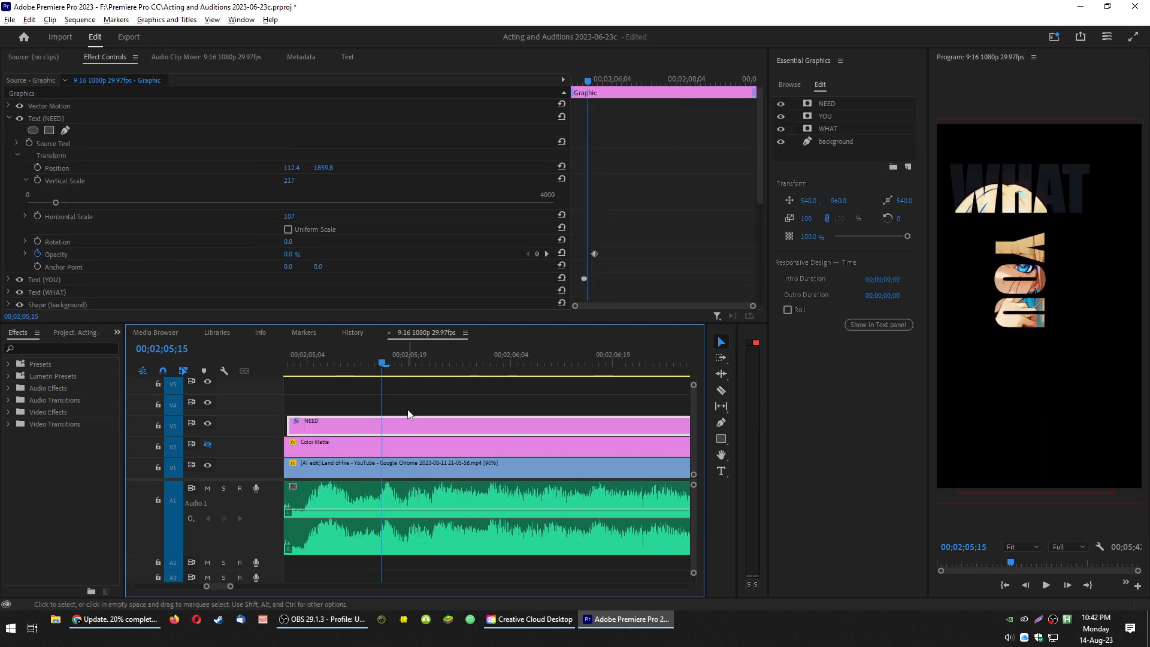
- Play from just before the WHAT YOU NEED graphic through to 00;02;07;13 and check all three word reveals against the beat
{"action": "left_click", "coordinate": [289, 366]}
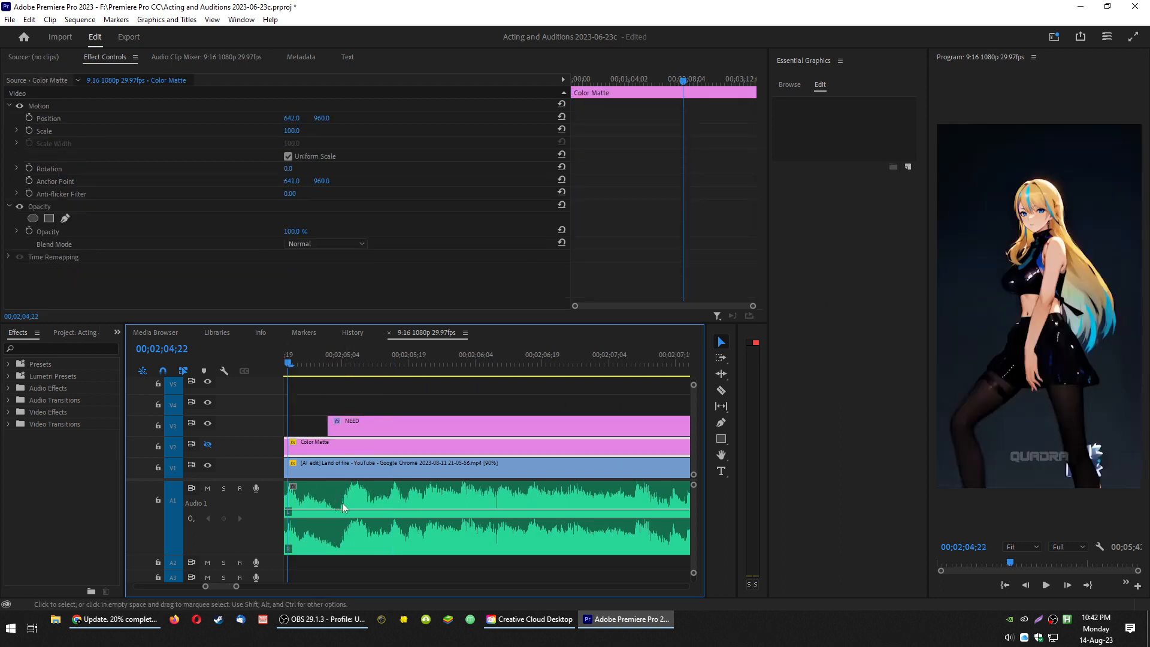
{"action": "key", "text": "space"}
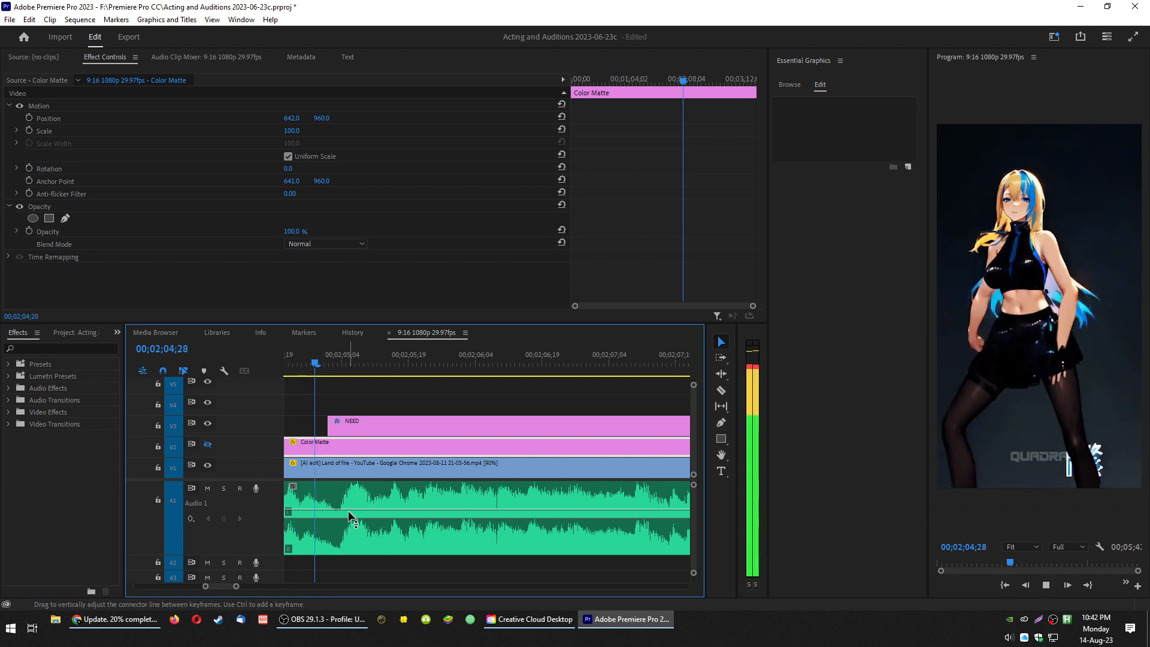
{"action": "left_click", "coordinate": [303, 366]}
{"action": "key", "text": "space"}
{"action": "key", "text": "space"}
{"action": "left_click", "coordinate": [368, 428]}
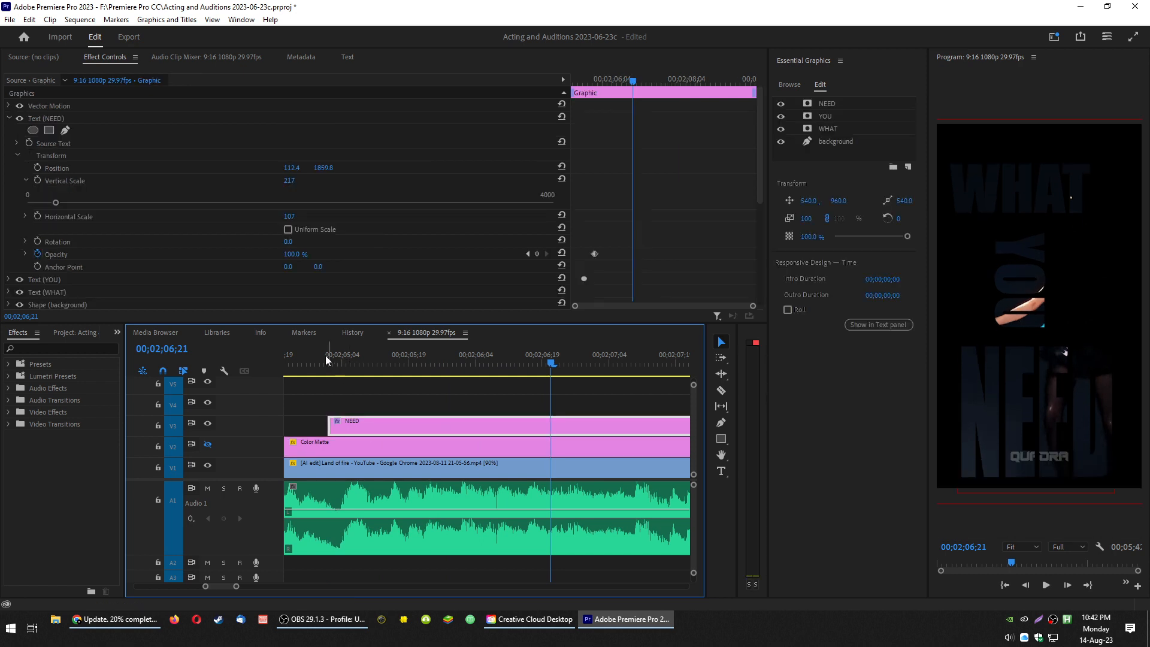
{"action": "left_click", "coordinate": [321, 358]}
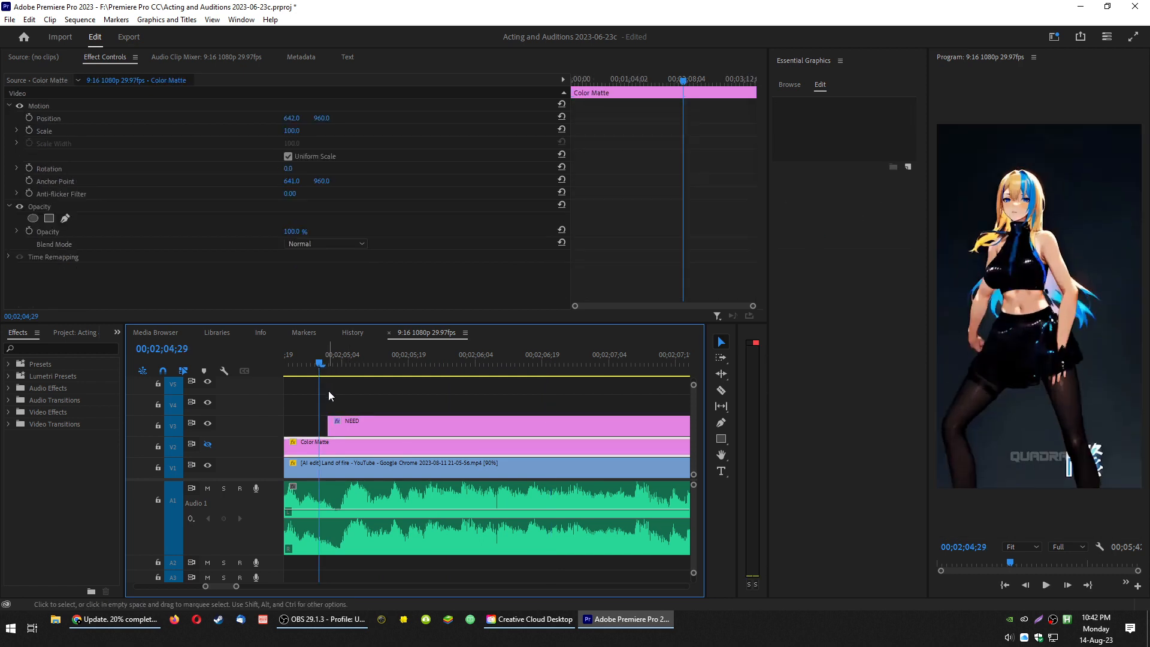
{"action": "key", "text": "space"}
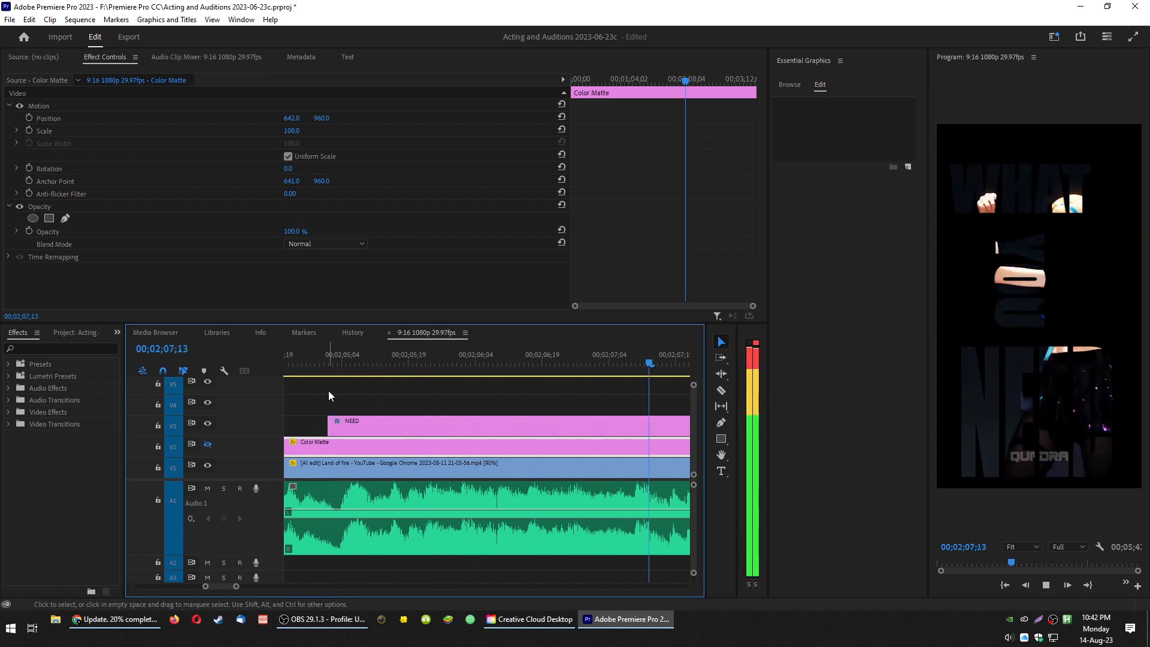
{"action": "key", "text": "space"}
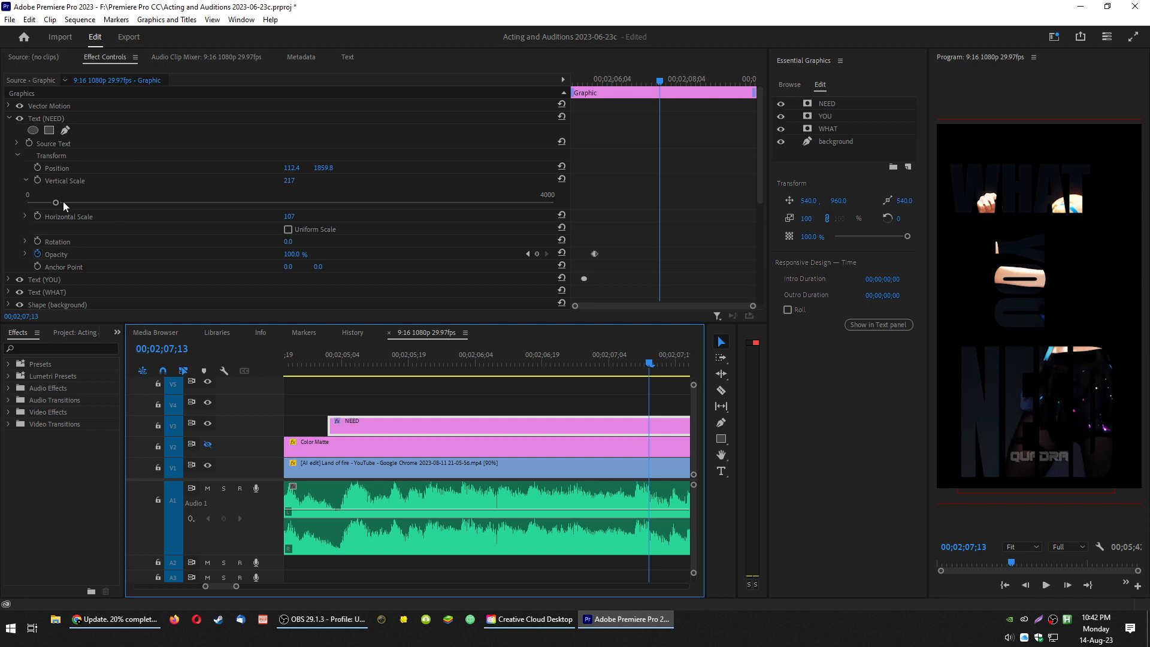
{"action": "left_click", "coordinate": [591, 254]}
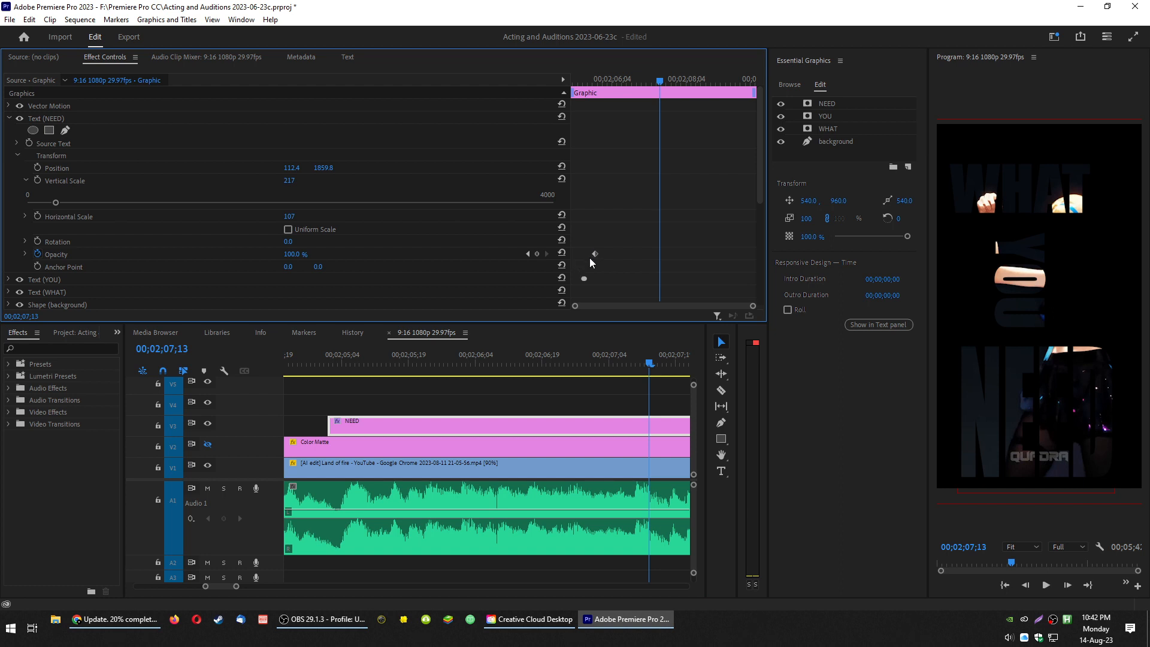
{"action": "left_click_drag", "start_coordinate": [594, 253], "coordinate": [436, 296]}
{"action": "left_click", "coordinate": [35, 253]}
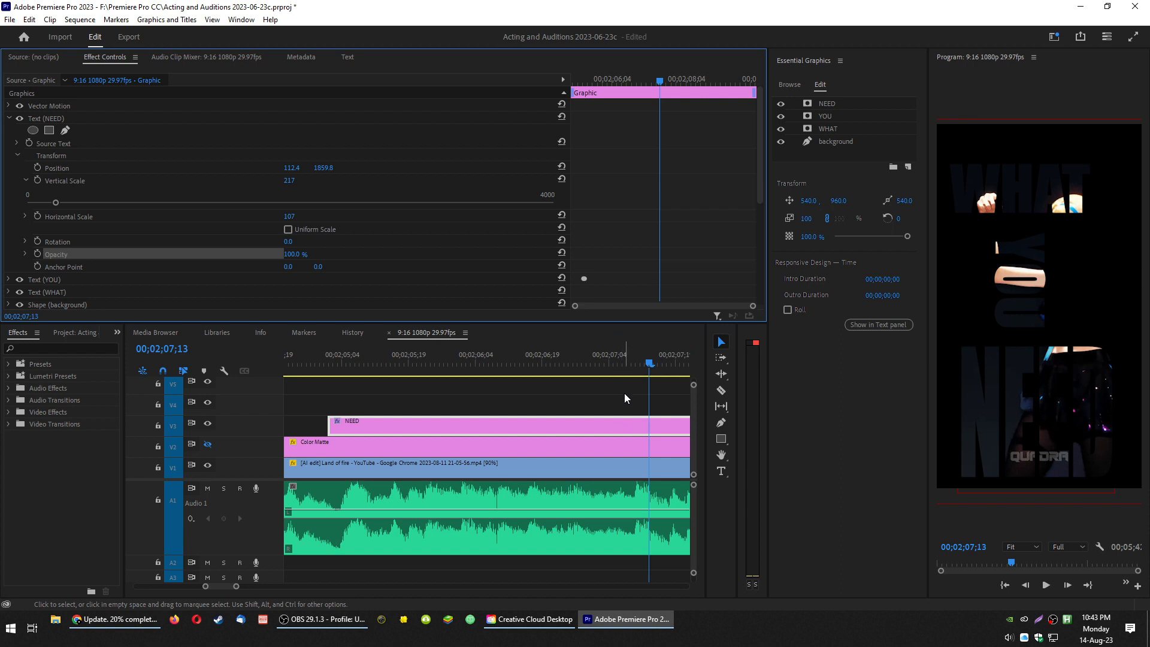
{"action": "key", "text": "ctrl+z"}
{"action": "key", "text": "ctrl+z"}
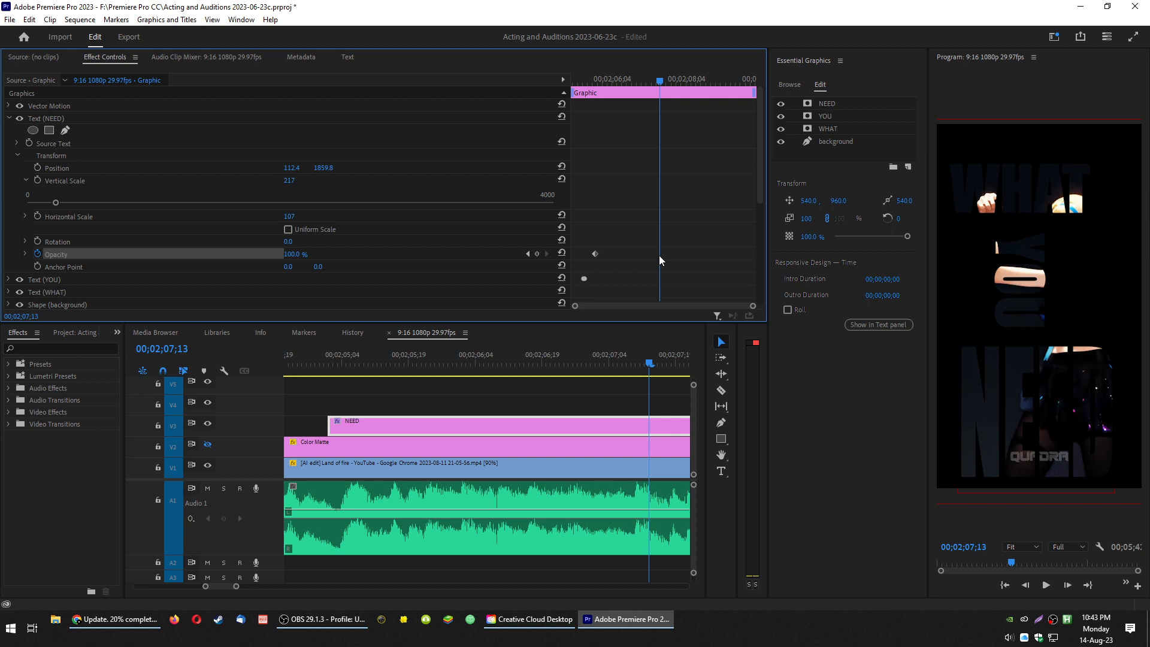
- Keyframe the NEED text layer's vertical scale at 230 at 00;02;07;13 and at 0 at its opacity keyframe, 00;02;05;21
{"action": "mouse_move", "coordinate": [295, 185]}
{"action": "left_mouse_down"}
{"action": "mouse_move", "coordinate": [312, 186]}
{"action": "mouse_move", "coordinate": [302, 186]}
{"action": "left_mouse_up"}
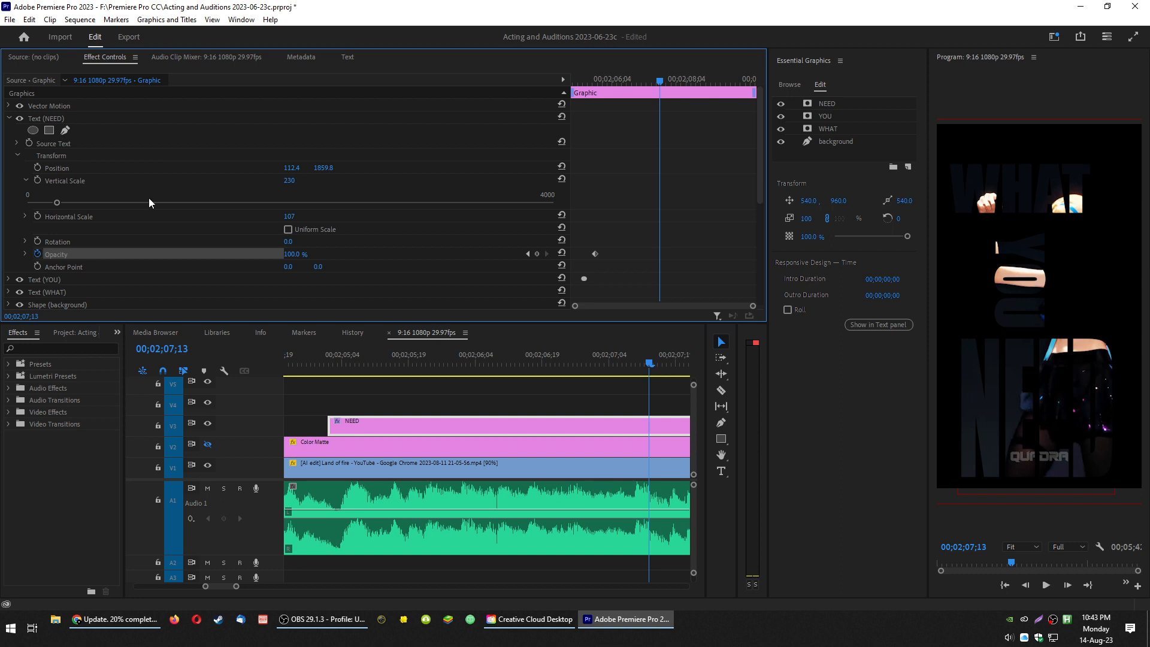
{"action": "left_click", "coordinate": [38, 180]}
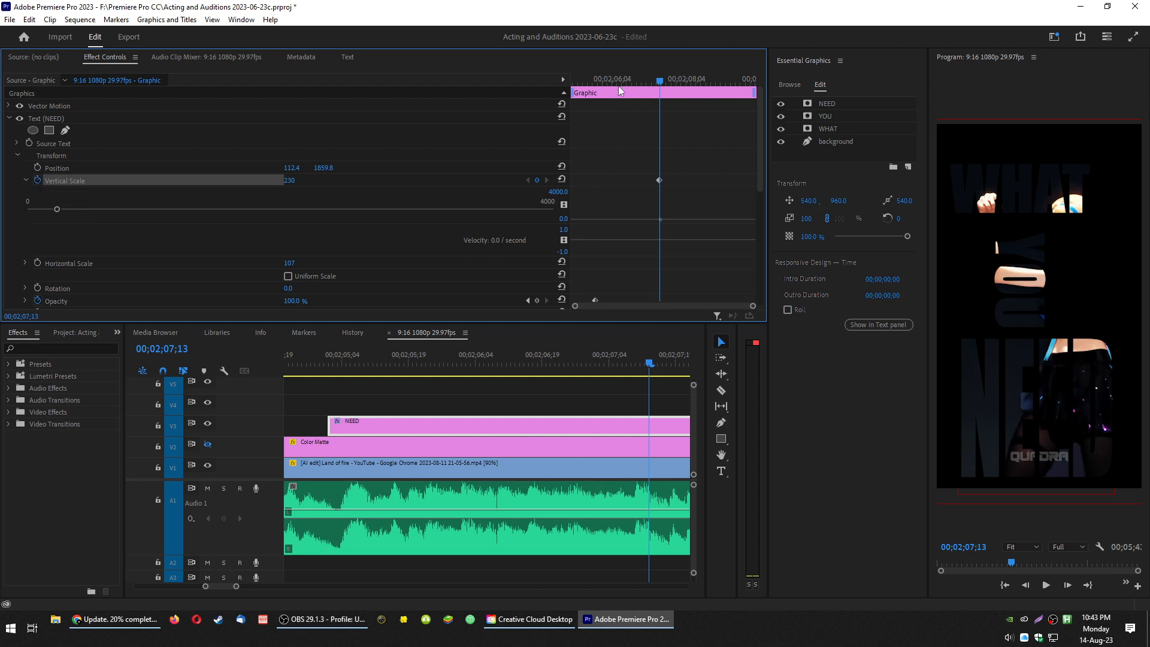
{"action": "left_click", "coordinate": [66, 298]}
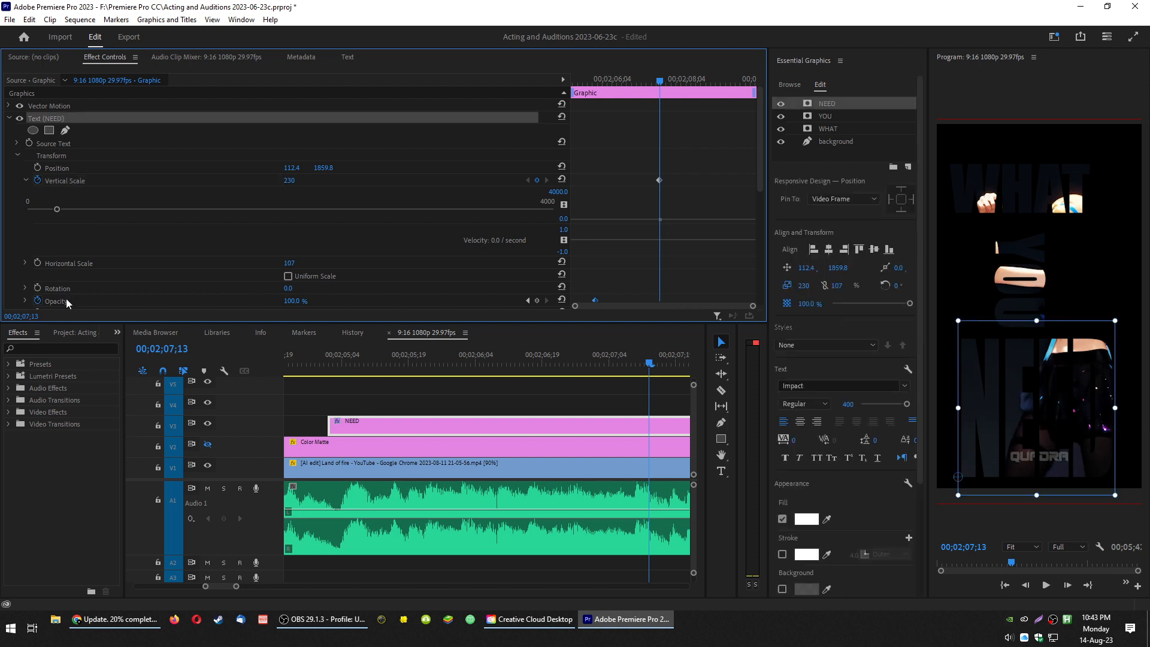
{"action": "left_click", "coordinate": [528, 300]}
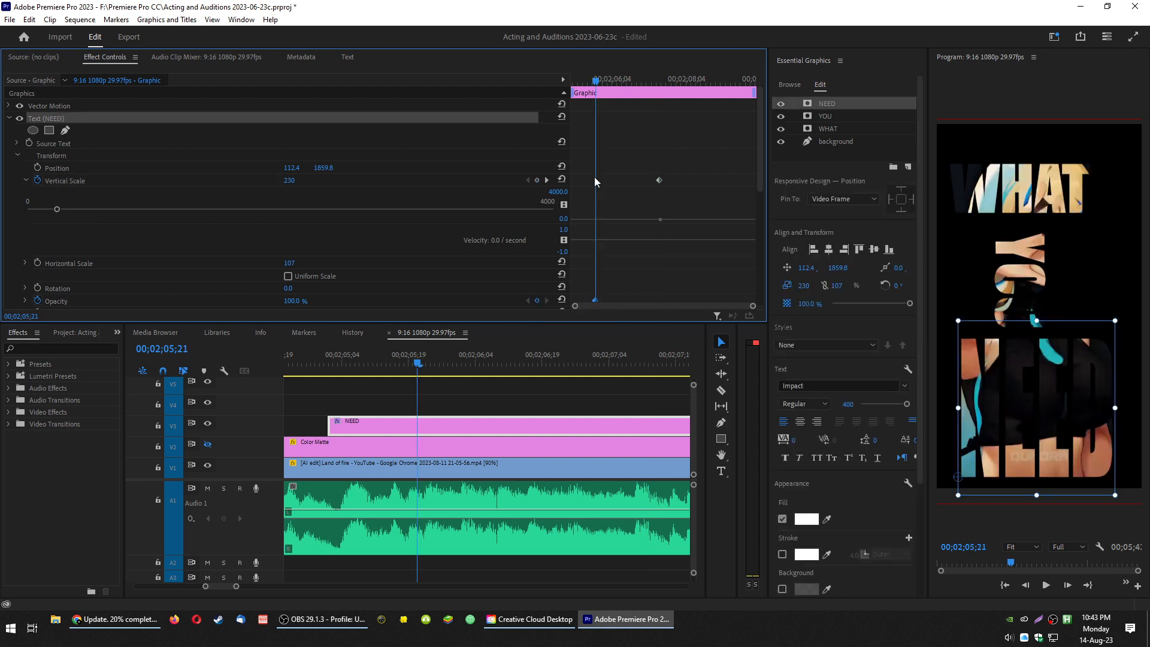
{"action": "left_click_drag", "start_coordinate": [289, 181], "coordinate": [151, 180]}
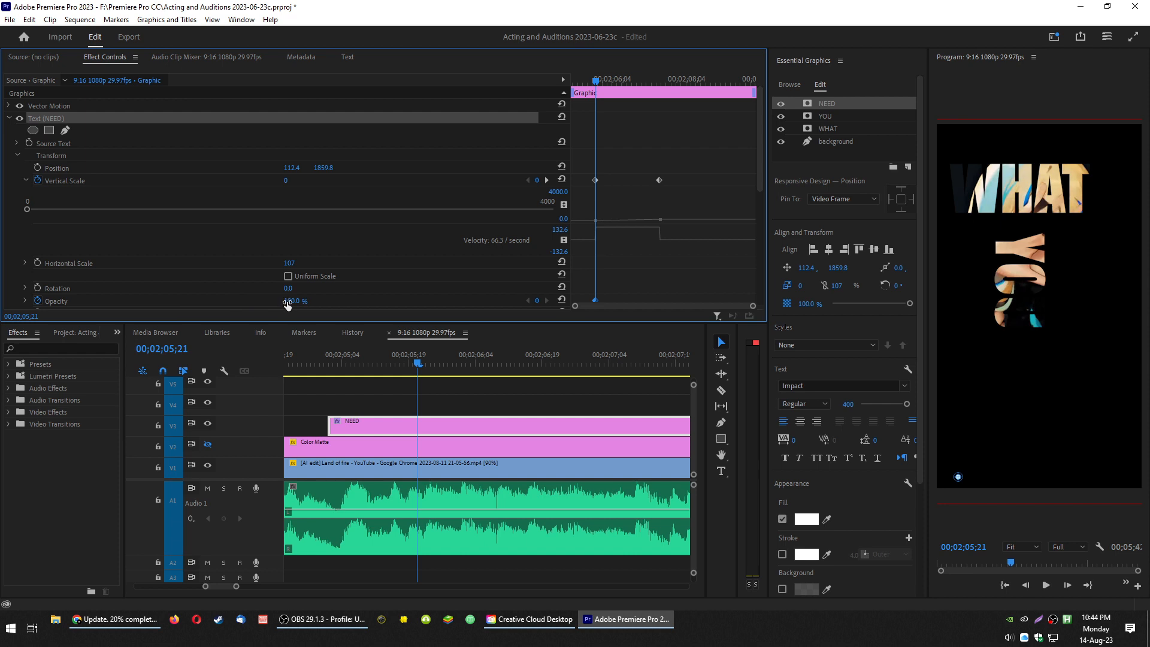
{"action": "scroll", "coordinate": [369, 261], "scroll_direction": "down", "scroll_amount": 1}
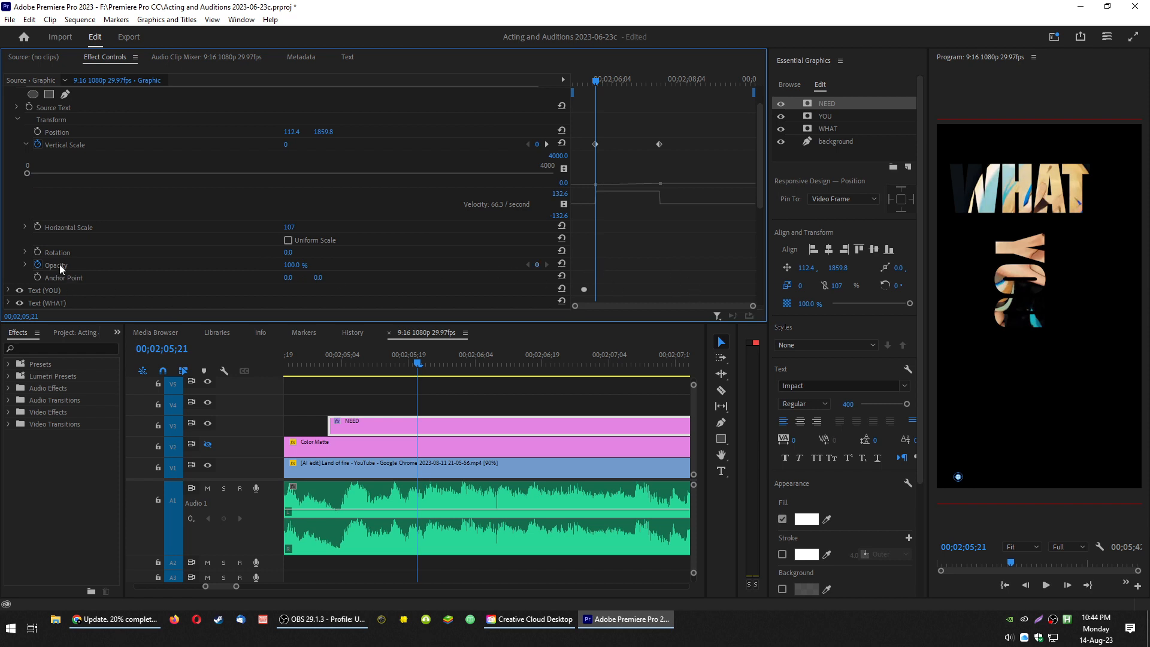
- Remove the NEED text layer's opacity keyframing and play the WHAT YOU NEED graphic from 00;02;04;24 to check the vertical scale animation
{"action": "left_click", "coordinate": [36, 267]}
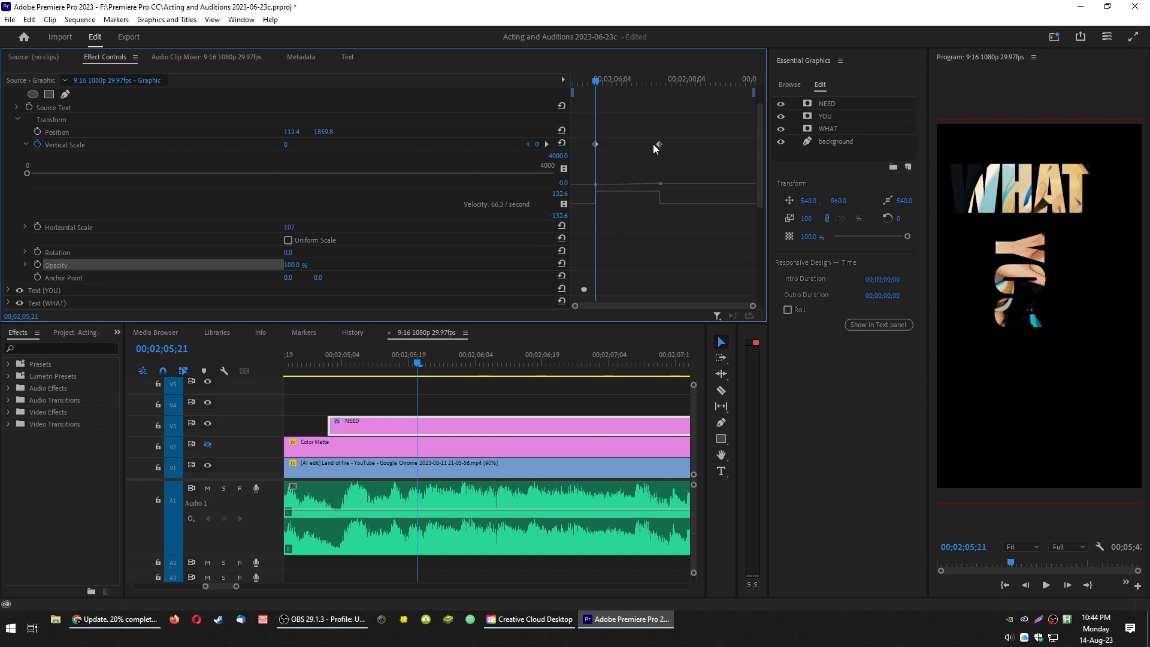
{"action": "left_click", "coordinate": [297, 364]}
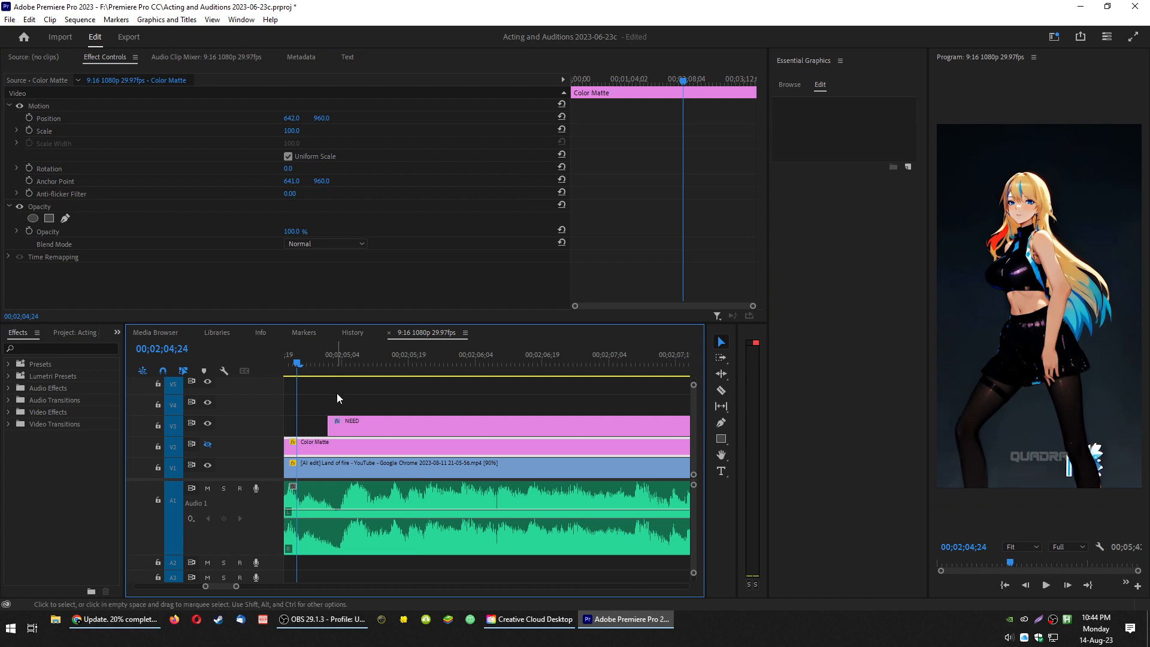
{"action": "key", "text": "space"}
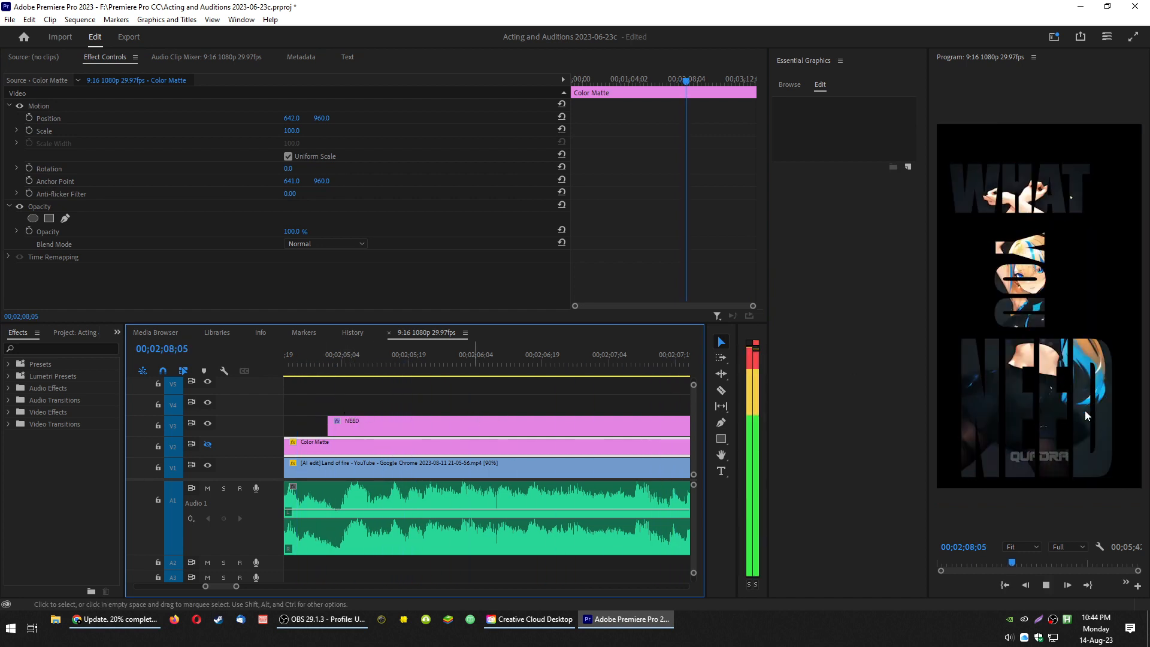
{"action": "key", "text": "space"}
{"action": "left_click", "coordinate": [1014, 483]}
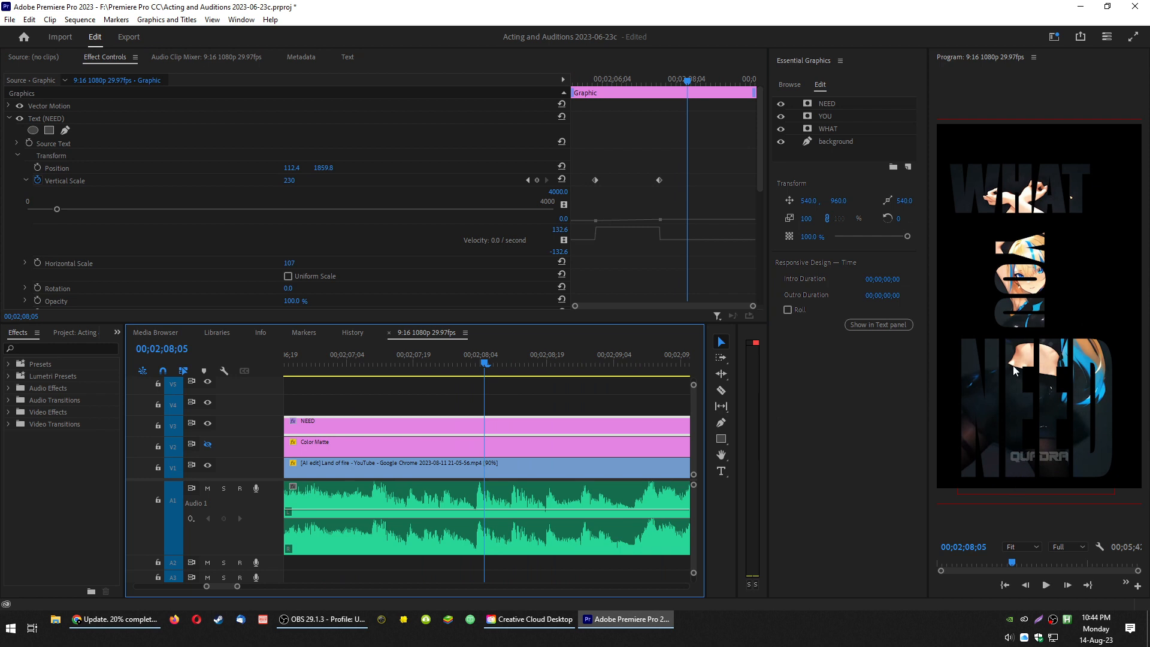
- Replay from 00;02;04;12 through all three words of the WHAT YOU NEED graphic to check NEED's vertical stretch
{"action": "scroll", "coordinate": [419, 512], "scroll_direction": "down", "scroll_amount": 4}
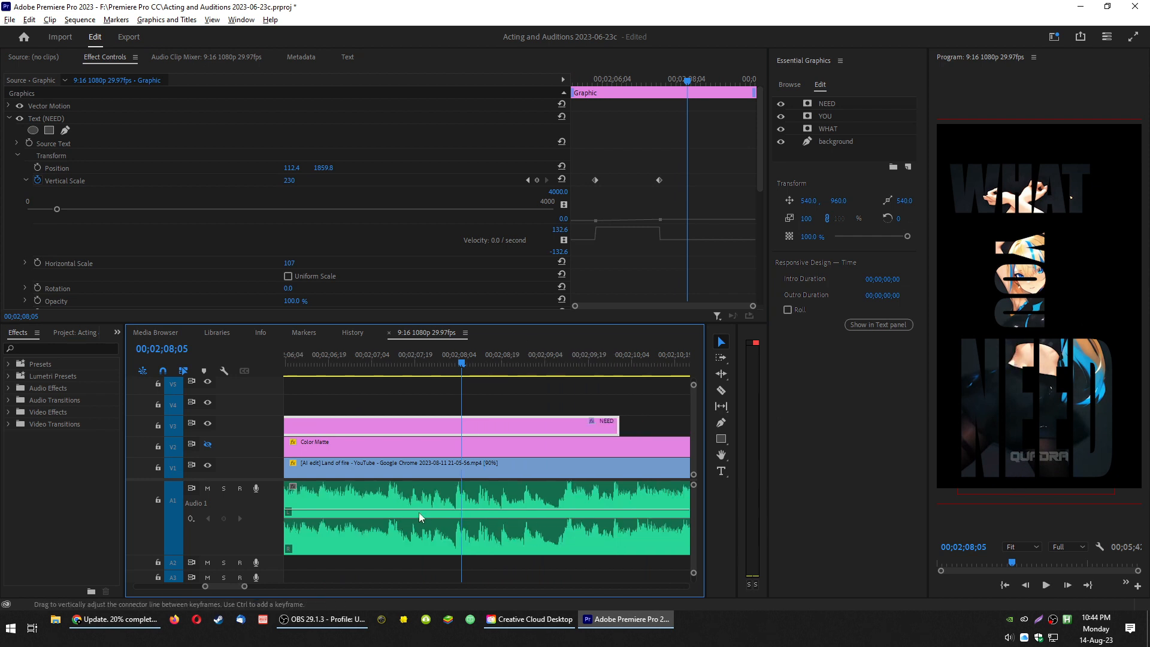
{"action": "left_click", "coordinate": [342, 364]}
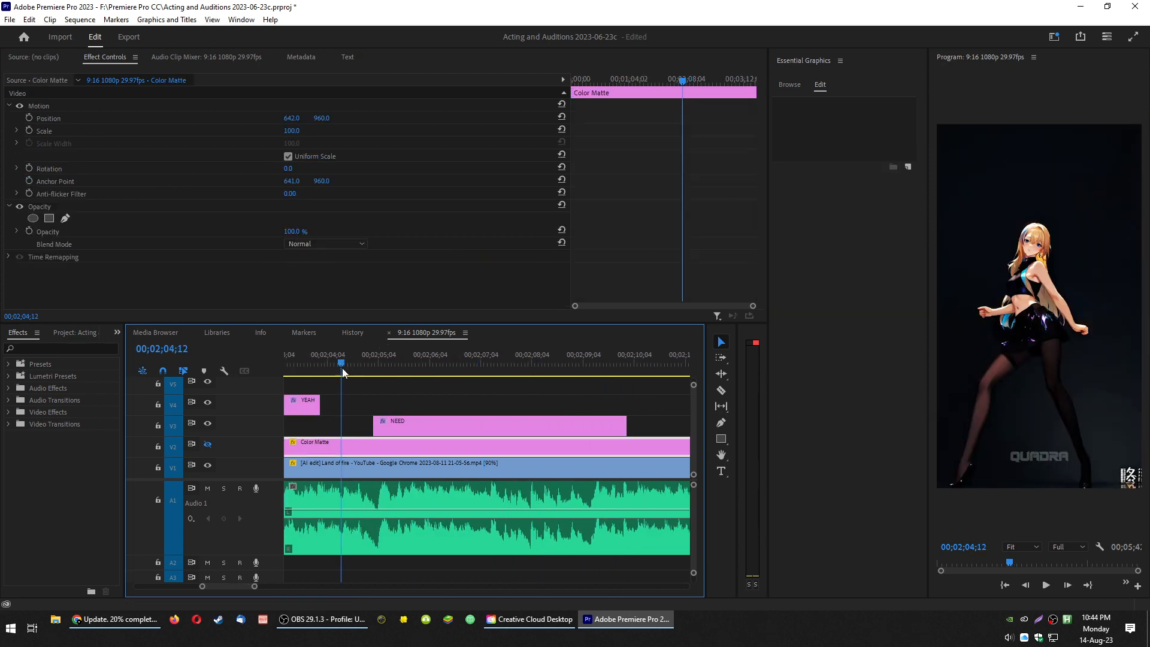
{"action": "key", "text": "space"}
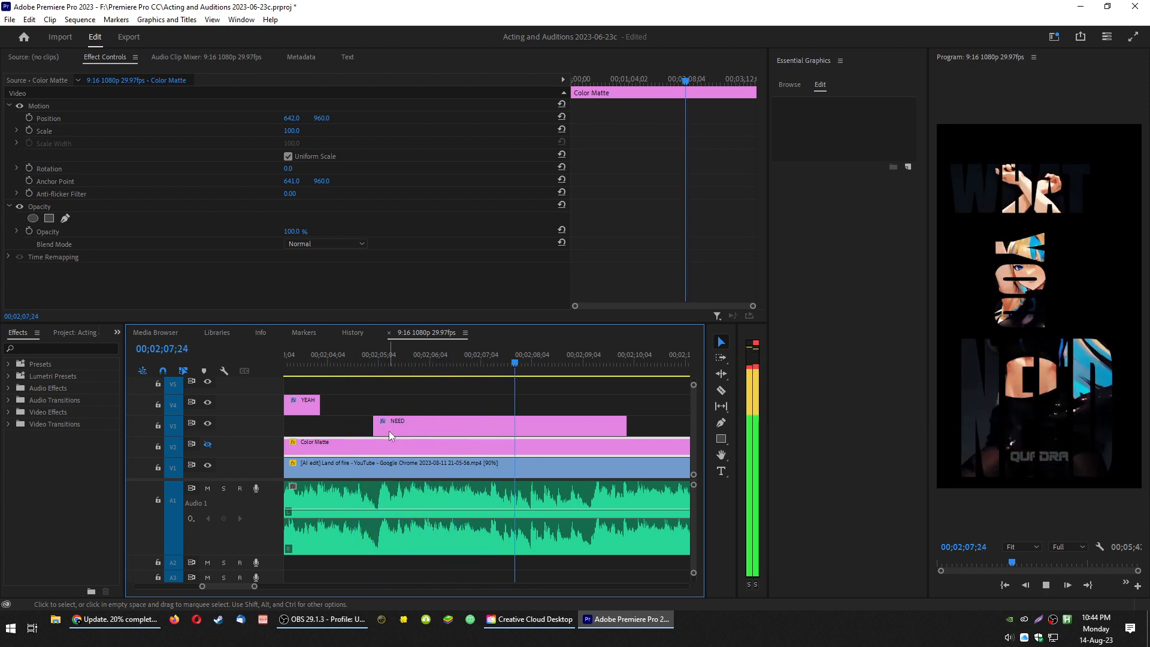
{"action": "key", "text": "space"}
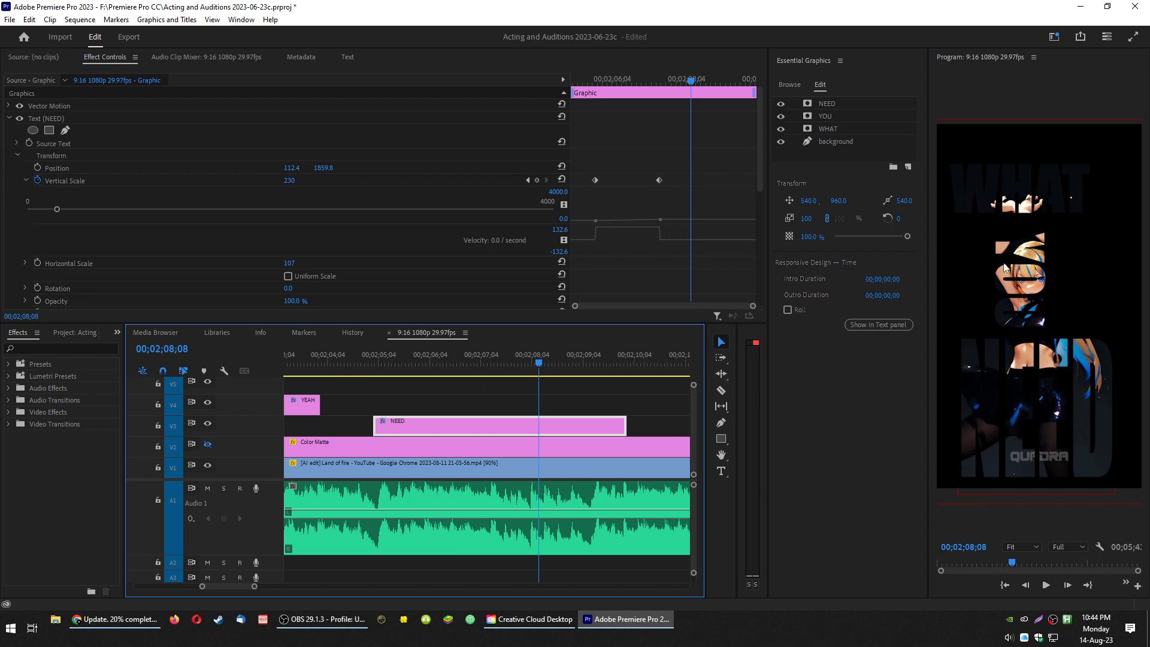
- Delete the WHAT YOU NEED graphic from track V3
{"action": "scroll", "coordinate": [652, 375], "scroll_direction": "down", "scroll_amount": 3}
{"action": "left_click", "coordinate": [626, 413]}
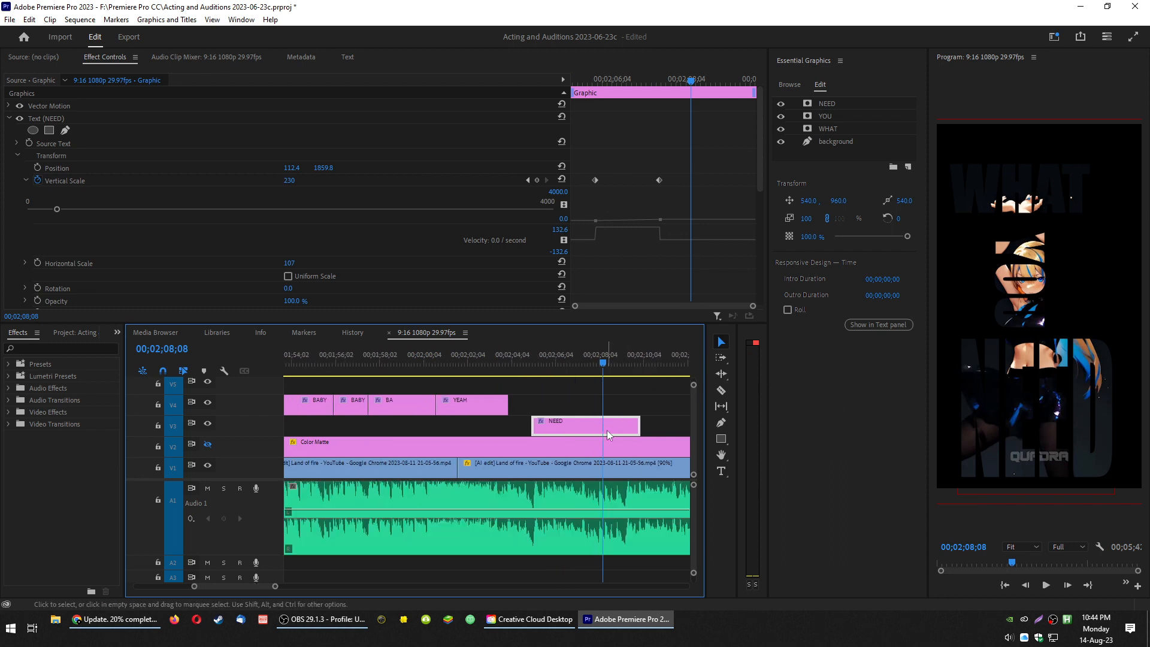
{"action": "key", "text": "Delete"}
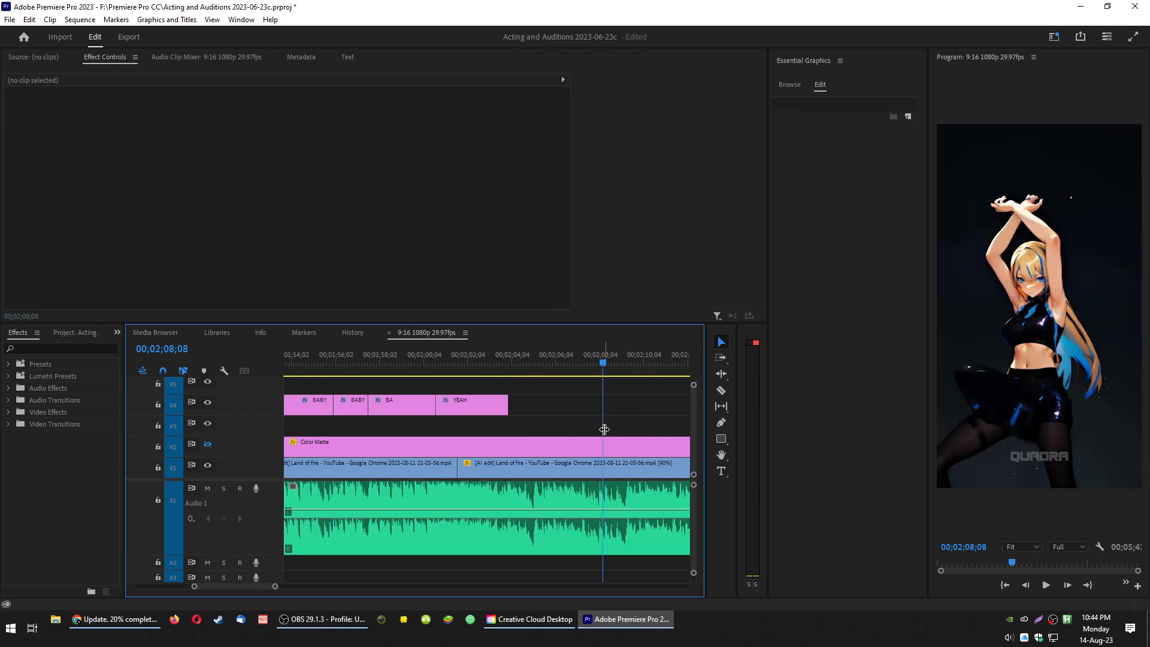
- Examine the I KNEW YOU WERE GONNA SAY THAT graphic at 00;01;04;19 and survey the text graphics across the whole sequence
{"action": "scroll", "coordinate": [562, 412], "scroll_direction": "down", "scroll_amount": 3}
{"action": "scroll", "coordinate": [556, 408], "scroll_direction": "down", "scroll_amount": 1}
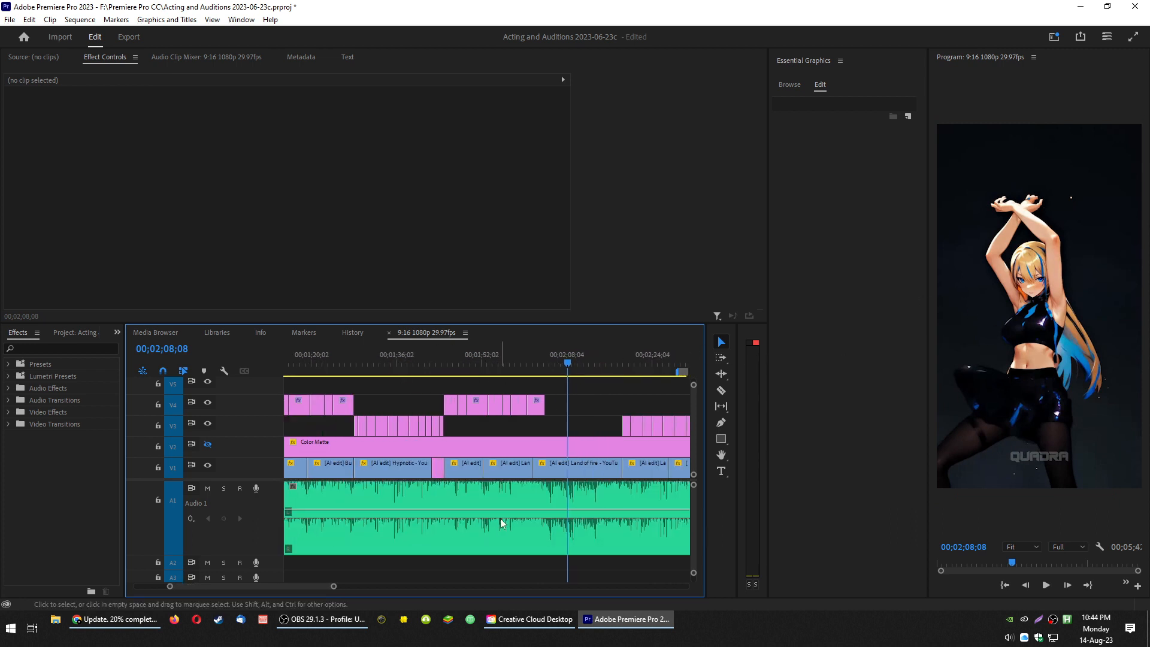
{"action": "scroll", "coordinate": [391, 395], "scroll_direction": "up", "scroll_amount": 3}
{"action": "left_click", "coordinate": [374, 366]}
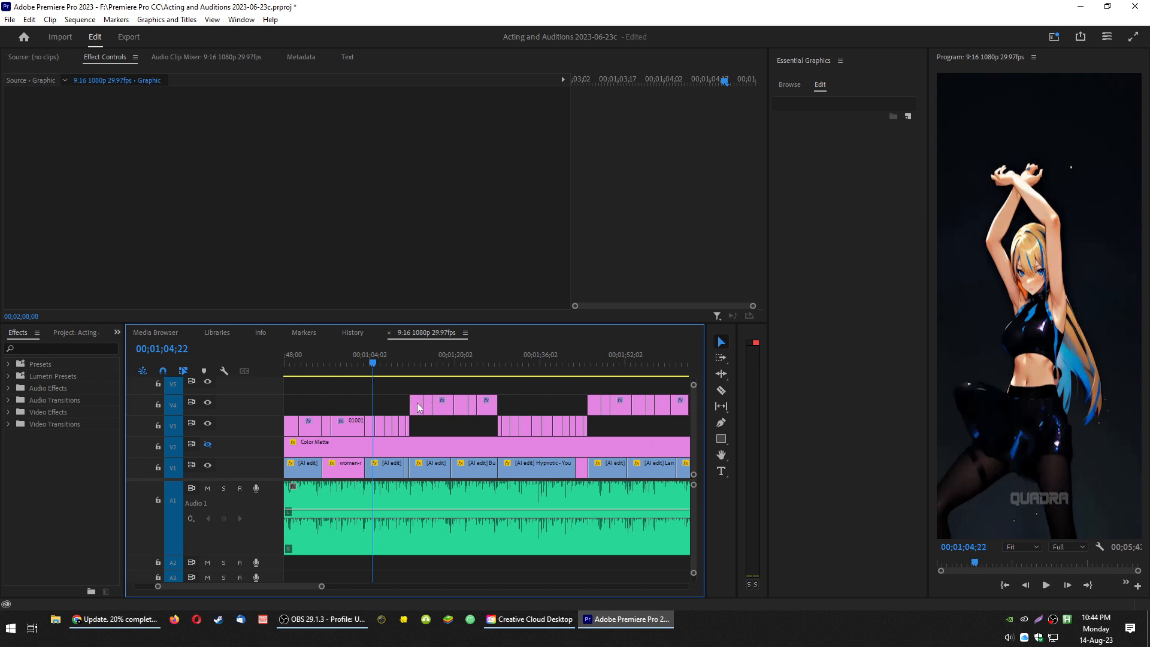
{"action": "scroll", "coordinate": [359, 395], "scroll_direction": "down", "scroll_amount": 5}
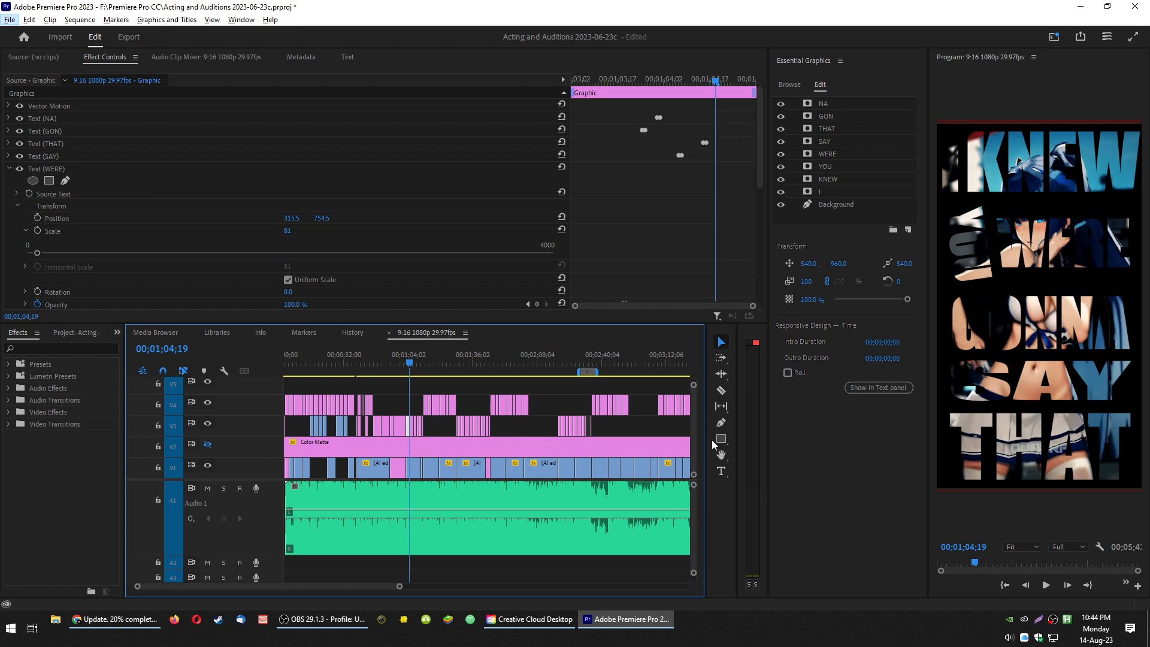
{"action": "scroll", "coordinate": [642, 441], "scroll_direction": "down", "scroll_amount": 2}
{"action": "scroll", "coordinate": [509, 432], "scroll_direction": "up", "scroll_amount": 1}
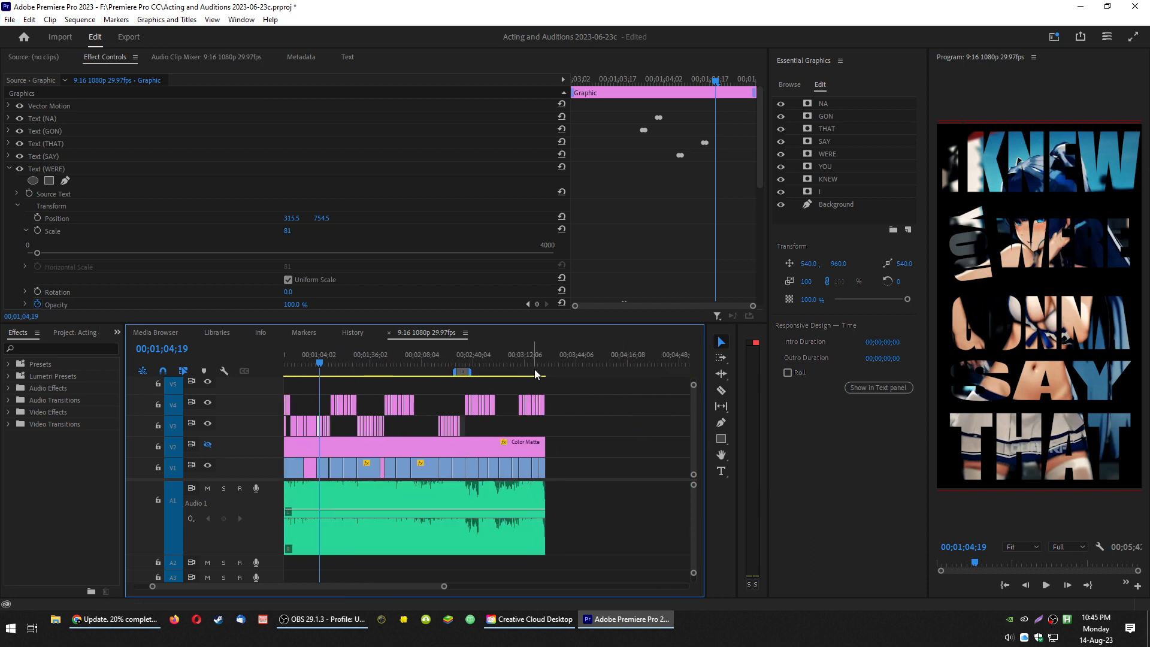
{"action": "scroll", "coordinate": [566, 414], "scroll_direction": "up", "scroll_amount": 1}
{"action": "scroll", "coordinate": [566, 415], "scroll_direction": "up", "scroll_amount": 1}
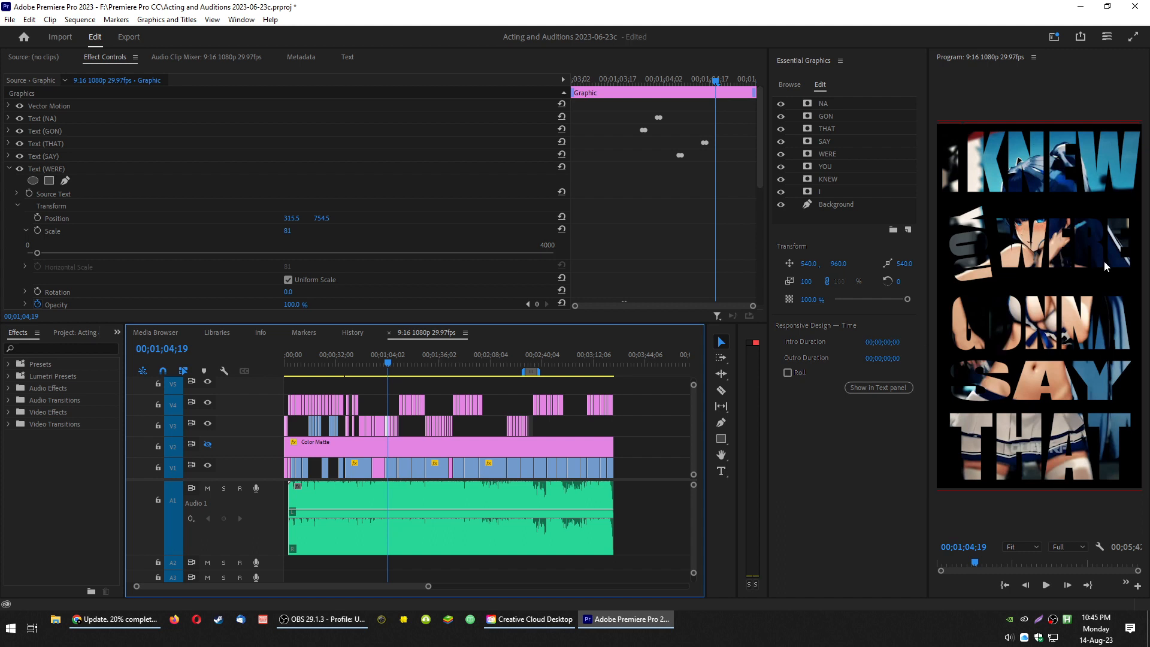
- Examine the masked binary-digit graphics over the rainbow wallpaper and the OOH BABY YEAH graphic at 00;00;50;29
{"action": "left_click", "coordinate": [375, 362]}
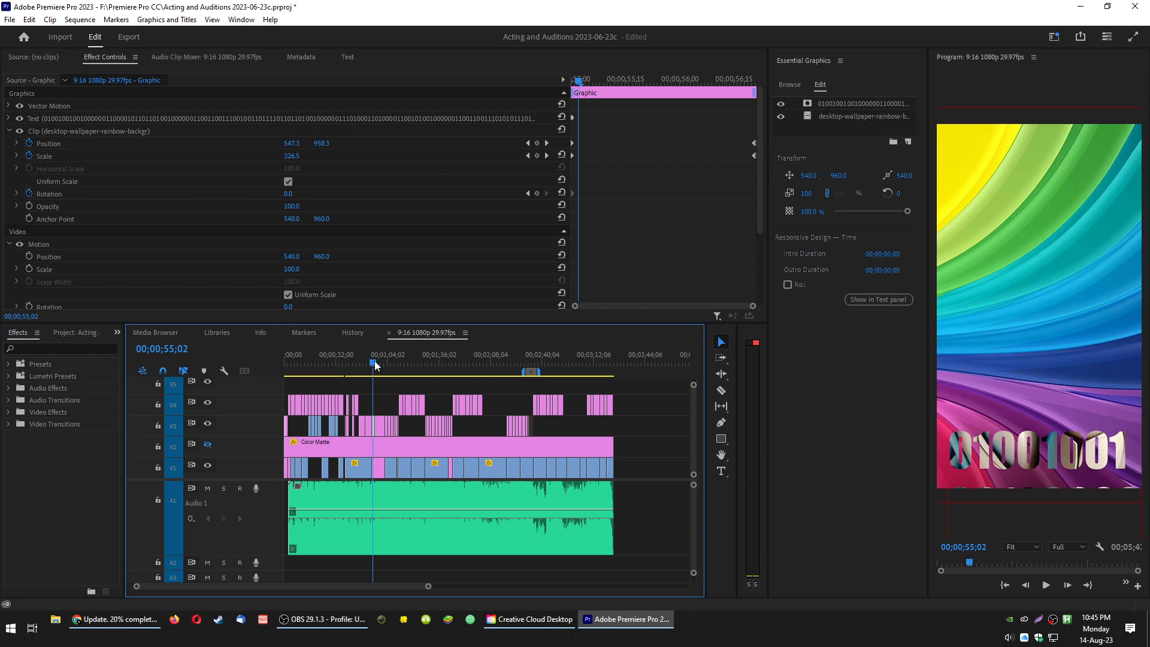
{"action": "left_click_drag", "start_coordinate": [376, 361], "coordinate": [369, 362]}
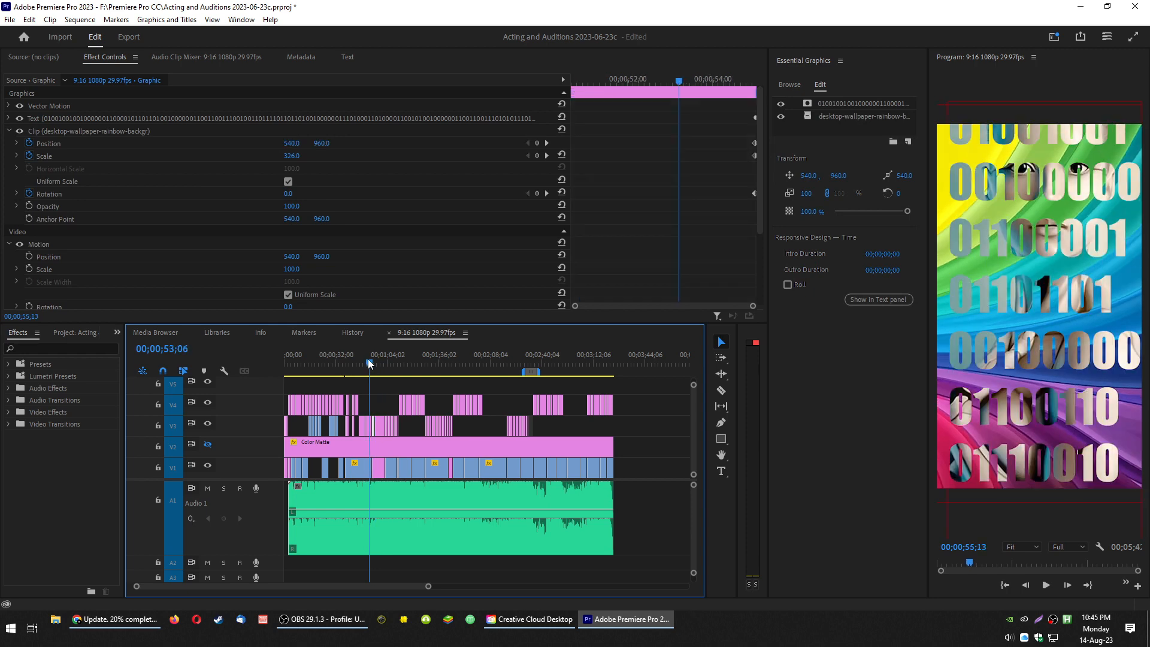
{"action": "key", "text": "Up"}
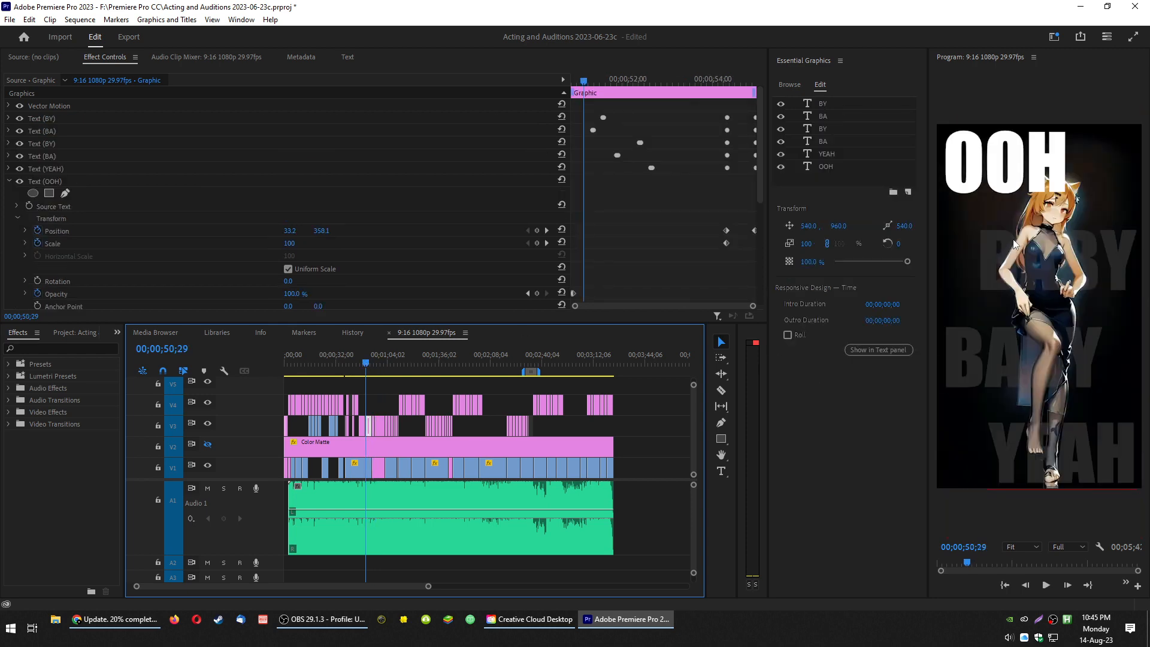
{"action": "left_click", "coordinate": [376, 367]}
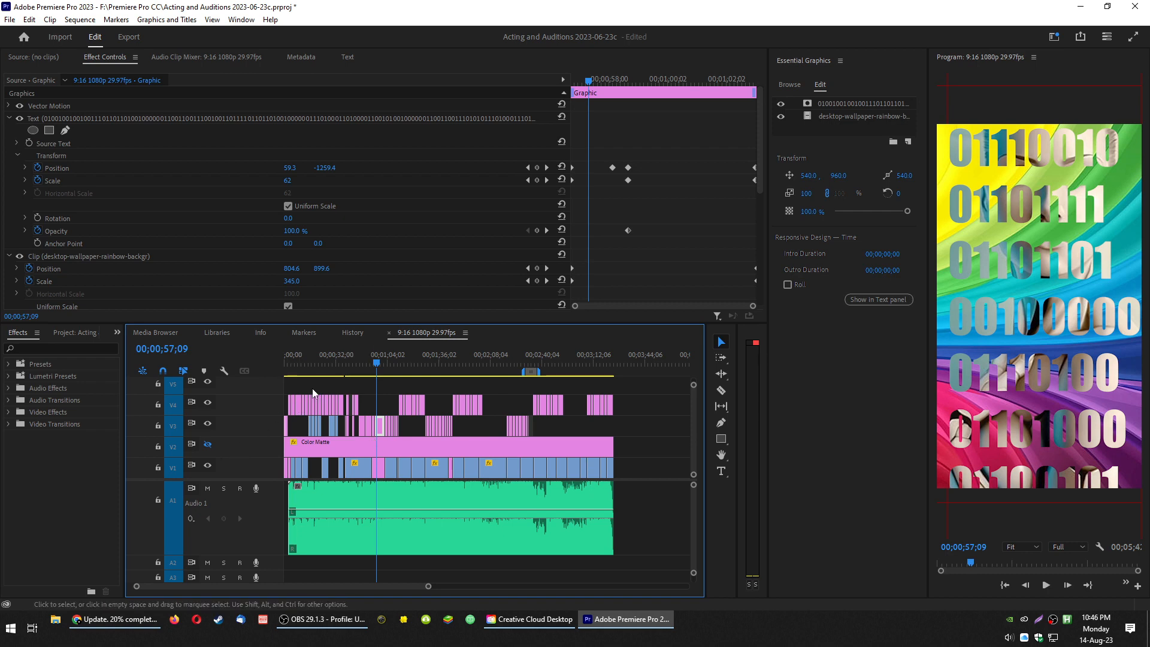
- Play the YEAH graphic from 00;00;46;04 into OOH BABY, and play from the MIND graphic at 00;00;34;18 through to YEAH
{"action": "left_click", "coordinate": [361, 363]}
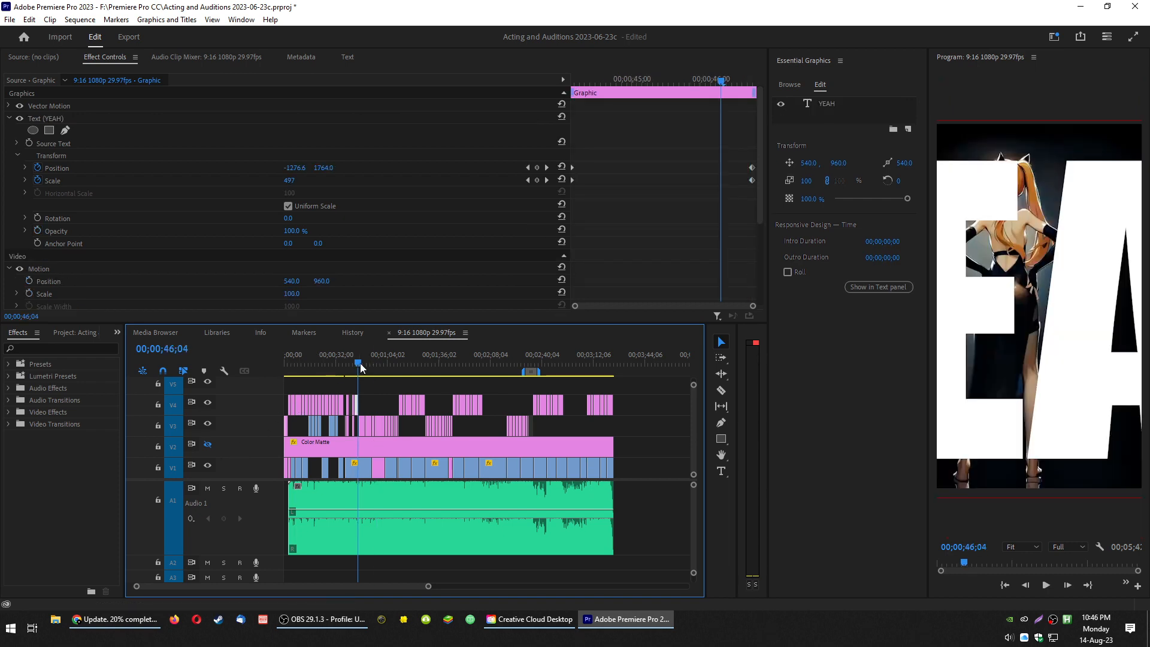
{"action": "key", "text": "space"}
{"action": "key", "text": "space"}
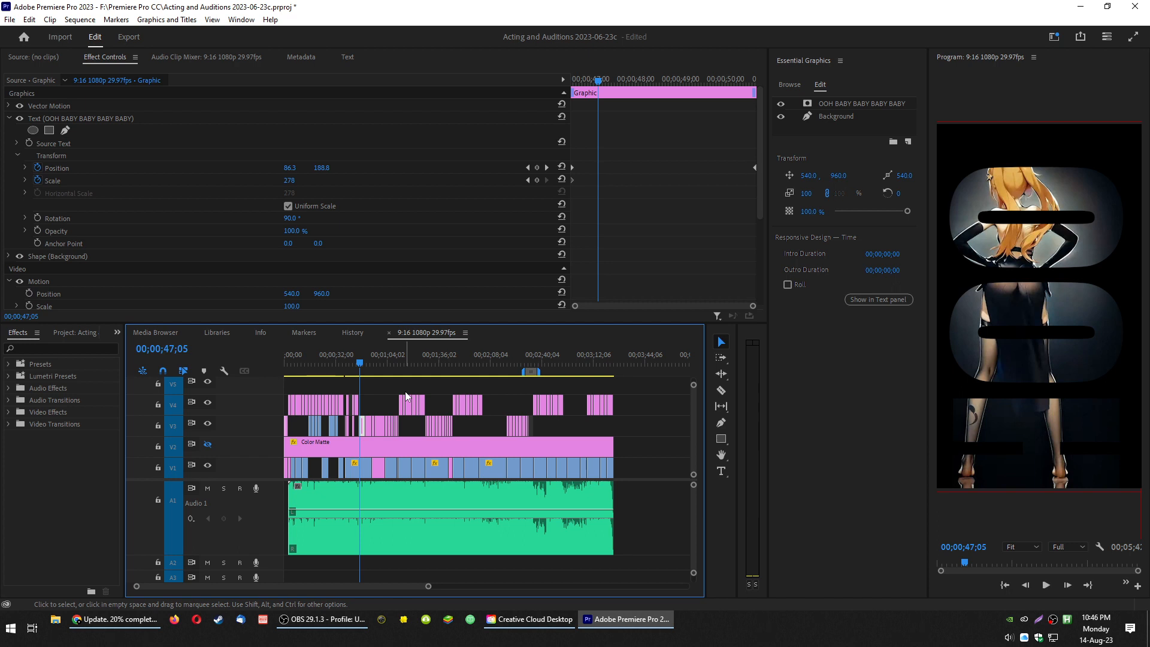
{"action": "left_click", "coordinate": [339, 362]}
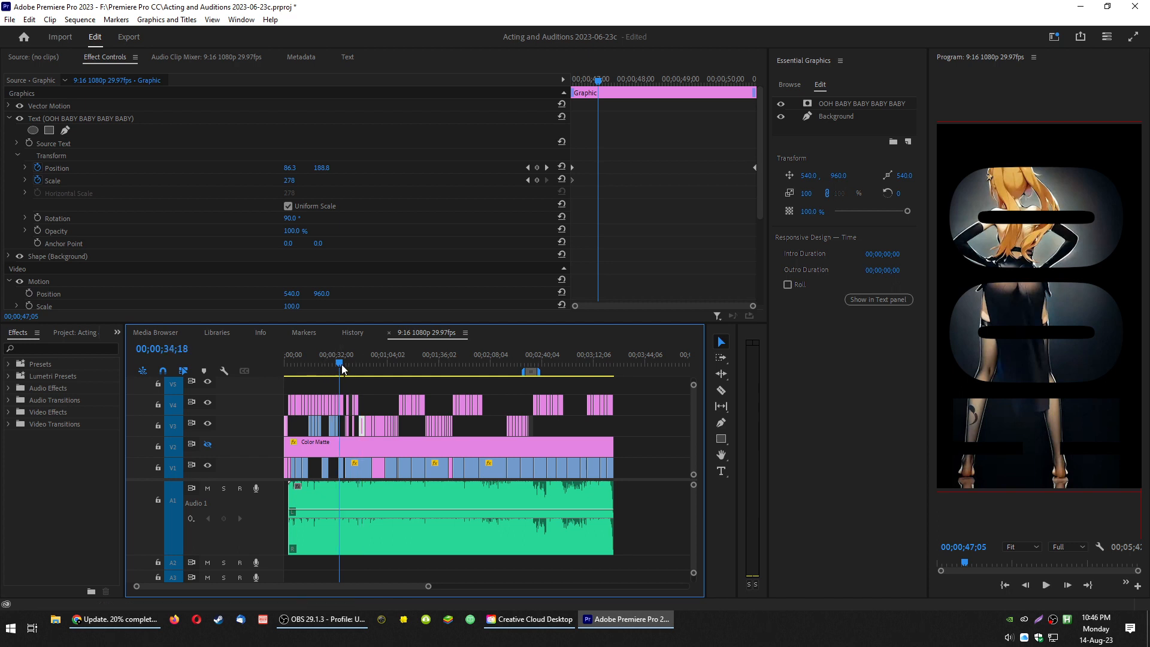
{"action": "key", "text": "space"}
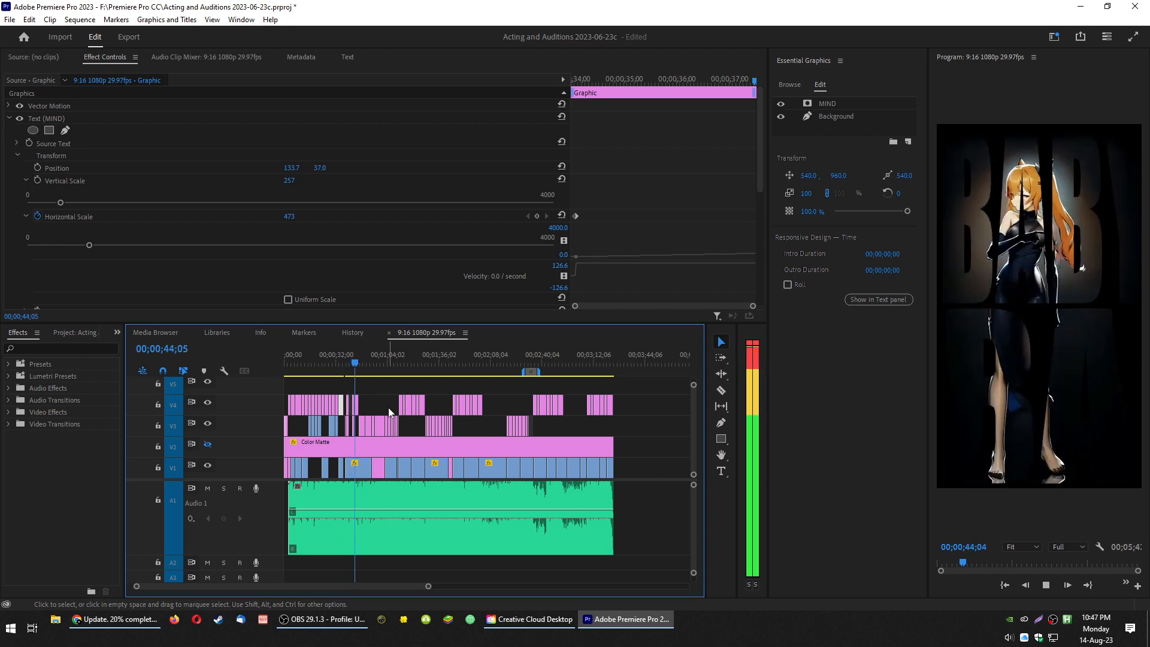
{"action": "key", "text": "space"}
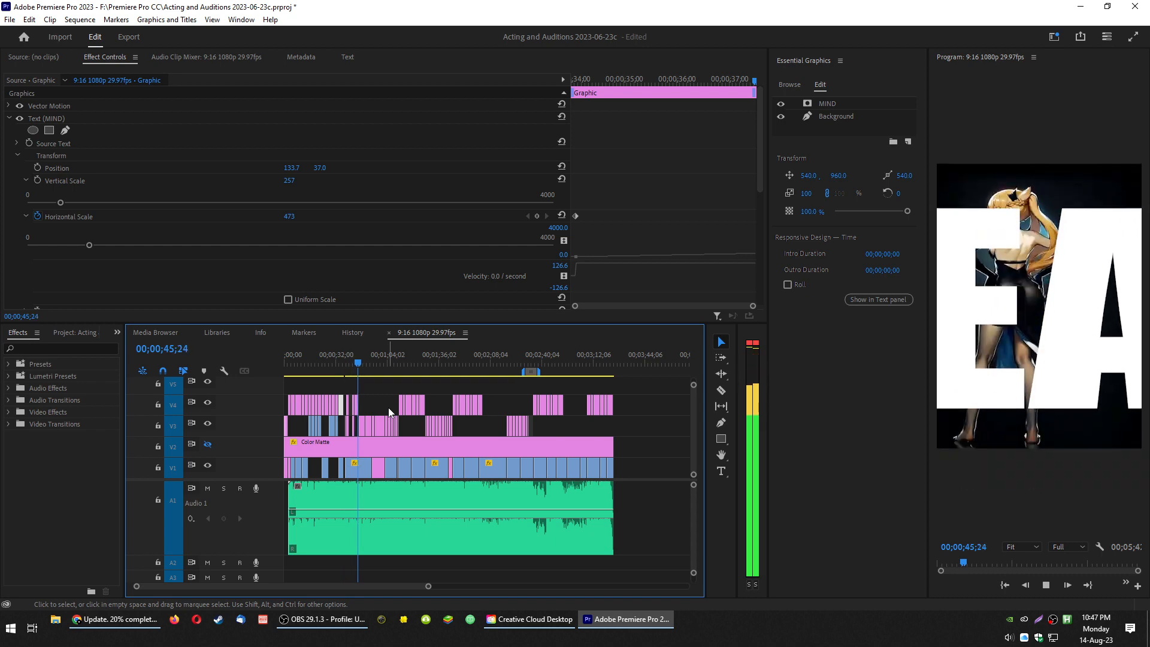
- Replay the masked BABY graphics through to 00;00;43;27, pausing at 00;00;42;28 to study how the second BABY starts
{"action": "scroll", "coordinate": [339, 374], "scroll_direction": "up", "scroll_amount": 3}
{"action": "left_click", "coordinate": [333, 362]}
{"action": "key", "text": "space"}
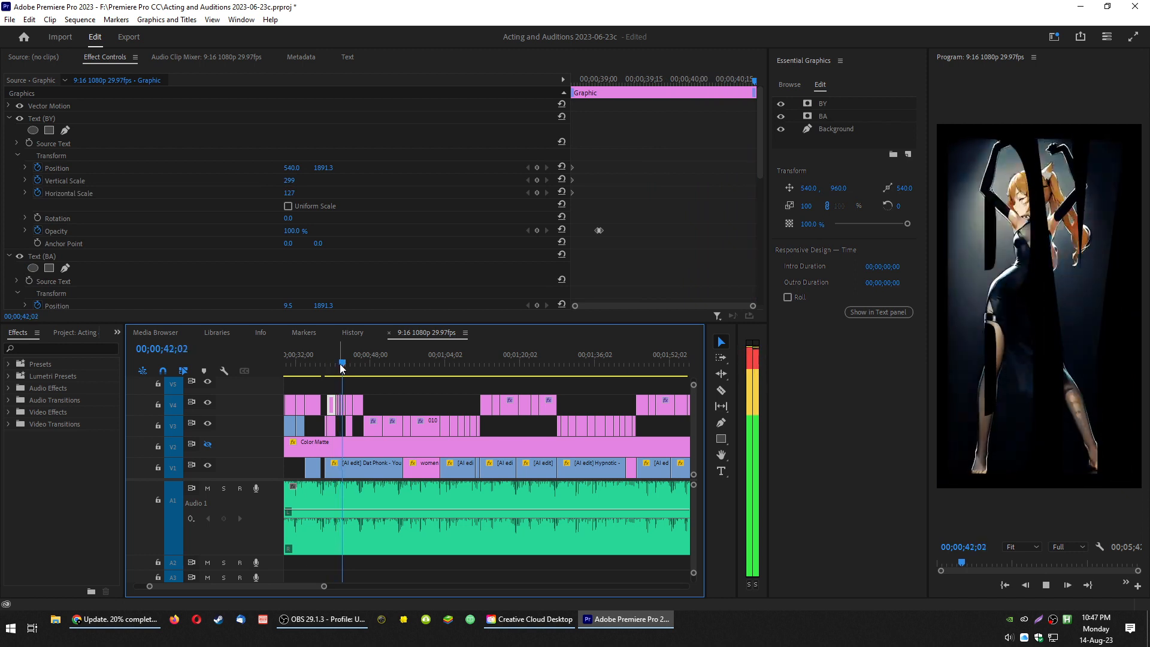
{"action": "key", "text": "space"}
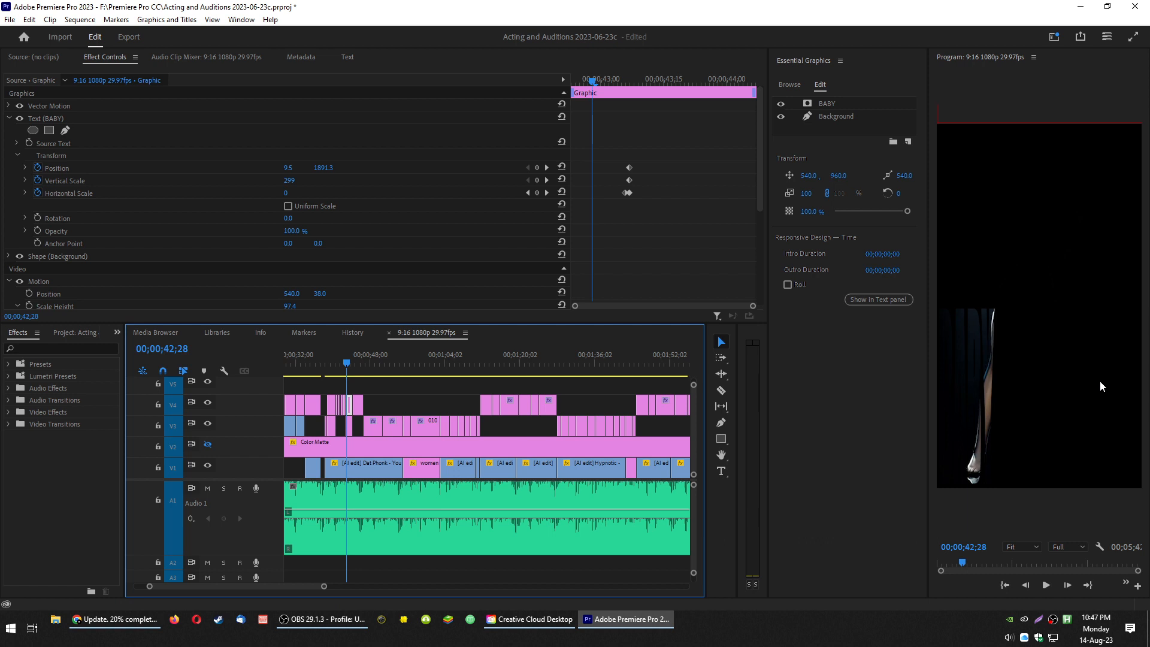
{"action": "key", "text": "space"}
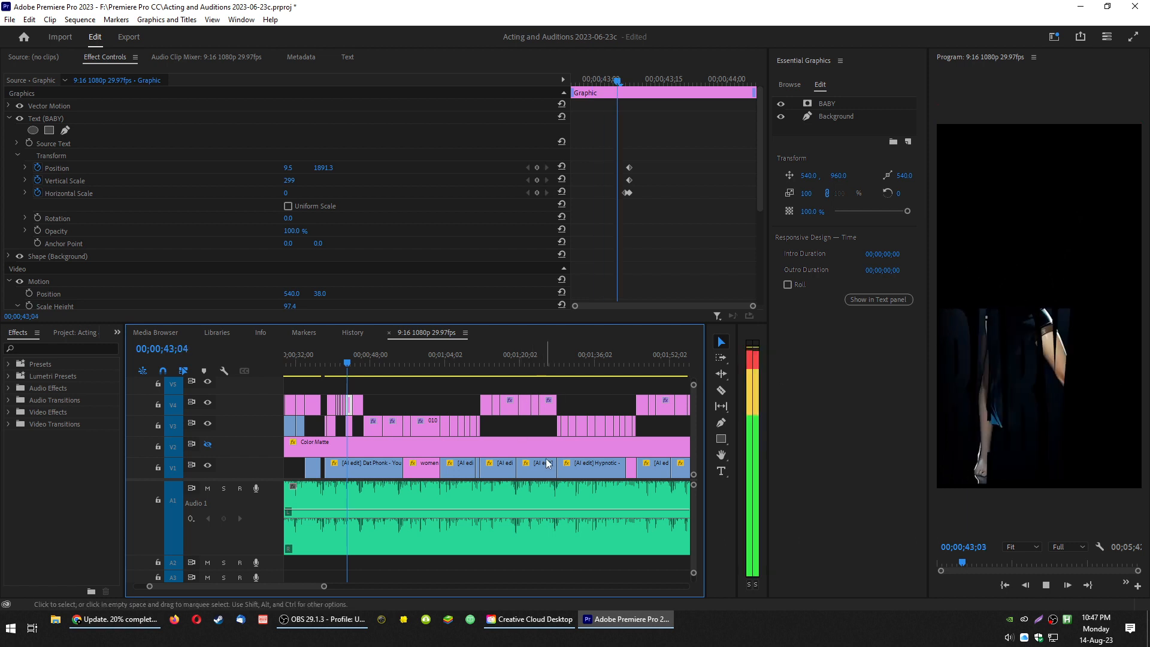
{"action": "key", "text": "space"}
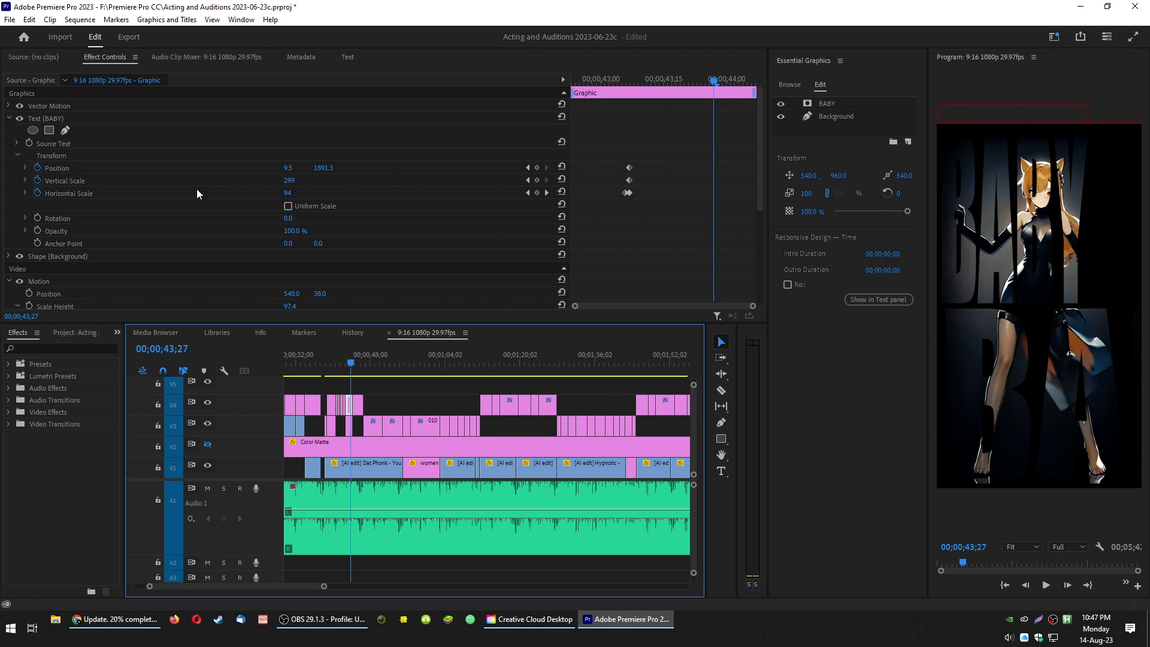
- Advance three frames to 00;00;44;00 and inspect the horizontal scale keyframes of the BABY graphic on track V3
{"action": "key", "text": "Right"}
{"action": "key", "text": "Right"}
{"action": "key", "text": "Right"}
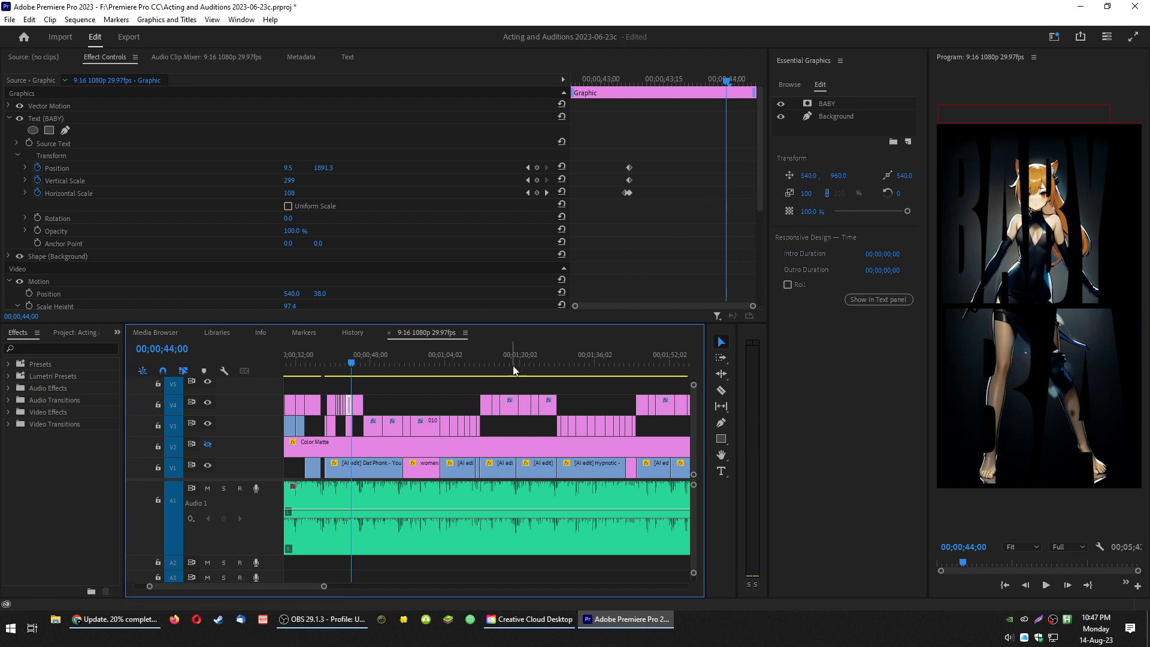
{"action": "left_click", "coordinate": [350, 426]}
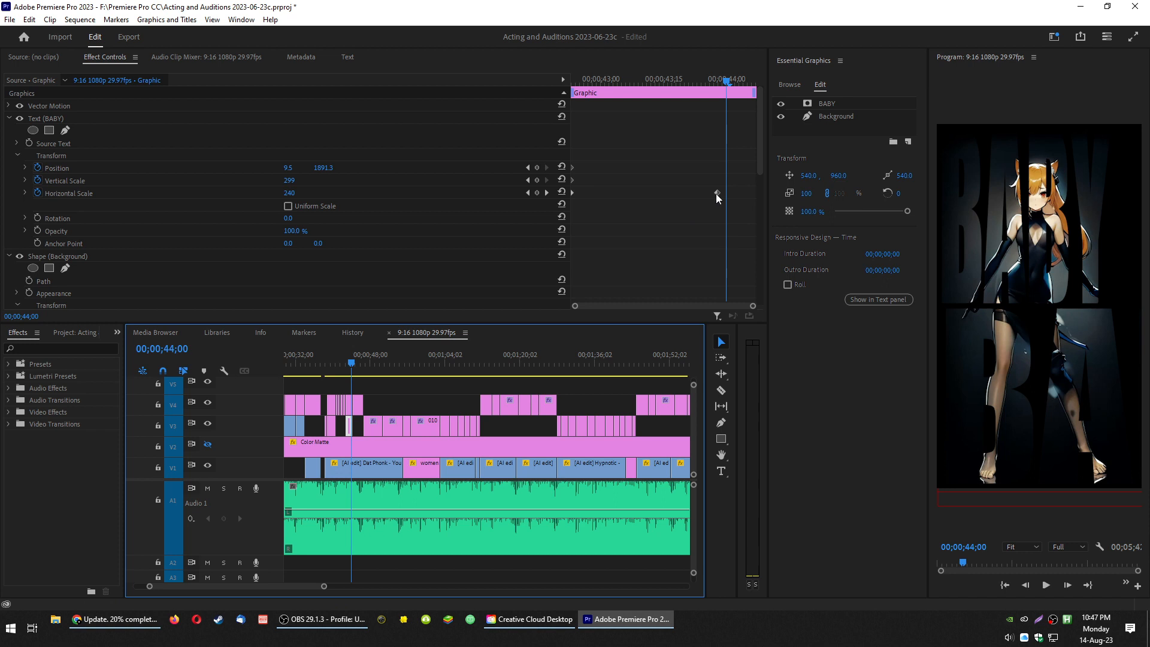
- Review the scrolling OOH BABY BABY BABY BABY graphic from 00;00;49;12 and replay the preceding BABY and YEAH graphics several times
{"action": "left_click_drag", "start_coordinate": [730, 70], "coordinate": [697, 103]}
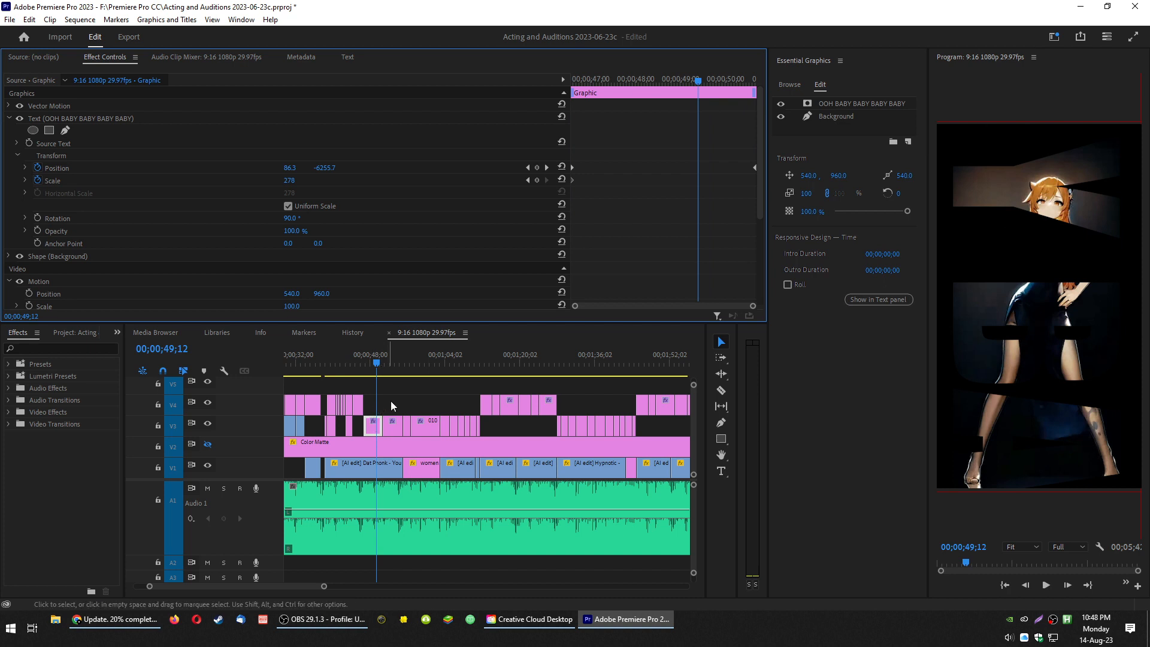
{"action": "key", "text": "space"}
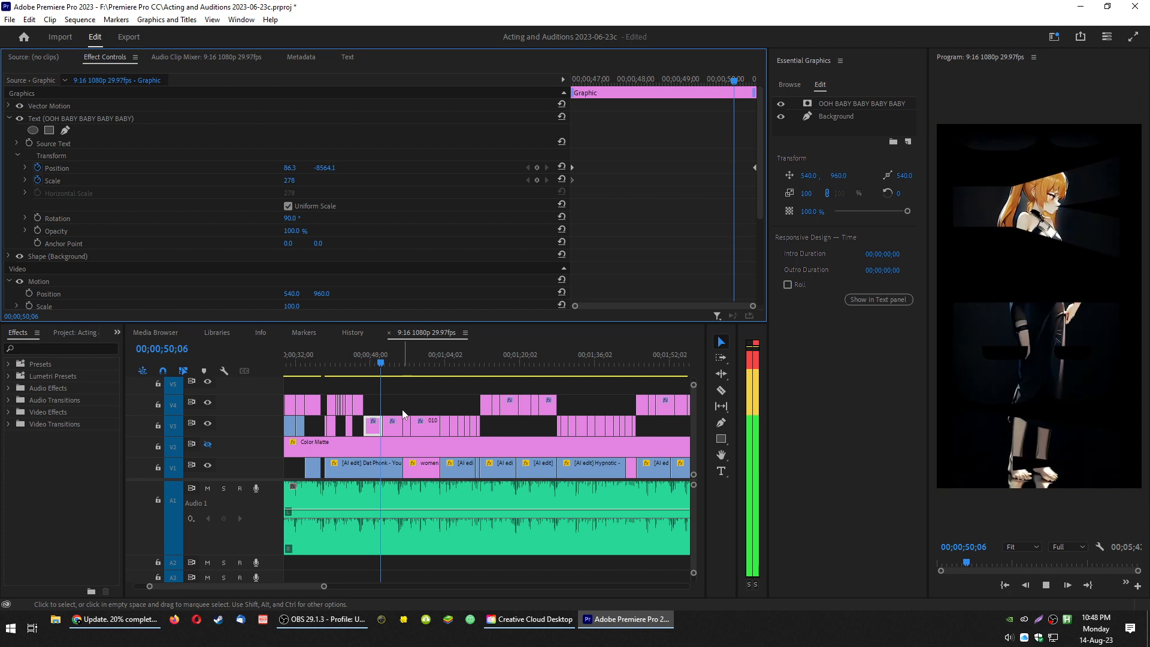
{"action": "left_click", "coordinate": [343, 363]}
{"action": "key", "text": "space"}
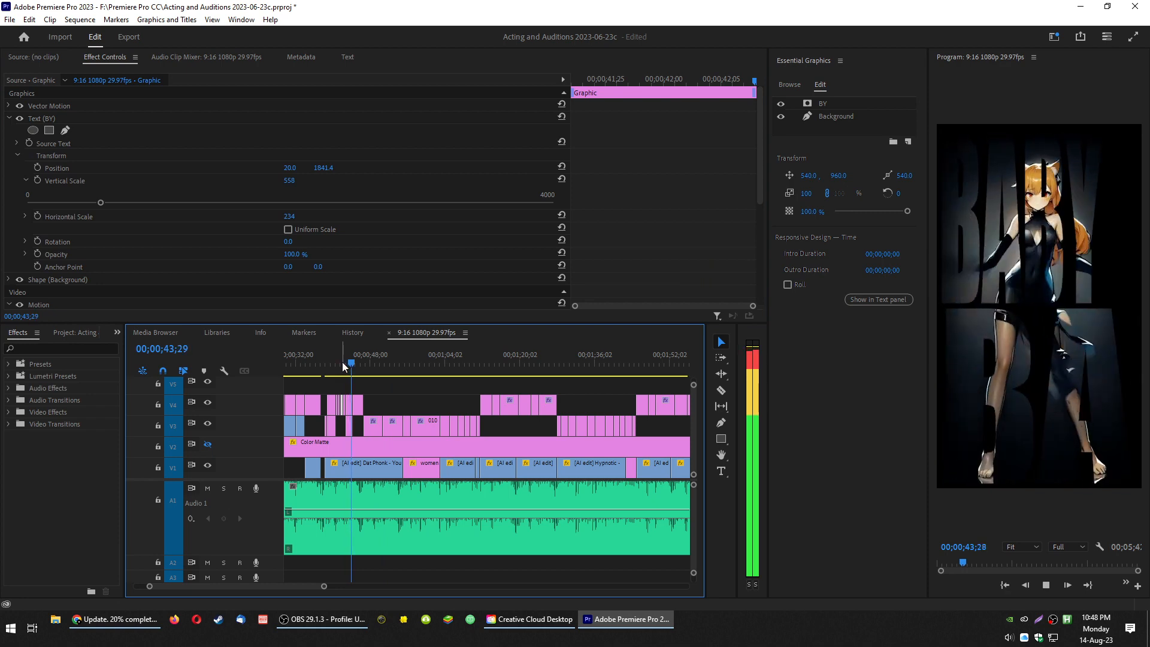
{"action": "left_click", "coordinate": [338, 364]}
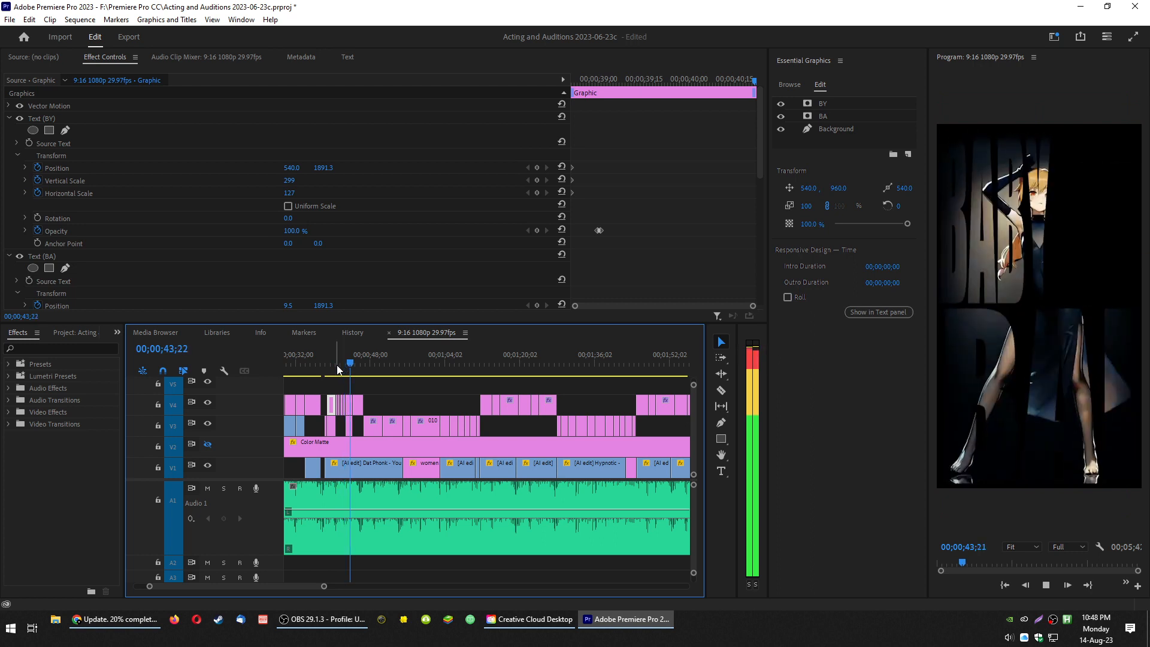
{"action": "left_click", "coordinate": [335, 366]}
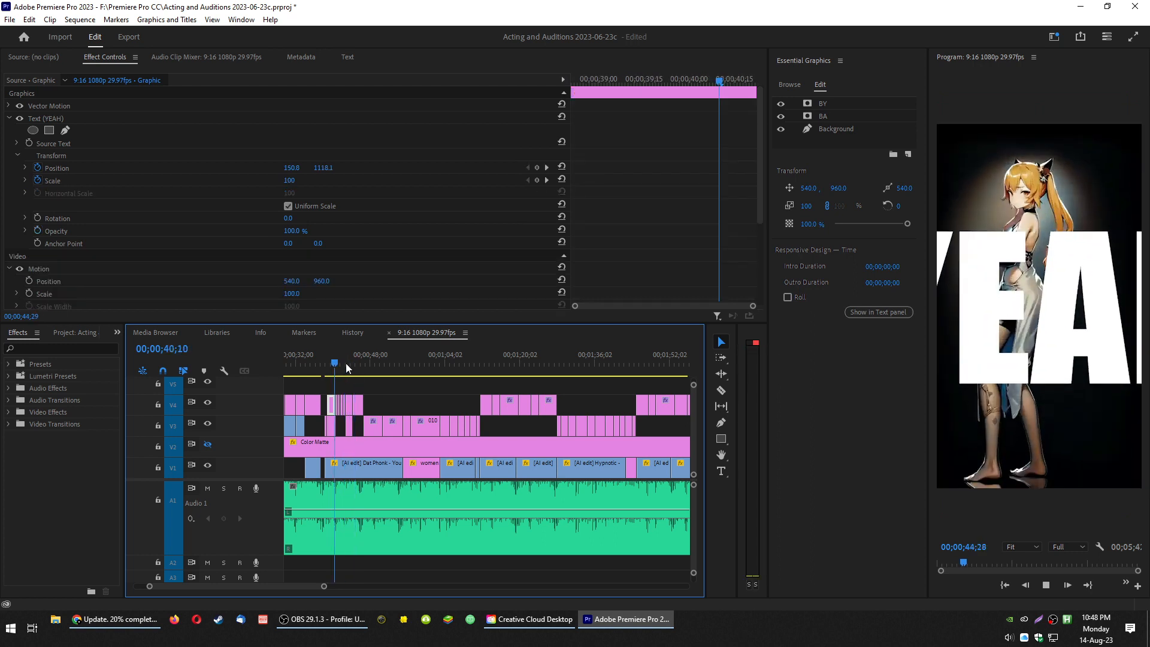
- Replay the masked BABY graphics leading into YEAH, restarting from about 00;00;43;06 and 00;00;42;03 and pausing at 00;00;44;01
{"action": "left_click", "coordinate": [347, 363]}
{"action": "key", "text": "space"}
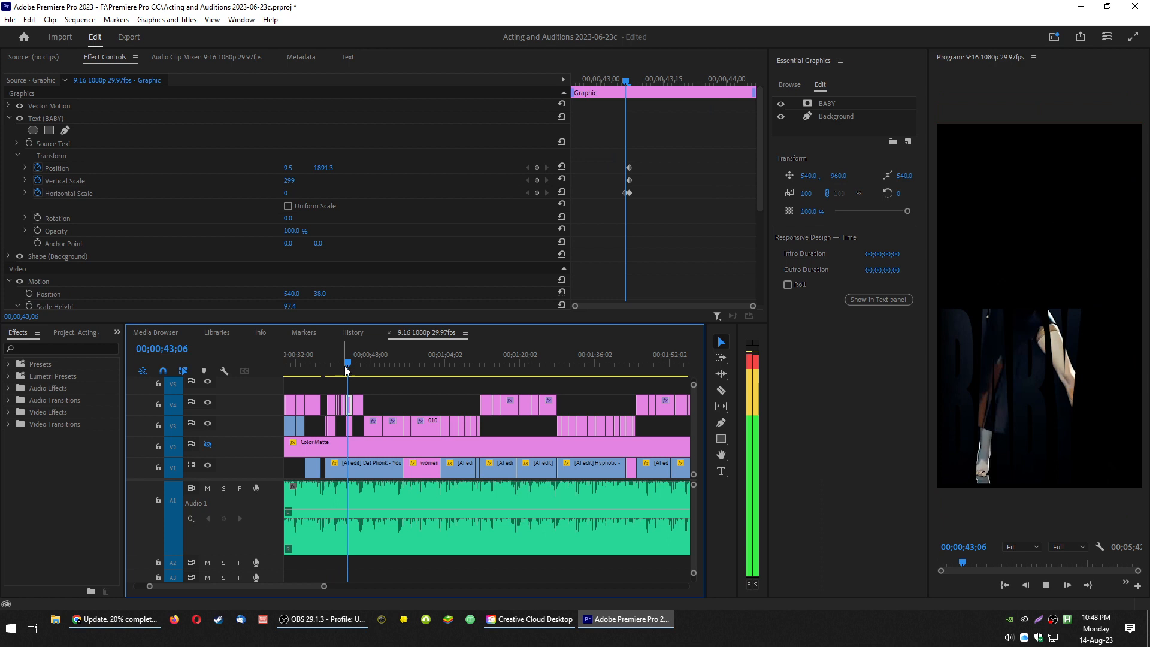
{"action": "left_click", "coordinate": [345, 367]}
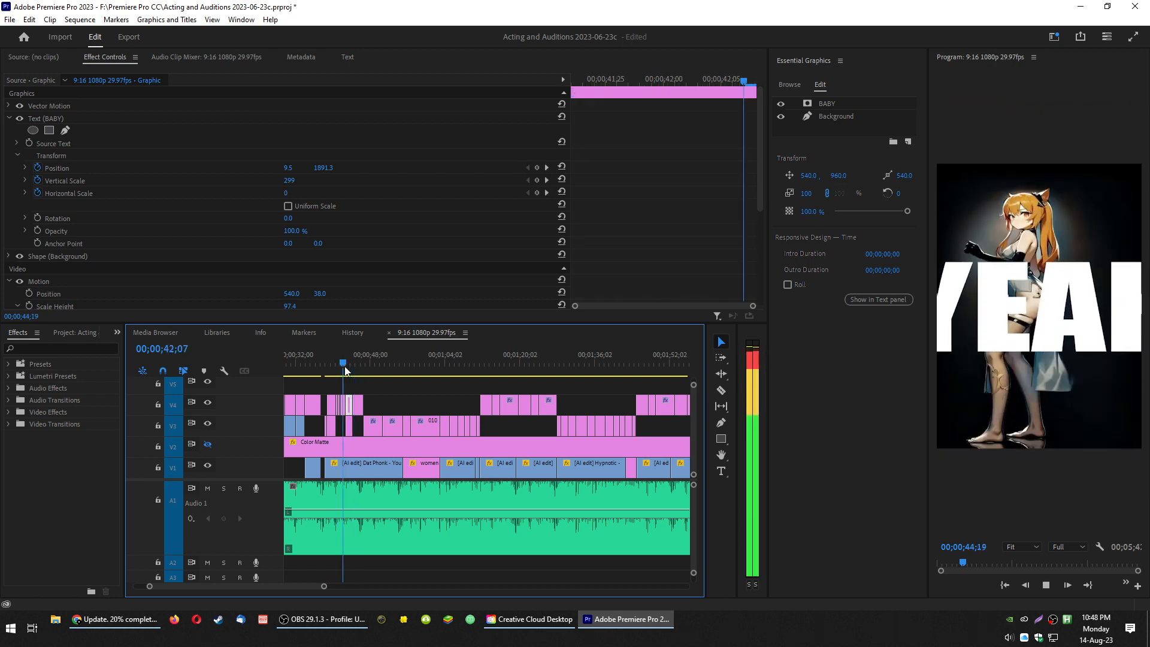
{"action": "left_click", "coordinate": [344, 366]}
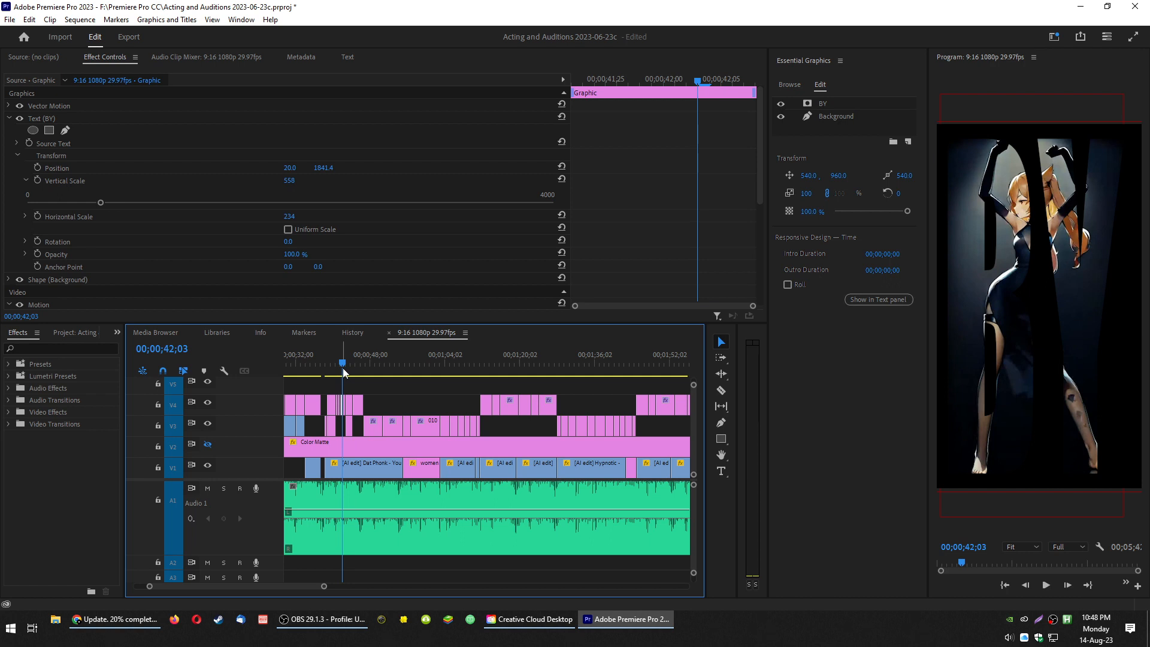
{"action": "key", "text": "space"}
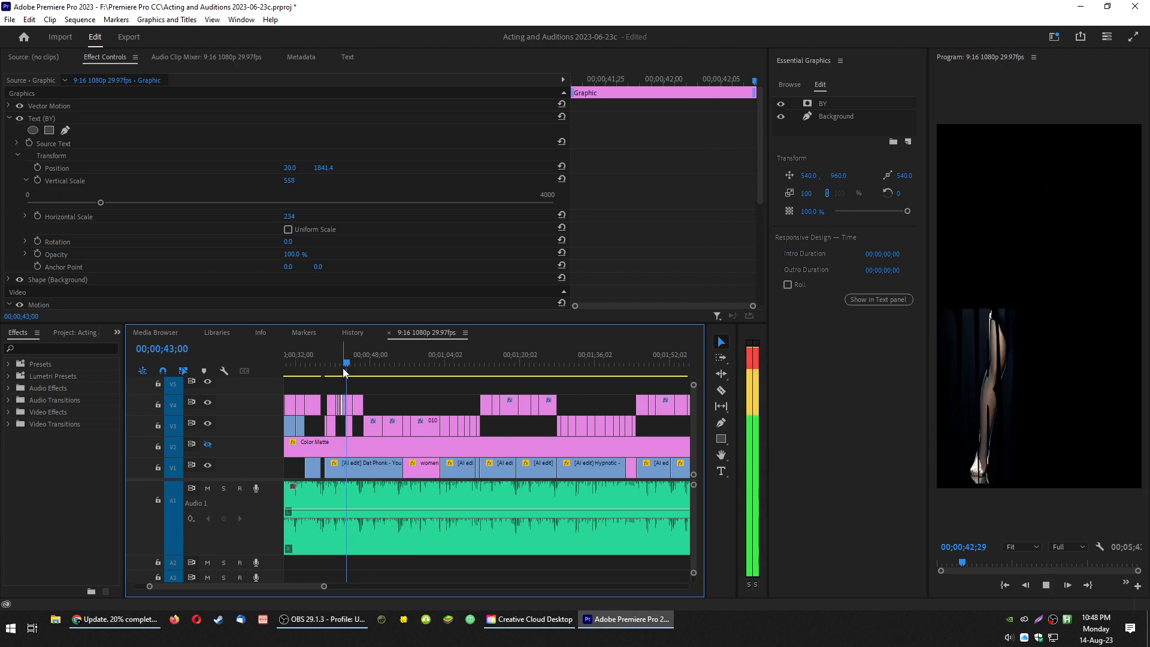
{"action": "key", "text": "space"}
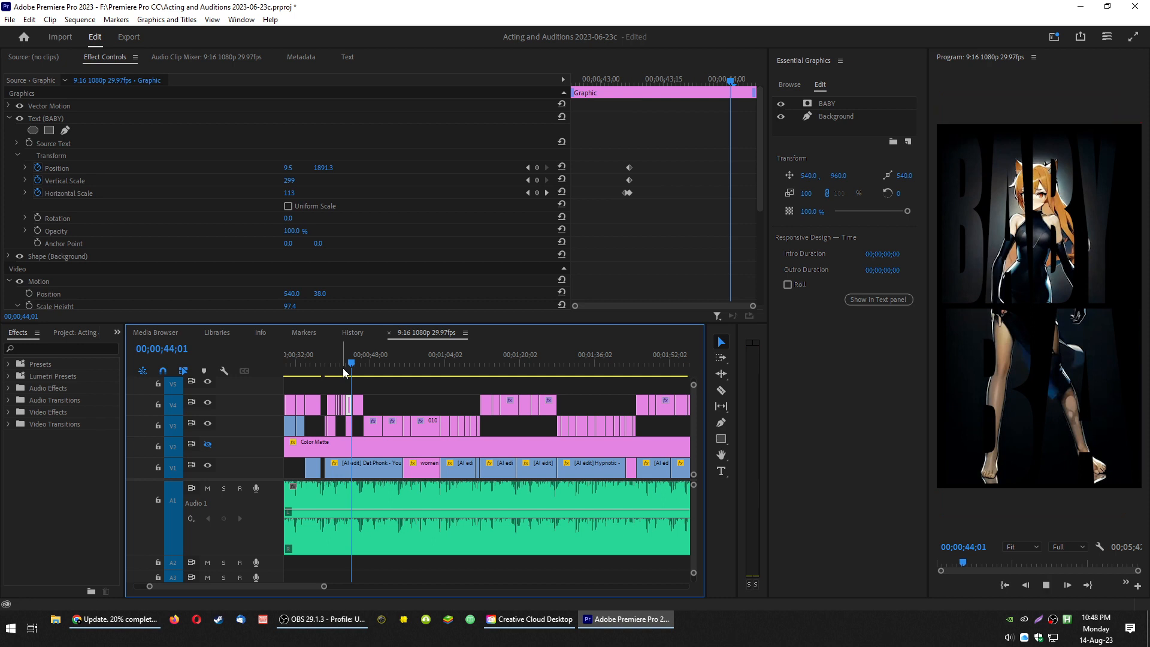
- Advance four frames to 00;00;44;05 to examine the stacked BABY graphics, and play into the YEAH graphic up to 00;00;45;07
{"action": "key", "text": "Right"}
{"action": "key", "text": "Right"}
{"action": "key", "text": "Right"}
{"action": "key", "text": "Right"}
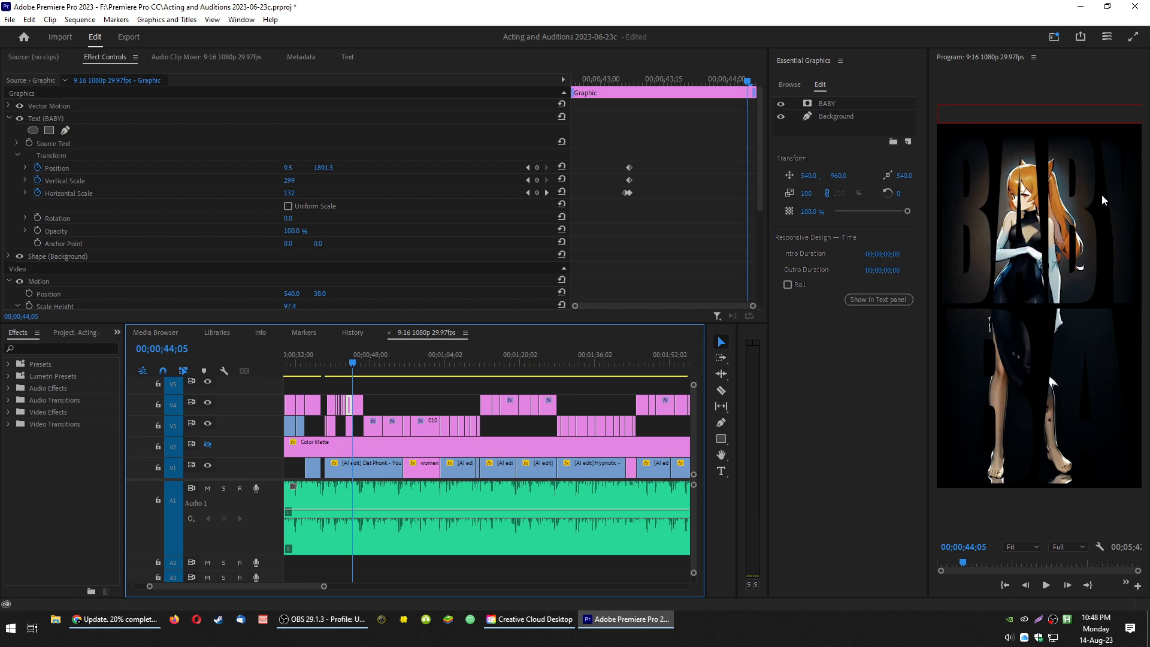
{"action": "key", "text": "space"}
{"action": "key", "text": "space"}
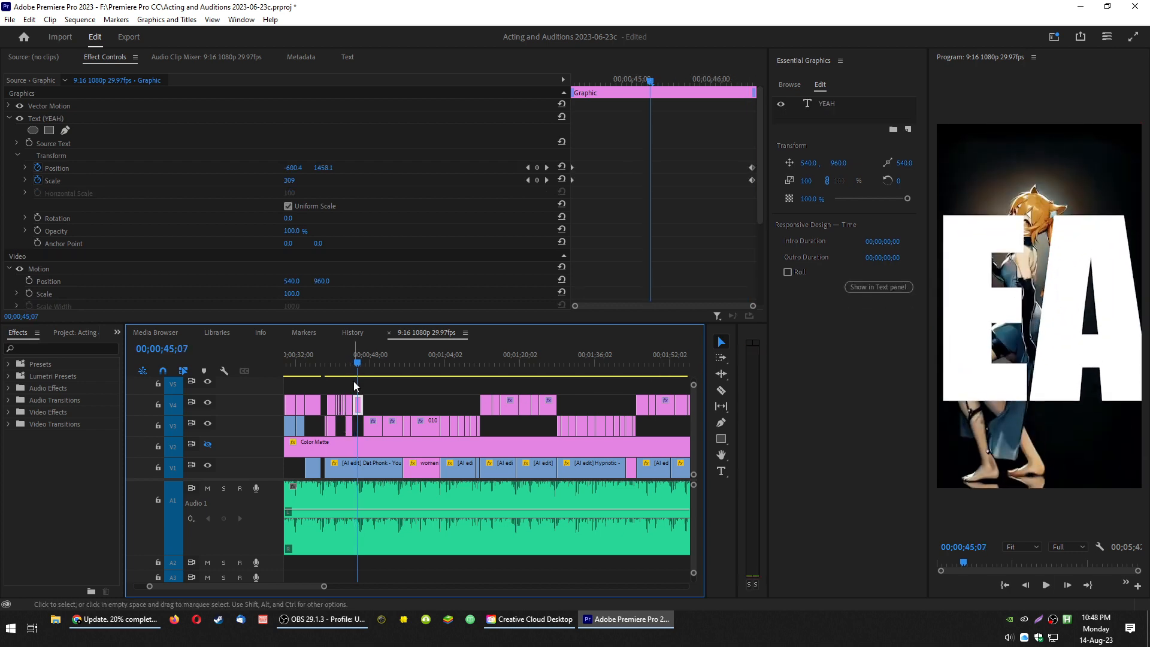
- Compare the horizontal scale keyframes of the BABY graphics on tracks V4 and V3 at 00;00;43;04, and play through to YEAH
{"action": "key", "text": "="}
{"action": "key", "text": "="}
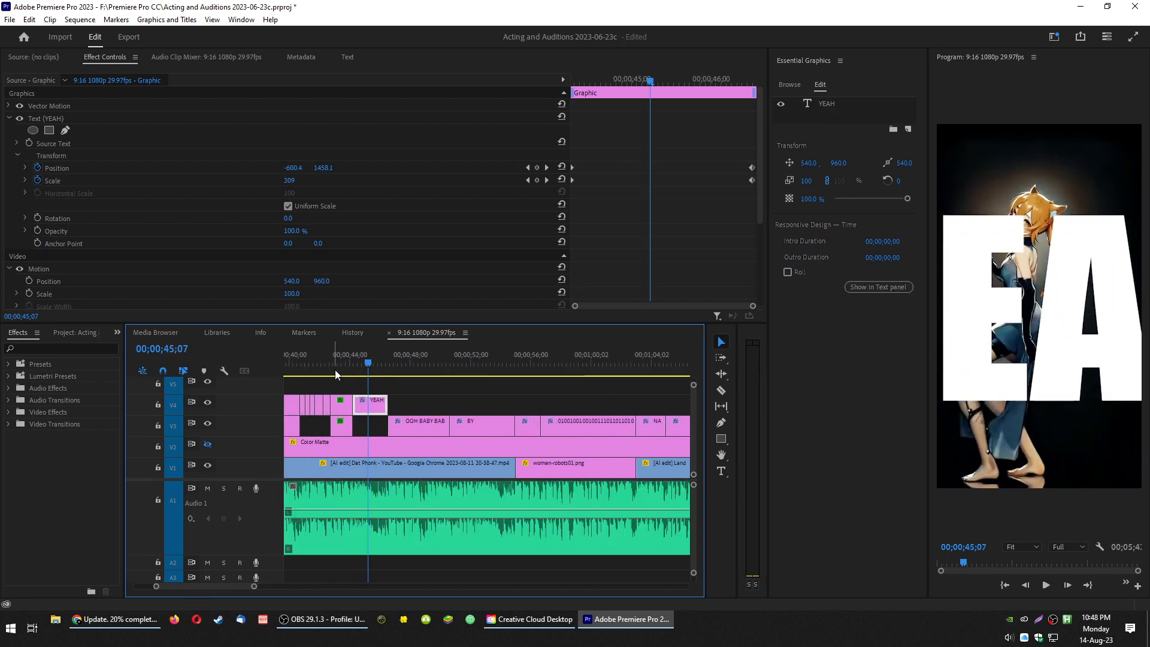
{"action": "left_click", "coordinate": [337, 362]}
{"action": "left_click", "coordinate": [339, 407]}
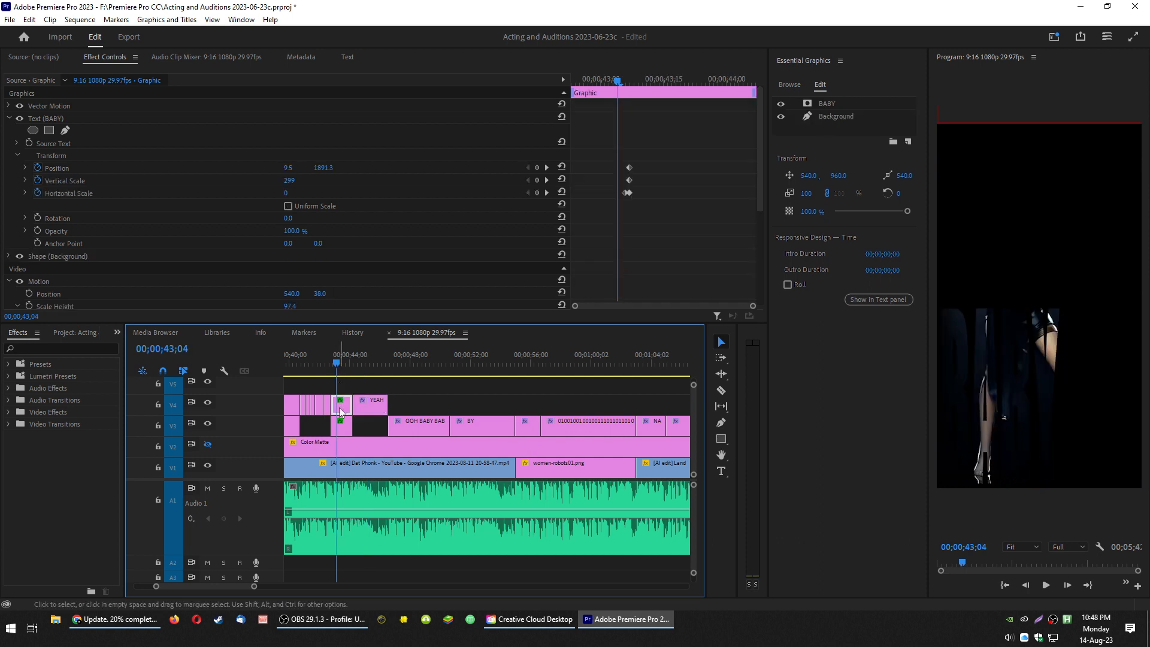
{"action": "left_click", "coordinate": [338, 422]}
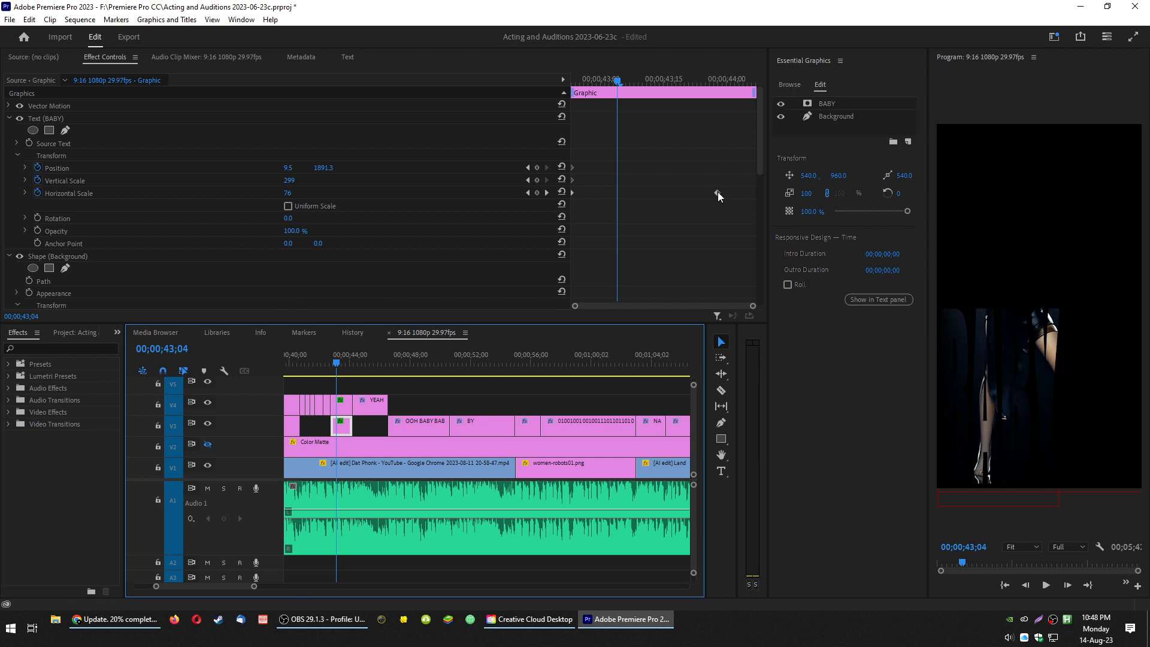
{"action": "key", "text": "space"}
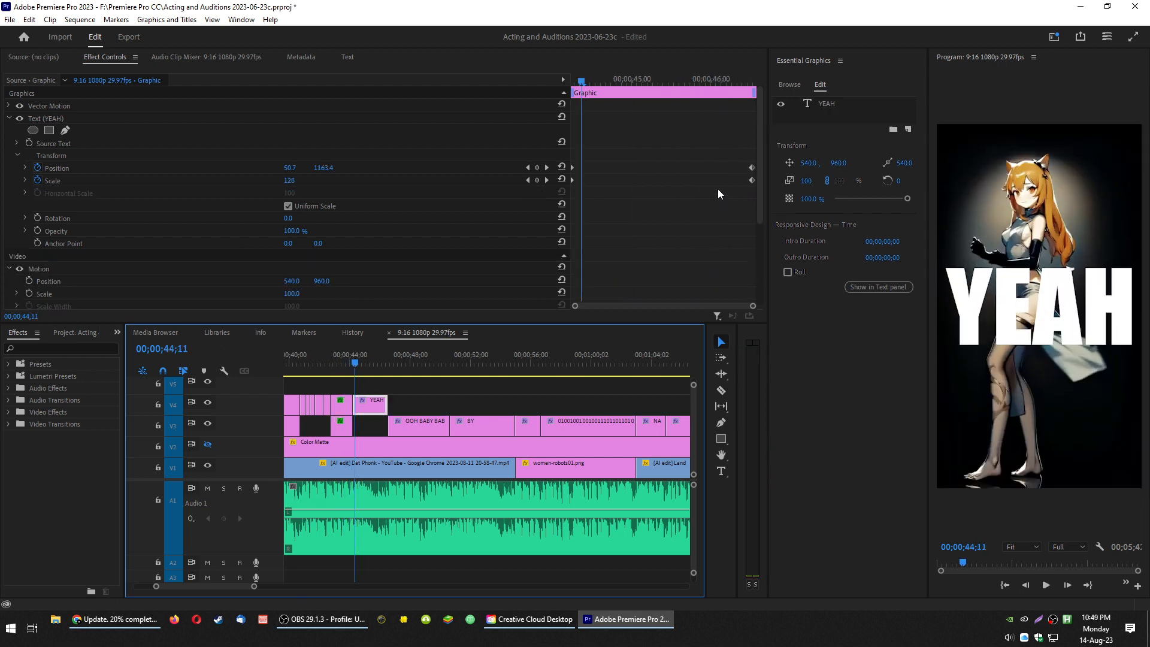
- Inspect the last horizontal scale keyframe of the BABY graphic on V3 at 00;00;43;28 and scrub back to 00;00;43;26
{"action": "left_click", "coordinate": [345, 363]}
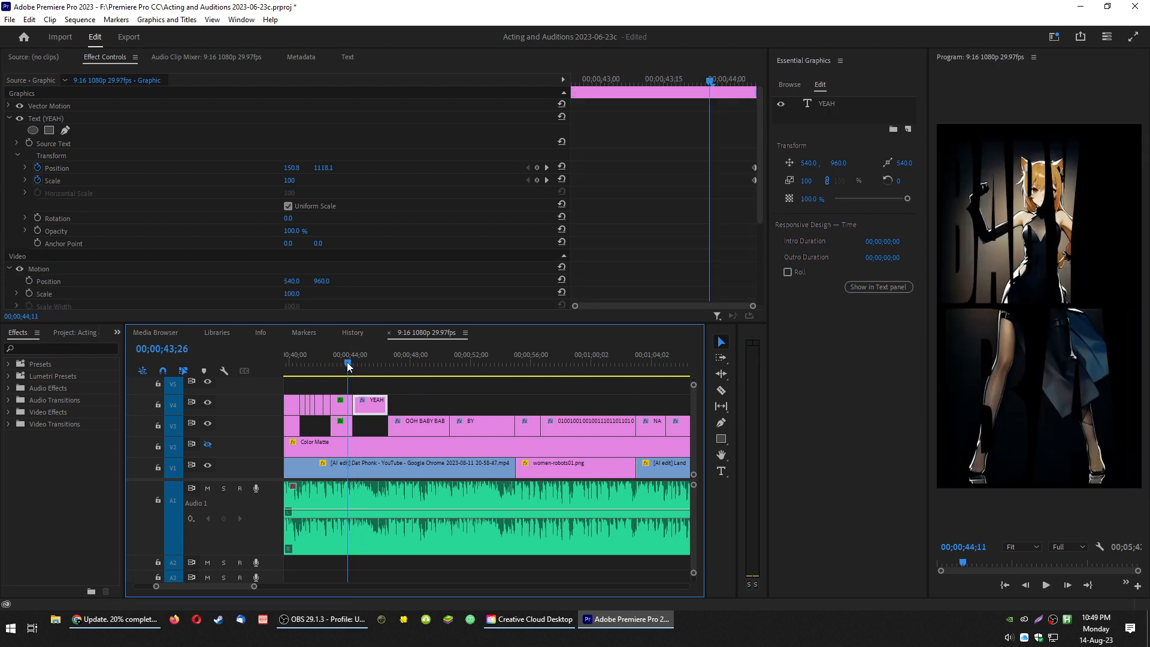
{"action": "left_click", "coordinate": [341, 424]}
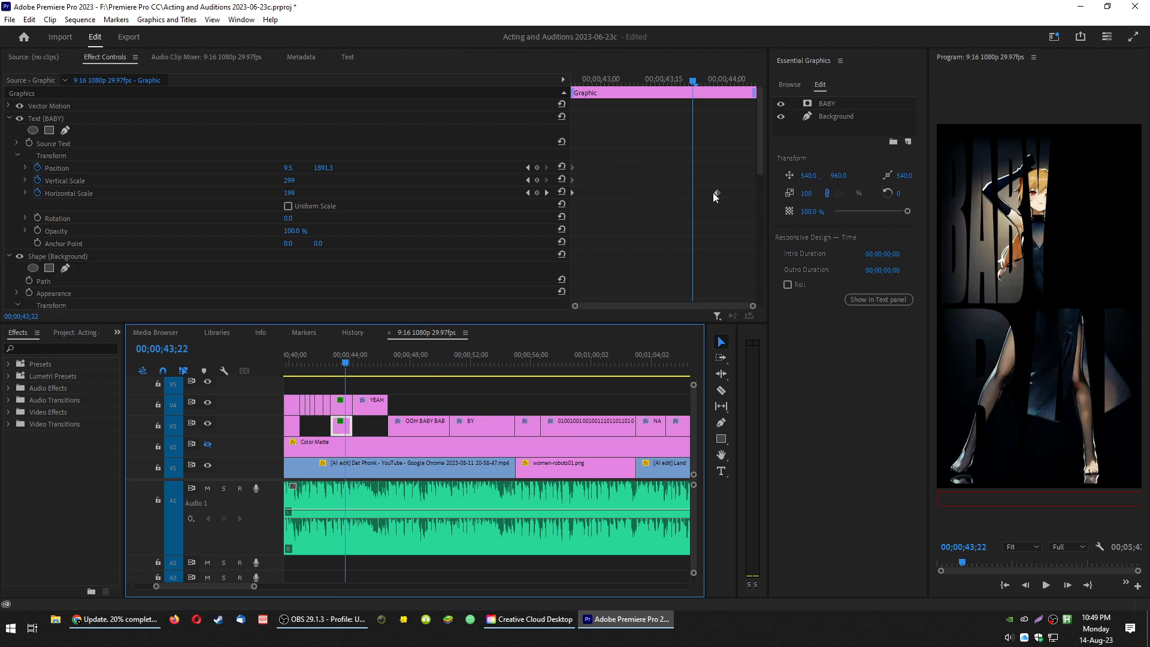
{"action": "left_click", "coordinate": [717, 193]}
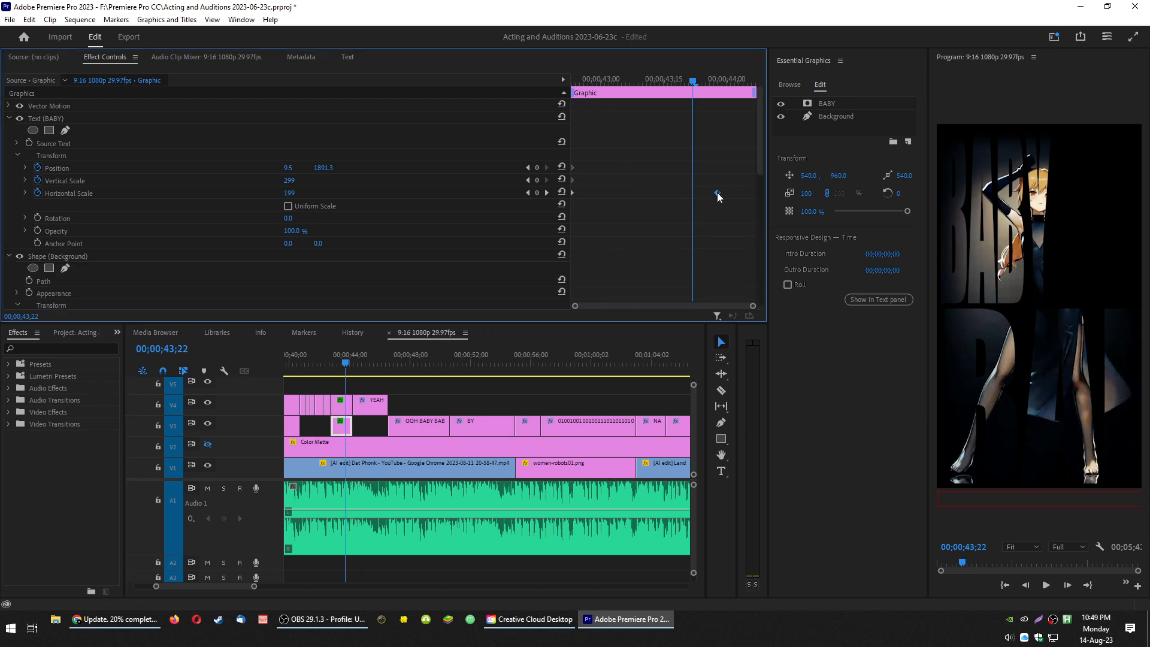
{"action": "left_click", "coordinate": [718, 82]}
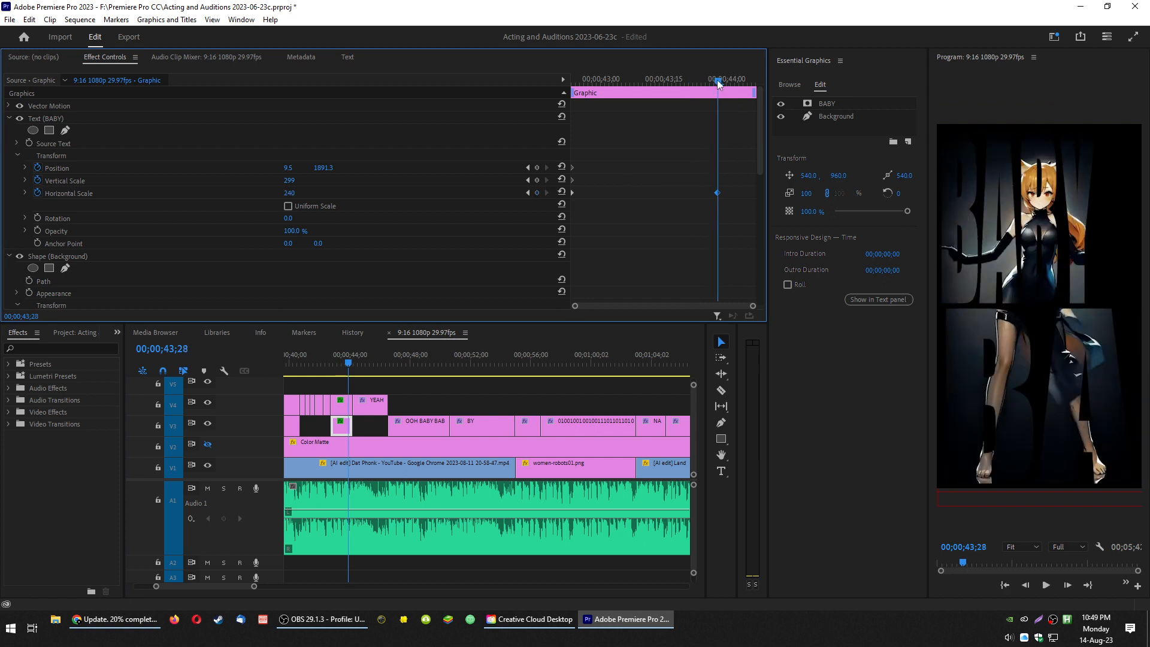
{"action": "mouse_move", "coordinate": [718, 85]}
{"action": "left_mouse_down"}
{"action": "mouse_move", "coordinate": [698, 85]}
{"action": "mouse_move", "coordinate": [709, 85]}
{"action": "left_mouse_up"}
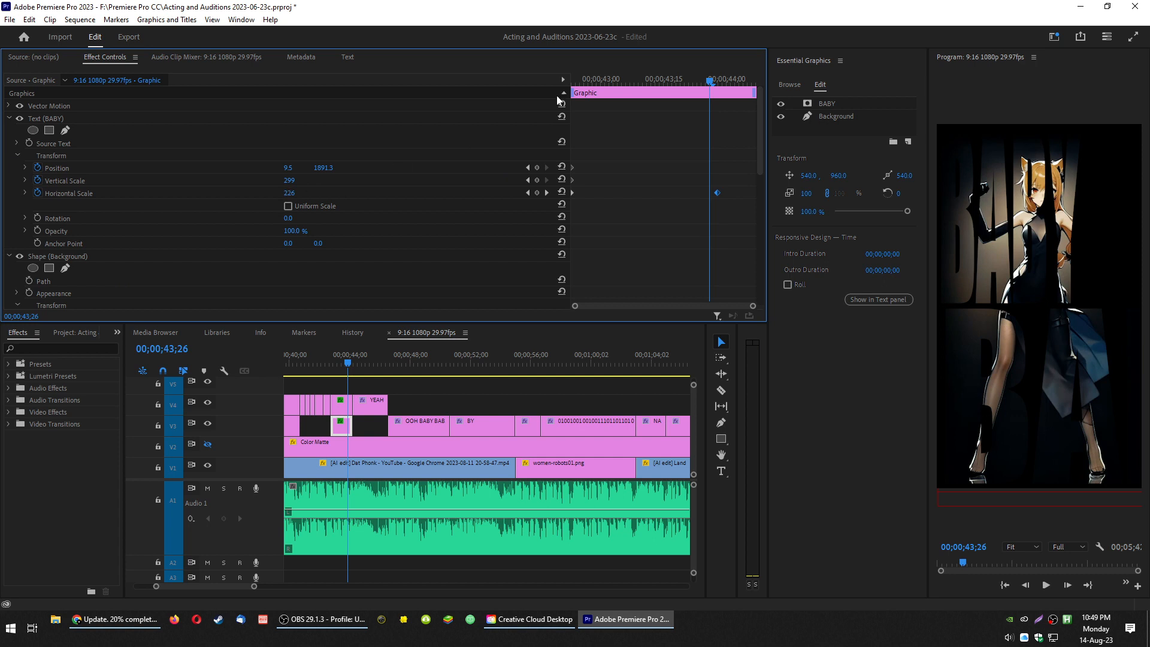
- Scrub back to 00;00;43;08 to examine the V3 BABY graphic's widening, and play both BABY graphics from 00;00;42;25
{"action": "left_click_drag", "start_coordinate": [711, 85], "coordinate": [663, 149]}
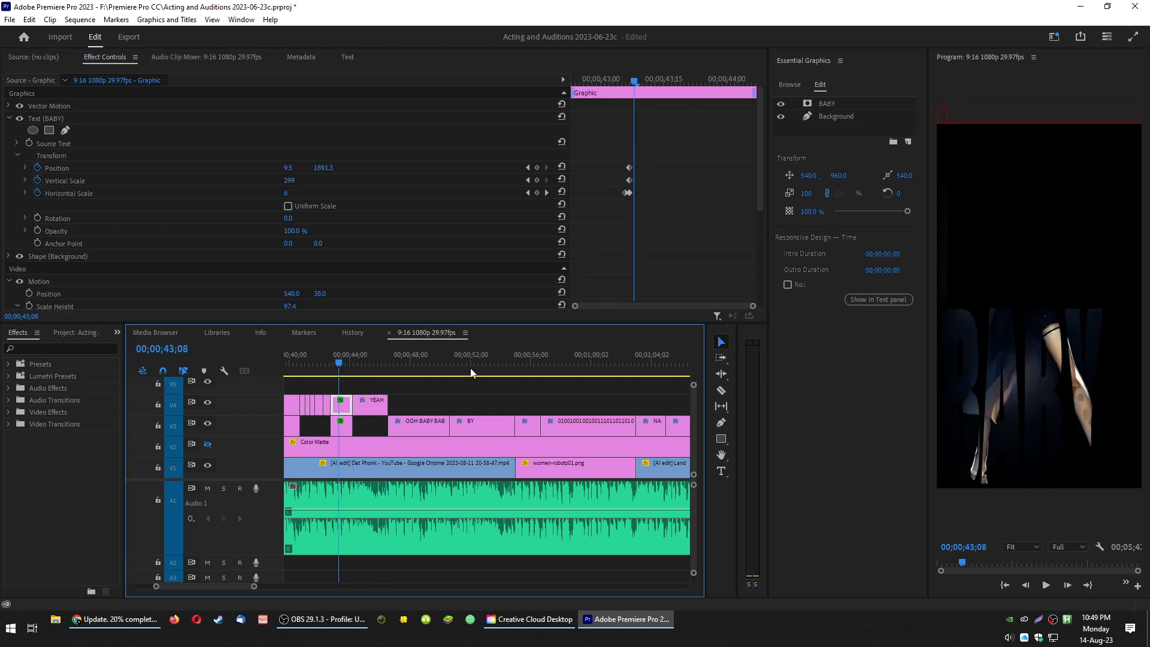
{"action": "left_click", "coordinate": [343, 426]}
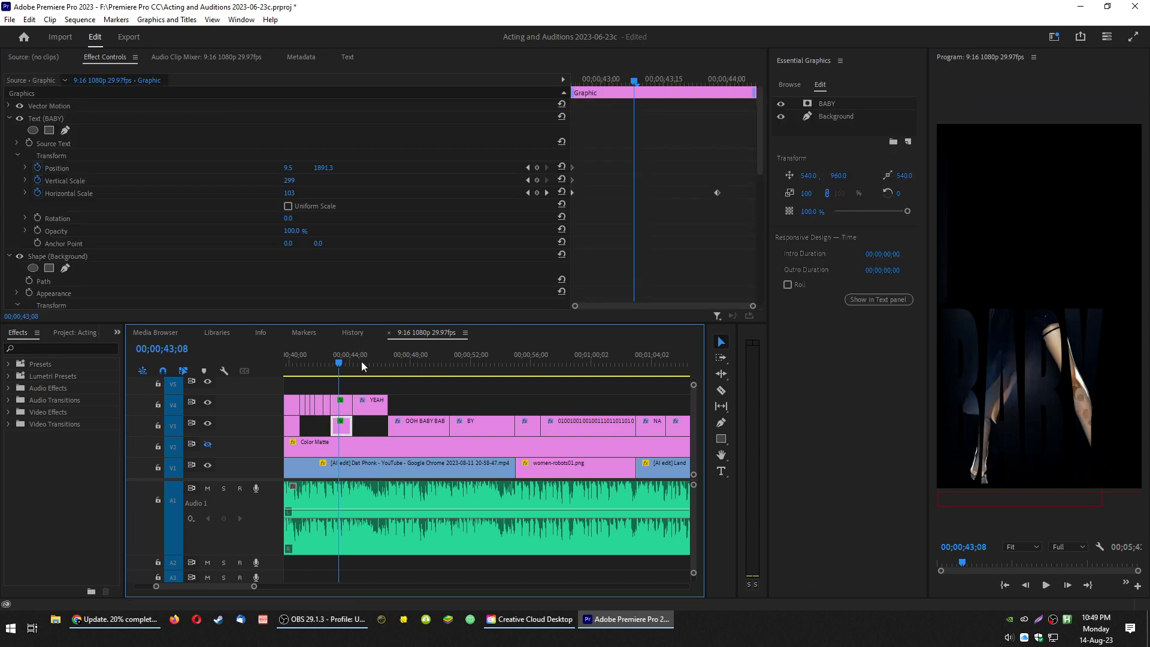
{"action": "mouse_move", "coordinate": [341, 363]}
{"action": "left_mouse_down"}
{"action": "mouse_move", "coordinate": [363, 367]}
{"action": "mouse_move", "coordinate": [332, 368]}
{"action": "left_mouse_up"}
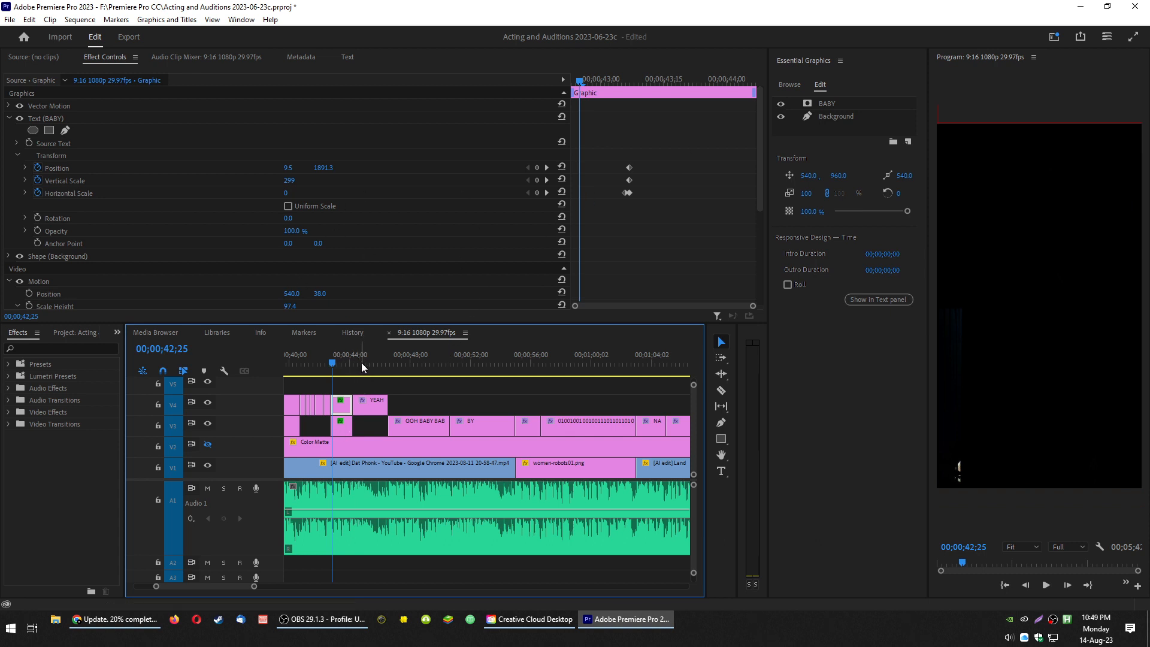
{"action": "key", "text": "space"}
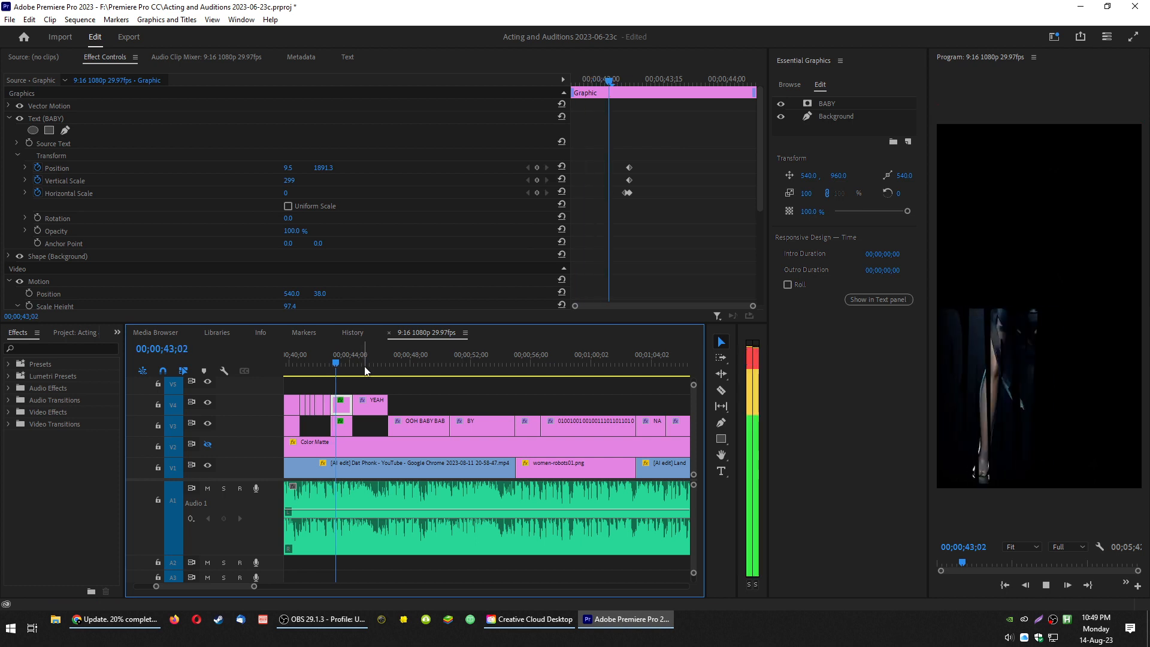
- Move the last horizontal scale keyframe of the BABY graphic on V3 to the end of its clip at 00;00;44;07
{"action": "left_click", "coordinate": [324, 361]}
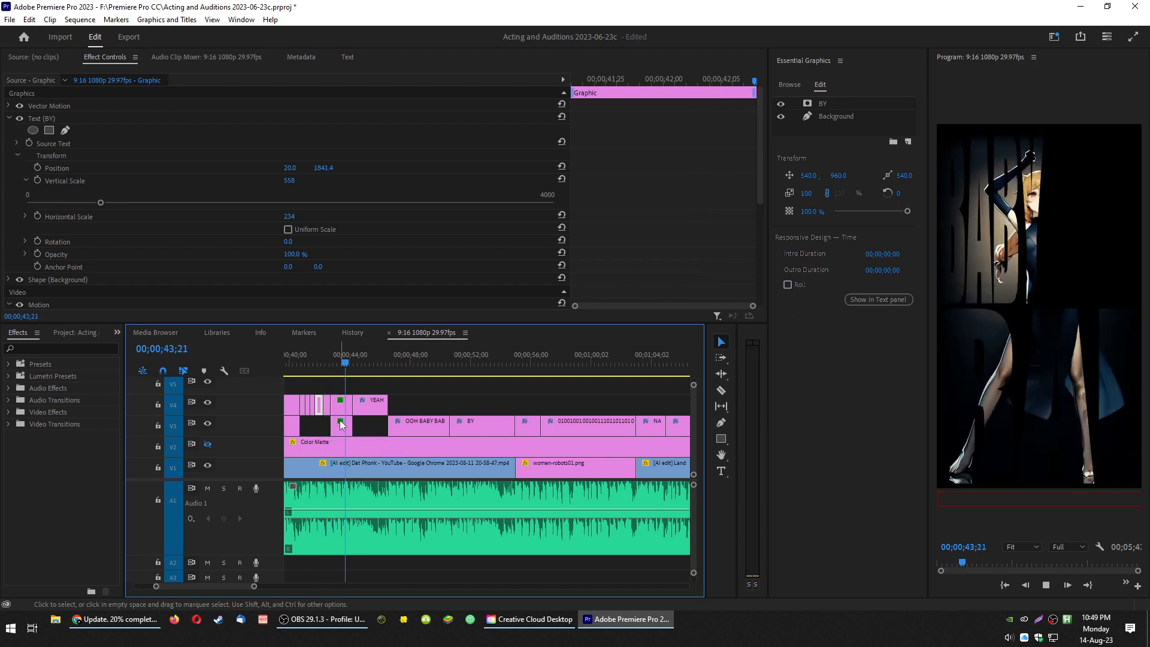
{"action": "left_click", "coordinate": [340, 423]}
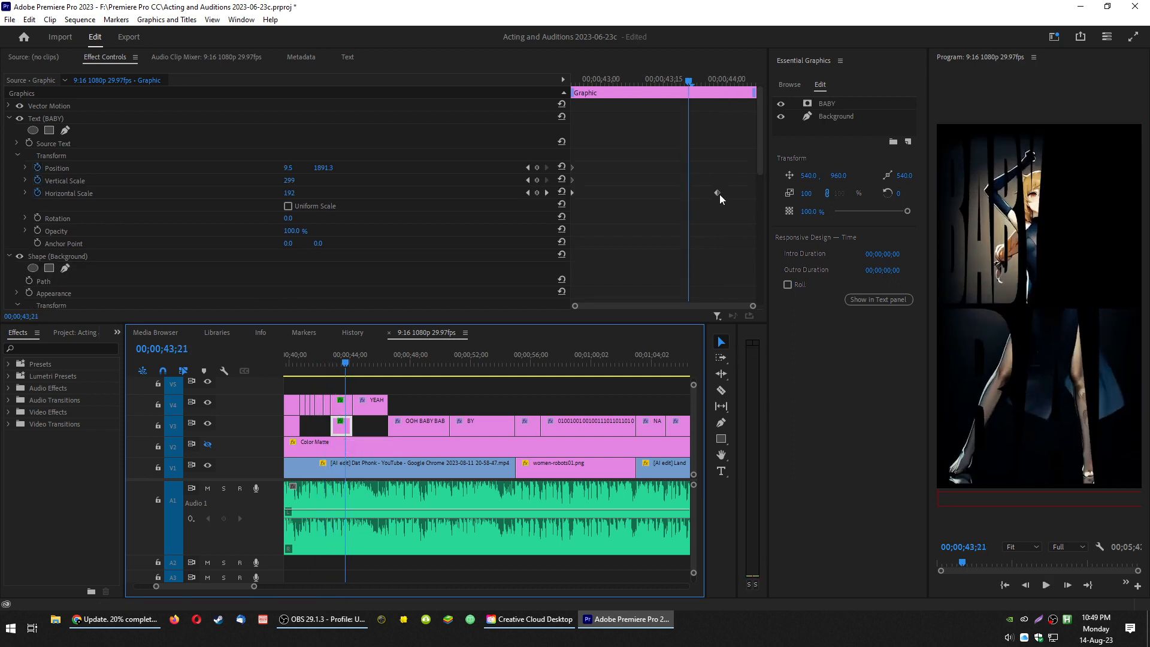
{"action": "left_click_drag", "start_coordinate": [718, 193], "coordinate": [765, 193]}
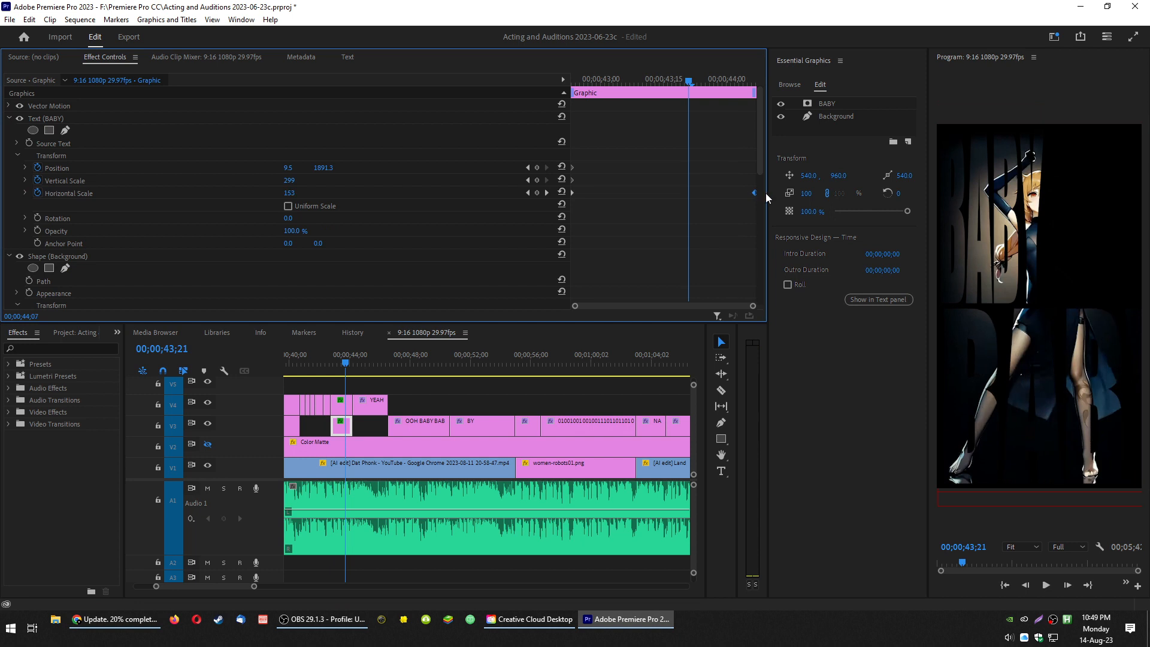
- Replay the BA, BY and BABY graphics through YEAH several times to check the retimed widening, pausing at 00;00;43;12
{"action": "left_click", "coordinate": [307, 366]}
{"action": "key", "text": "space"}
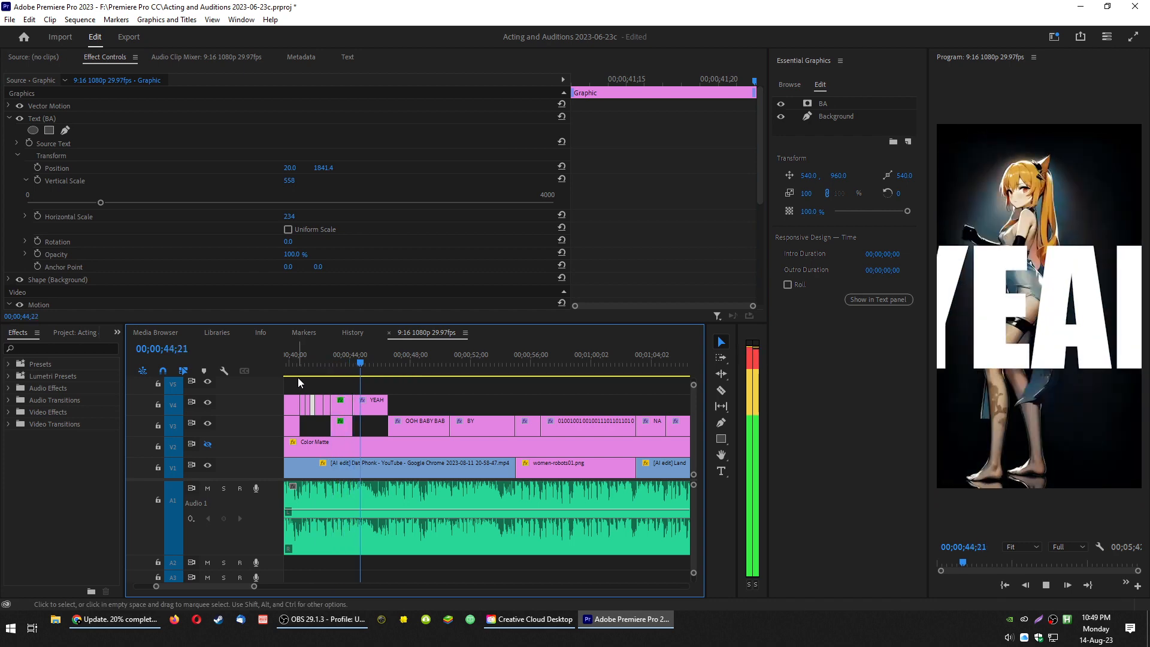
{"action": "left_click", "coordinate": [293, 368]}
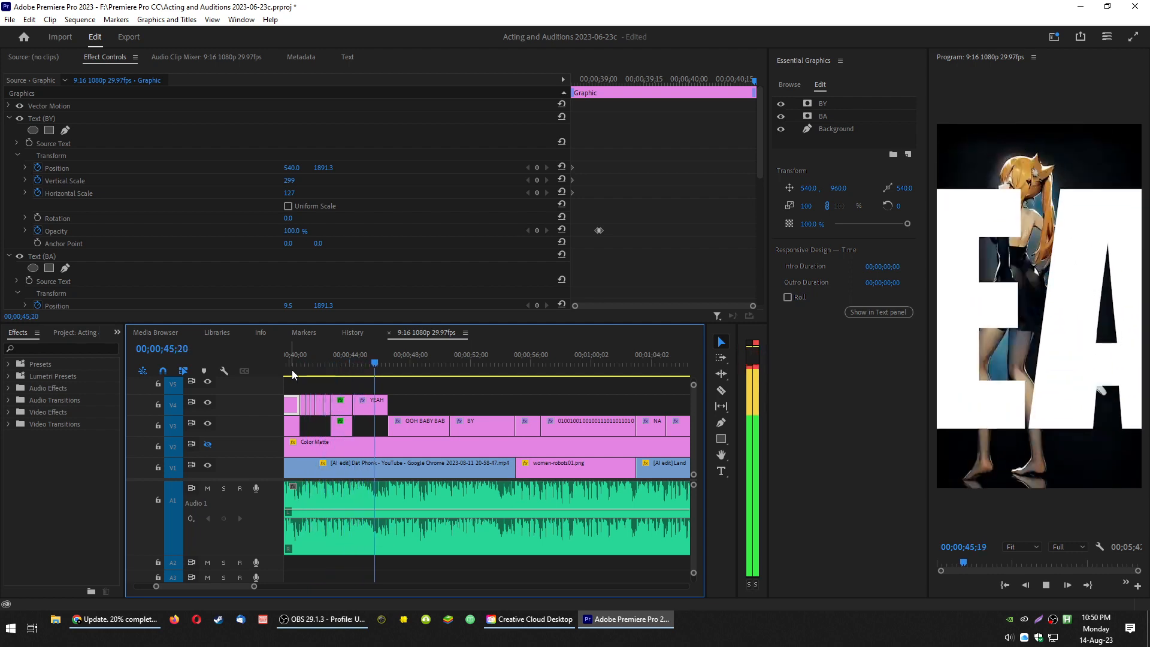
{"action": "key", "text": "space"}
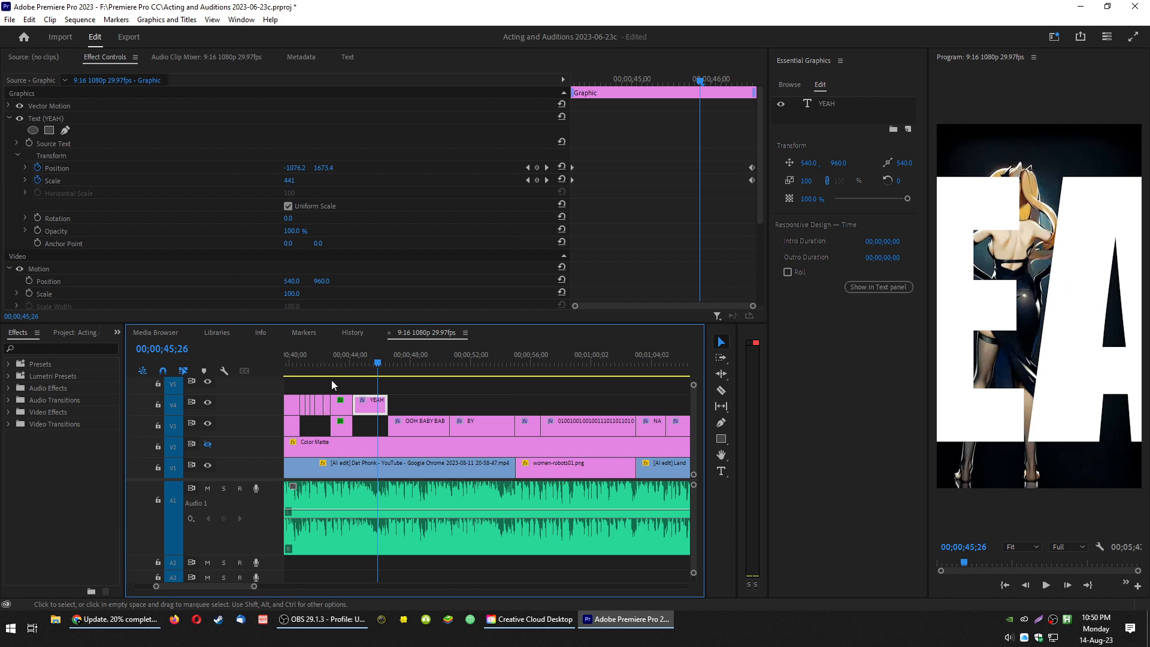
{"action": "left_click", "coordinate": [304, 362]}
{"action": "key", "text": "space"}
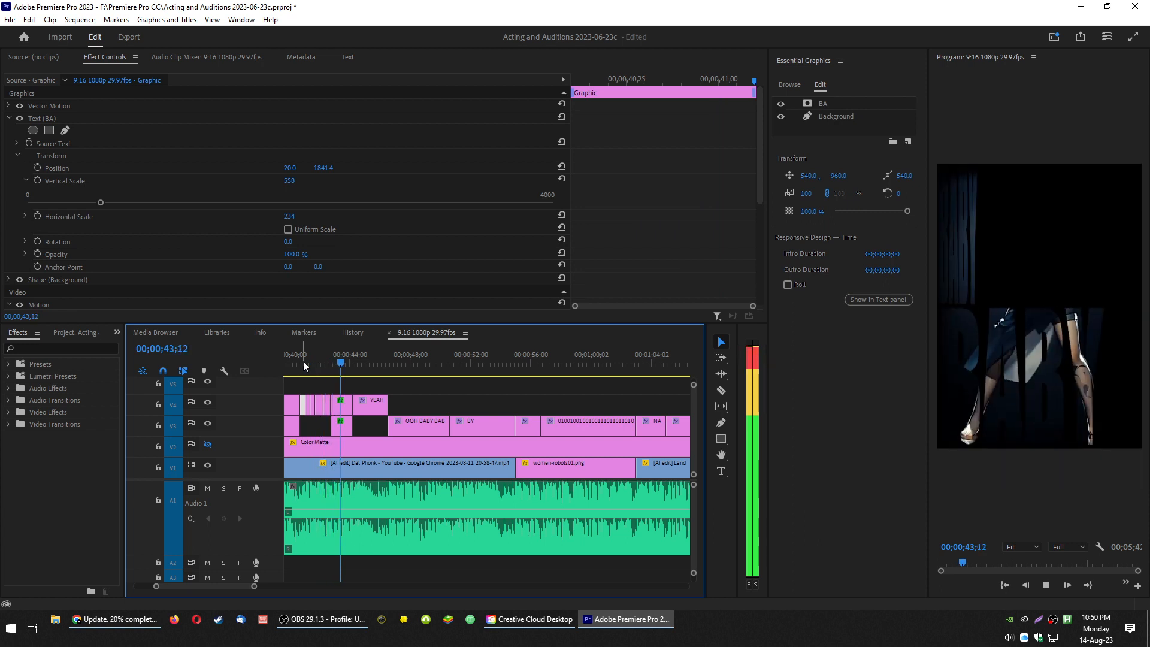
{"action": "key", "text": "space"}
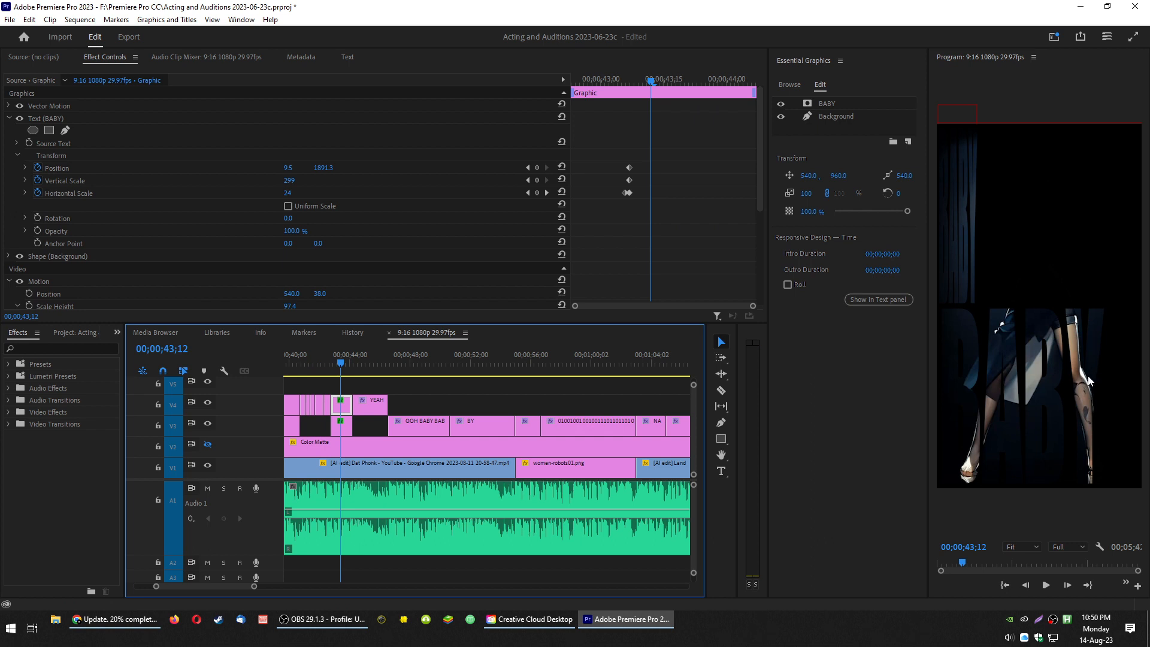
- Check the final horizontal scale keyframe of the BABY graphic on V3 against the frames at 00;00;44;06 and 00;00;44;07
{"action": "left_click", "coordinate": [343, 427]}
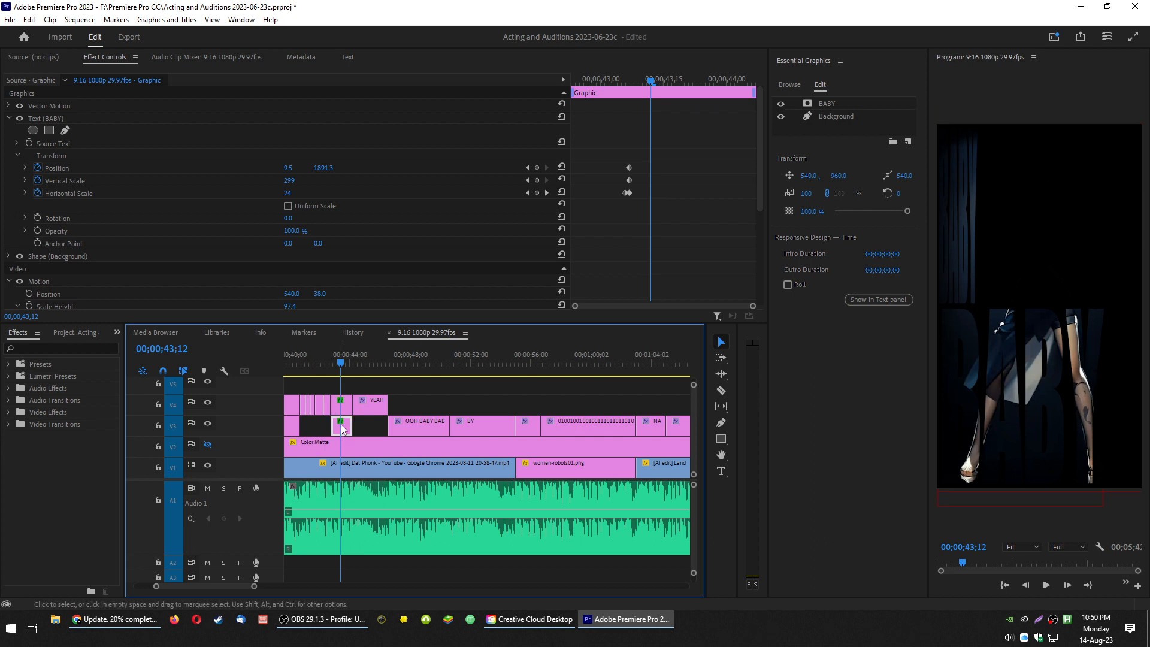
{"action": "left_click", "coordinate": [753, 190]}
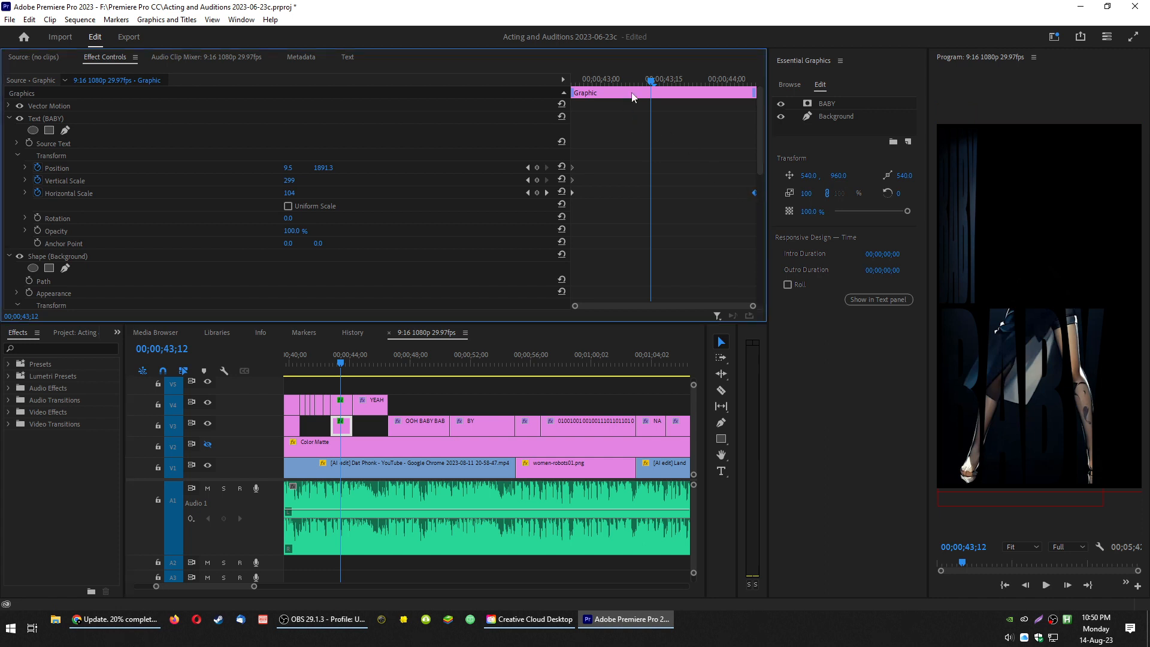
{"action": "left_click_drag", "start_coordinate": [650, 81], "coordinate": [772, 80]}
{"action": "key", "text": "Left"}
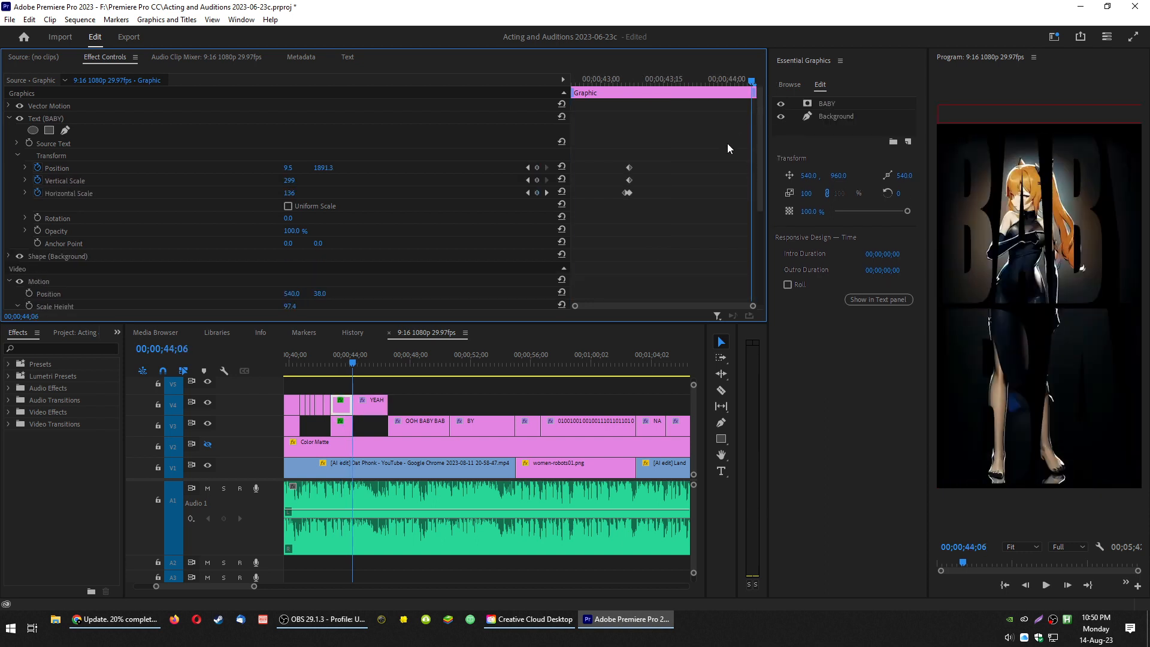
{"action": "left_click", "coordinate": [343, 433]}
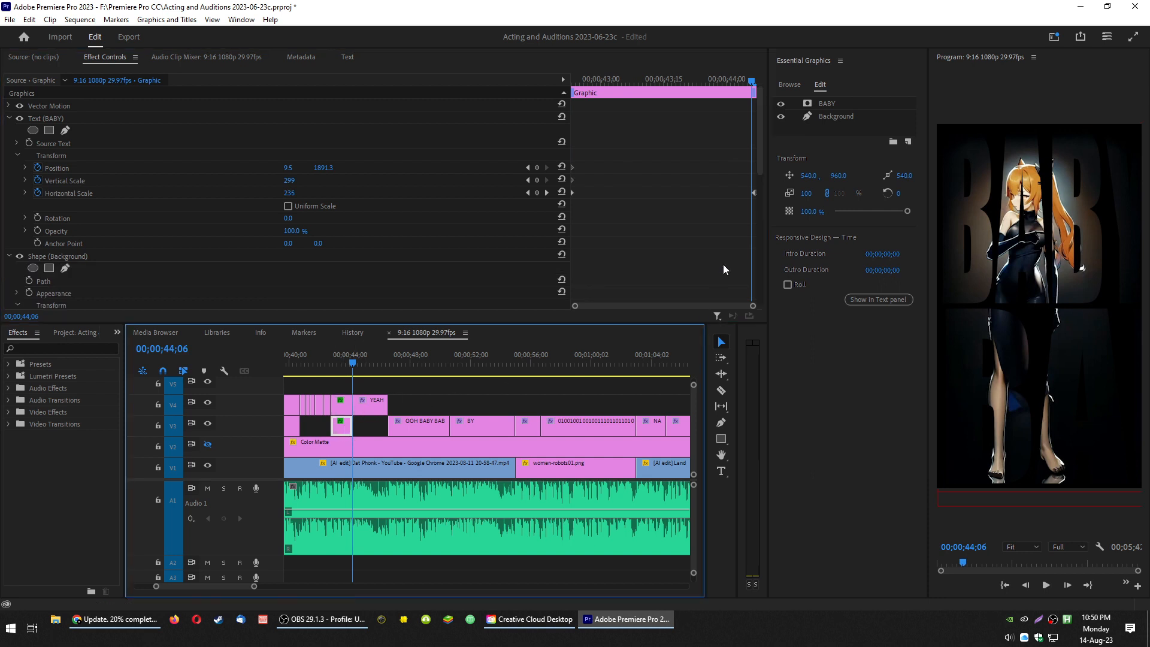
{"action": "key", "text": "Right"}
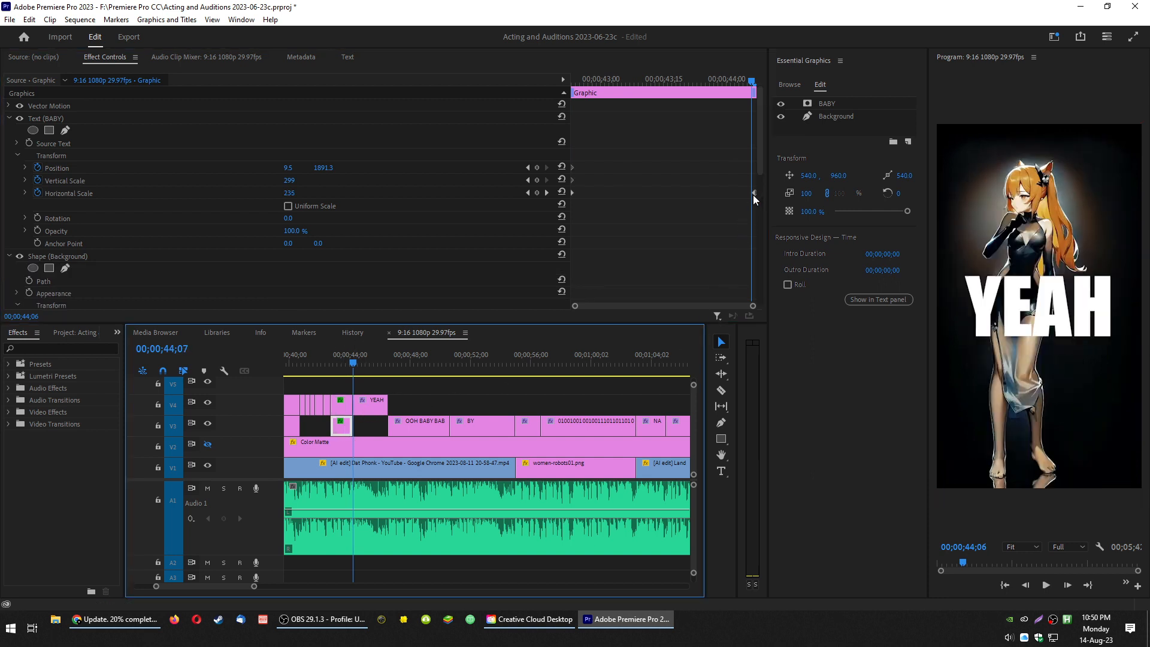
{"action": "key", "text": "Left"}
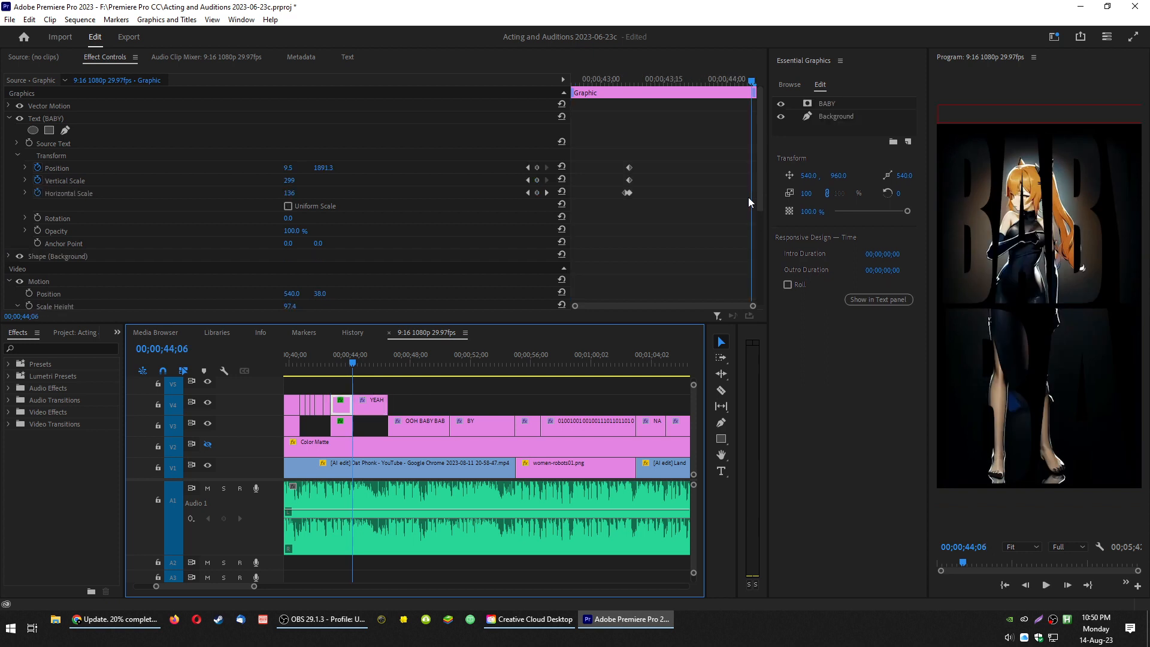
{"action": "left_click", "coordinate": [339, 430]}
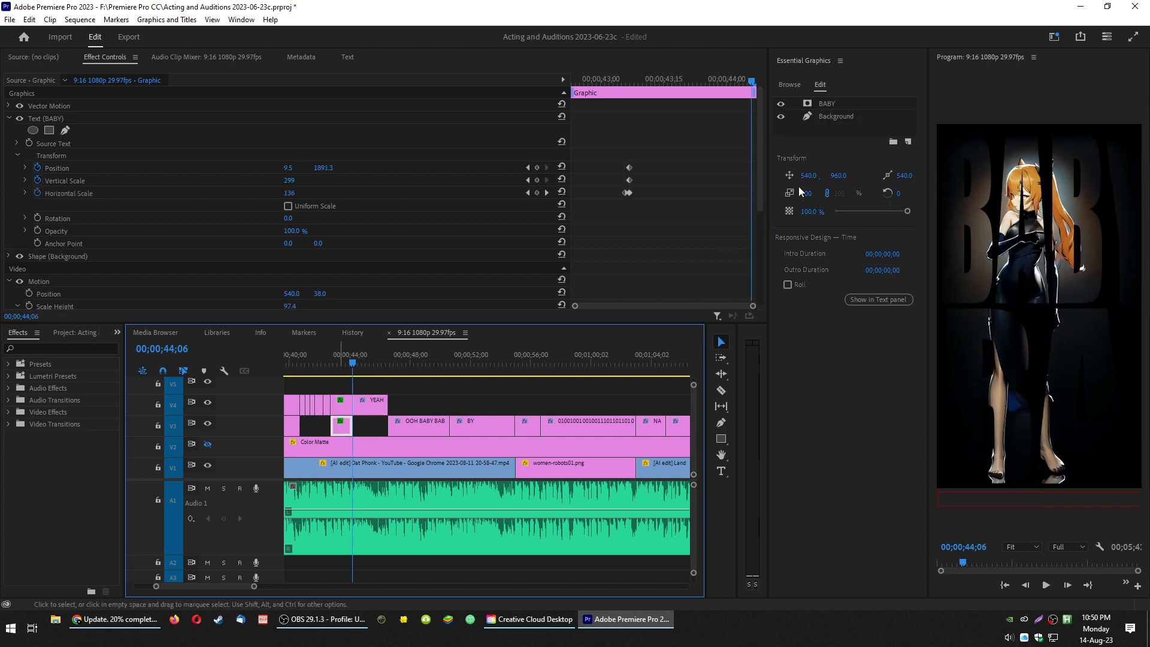
- Set the last horizontal scale keyframe of the BABY graphic on V3 to 250 and move it to the end of its clip
{"action": "left_click_drag", "start_coordinate": [755, 192], "coordinate": [763, 194]}
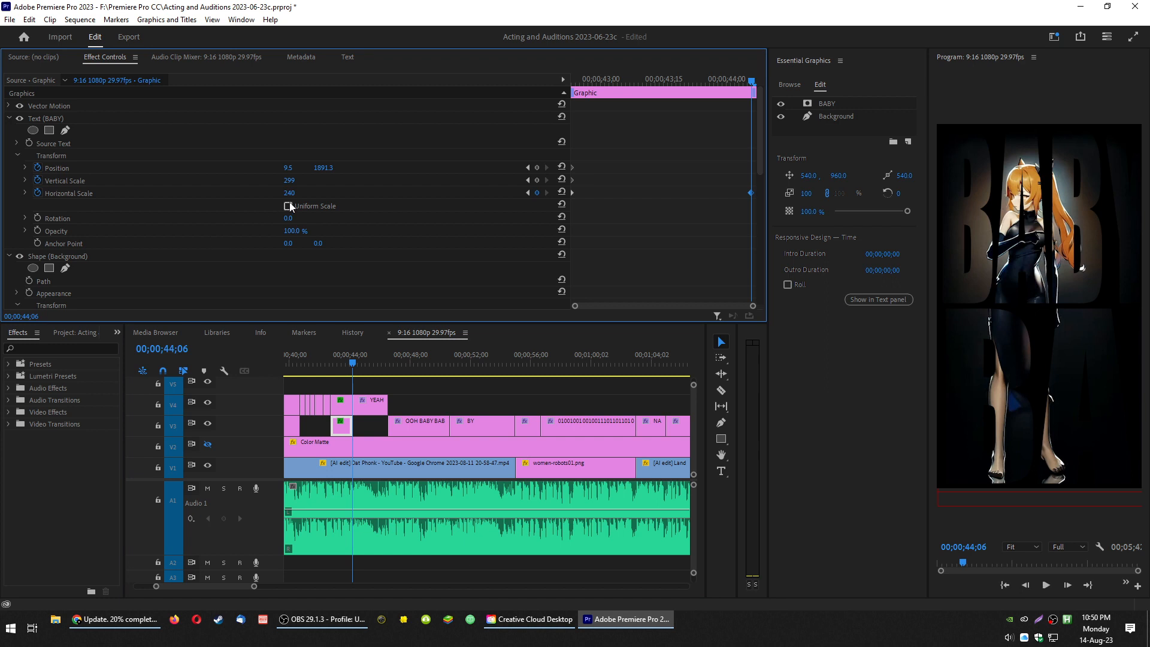
{"action": "left_click_drag", "start_coordinate": [290, 193], "coordinate": [300, 192]}
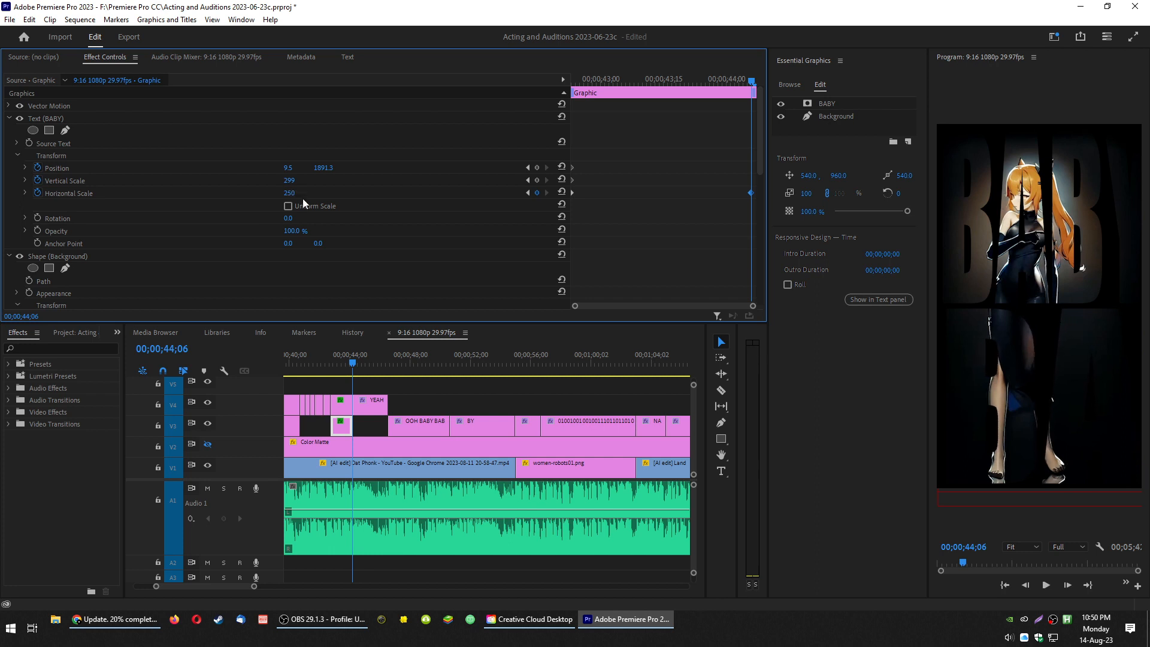
{"action": "left_click_drag", "start_coordinate": [751, 194], "coordinate": [763, 198]}
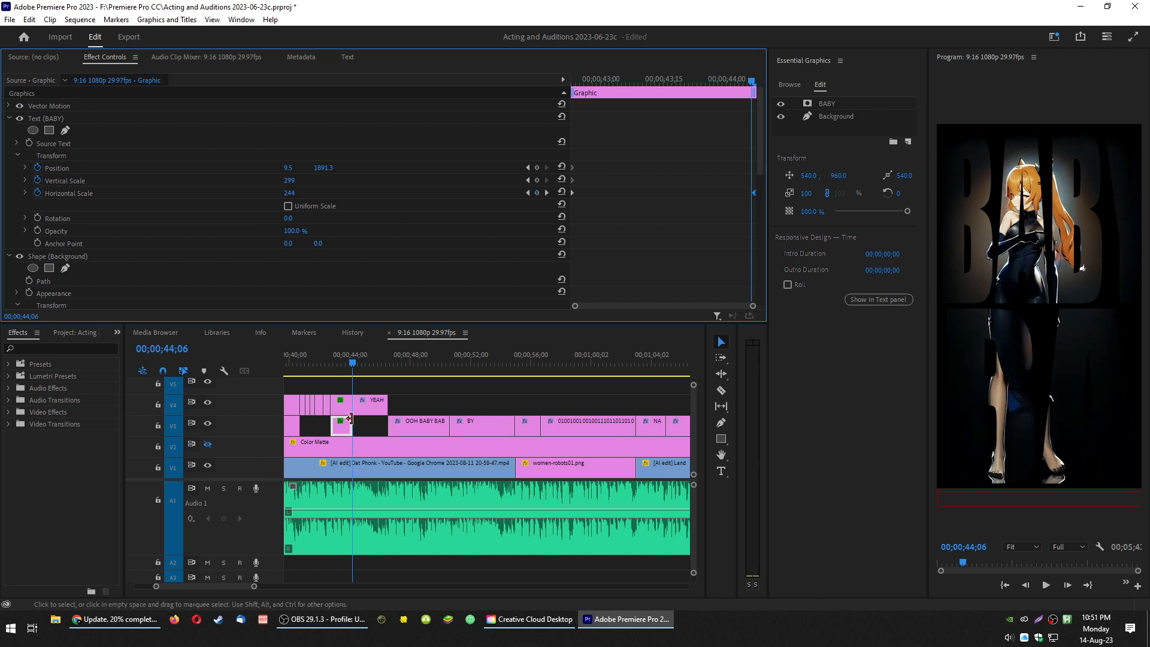
- Replay the BY, OOH and BABY graphics to check the V3 BABY widening, pausing at 00;00;43;09
{"action": "left_click", "coordinate": [322, 363]}
{"action": "key", "text": "space"}
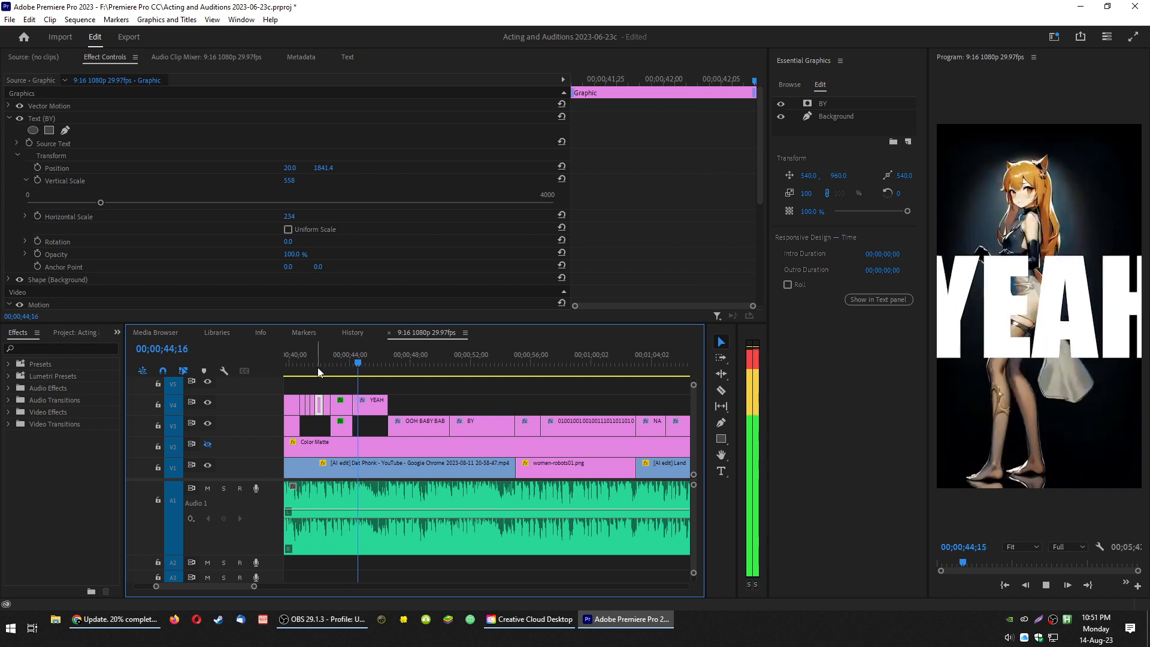
{"action": "left_click", "coordinate": [317, 367]}
{"action": "key", "text": "space"}
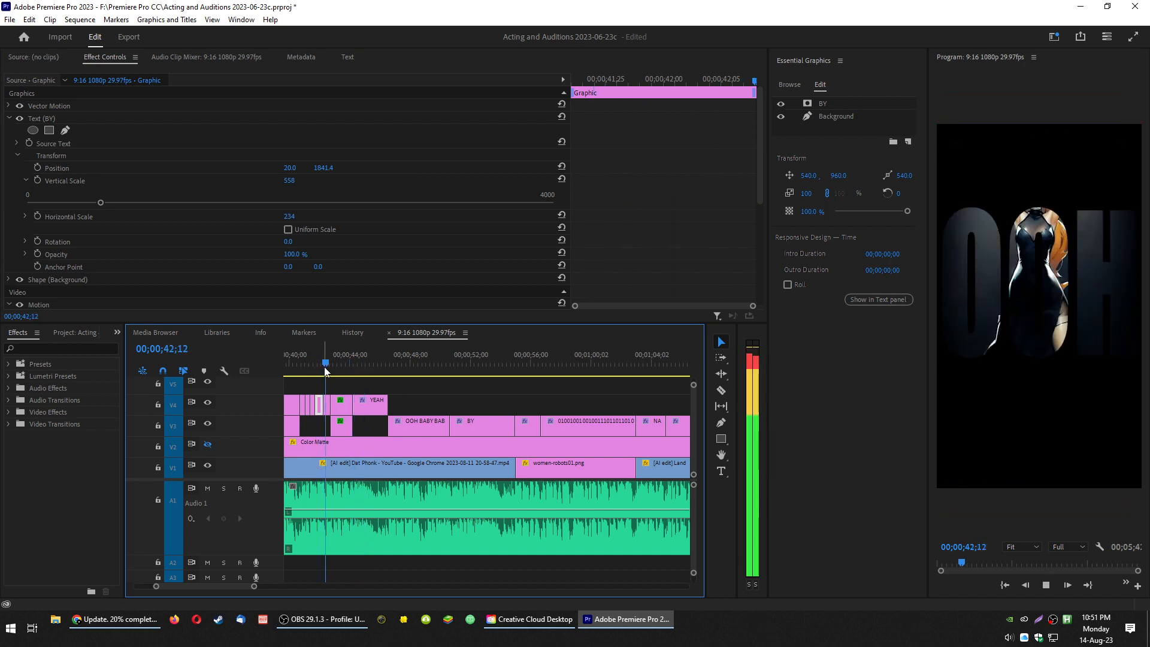
{"action": "key", "text": "space"}
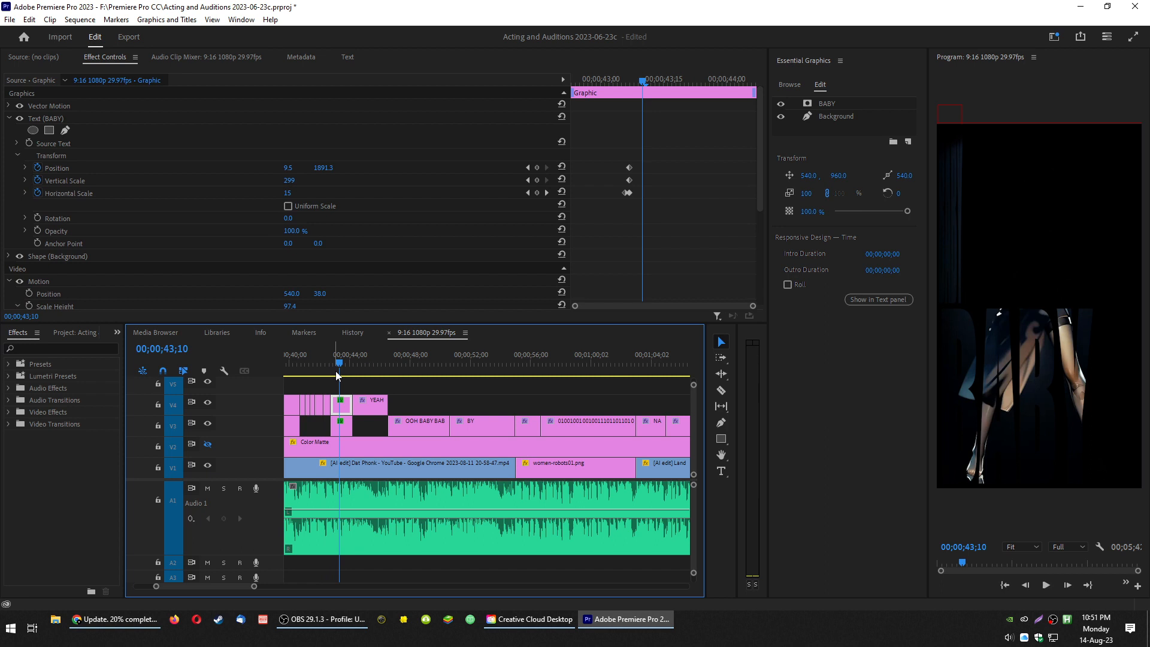
{"action": "left_click", "coordinate": [320, 363]}
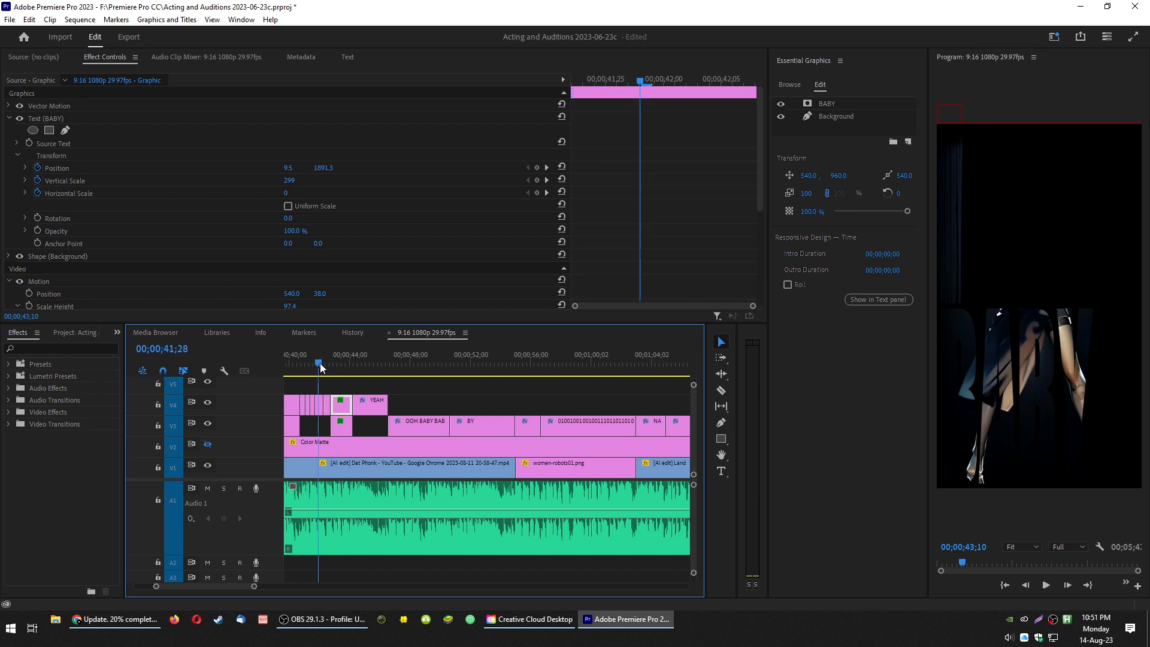
{"action": "key", "text": "space"}
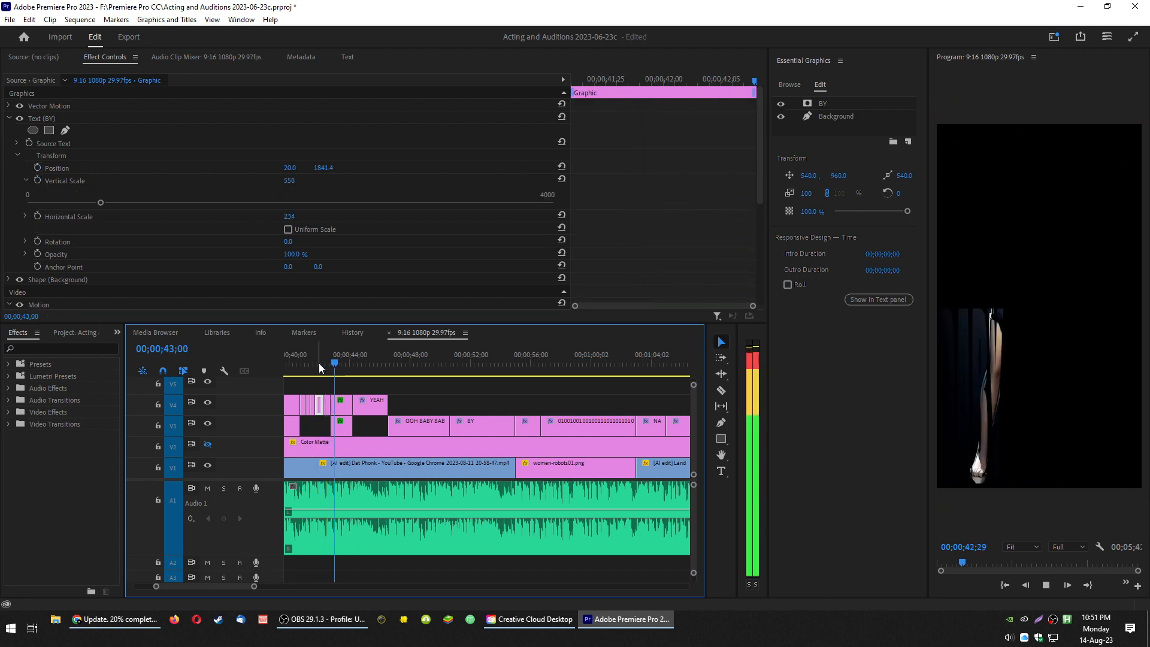
{"action": "key", "text": "space"}
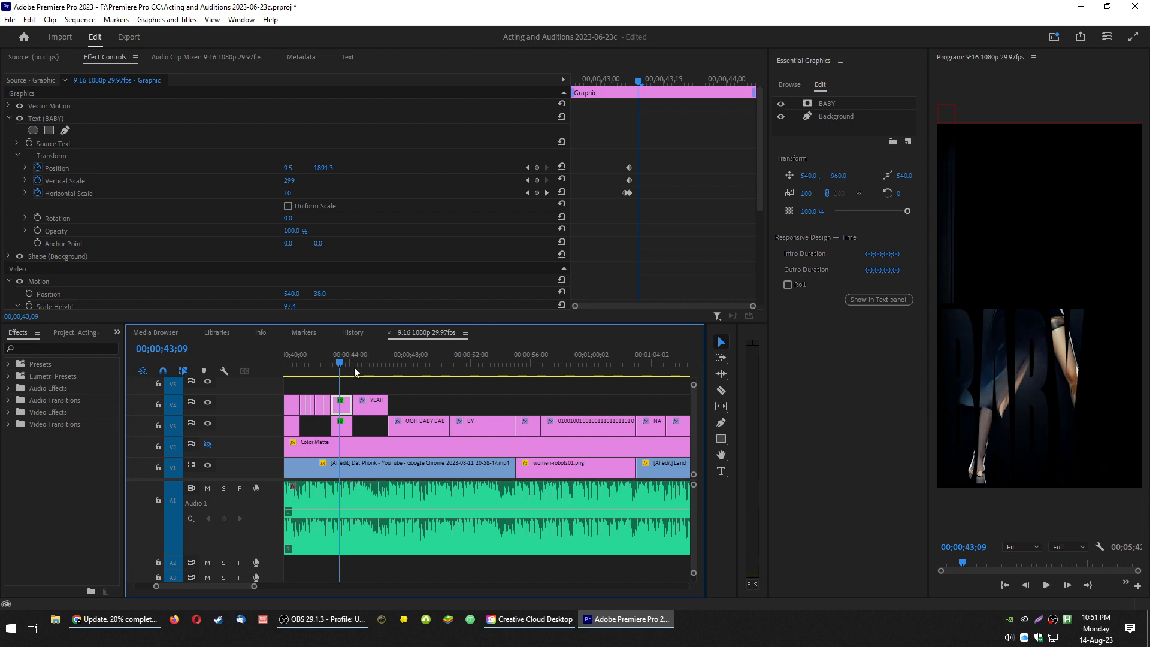
- Replace the last horizontal scale keyframe of the BABY graphic on V3 with a value of 280 at 00;00;44;06
{"action": "left_click", "coordinate": [340, 425]}
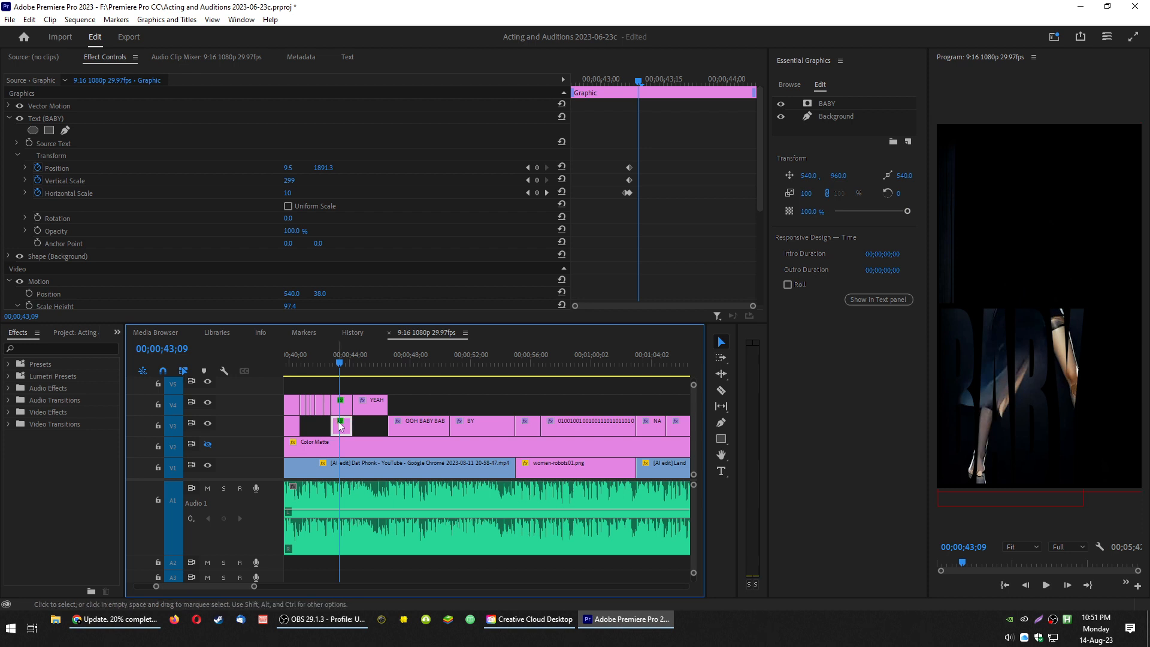
{"action": "left_click", "coordinate": [755, 191]}
{"action": "left_click", "coordinate": [756, 78]}
{"action": "key", "text": "Down"}
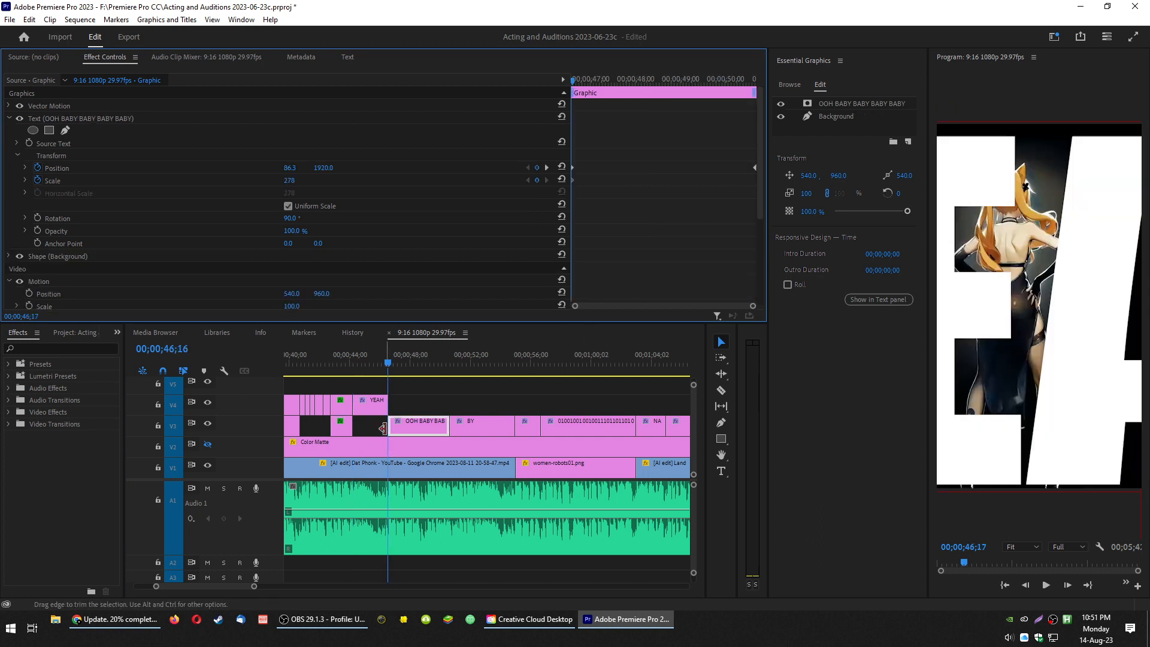
{"action": "left_click", "coordinate": [372, 405]}
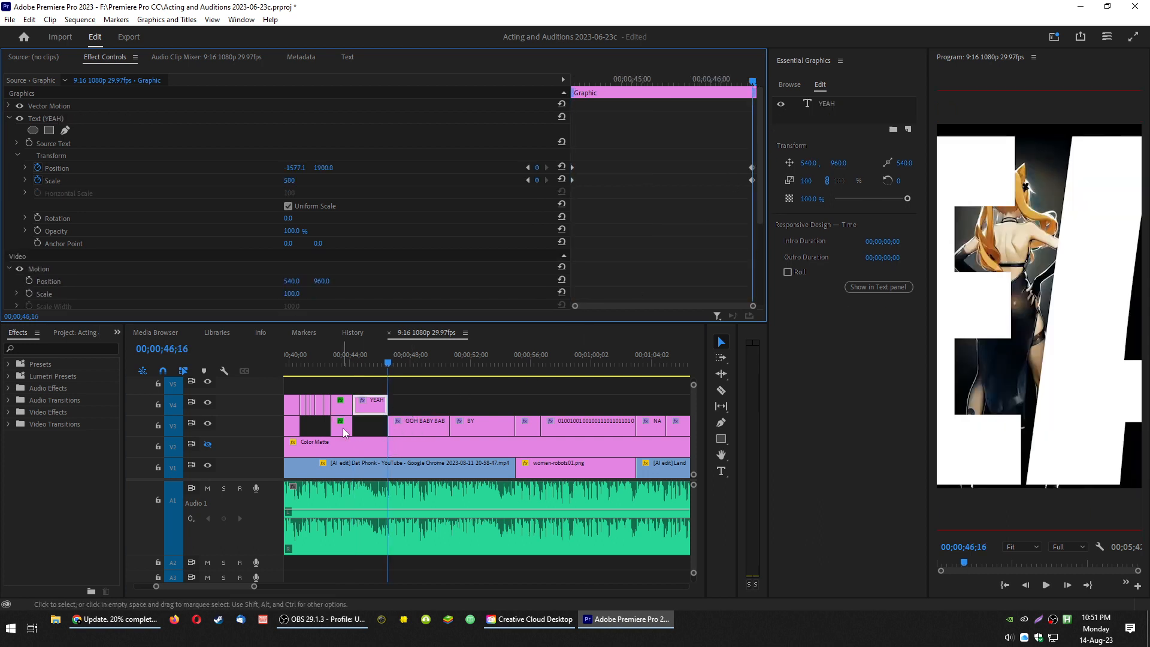
{"action": "key", "text": "Up"}
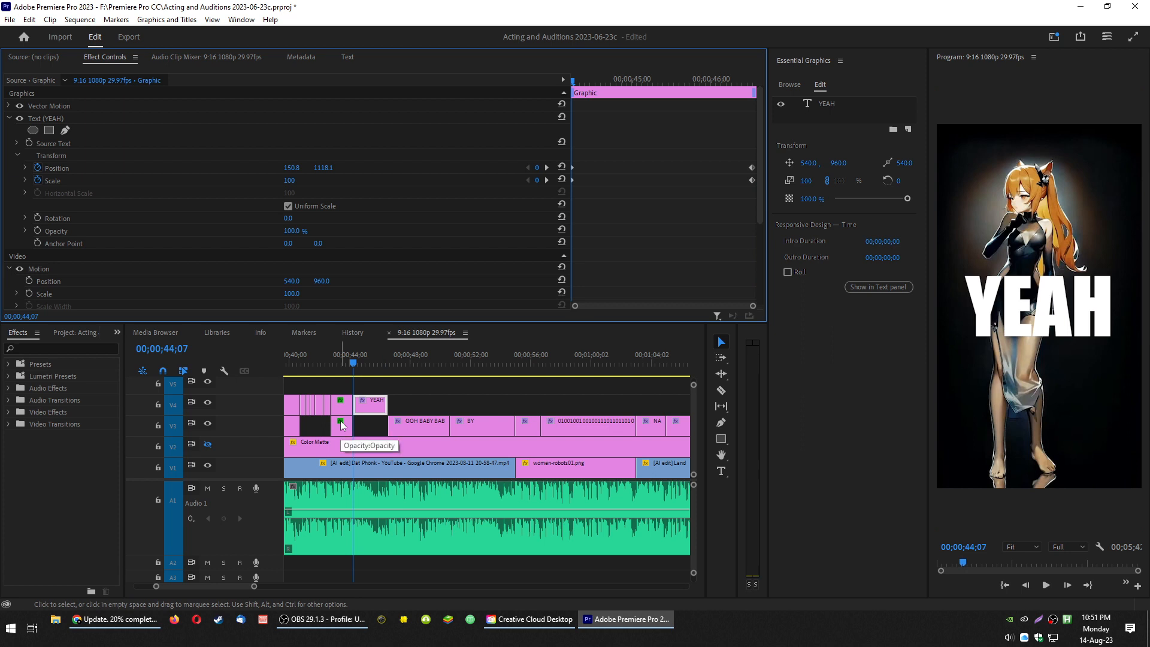
{"action": "left_click", "coordinate": [341, 425]}
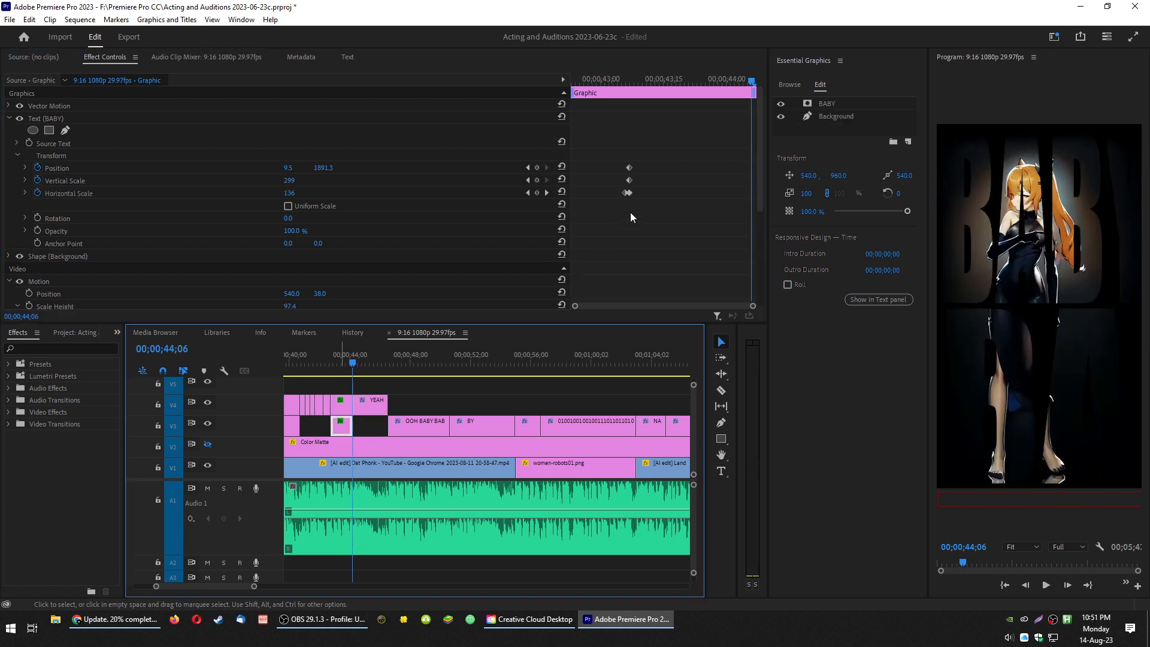
{"action": "left_click", "coordinate": [754, 192]}
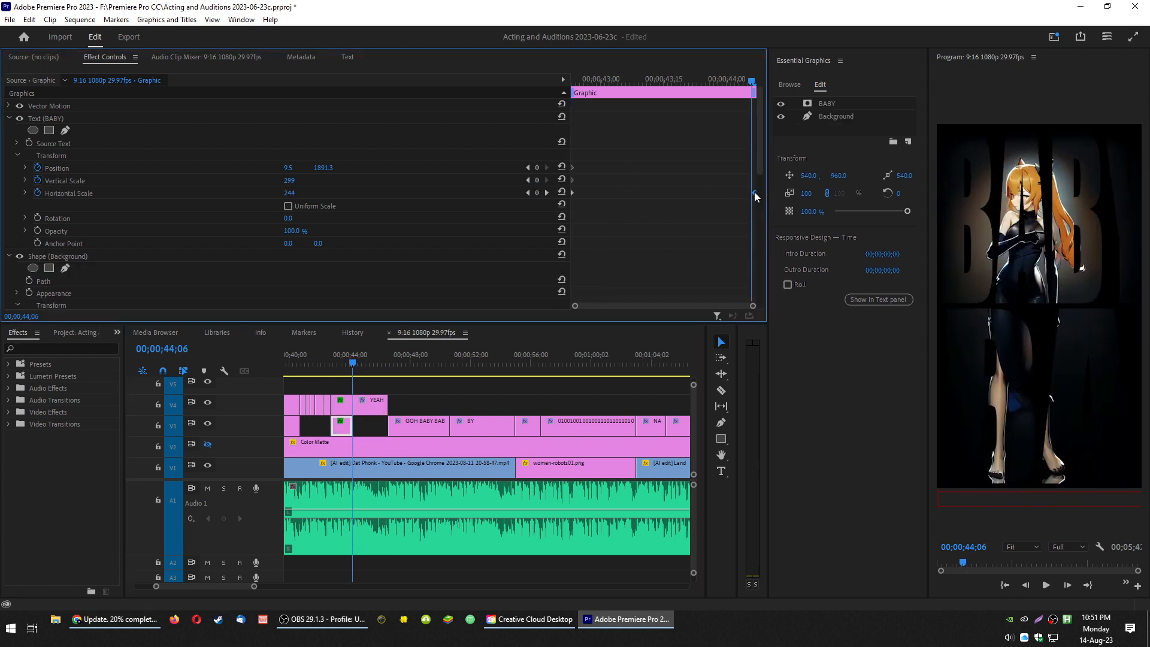
{"action": "left_click_drag", "start_coordinate": [753, 191], "coordinate": [750, 193]}
{"action": "key", "text": "Delete"}
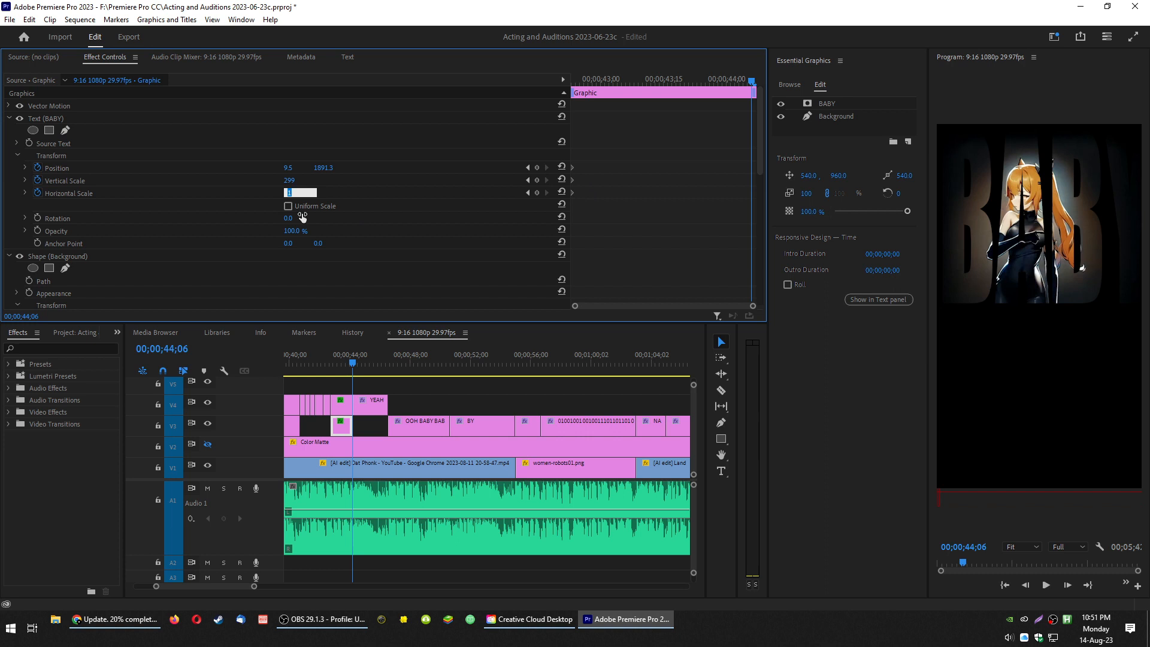
{"action": "type", "text": "280"}
{"action": "key", "text": "Return"}
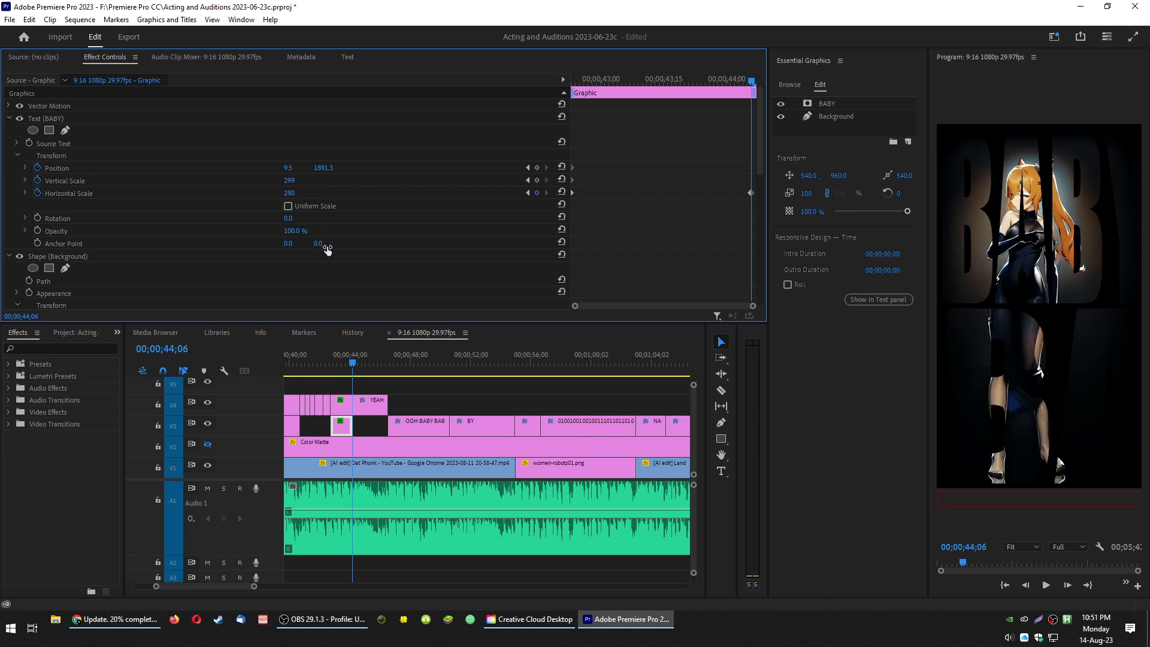
- Replay the BA, BY, OOH and BABY graphics through YEAH to check the wider V3 BABY, pausing at 00;00;44;01
{"action": "left_click", "coordinate": [320, 361]}
{"action": "key", "text": "space"}
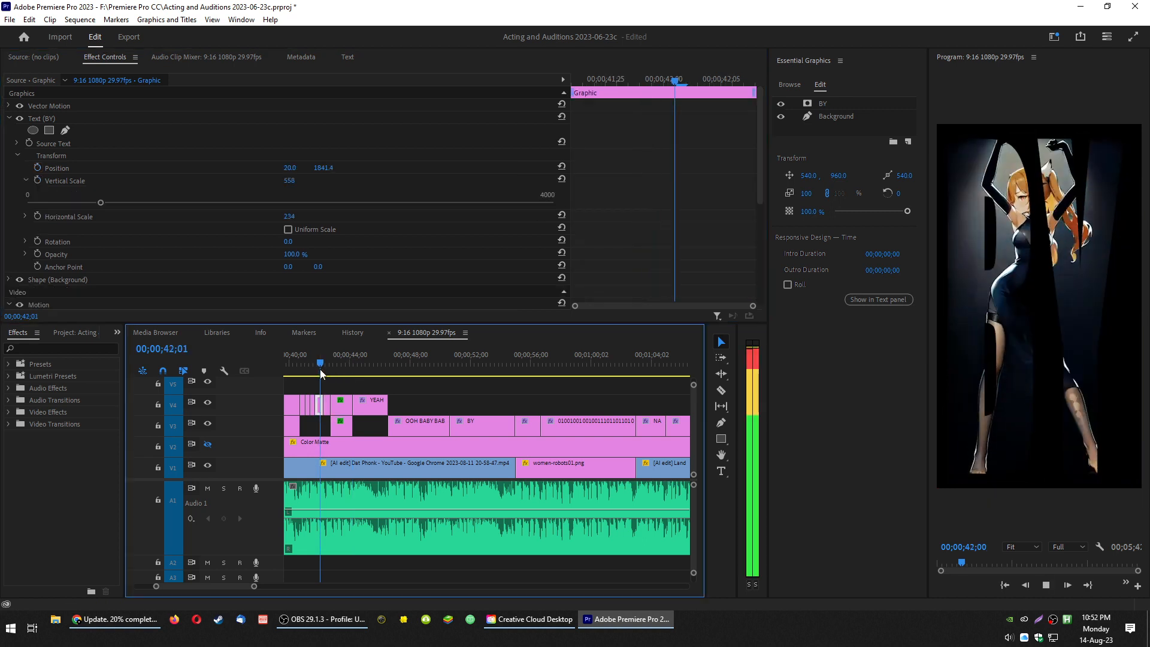
{"action": "key", "text": "space"}
{"action": "left_click", "coordinate": [320, 358]}
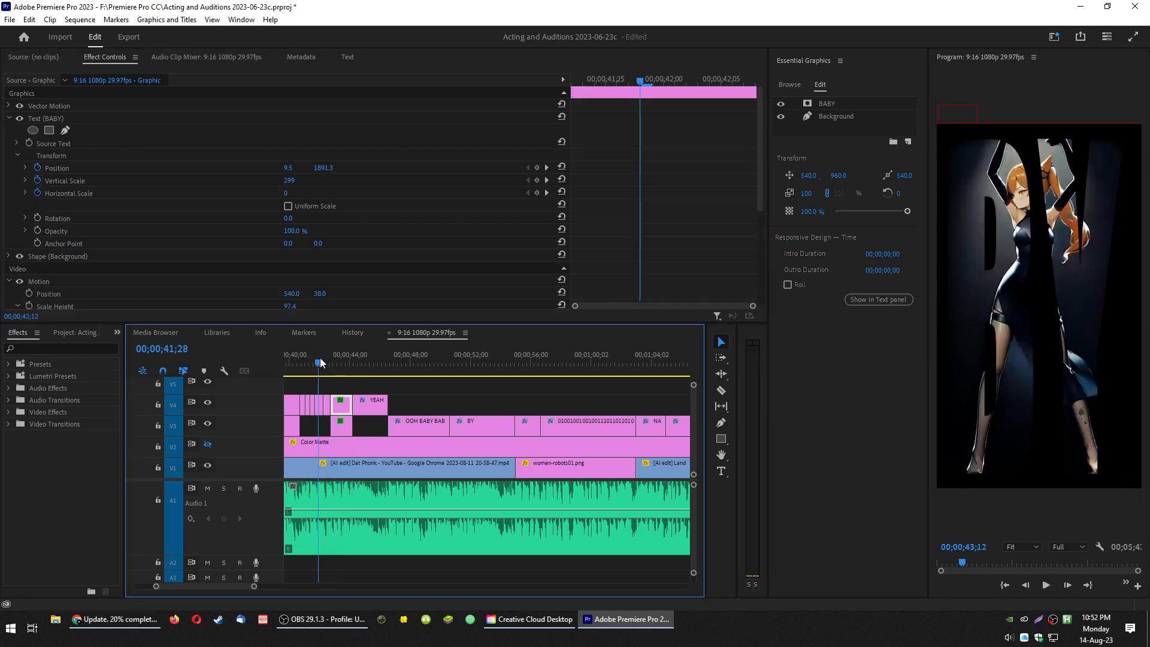
{"action": "key", "text": "space"}
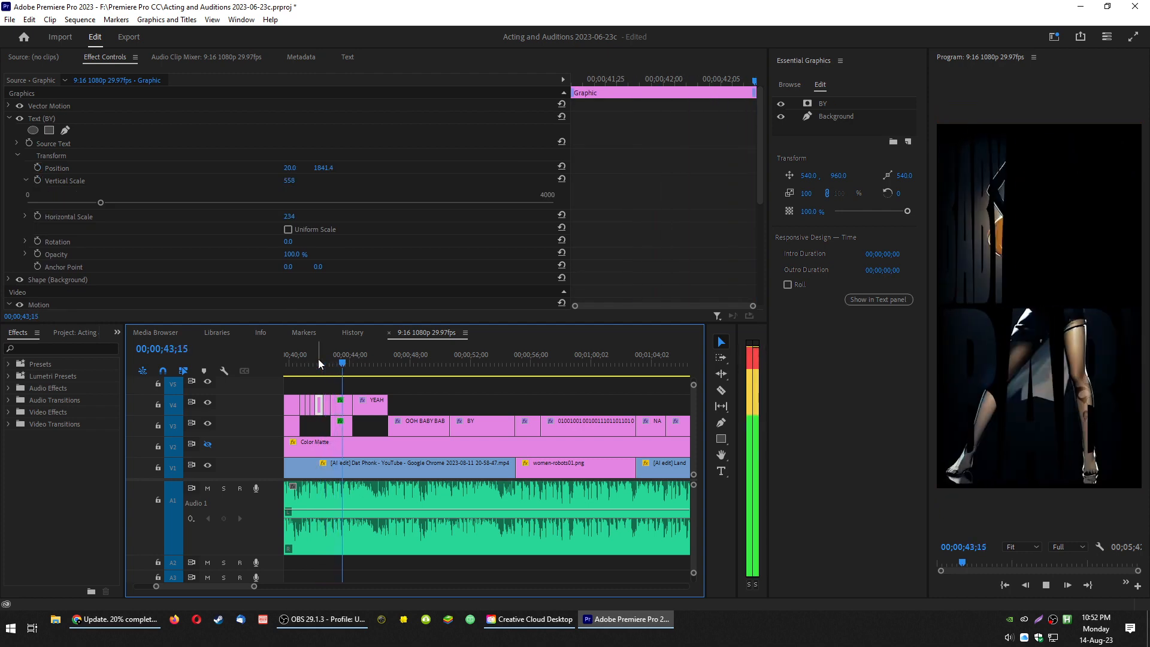
{"action": "left_click", "coordinate": [304, 366]}
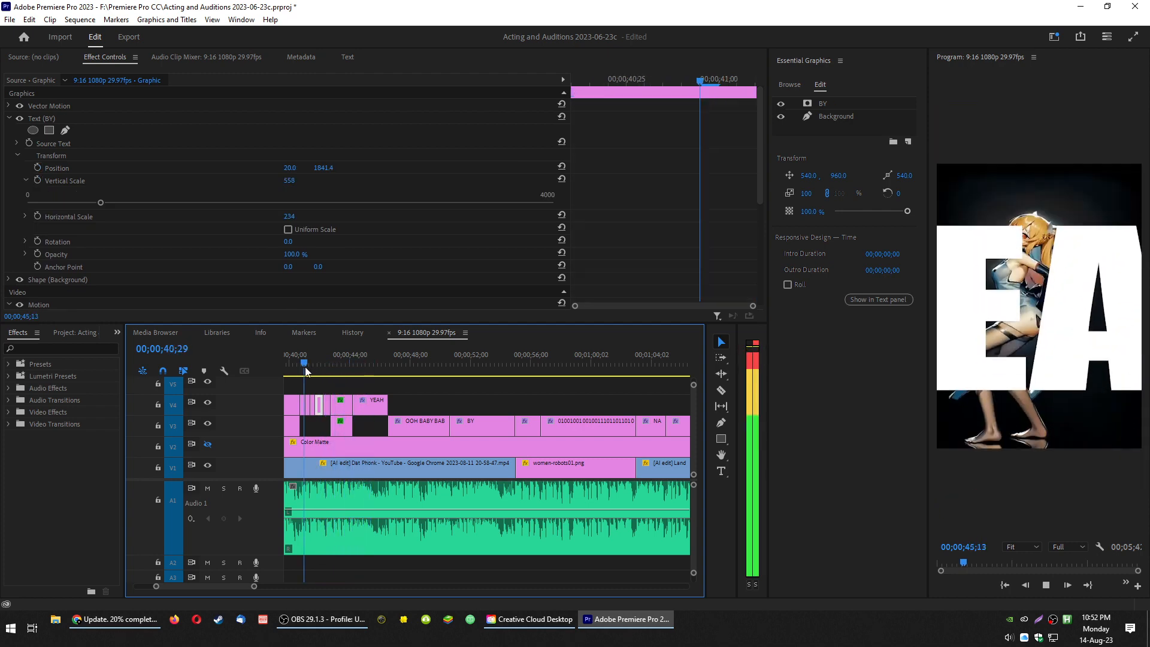
{"action": "key", "text": "space"}
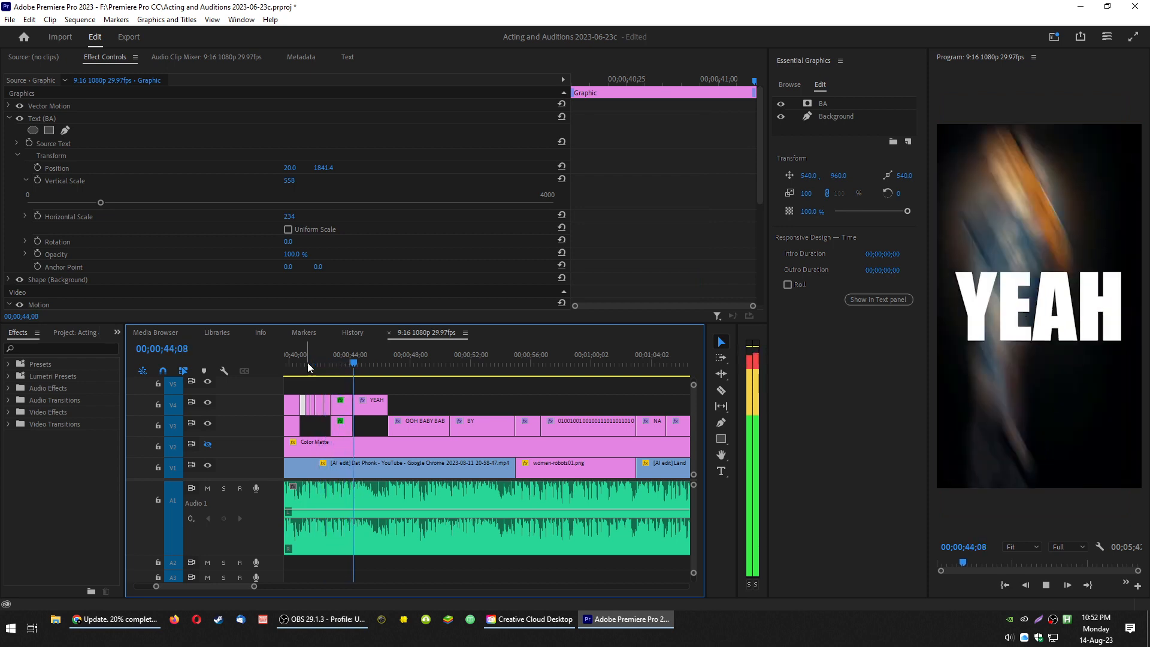
{"action": "left_click", "coordinate": [307, 362]}
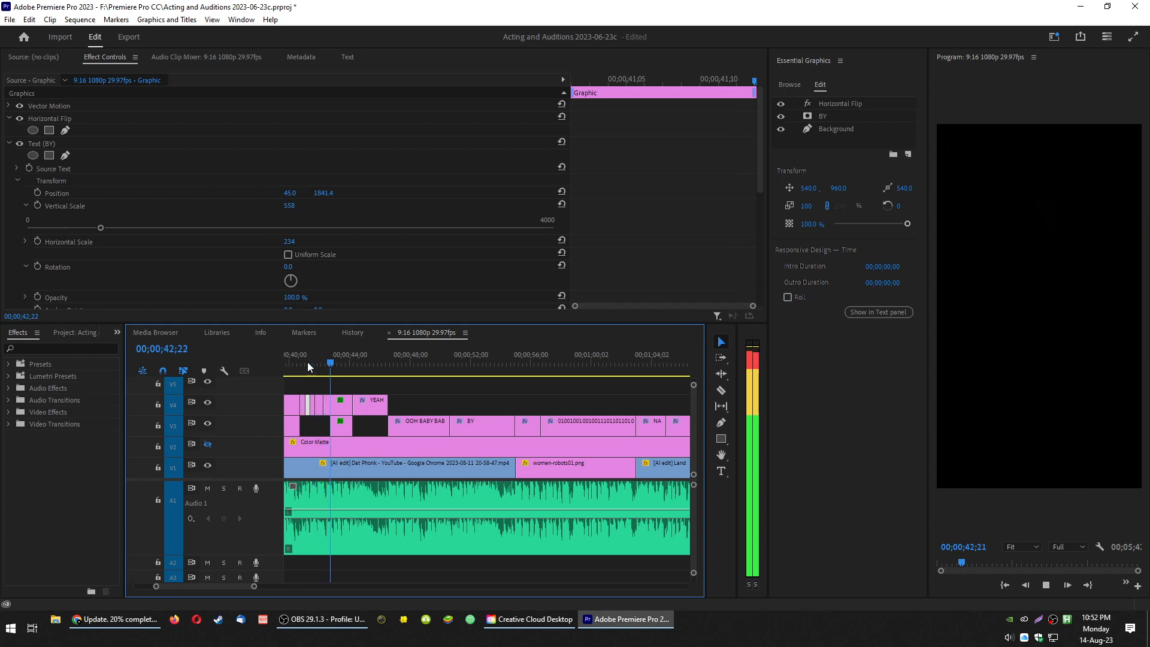
{"action": "key", "text": "space"}
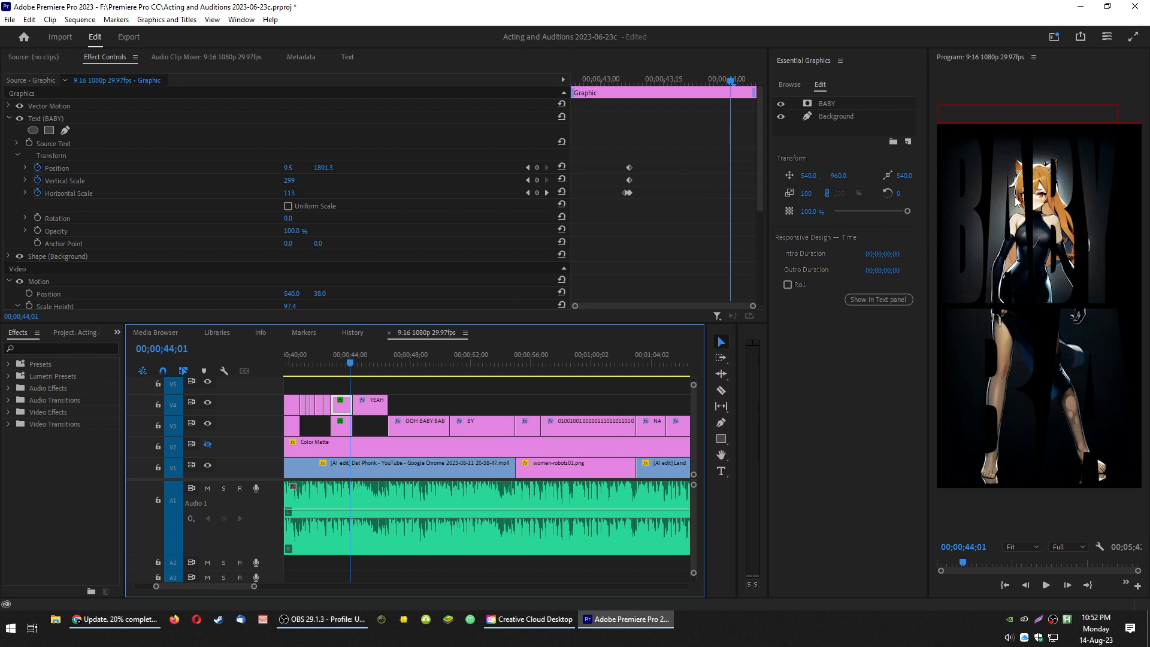
- Move the YEAH graphic down to V3 and extend the BABY graphic on V4 just far enough to reach its last horizontal scale keyframe
{"action": "mouse_move", "coordinate": [377, 402]}
{"action": "left_mouse_down"}
{"action": "mouse_move", "coordinate": [373, 426]}
{"action": "mouse_move", "coordinate": [376, 405]}
{"action": "mouse_move", "coordinate": [388, 406]}
{"action": "left_mouse_up"}
{"action": "left_click", "coordinate": [376, 411]}
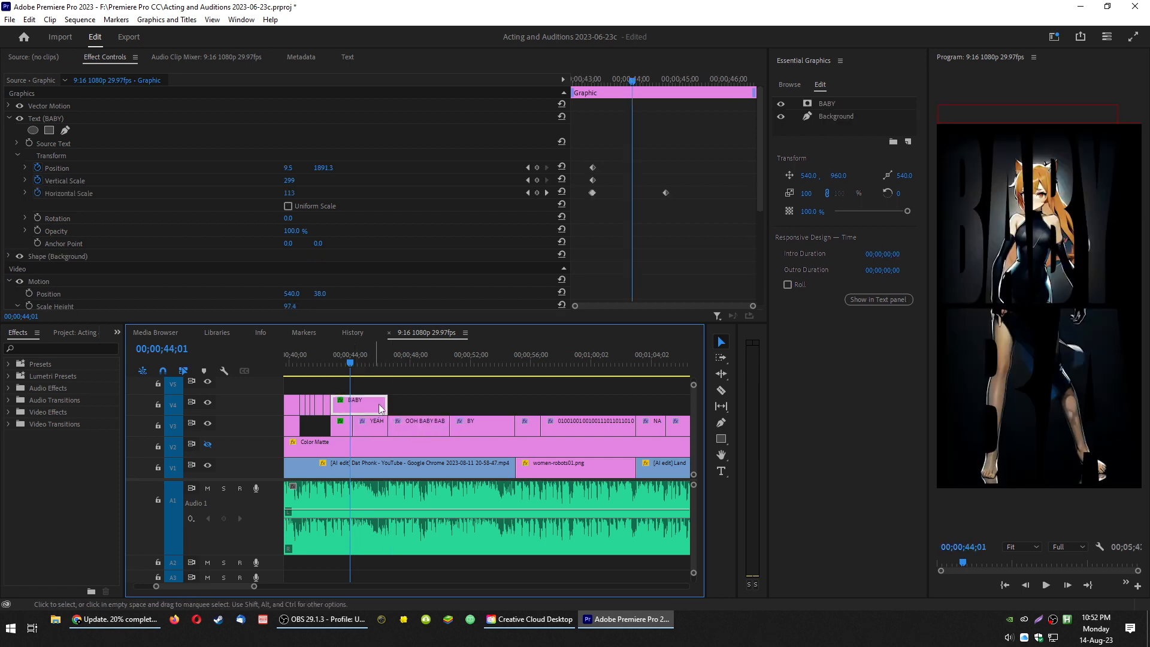
{"action": "mouse_move", "coordinate": [386, 406]}
{"action": "left_mouse_down"}
{"action": "mouse_move", "coordinate": [350, 407]}
{"action": "mouse_move", "coordinate": [363, 406]}
{"action": "left_mouse_up"}
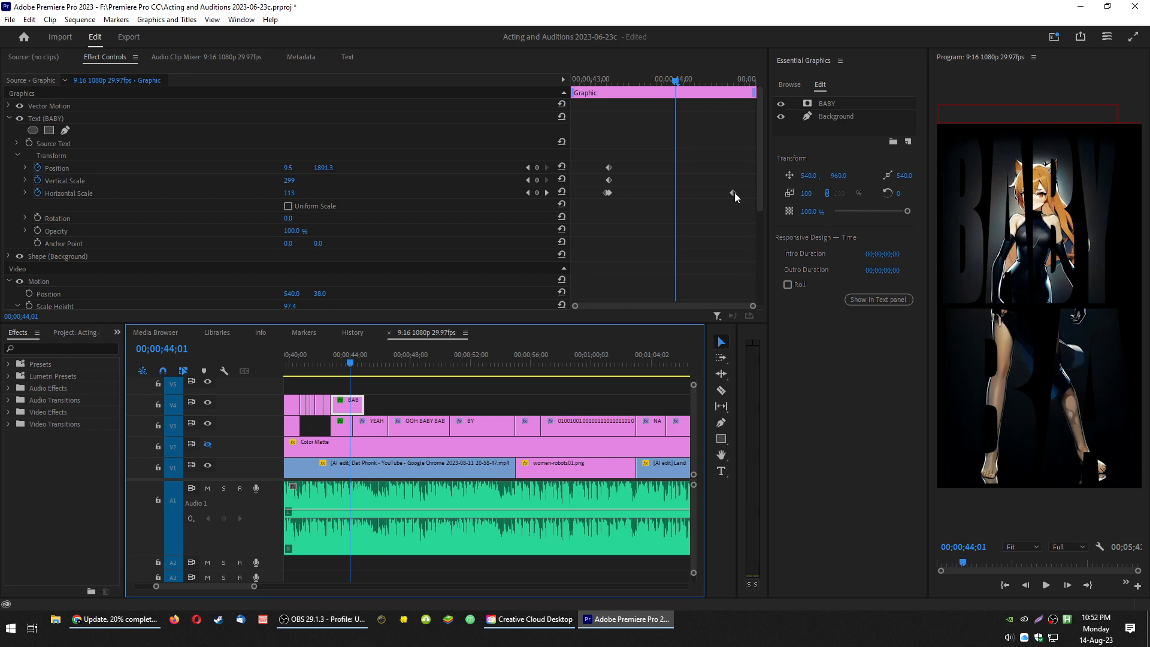
- Set the V4 BABY graphic's last horizontal scale keyframe to 250 at 00;00;44;07 and trim the clip to end there
{"action": "left_click", "coordinate": [734, 81]}
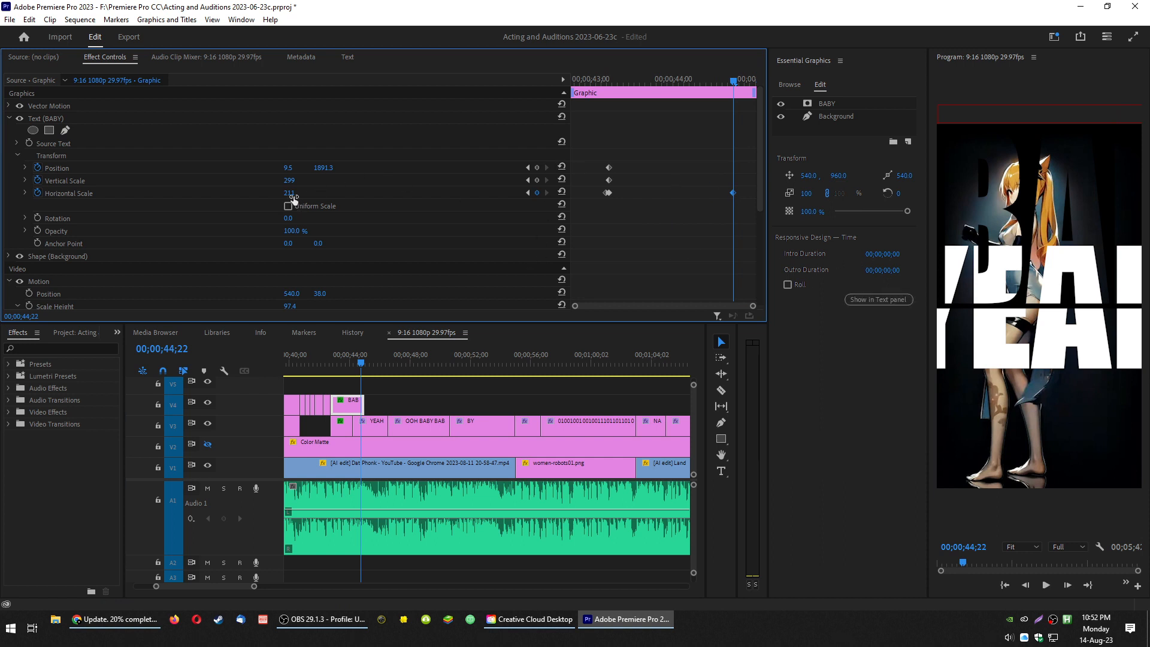
{"action": "left_click_drag", "start_coordinate": [290, 193], "coordinate": [260, 193]}
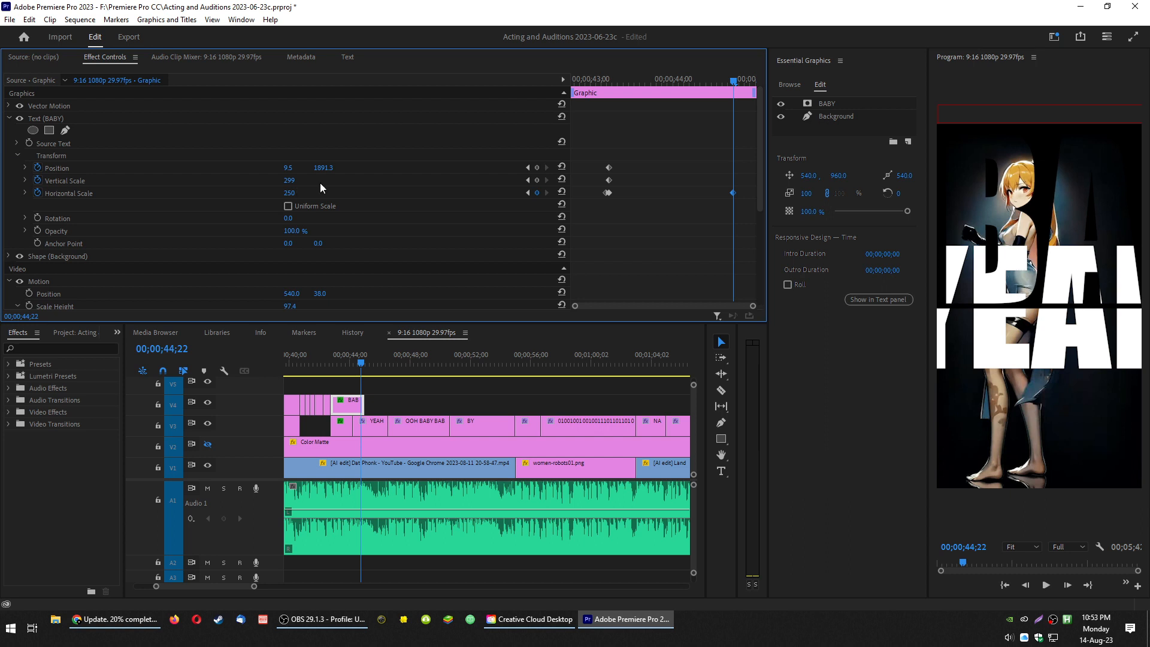
{"action": "left_click_drag", "start_coordinate": [733, 195], "coordinate": [700, 196]}
{"action": "left_click_drag", "start_coordinate": [700, 198], "coordinate": [666, 198]}
{"action": "left_click_drag", "start_coordinate": [363, 405], "coordinate": [349, 412]}
{"action": "left_click", "coordinate": [720, 192]}
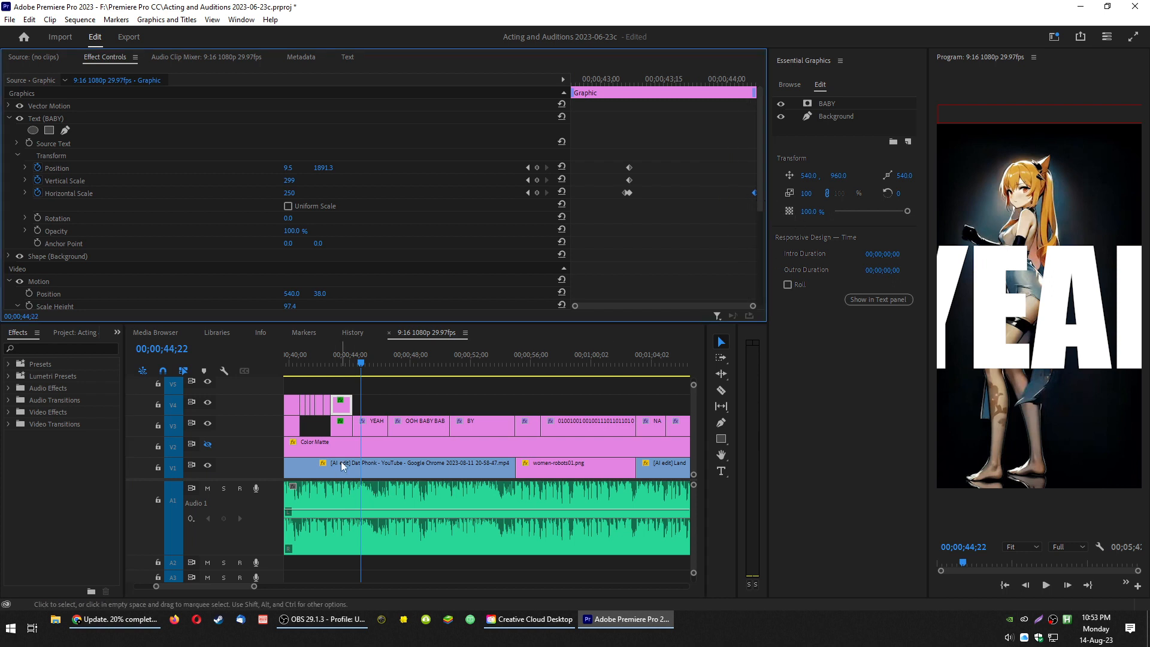
- Replay the BY, OOH and BABY graphics to check both BABY widenings, pausing at 00;00;44;06
{"action": "left_click", "coordinate": [326, 360]}
{"action": "key", "text": "space"}
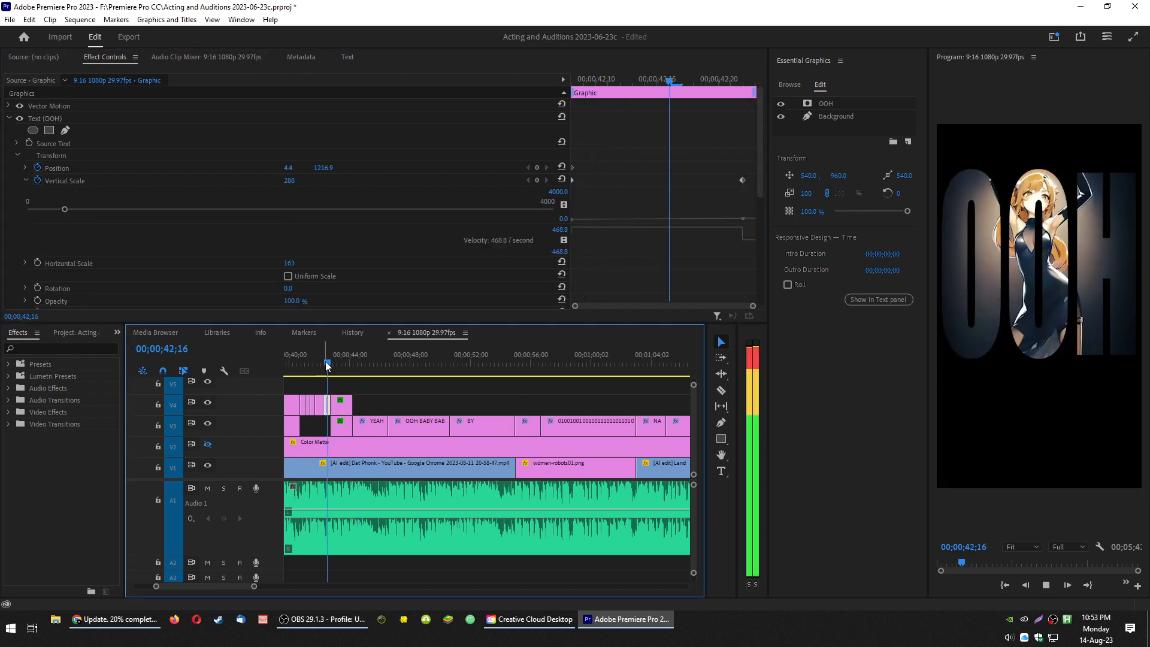
{"action": "left_click", "coordinate": [326, 362]}
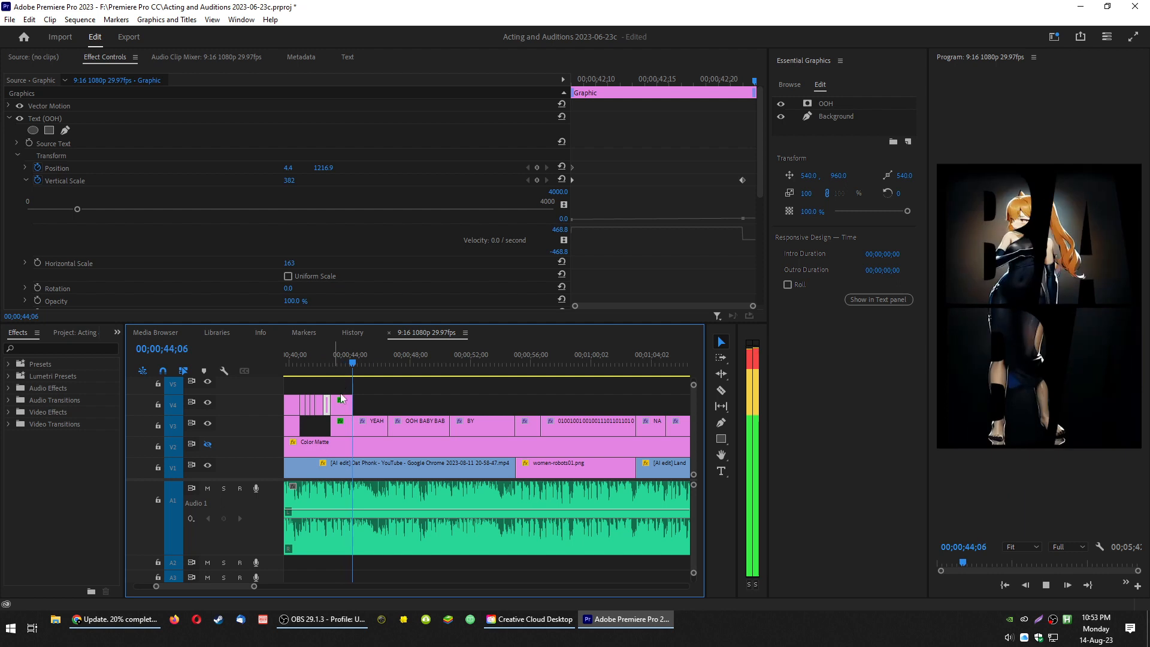
{"action": "key", "text": "space"}
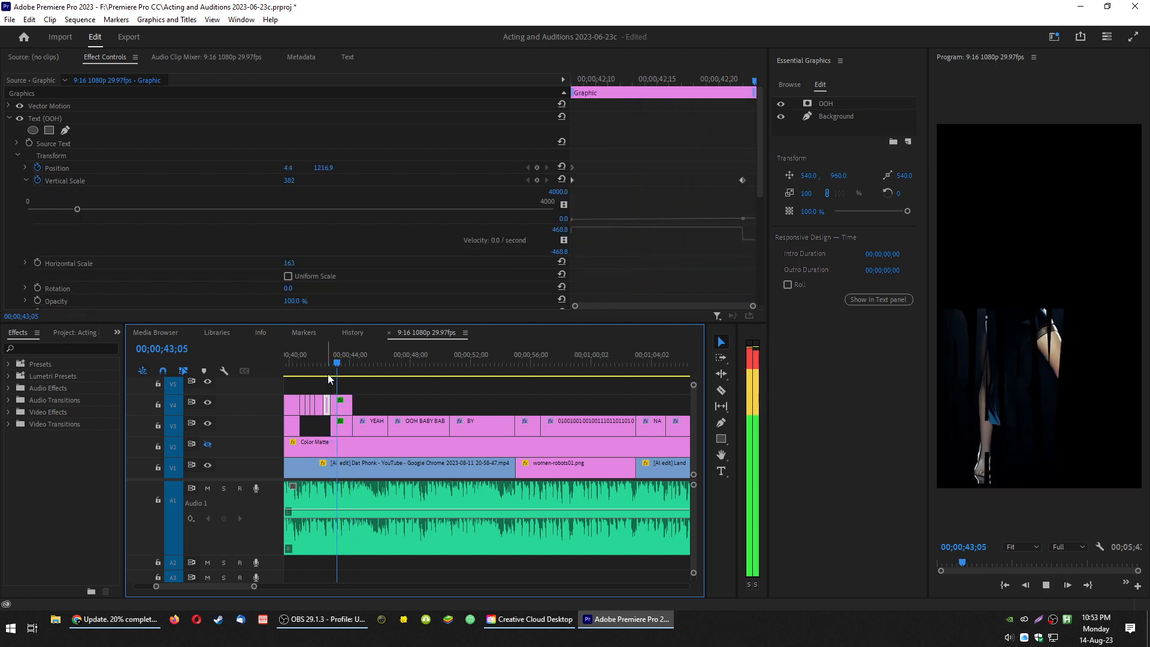
{"action": "key", "text": "space"}
{"action": "left_click", "coordinate": [318, 366]}
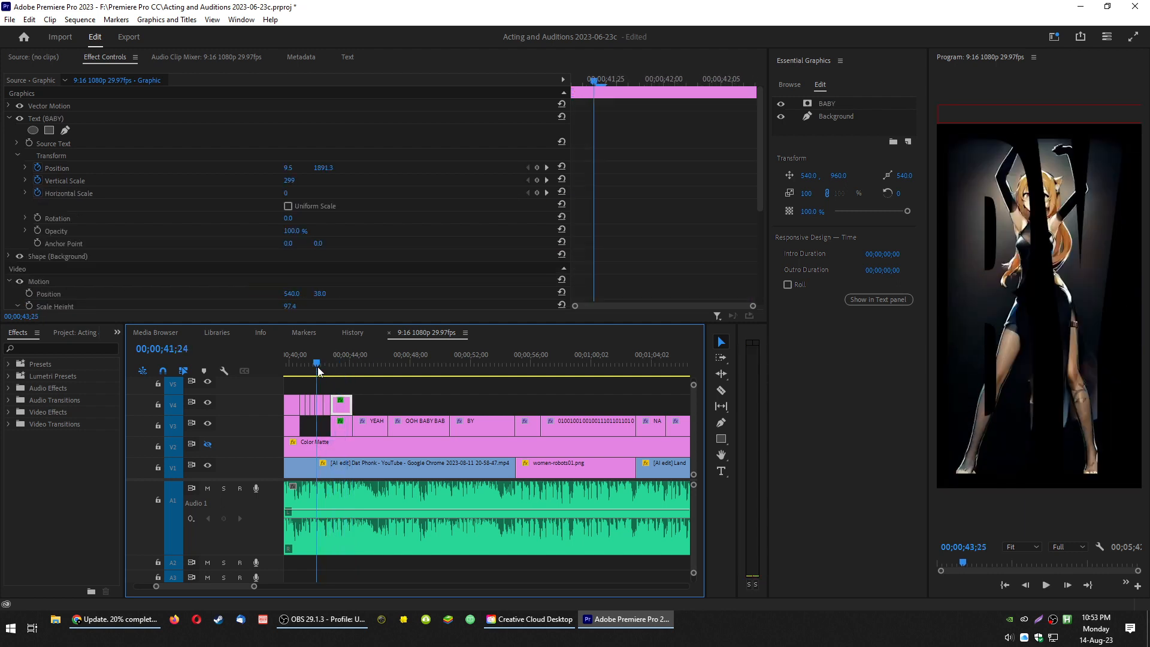
{"action": "key", "text": "space"}
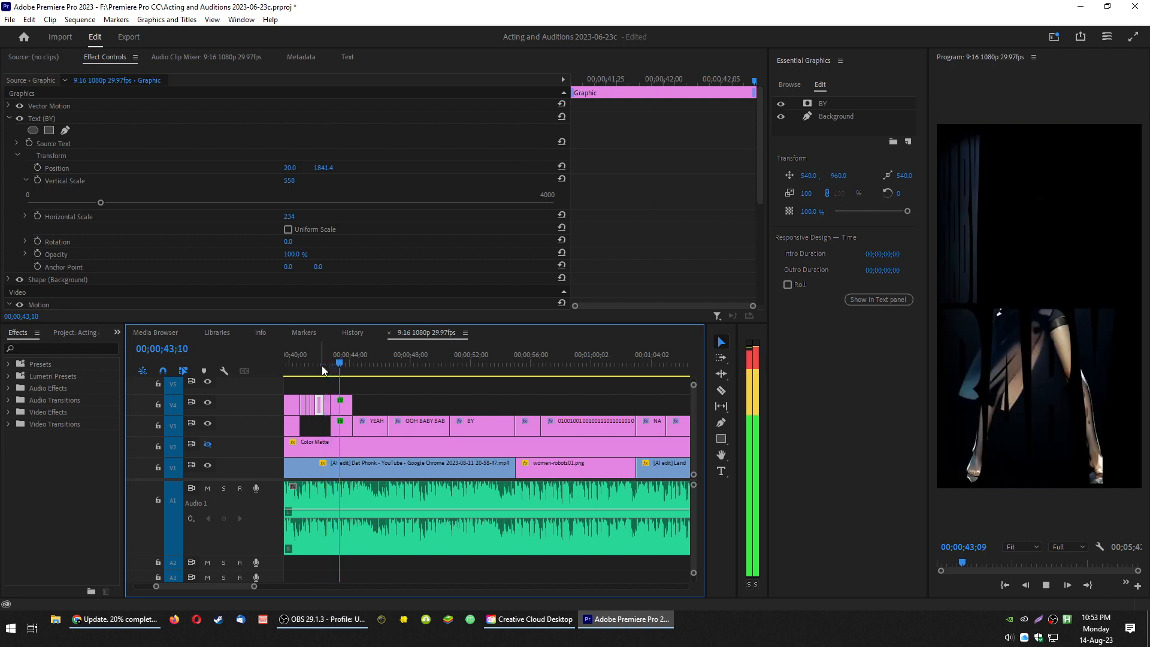
{"action": "key", "text": "space"}
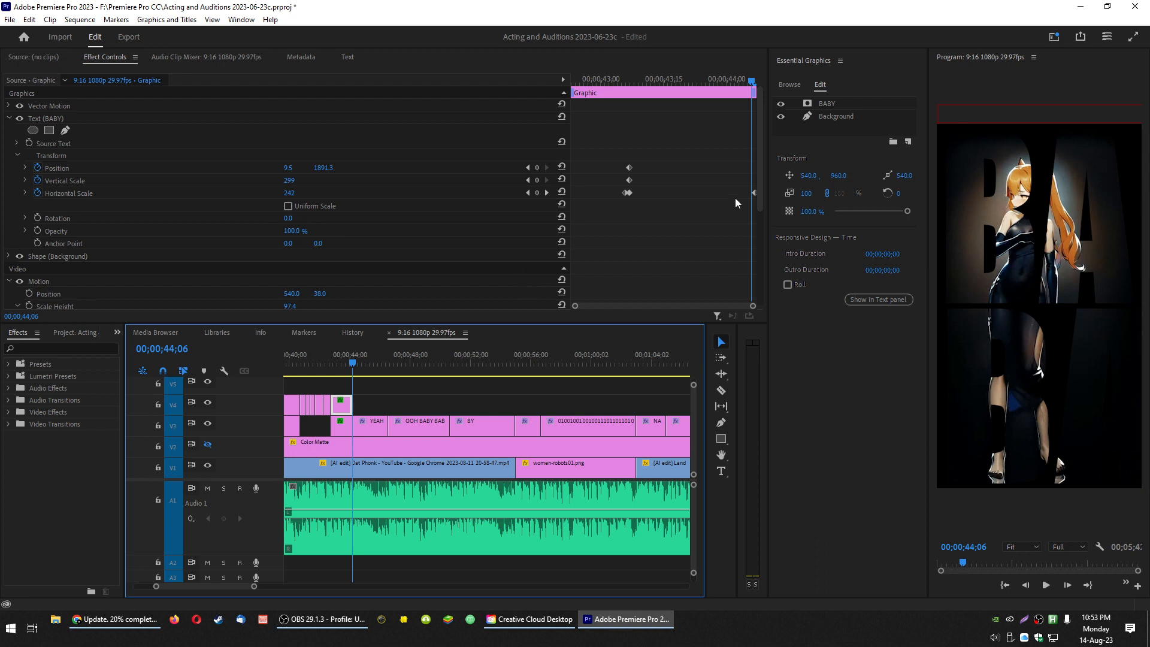
- Move the V4 BABY graphic's last horizontal scale keyframe to 00;00;44;06 and set its horizontal scale to 290
{"action": "left_click_drag", "start_coordinate": [754, 195], "coordinate": [748, 194]}
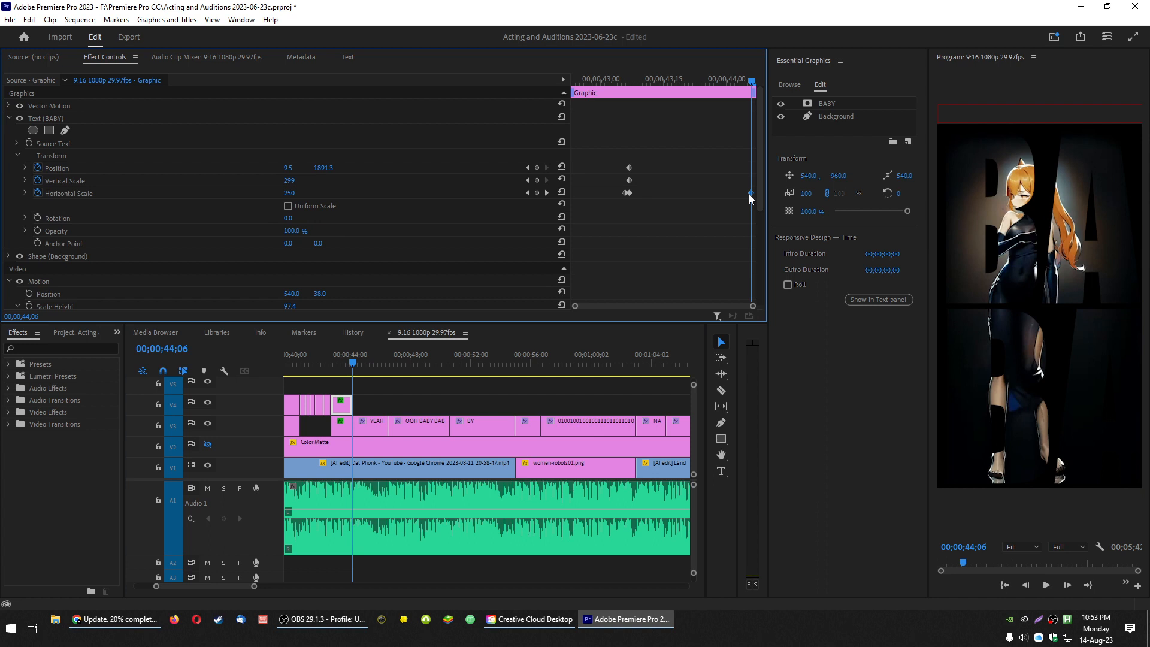
{"action": "left_click_drag", "start_coordinate": [289, 193], "coordinate": [257, 193]}
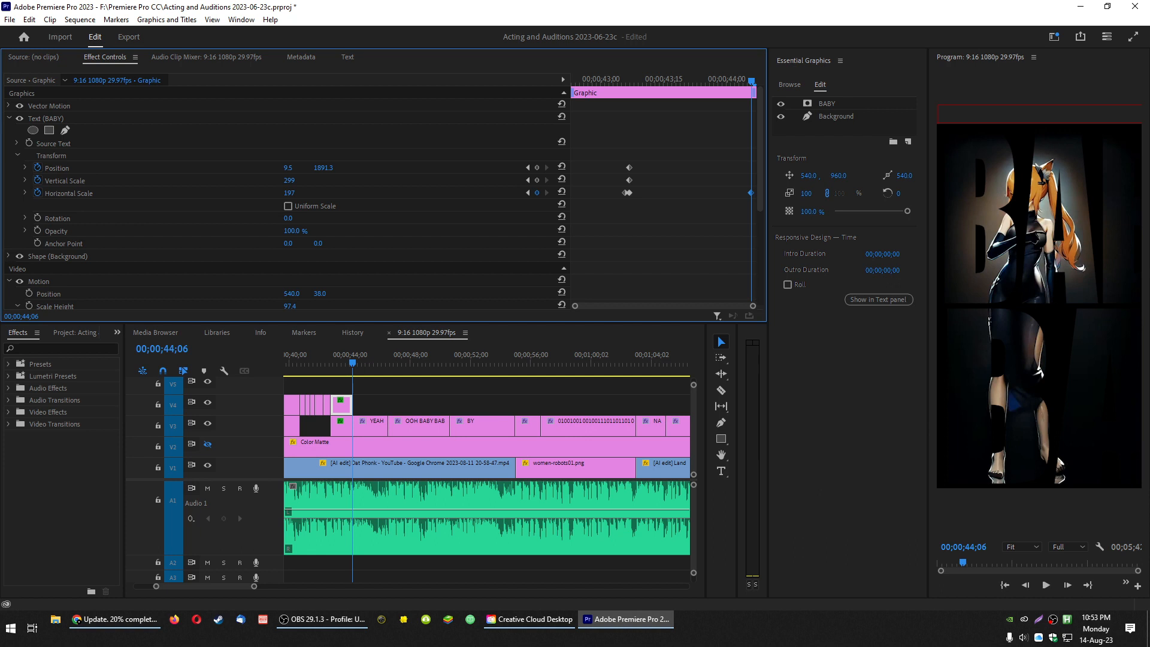
{"action": "left_click", "coordinate": [300, 189]}
{"action": "type", "text": "290"}
{"action": "key", "text": "Return"}
- Replay the OOH and BABY graphics to check the V4 BABY widening, pausing at 00;00;44;05
{"action": "left_click", "coordinate": [328, 352]}
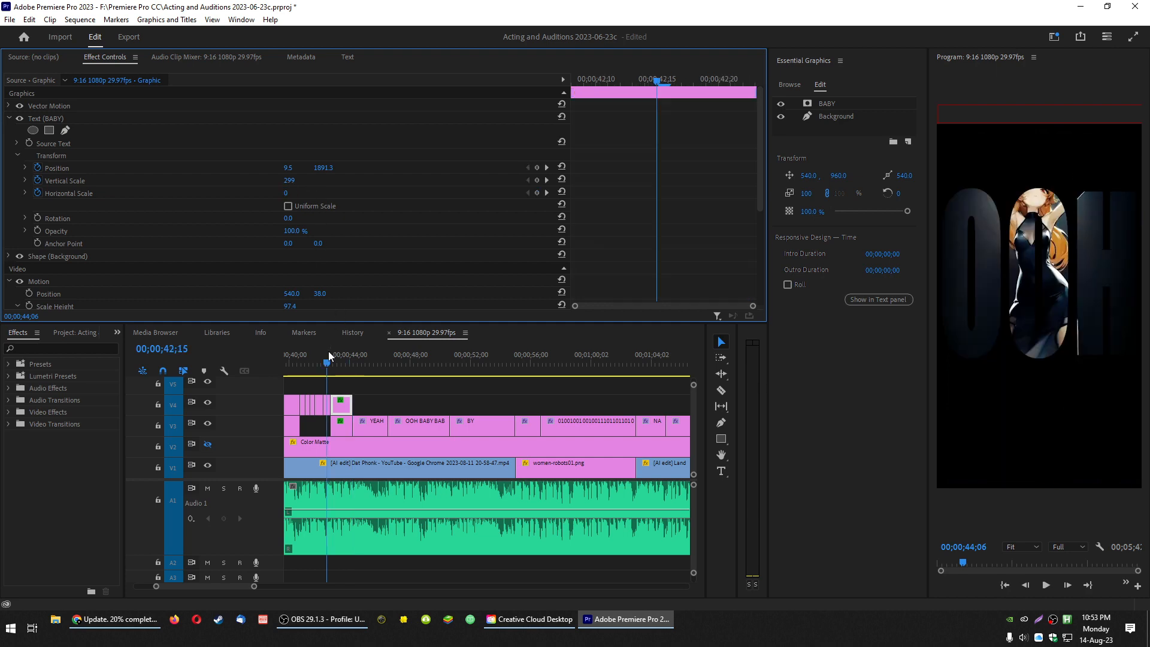
{"action": "key", "text": "space"}
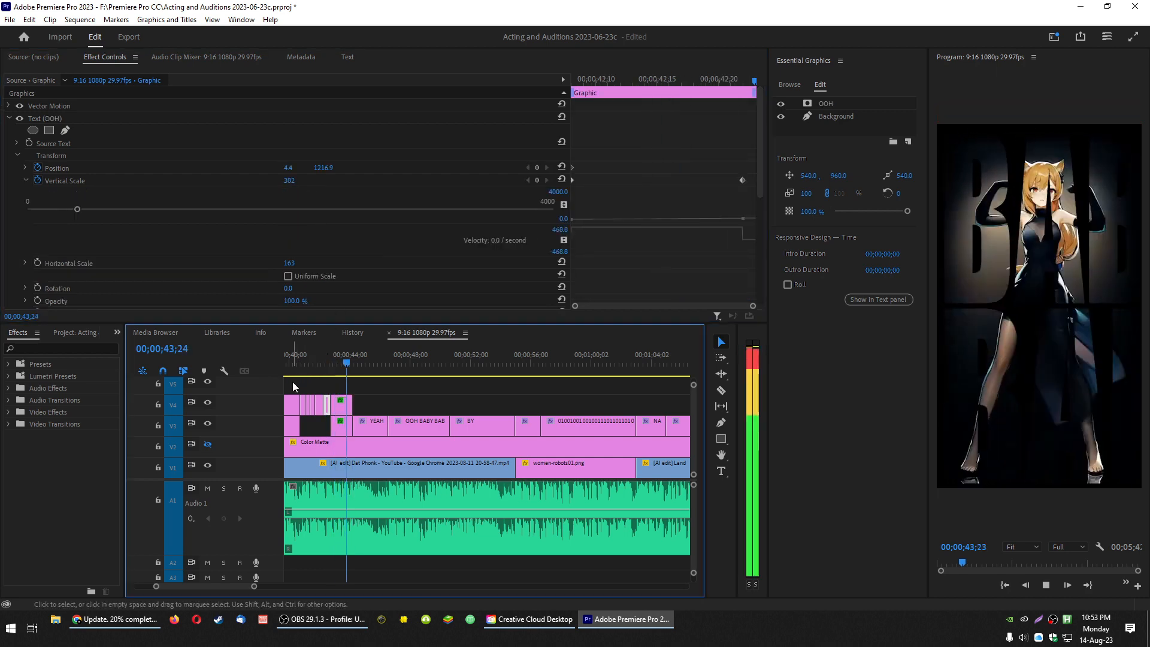
{"action": "left_click", "coordinate": [312, 364]}
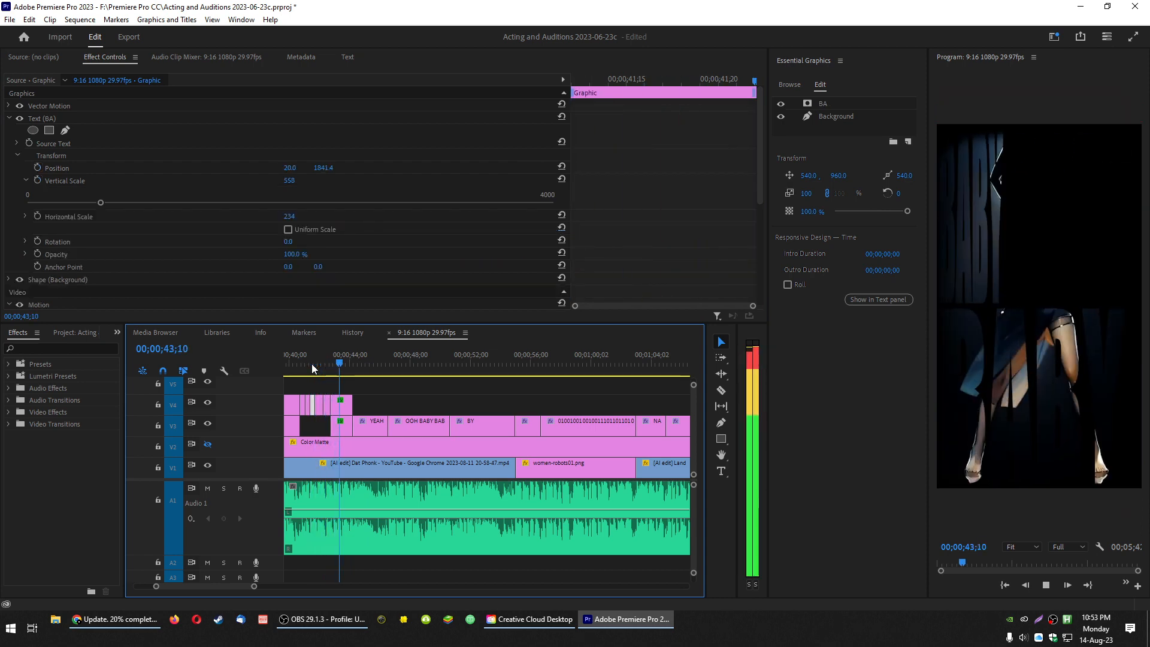
{"action": "key", "text": "space"}
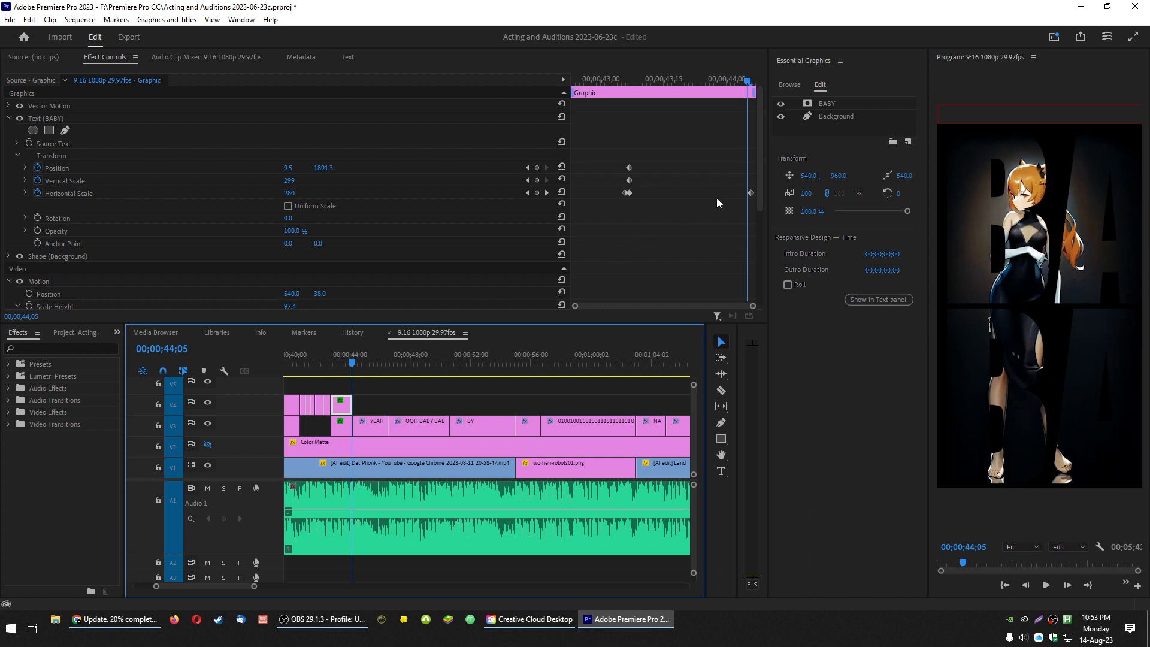
- Move the V4 BABY graphic's last horizontal scale keyframe to 00;00;44;05 and set its horizontal scale to 190
{"action": "left_click_drag", "start_coordinate": [748, 190], "coordinate": [746, 194]}
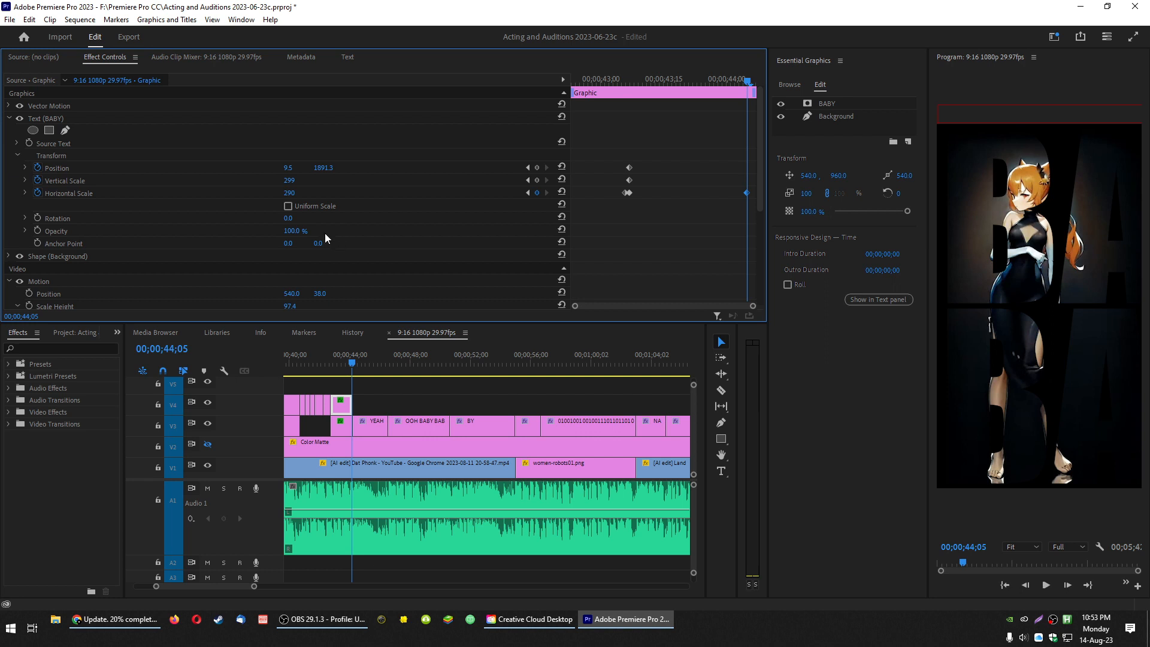
{"action": "left_click_drag", "start_coordinate": [294, 198], "coordinate": [221, 198]}
{"action": "left_click", "coordinate": [289, 192]}
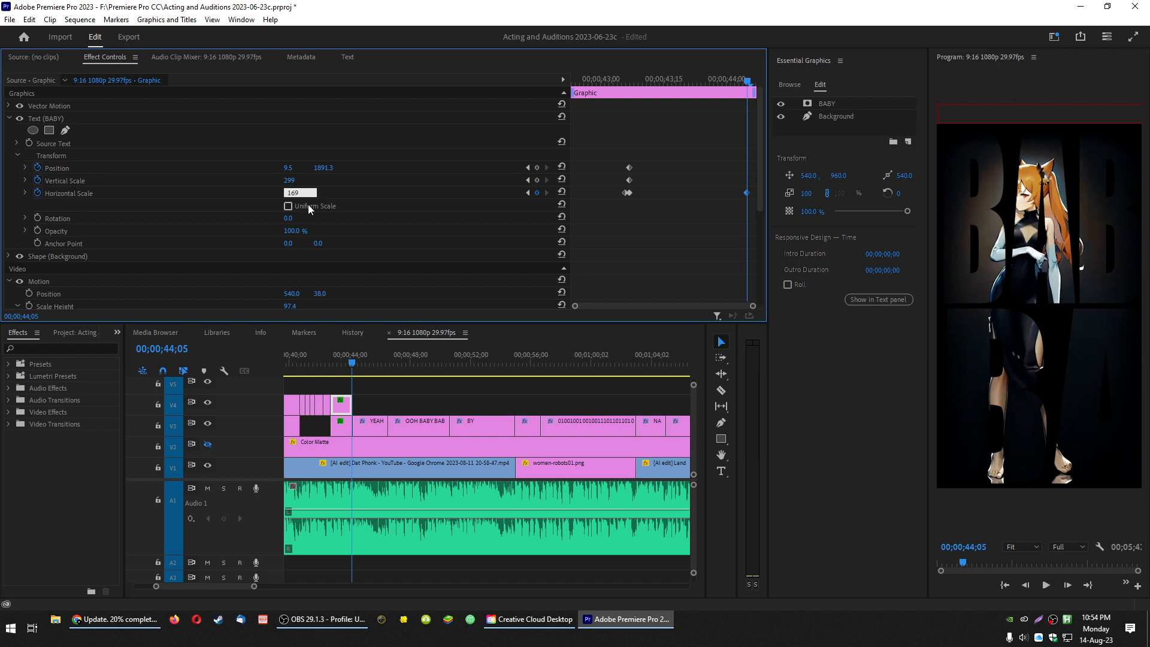
{"action": "double_click", "coordinate": [297, 194]}
{"action": "type", "text": "190"}
{"action": "key", "text": "Return"}
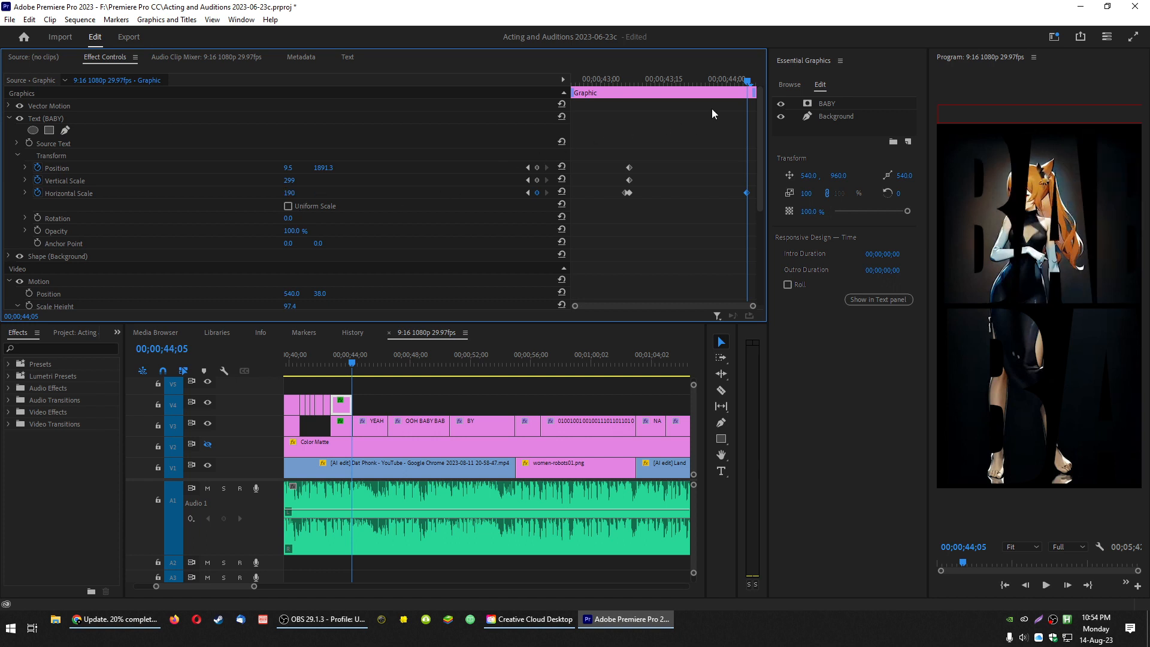
- Replay the BA, BY, OOH and BABY graphics through YEAH several times to check the narrower V4 BABY, stopping at 00;00;42;03
{"action": "left_click", "coordinate": [321, 357]}
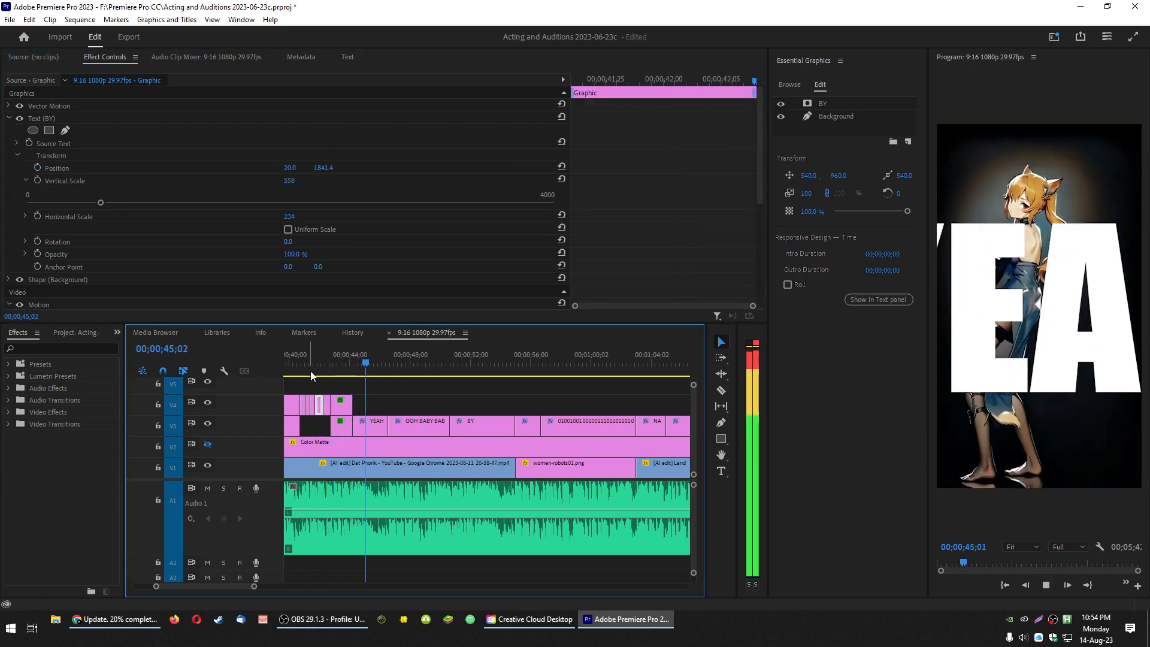
{"action": "left_click", "coordinate": [306, 364]}
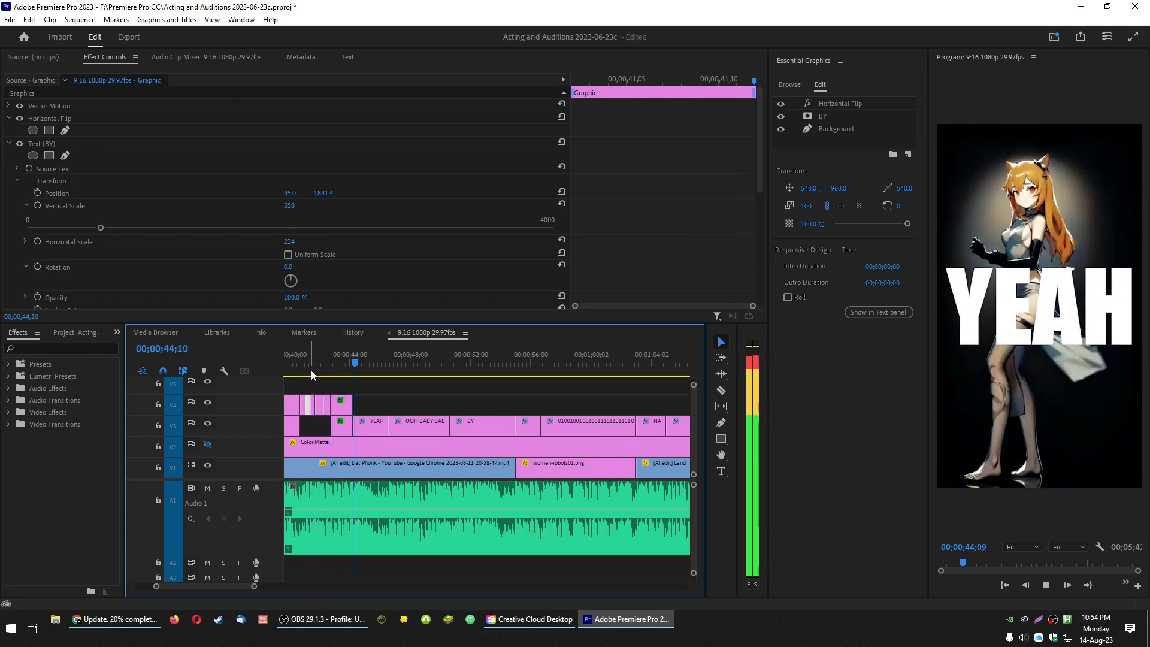
{"action": "left_click", "coordinate": [313, 369]}
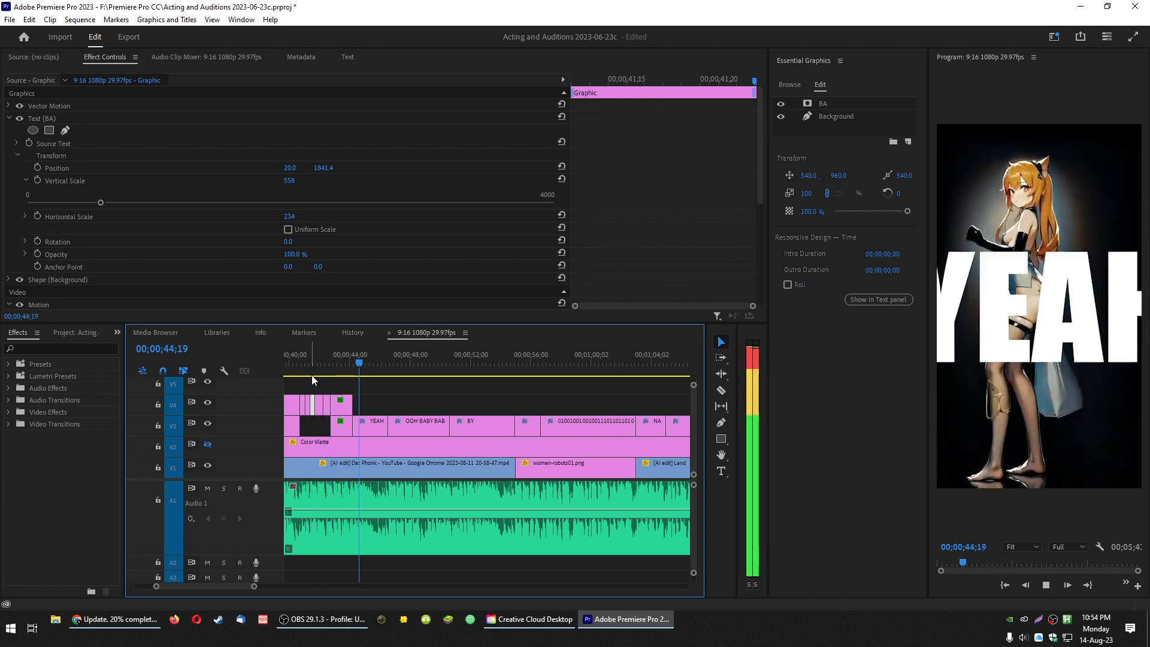
{"action": "left_click", "coordinate": [321, 362]}
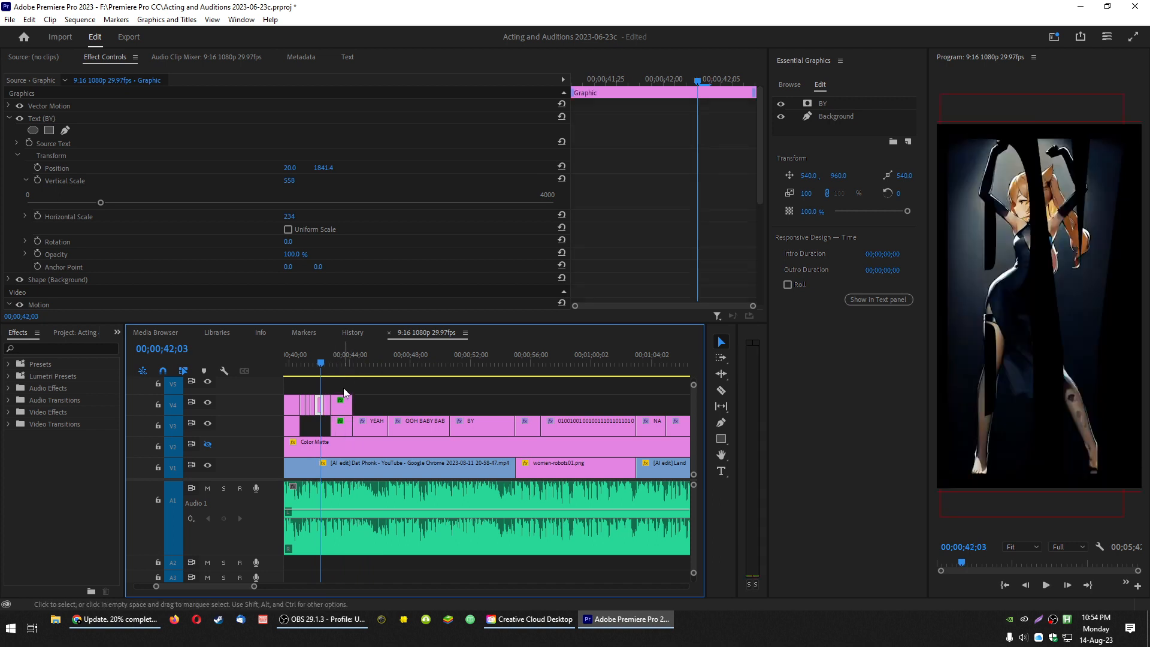
- Review the stacked V3 and V4 BABY graphics at 00;00;43;04, and play from 00;00;42;20 through YEAH and OOH BABY BABY to 00;00;53;16
{"action": "left_click", "coordinate": [341, 427]}
{"action": "left_click", "coordinate": [344, 406]}
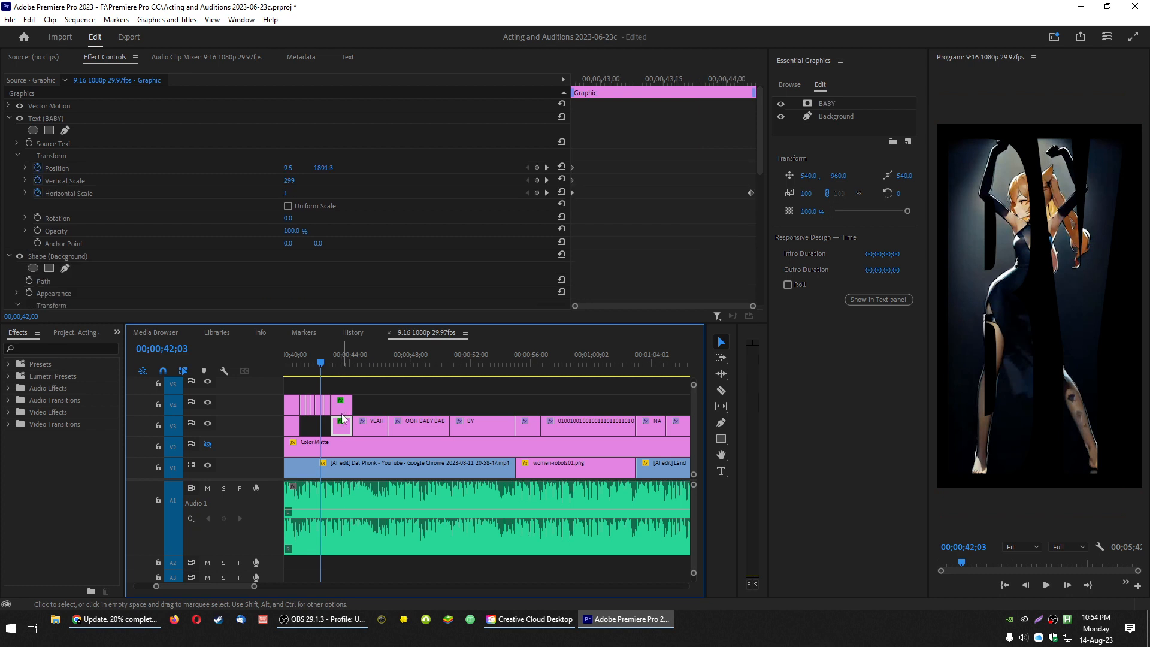
{"action": "left_click", "coordinate": [337, 371]}
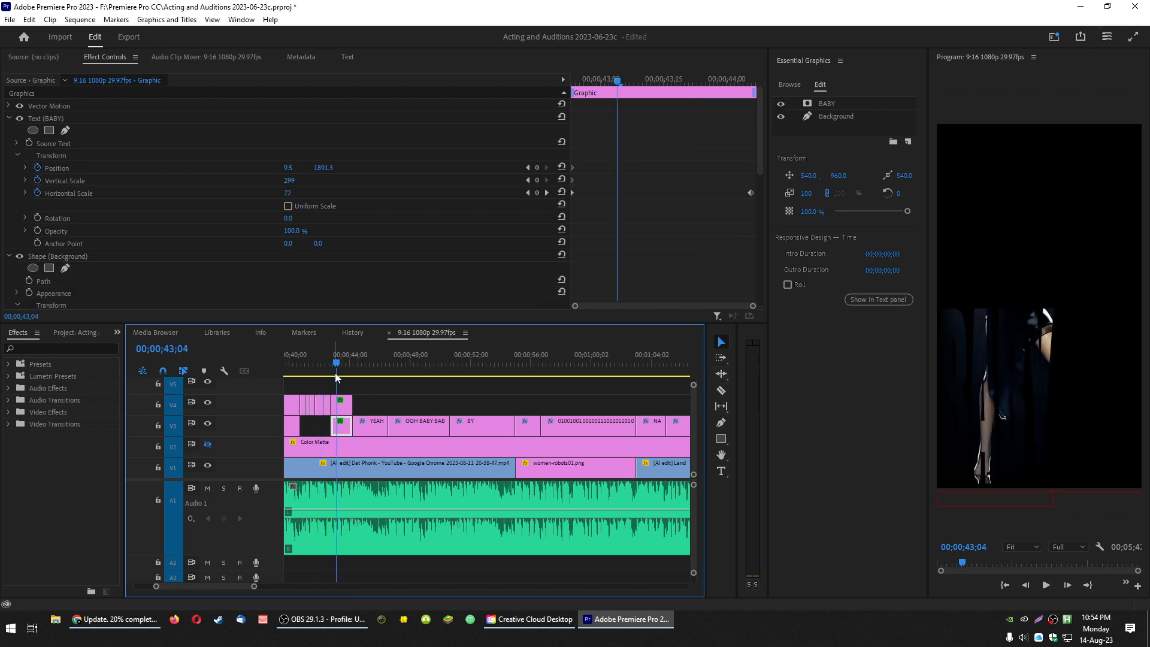
{"action": "left_click", "coordinate": [330, 361]}
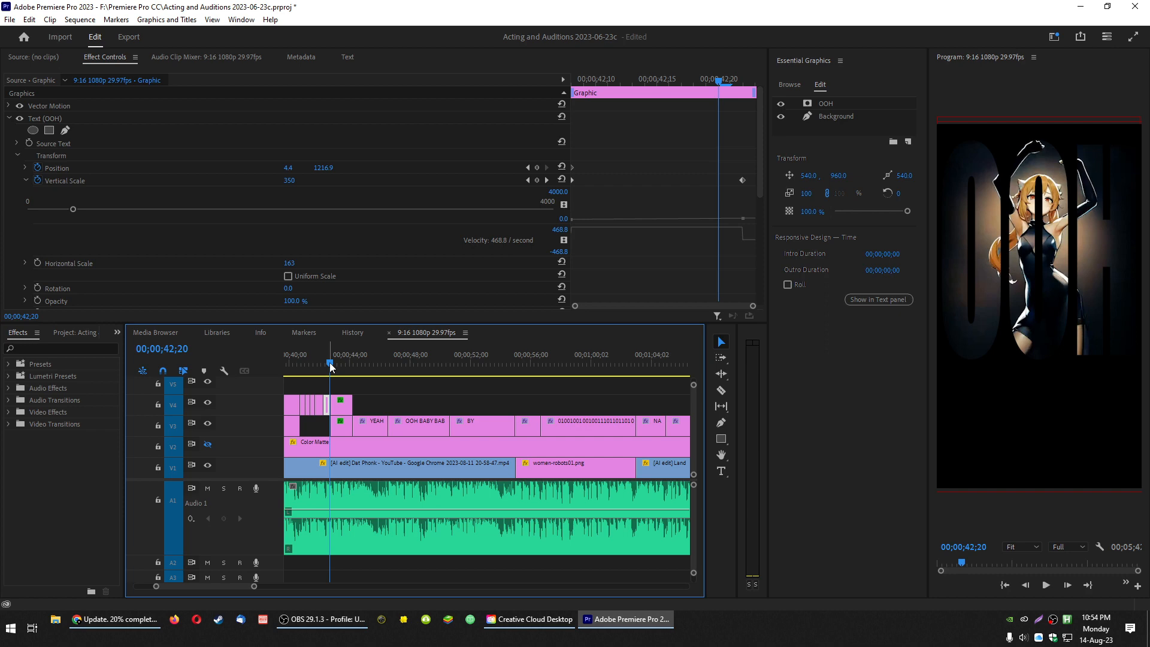
{"action": "key", "text": "space"}
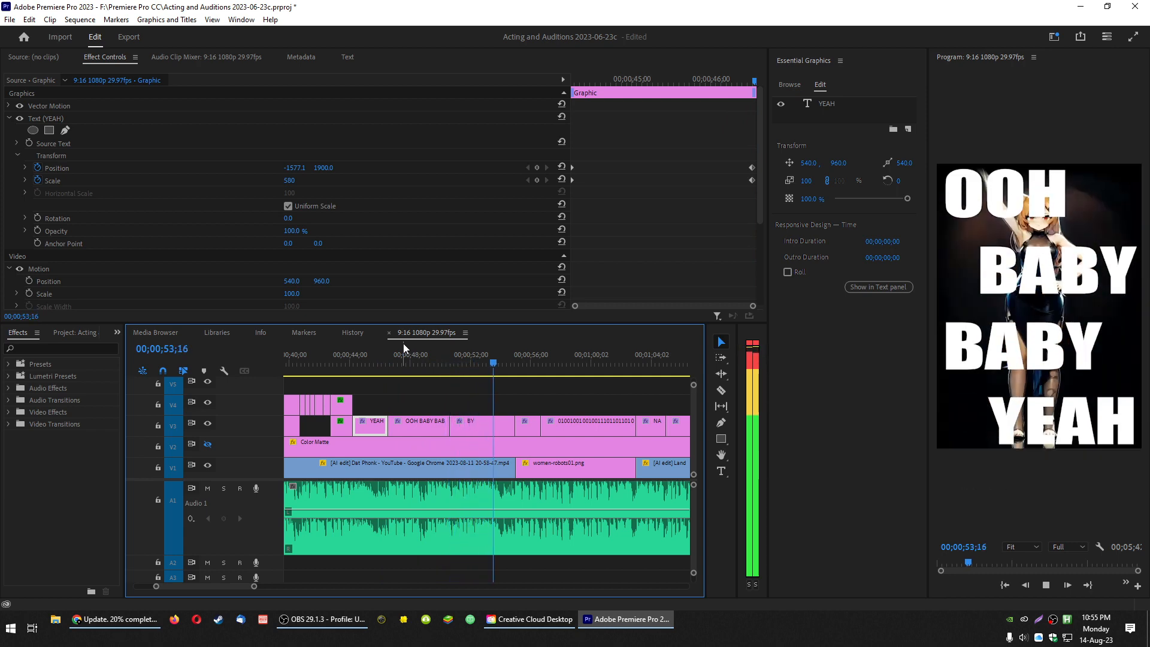
{"action": "key", "text": "space"}
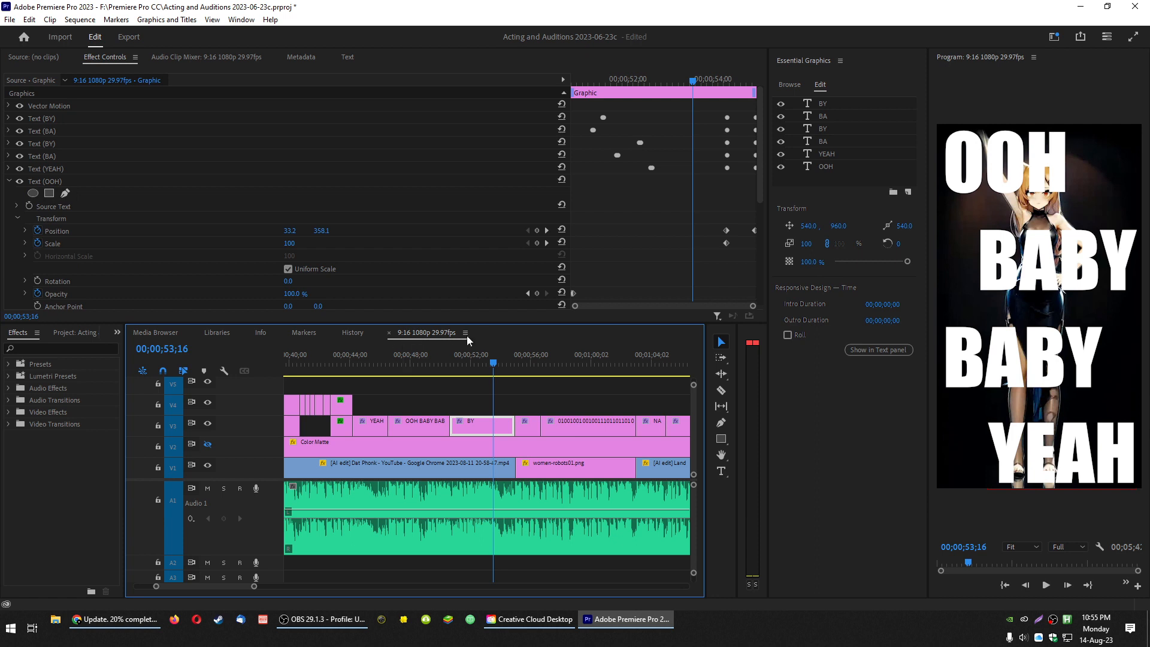
- Examine the opacity keyframes of the second BABY line's BA text in the V3 BY graphic at 00;00;51;11
{"action": "left_click", "coordinate": [461, 371]}
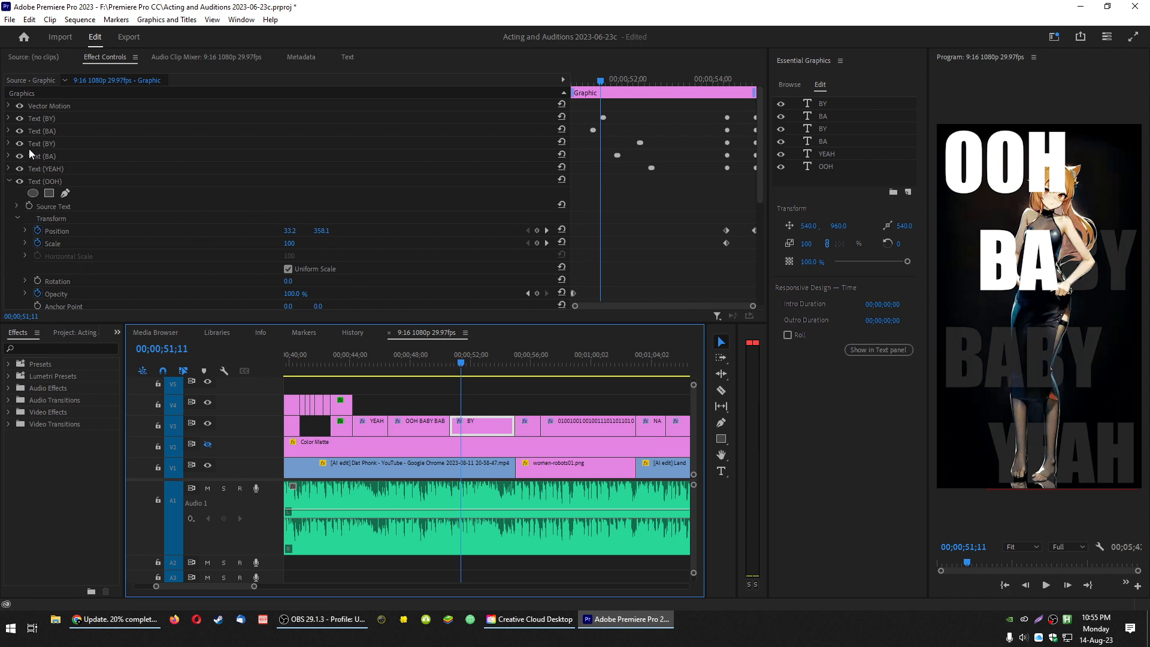
{"action": "left_click", "coordinate": [8, 156]}
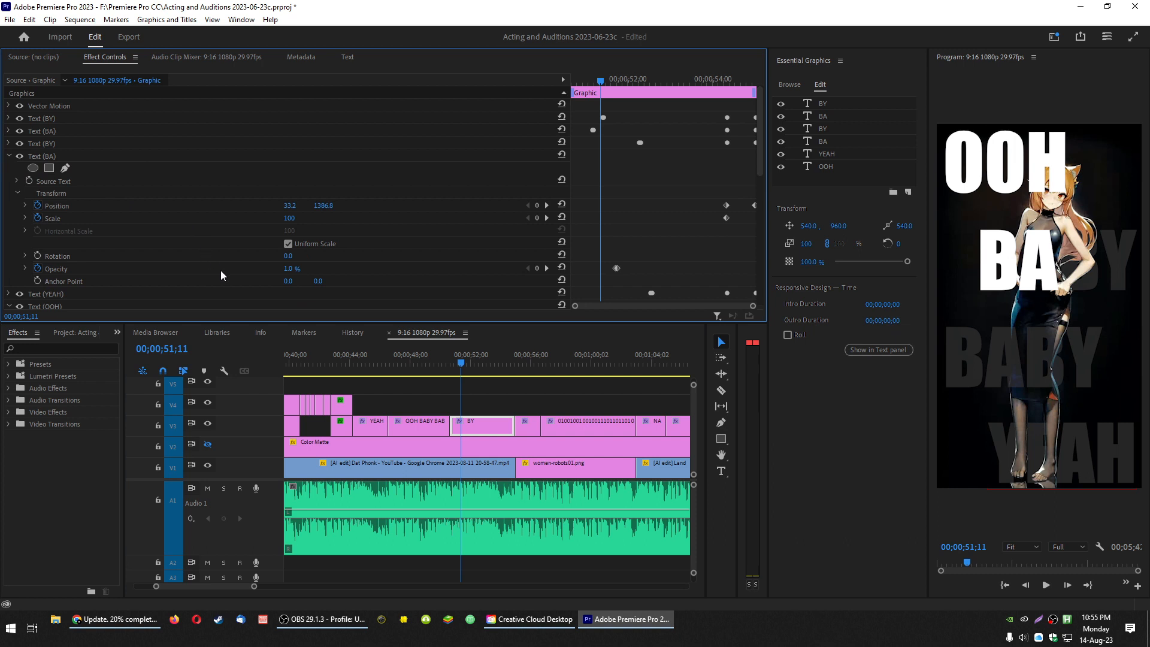
{"action": "left_click", "coordinate": [610, 268]}
- Play on from 00;00;51;11 to 00;01;02;12 and show the keyframes of the longer masked binary-number graphic
{"action": "key", "text": "space"}
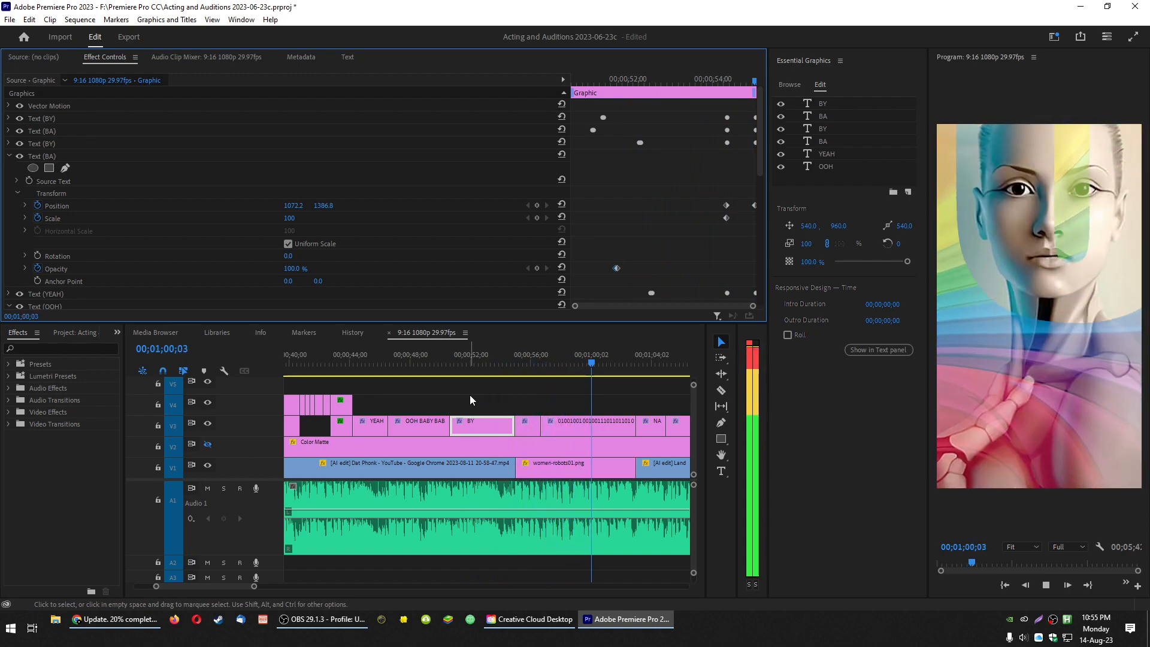
{"action": "key", "text": "space"}
{"action": "left_click", "coordinate": [605, 425]}
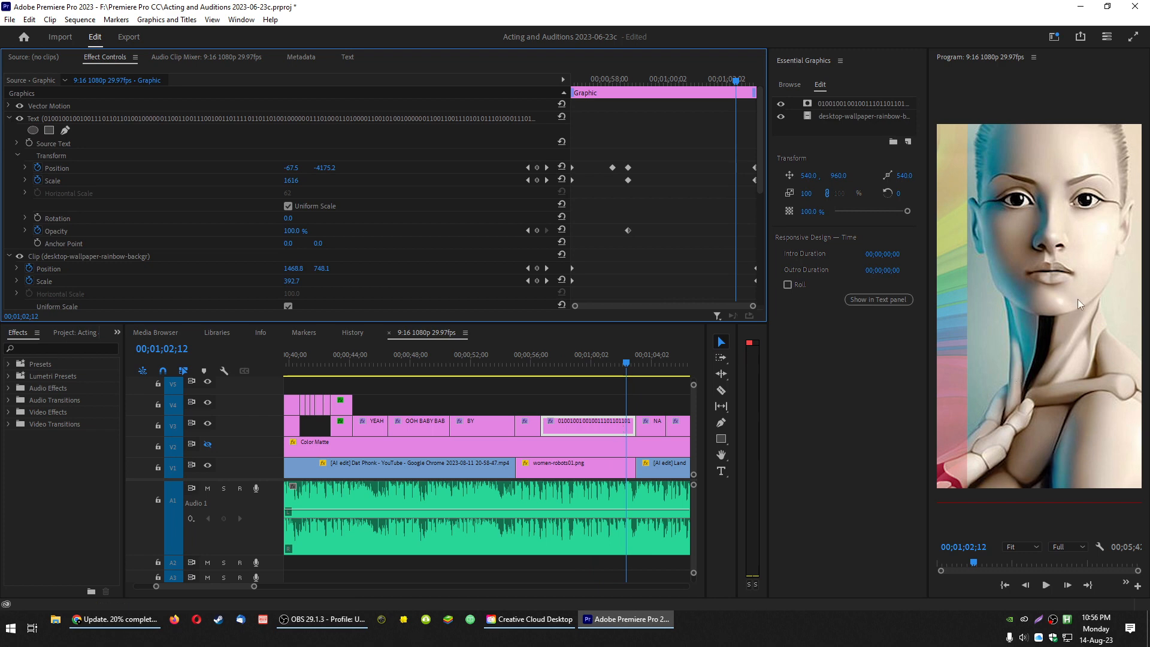
- Play the masked binary graphics from 00;00;55;16, pausing at 00;00;58;12, and continue through the zoom to 00;01;03;00
{"action": "left_click", "coordinate": [525, 365]}
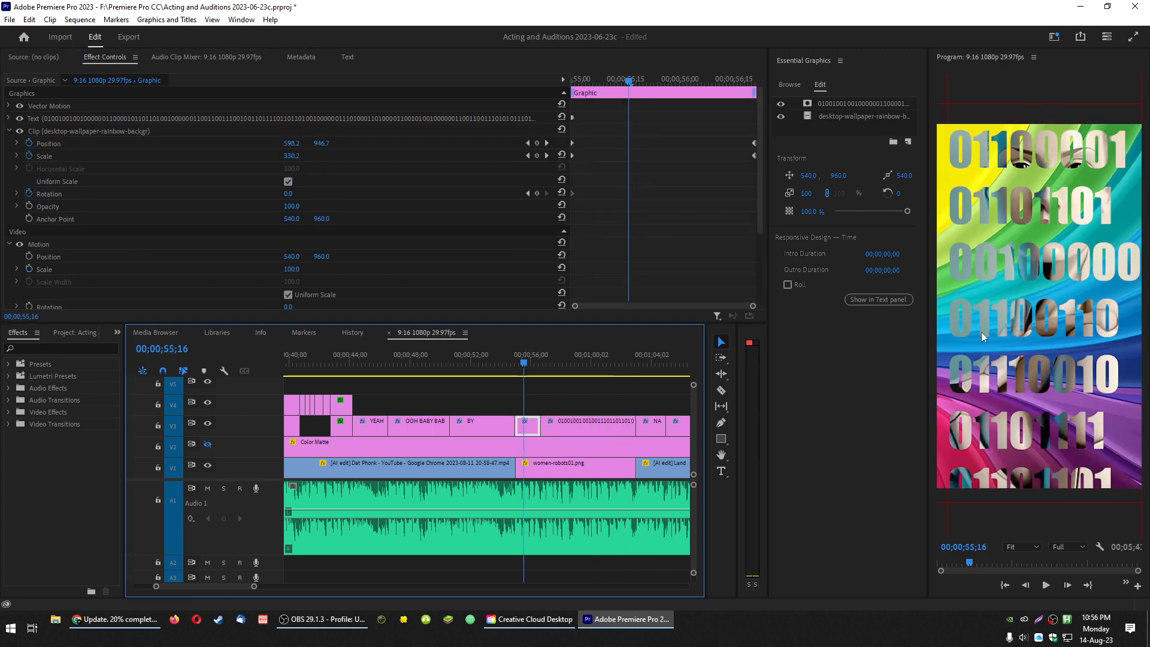
{"action": "key", "text": "space"}
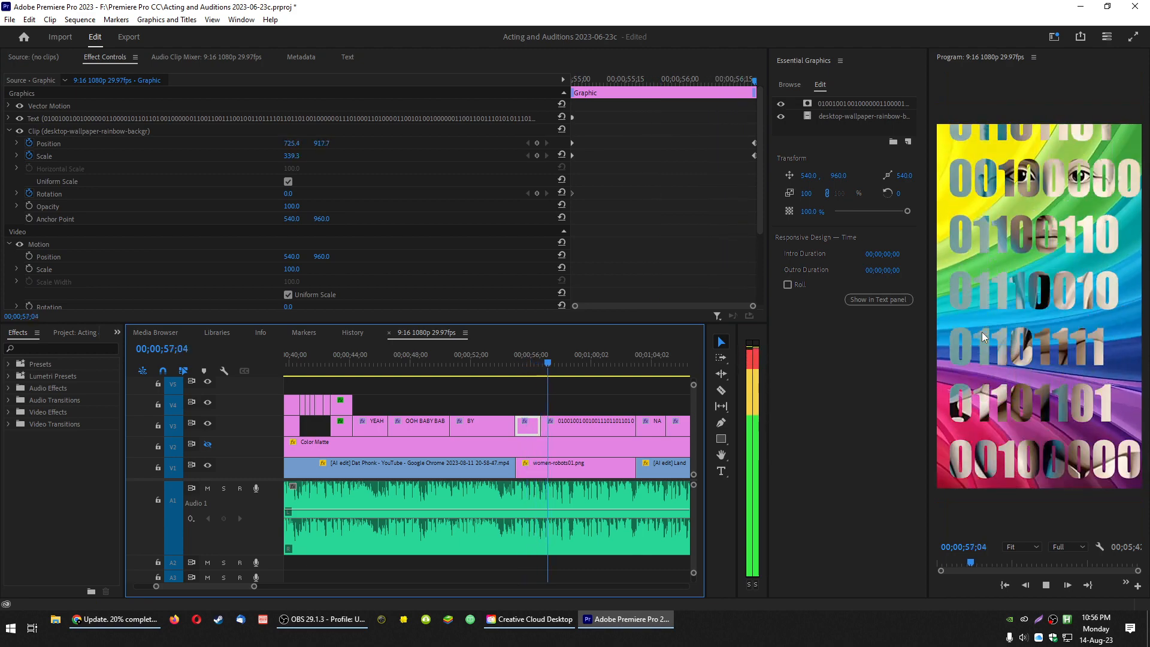
{"action": "key", "text": "space"}
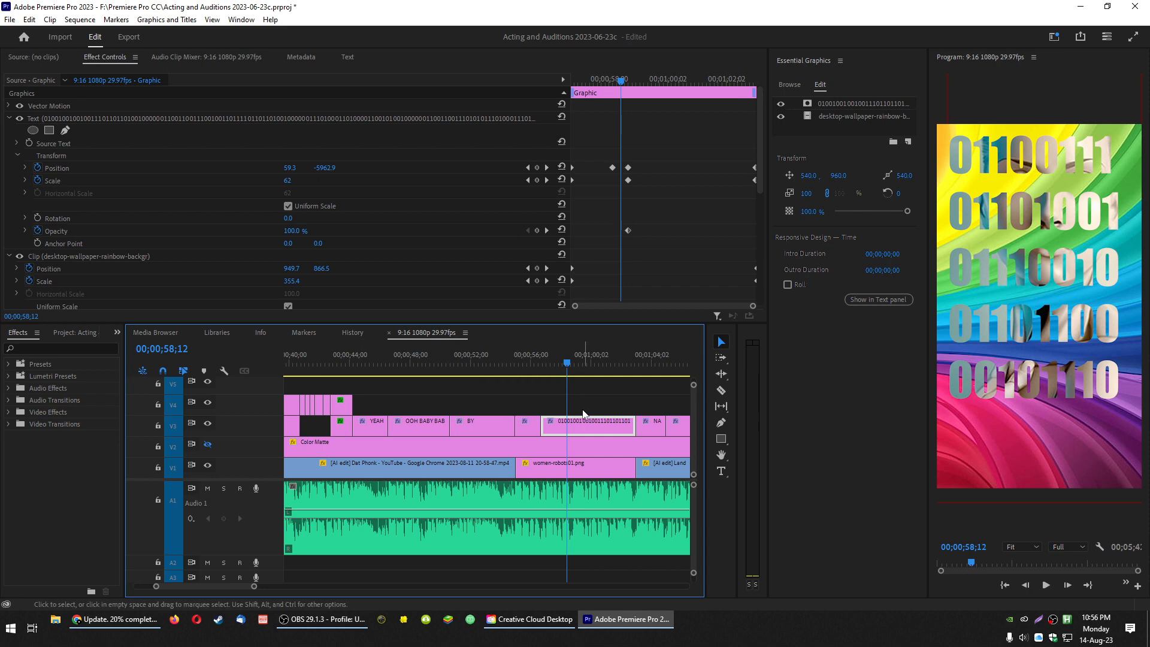
{"action": "key", "text": "space"}
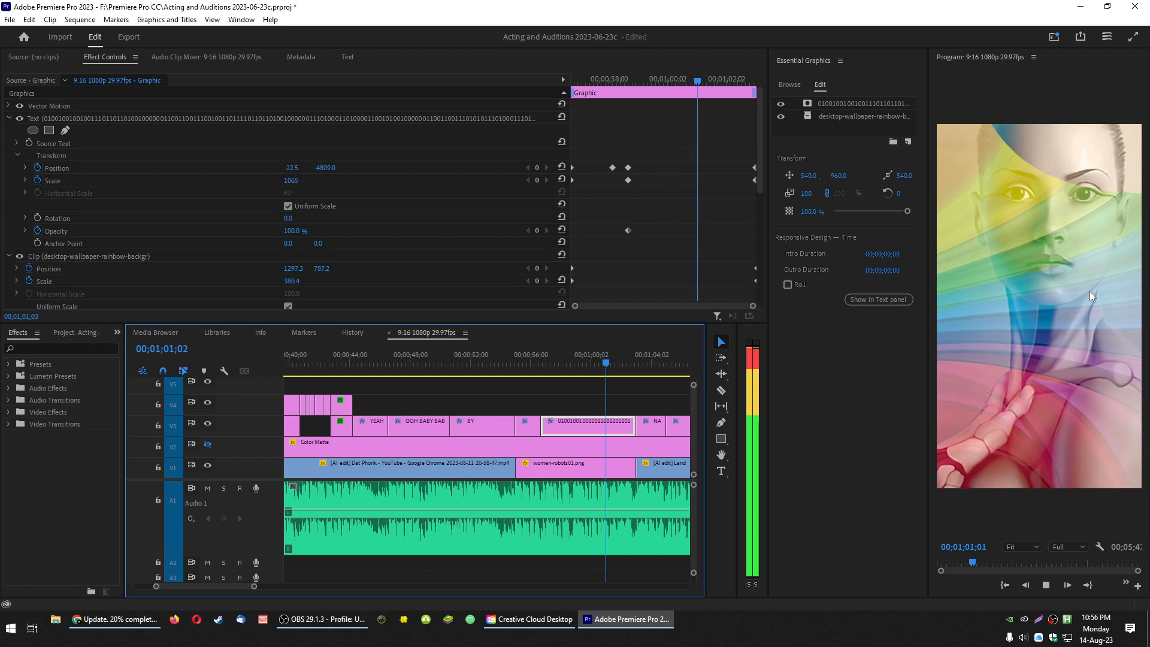
{"action": "key", "text": "space"}
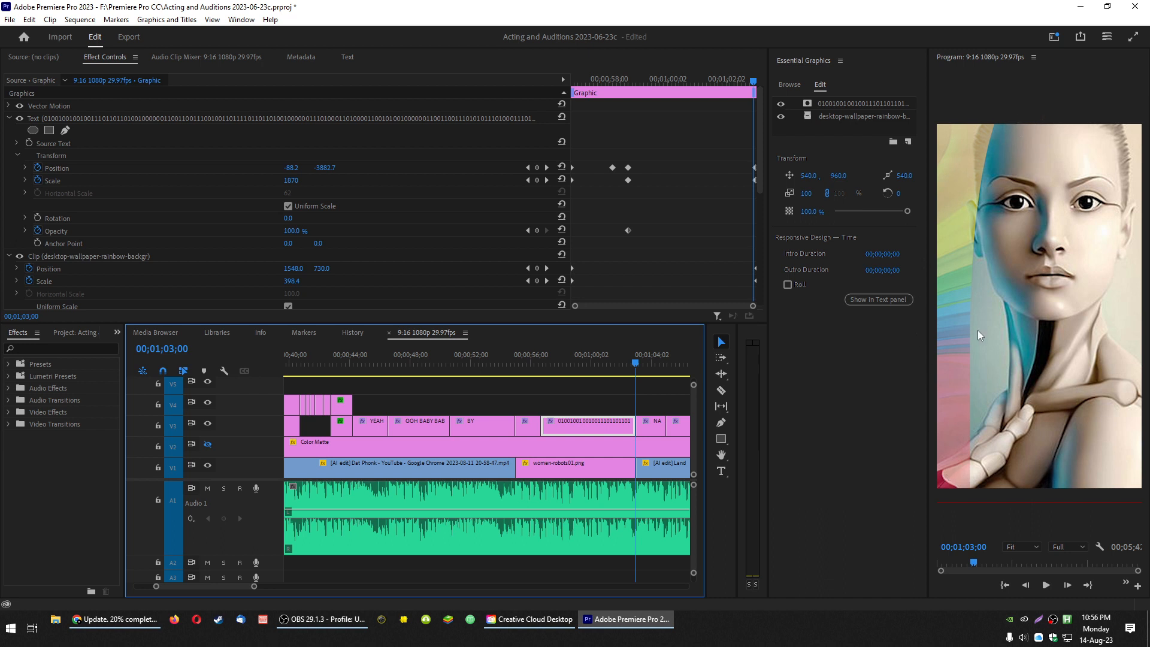
- Review the rainbow binary mask at 00;01;00;16, and replay from the end of the first binary graphic to the masked OOH BABY BABY at 00;01;12;21
{"action": "left_click_drag", "start_coordinate": [631, 358], "coordinate": [597, 361]}
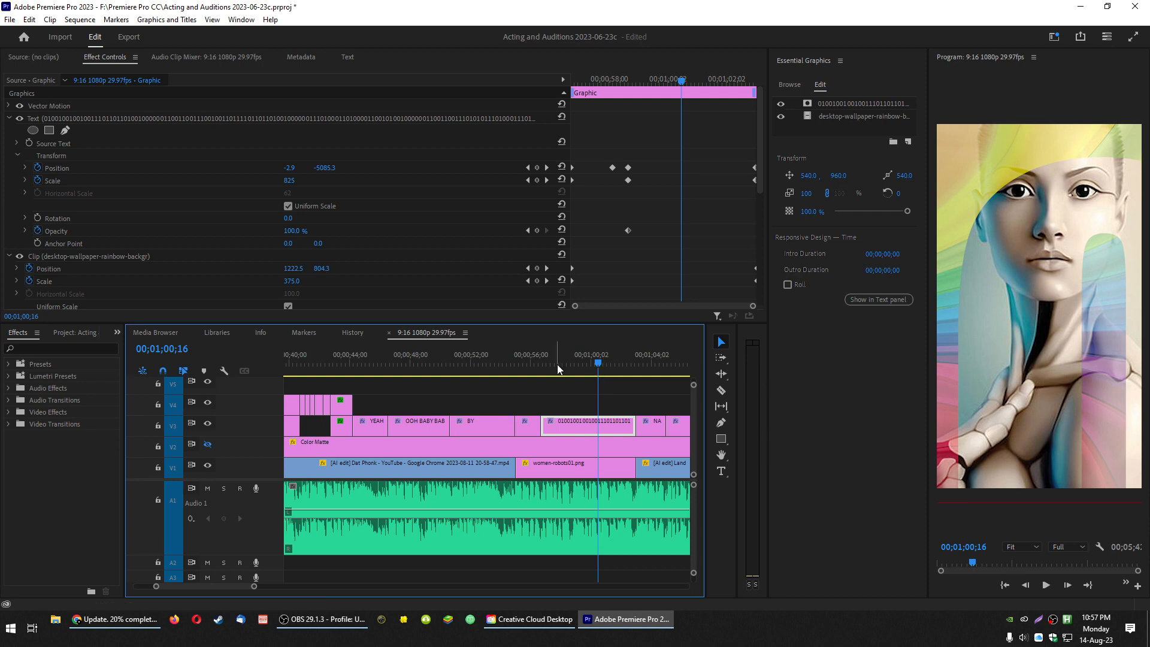
{"action": "left_click", "coordinate": [539, 357]}
{"action": "key", "text": "space"}
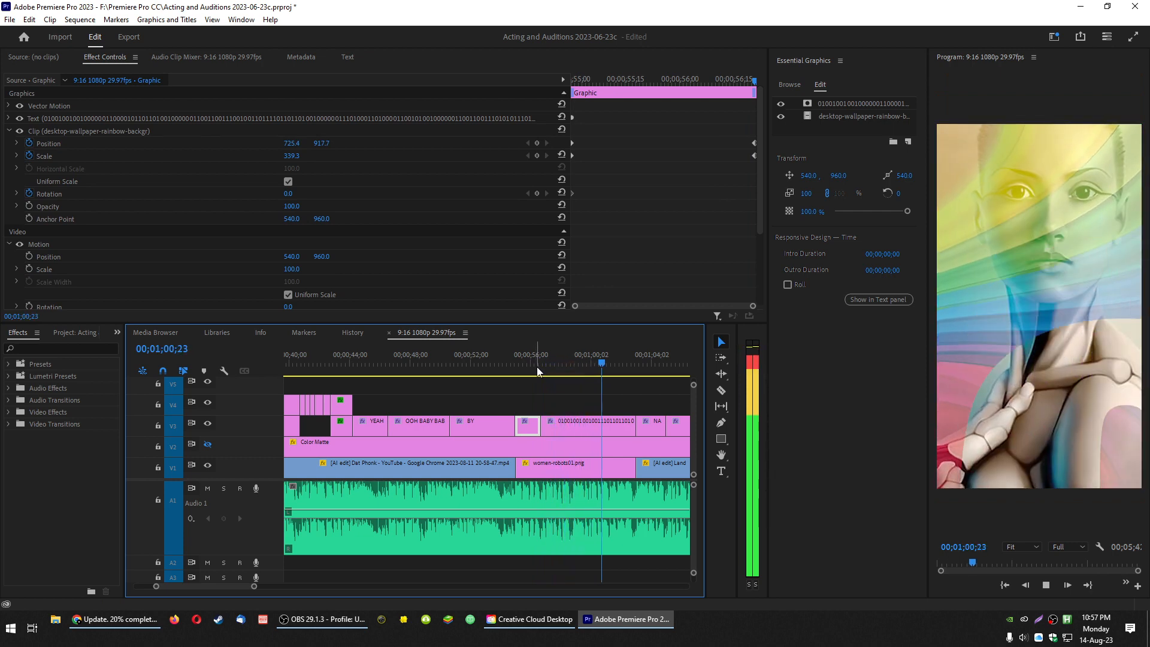
{"action": "scroll", "coordinate": [548, 394], "scroll_direction": "down", "scroll_amount": 4}
{"action": "scroll", "coordinate": [547, 393], "scroll_direction": "down", "scroll_amount": 3}
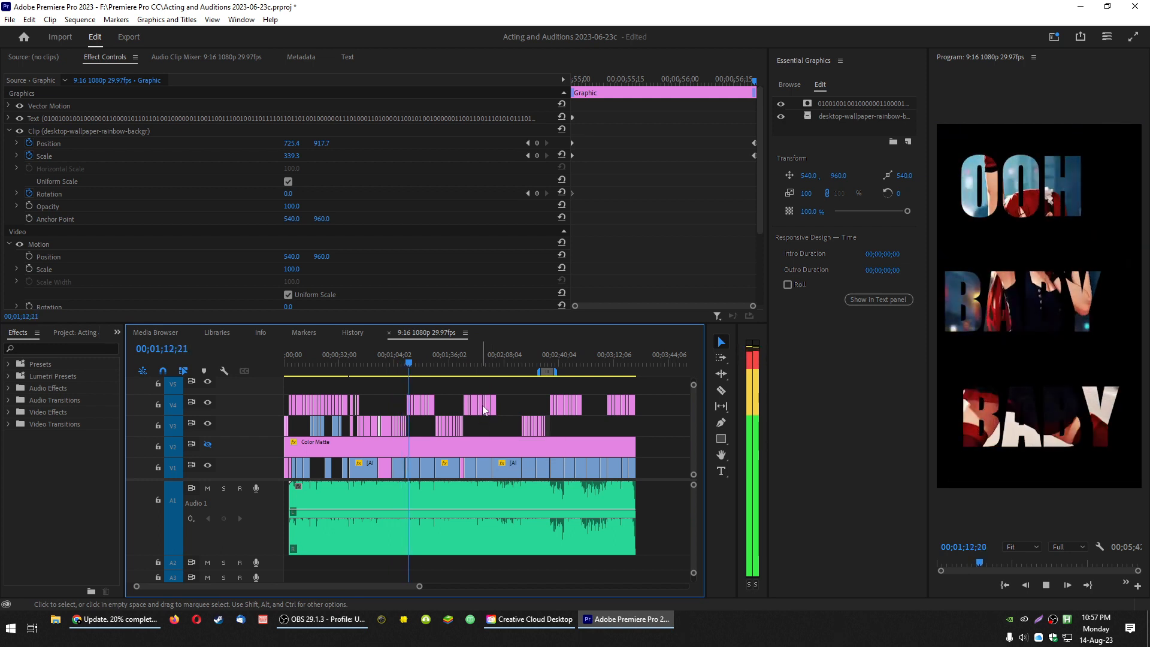
{"action": "key", "text": "space"}
- Select the masked OOH BABY BABY graphic on V4 at 00;01;12;21 and look over the graphics across the whole sequence
{"action": "scroll", "coordinate": [406, 400], "scroll_direction": "up", "scroll_amount": 5}
{"action": "left_click", "coordinate": [415, 402]}
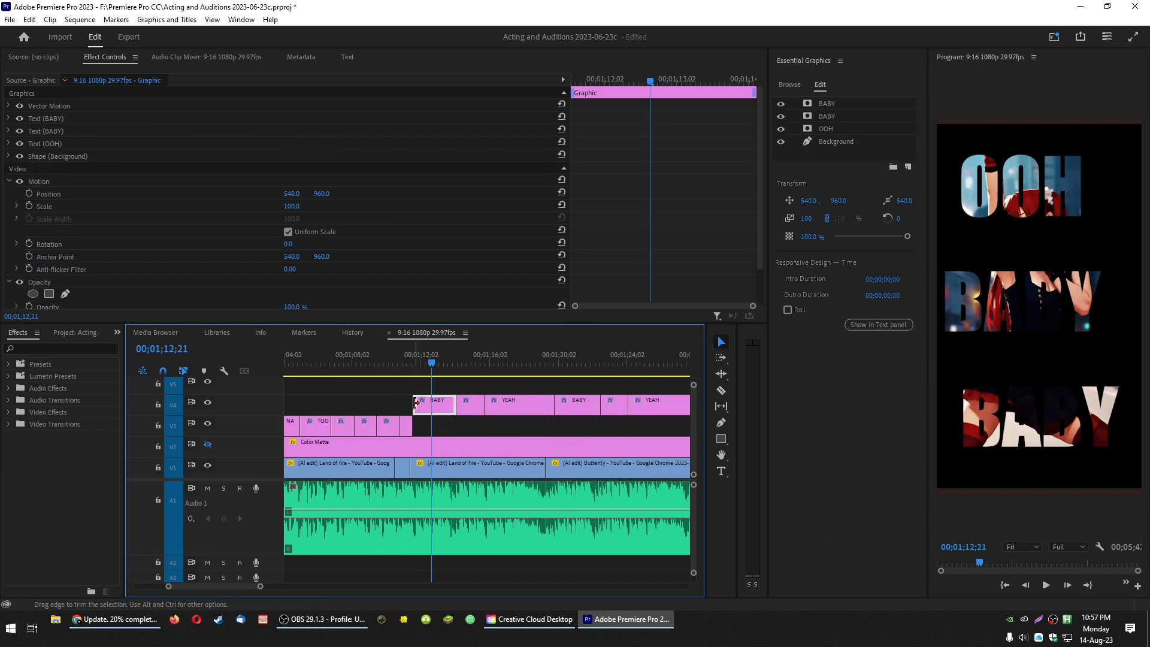
{"action": "scroll", "coordinate": [447, 418], "scroll_direction": "down", "scroll_amount": 5}
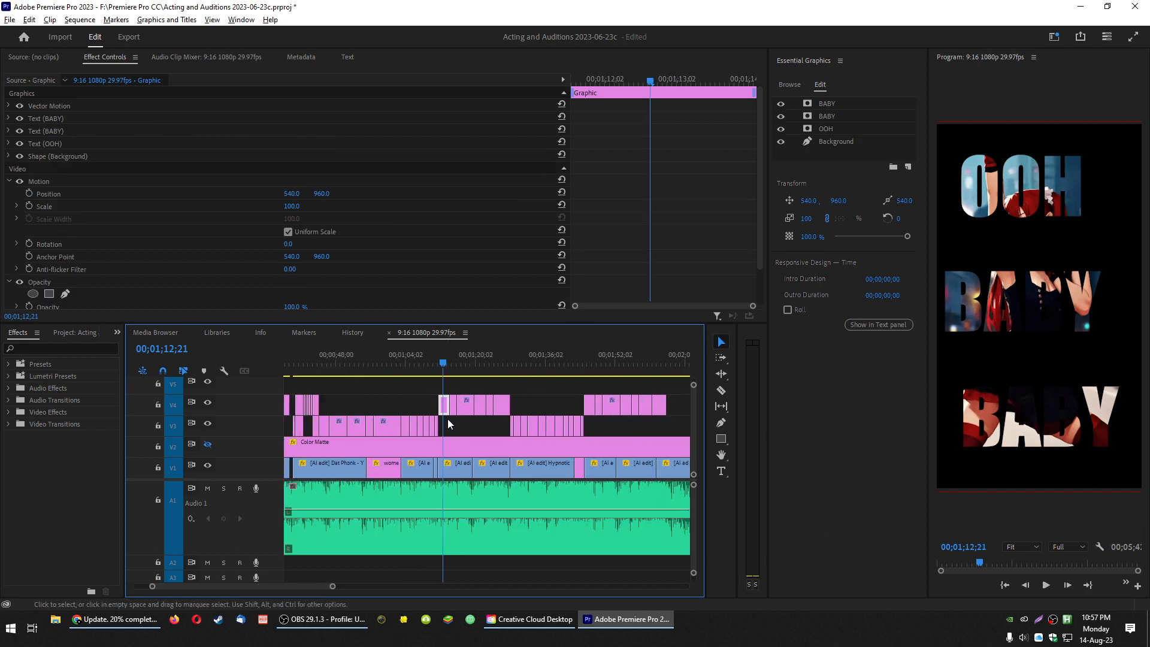
{"action": "scroll", "coordinate": [464, 400], "scroll_direction": "down", "scroll_amount": 2}
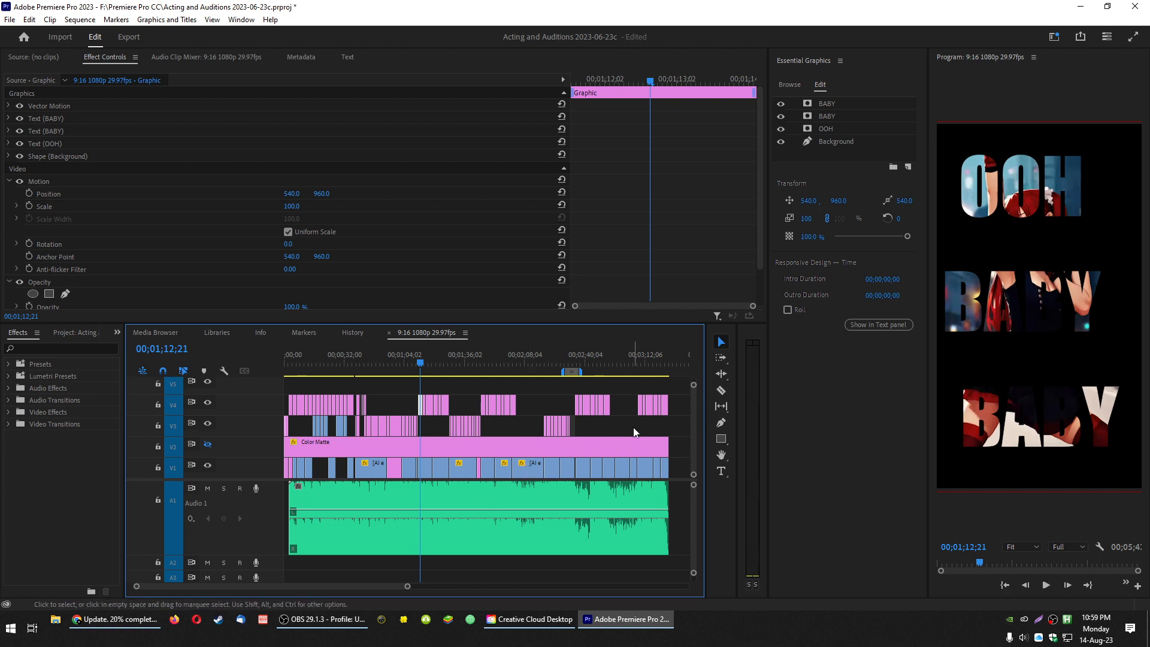
- Play the stretch from 00;02;53;25 to 00;03;00;23, and the masked BABY graphics from 00;00;38;26 to 00;00;41;03
{"action": "left_click", "coordinate": [612, 363]}
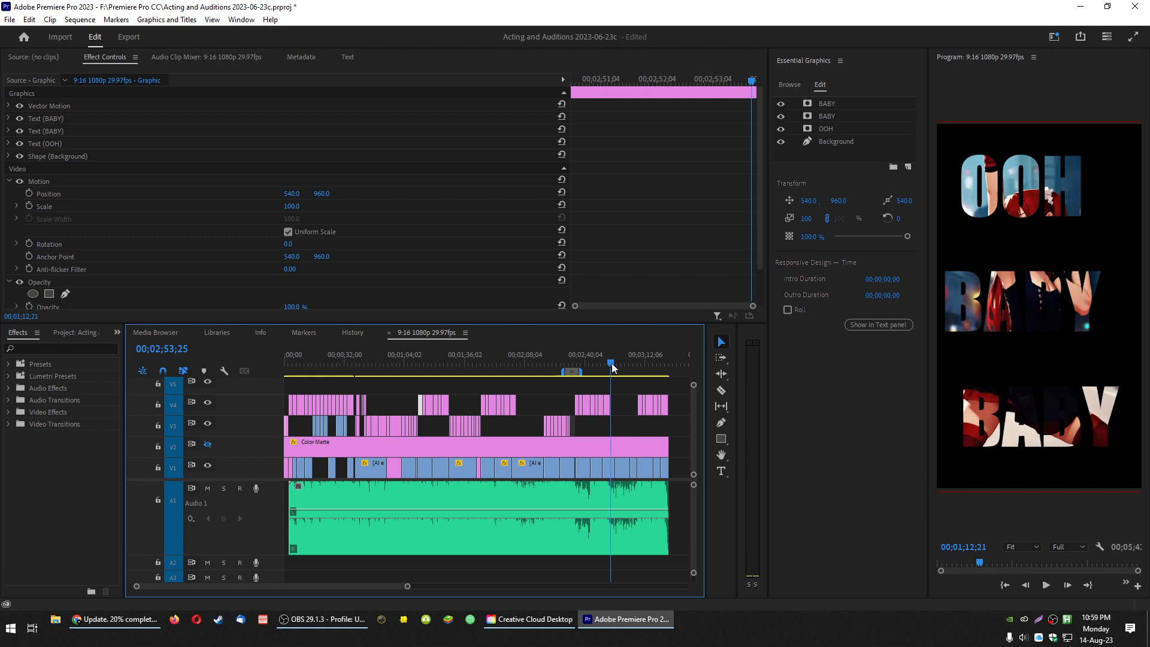
{"action": "key", "text": "space"}
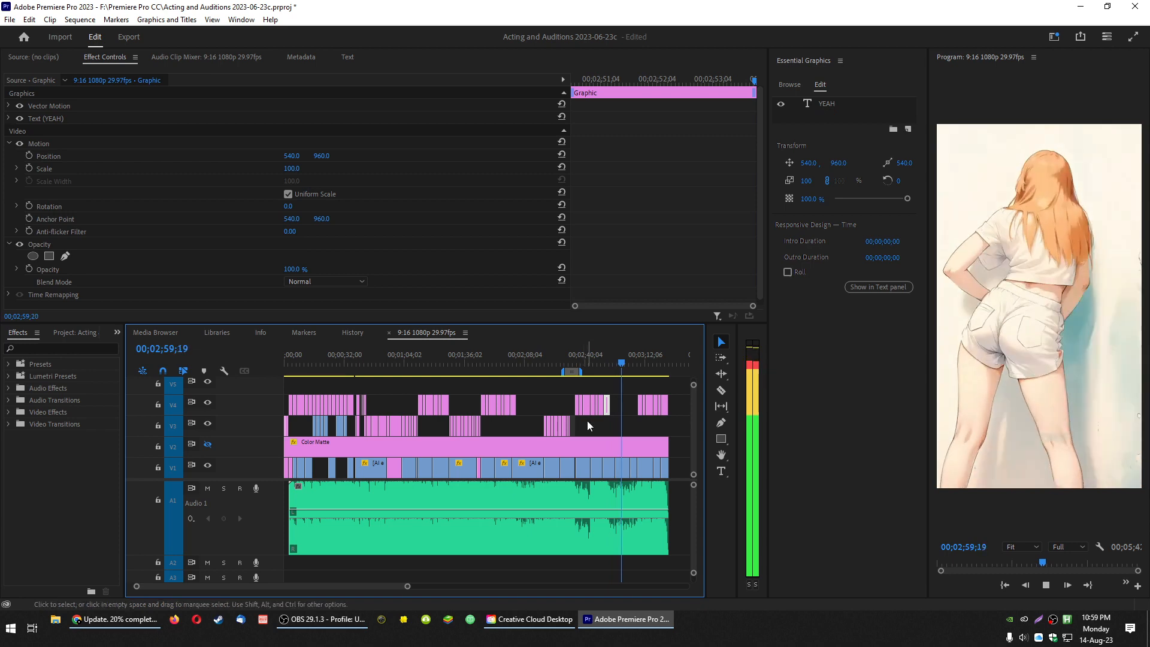
{"action": "key", "text": "space"}
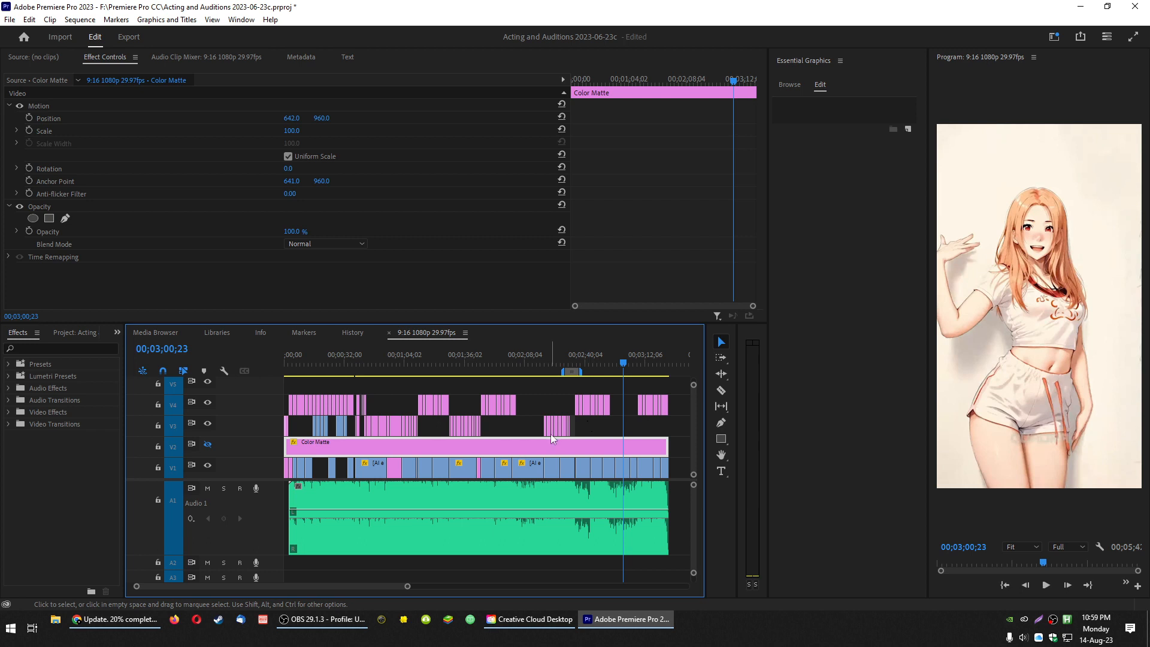
{"action": "left_click", "coordinate": [357, 367]}
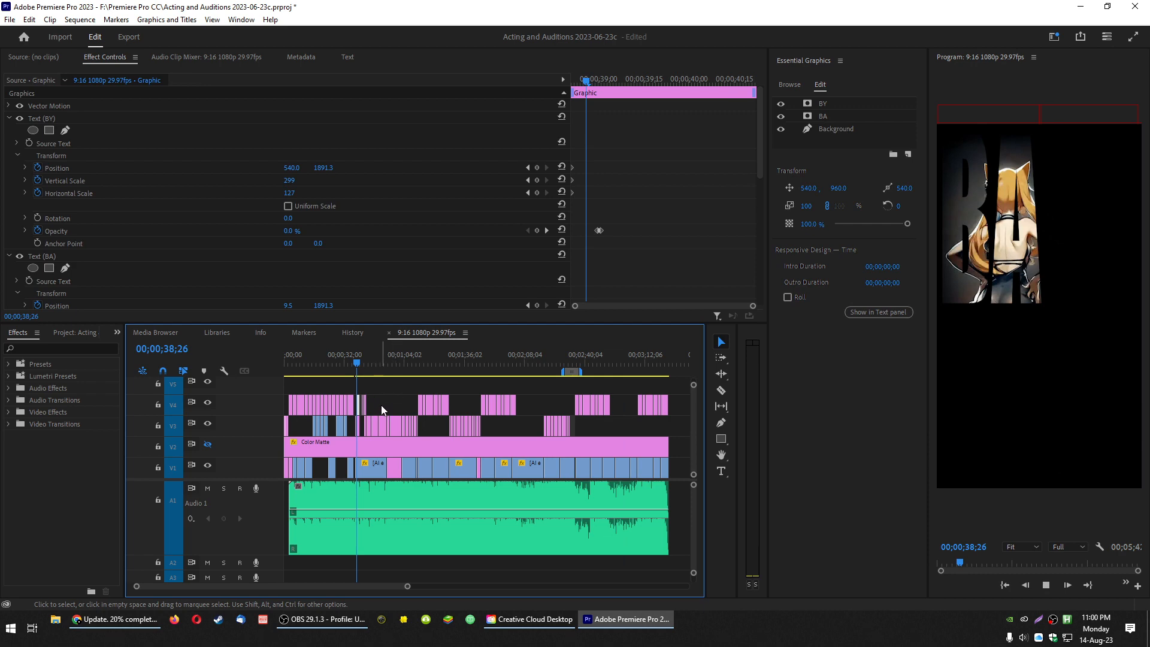
{"action": "key", "text": "space"}
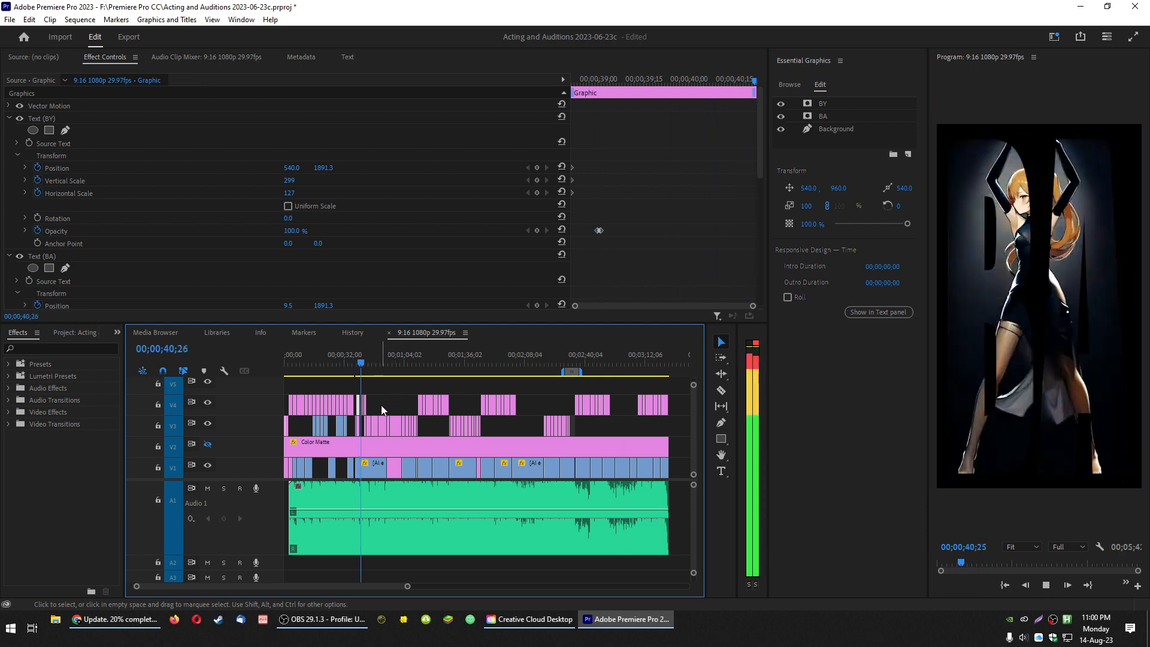
{"action": "key", "text": "space"}
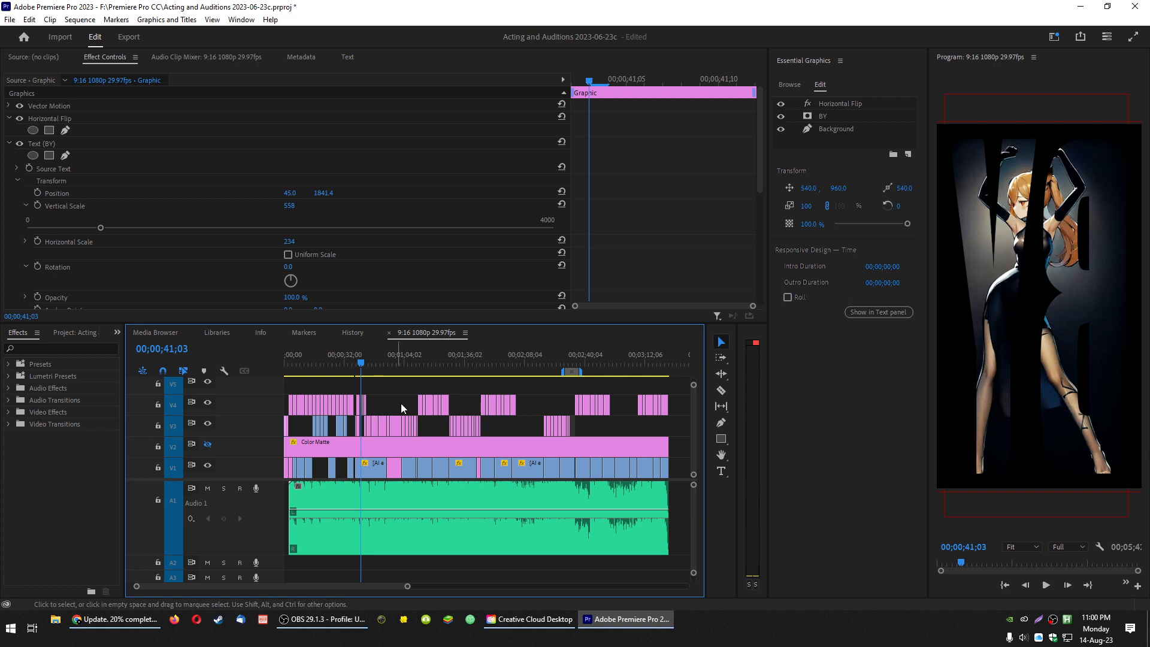
- Review the footage without text after the YEAH graphic on V4, playing from 00;02;03;14 to 00;02;08;00
{"action": "left_click", "coordinate": [520, 357]}
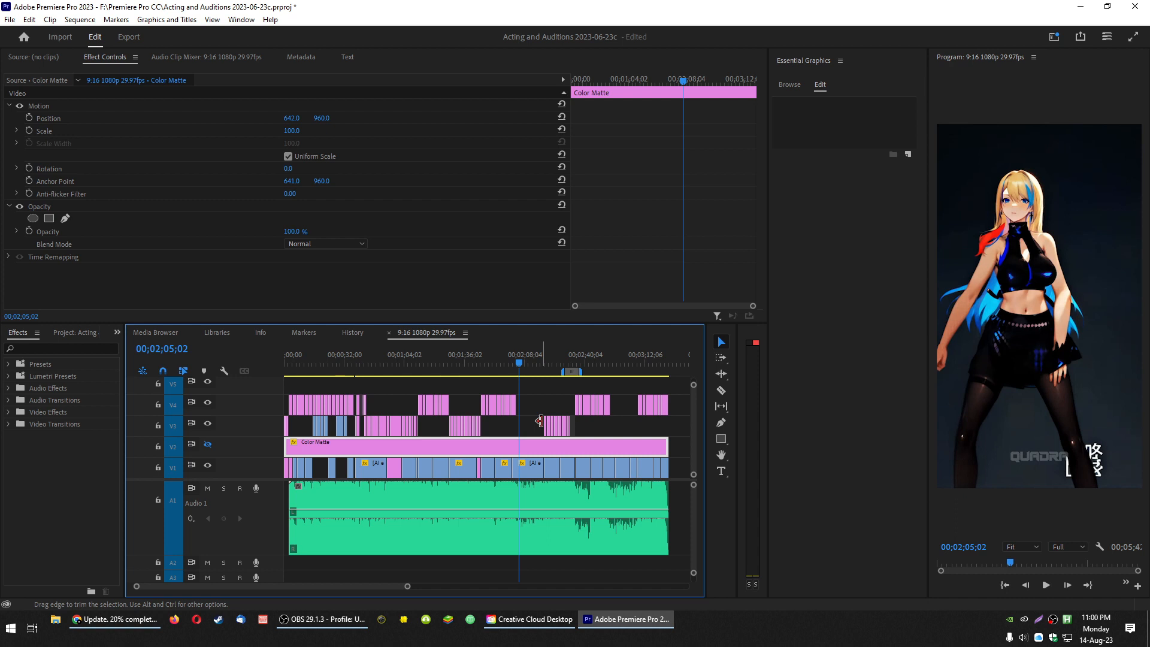
{"action": "key", "text": "space"}
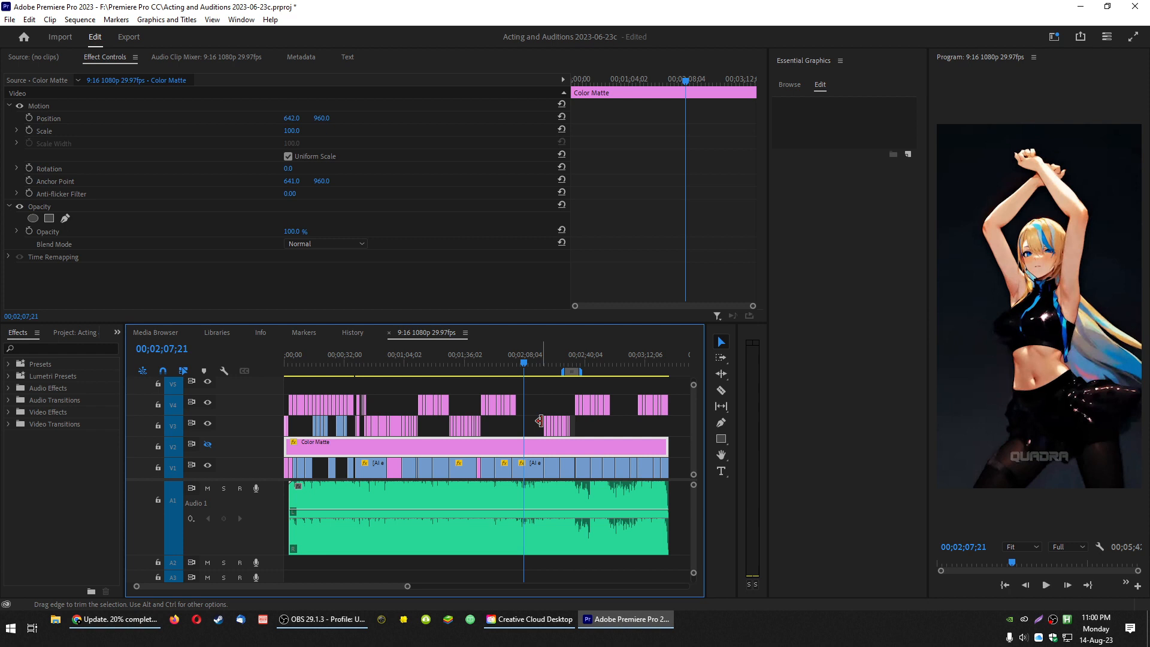
{"action": "left_click", "coordinate": [516, 355]}
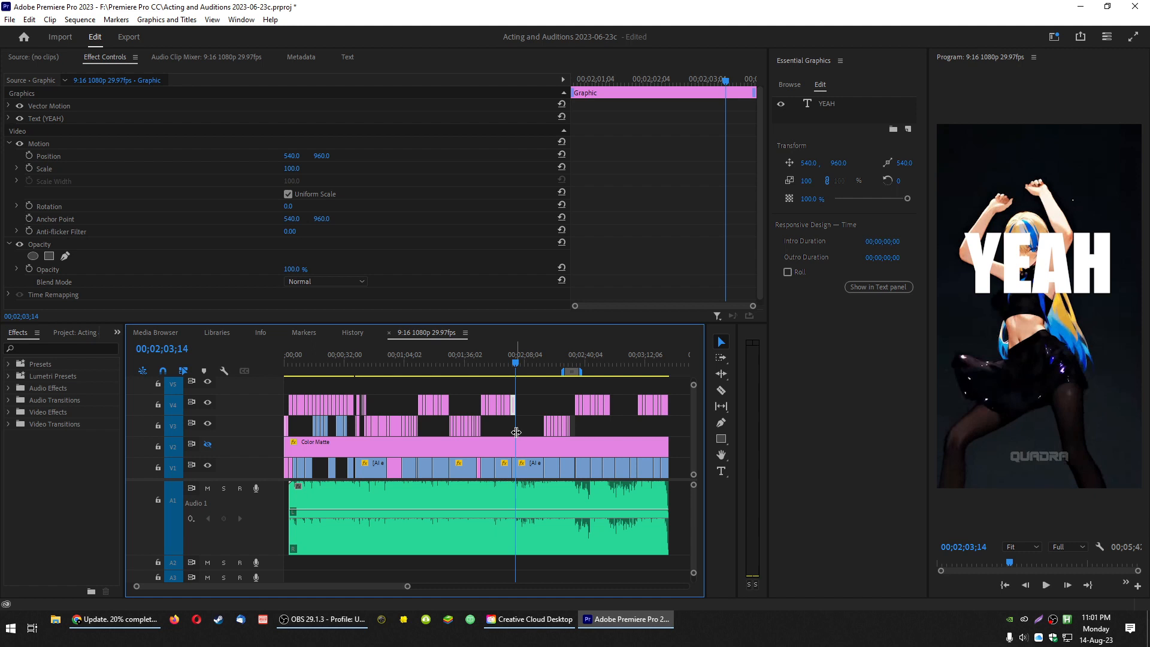
{"action": "key", "text": "space"}
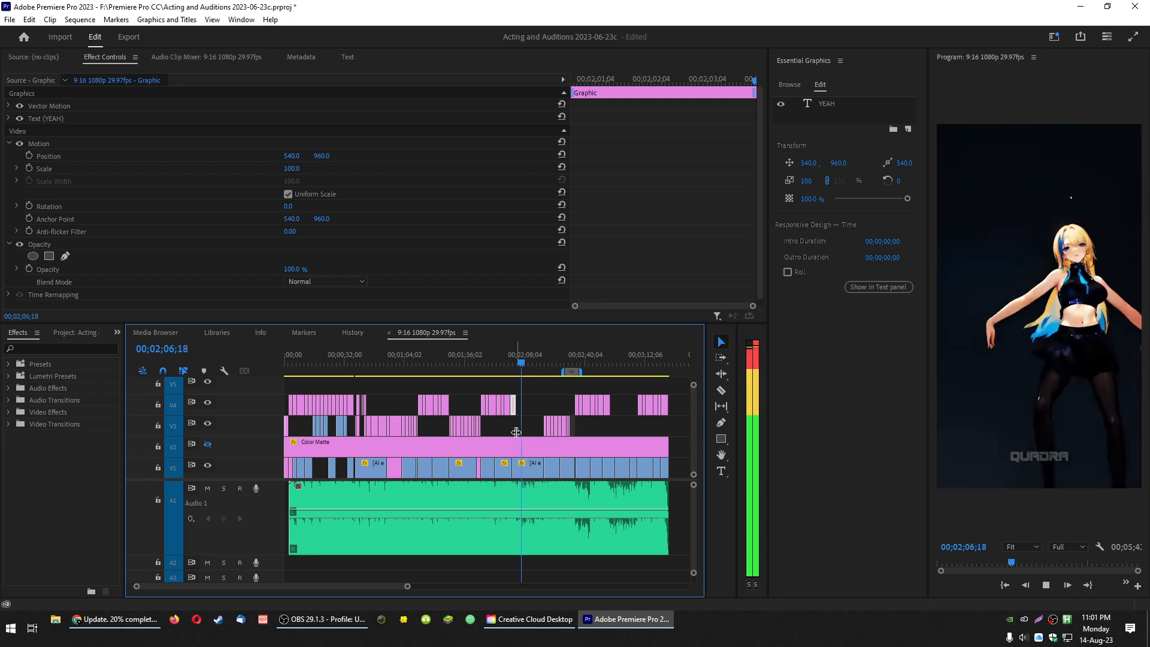
{"action": "left_click", "coordinate": [516, 446]}
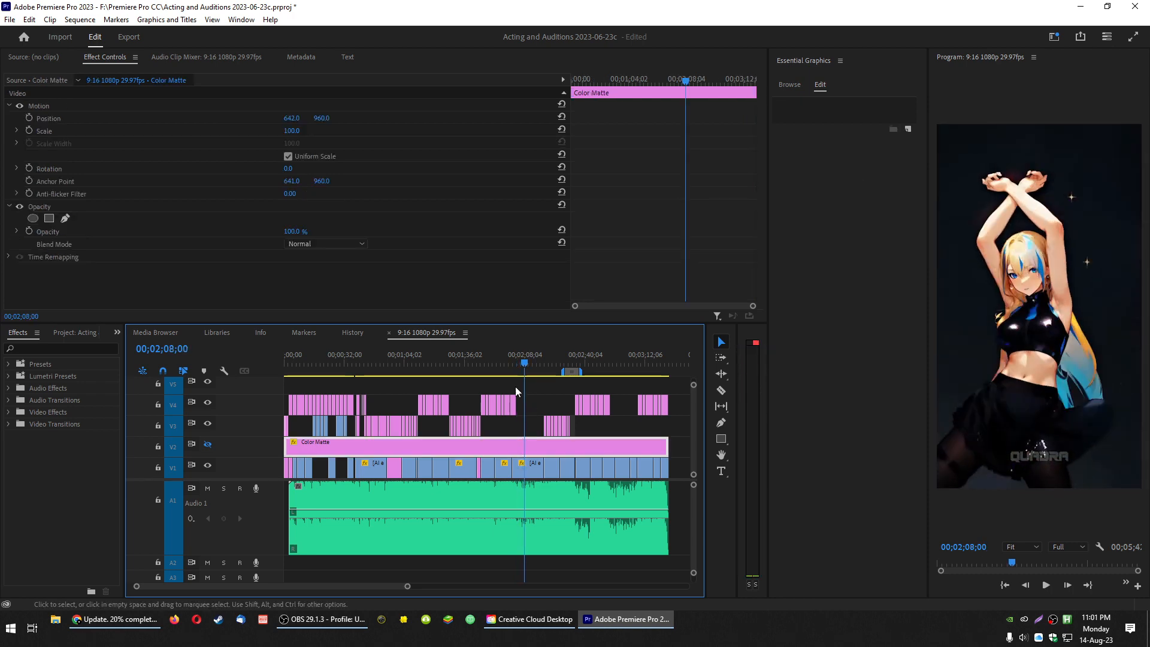
- Play the masked OOH BABY BABY YEAH graphic around 00;01;49;11, and return to its earlier version at 00;01;12;03
{"action": "left_click", "coordinate": [488, 354]}
{"action": "key", "text": "space"}
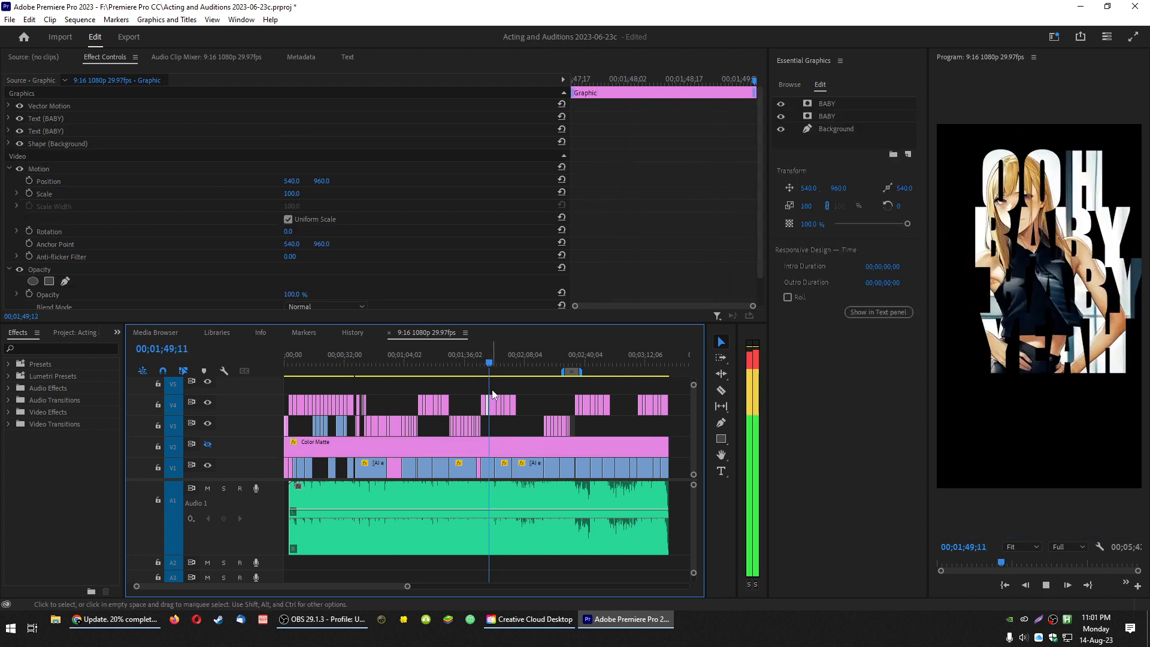
{"action": "key", "text": "space"}
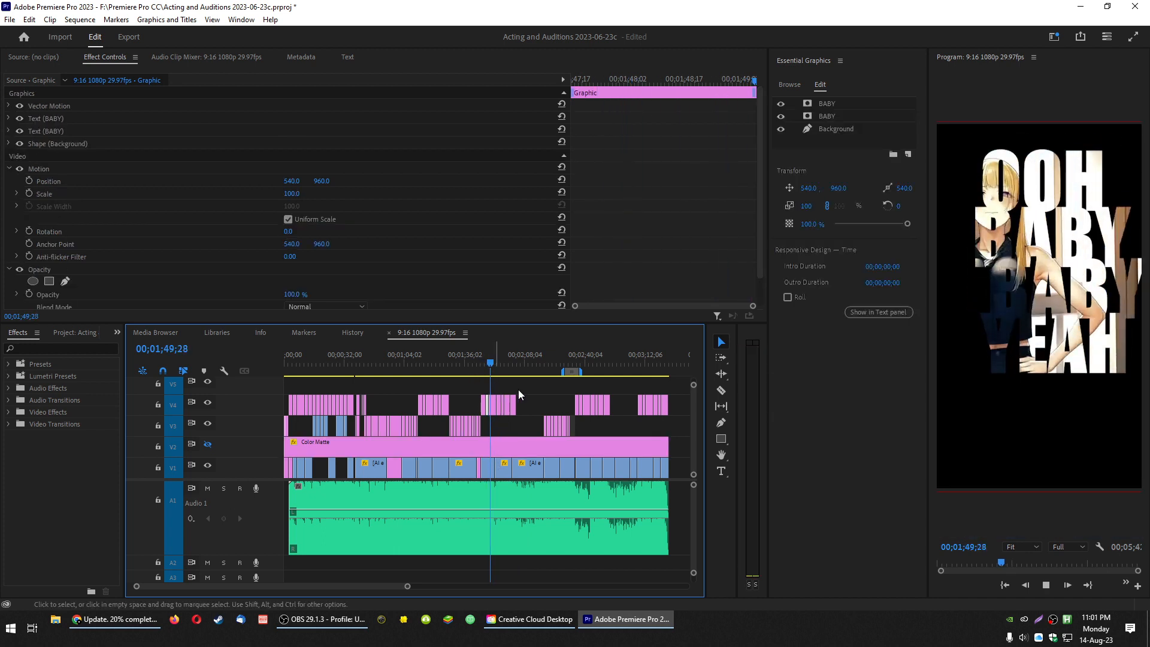
{"action": "left_click", "coordinate": [421, 359]}
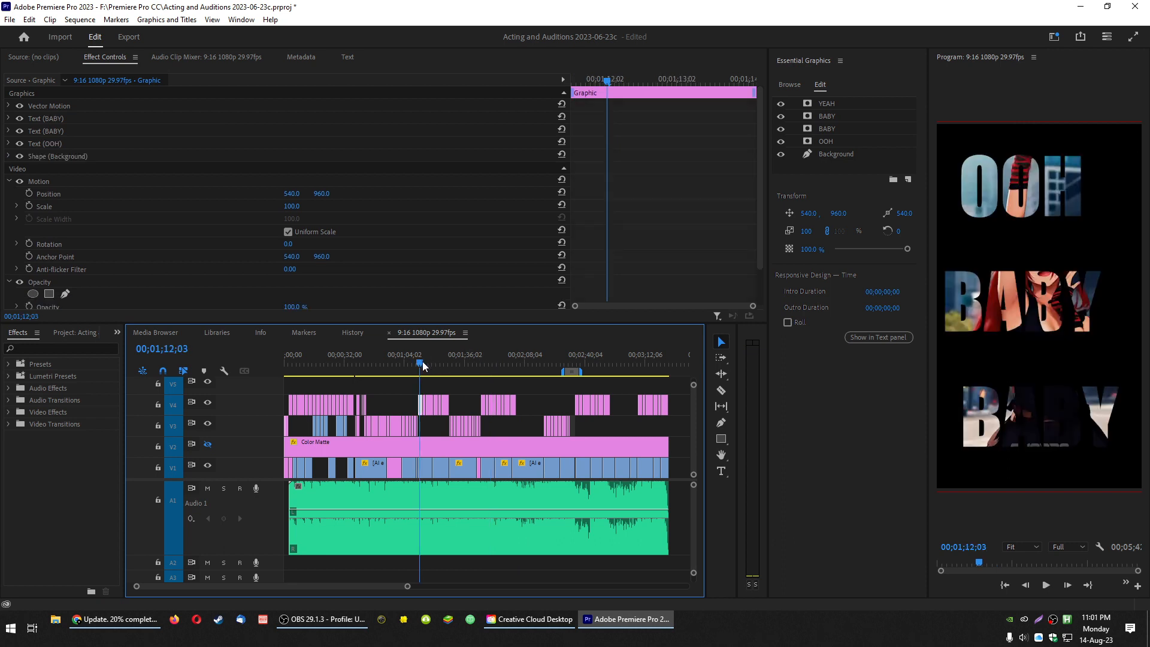
- Play the masked lyrics from 00;02;16;26, including GIRL YOU'RE KINDA SEXY, and the OOH BABY BABY YEAH graphic up to 00;02;42;15
{"action": "left_click", "coordinate": [547, 350]}
{"action": "left_click", "coordinate": [542, 358]}
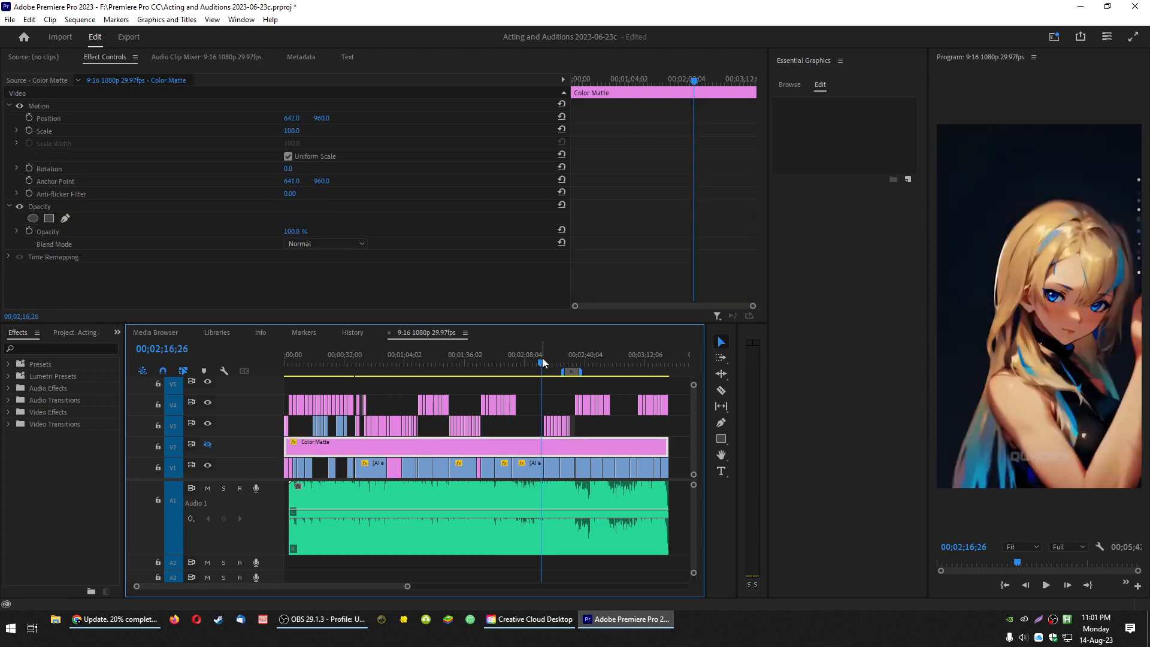
{"action": "key", "text": "space"}
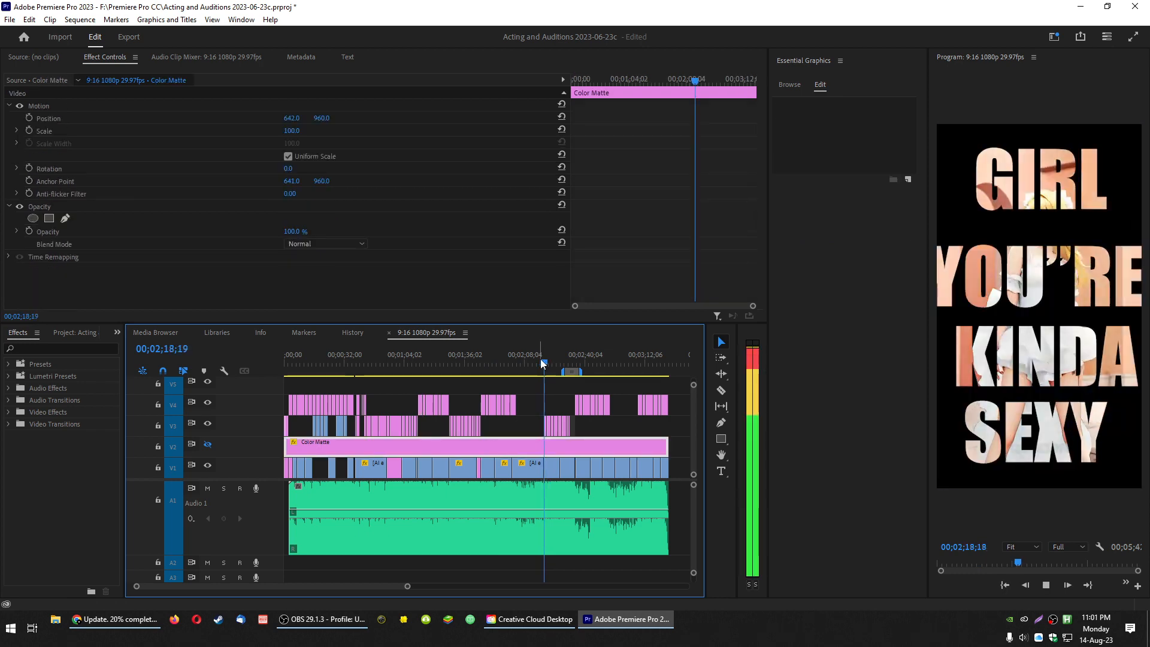
{"action": "left_click", "coordinate": [573, 355]}
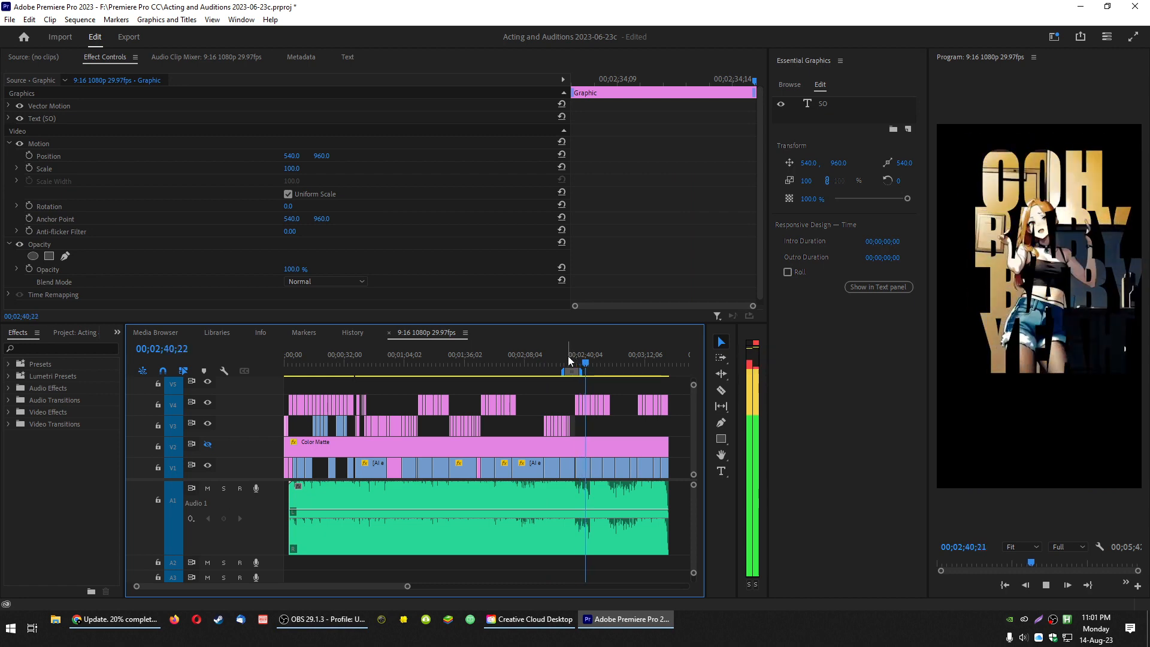
{"action": "key", "text": "space"}
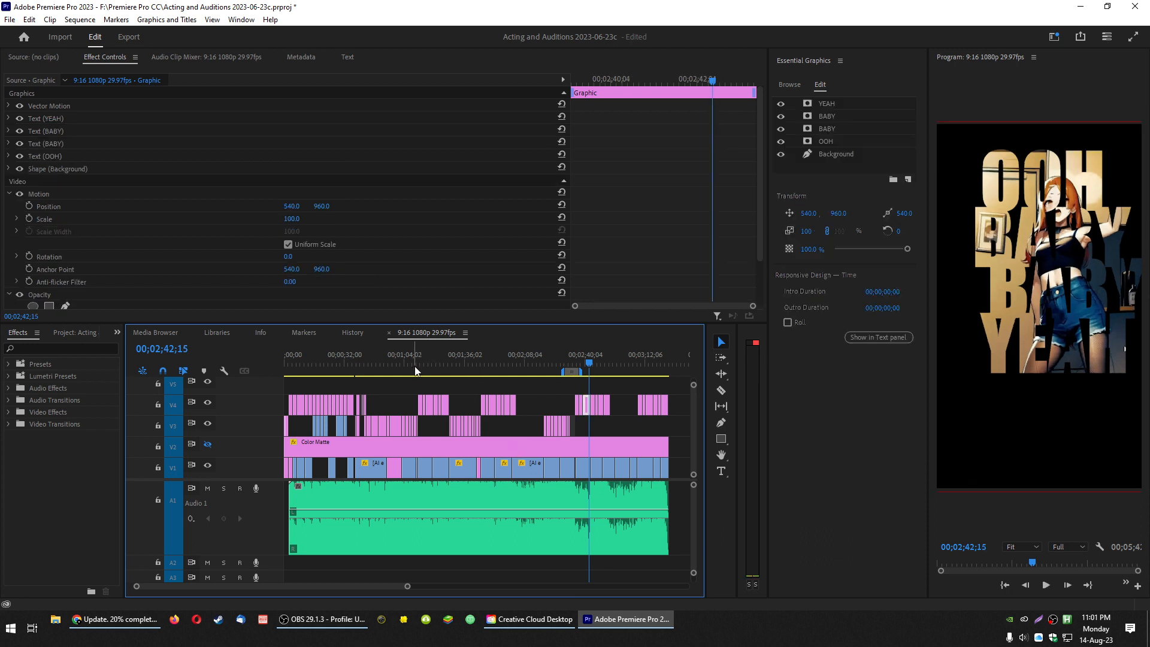
- Compare the masked BABY at 00;00;43;20 with AND I'M A SEXY MAN at 00;02;20;20, and replay the masked graphics up to 00;02;39;18
{"action": "left_click", "coordinate": [367, 362]}
{"action": "left_click", "coordinate": [548, 359]}
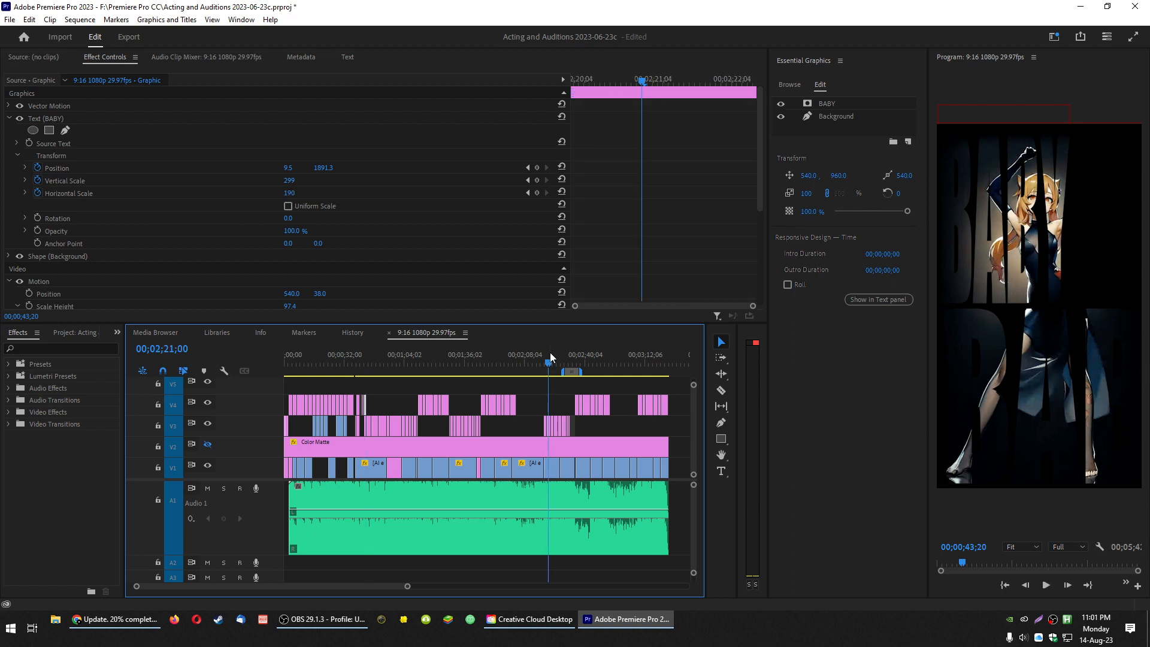
{"action": "left_click", "coordinate": [577, 367]}
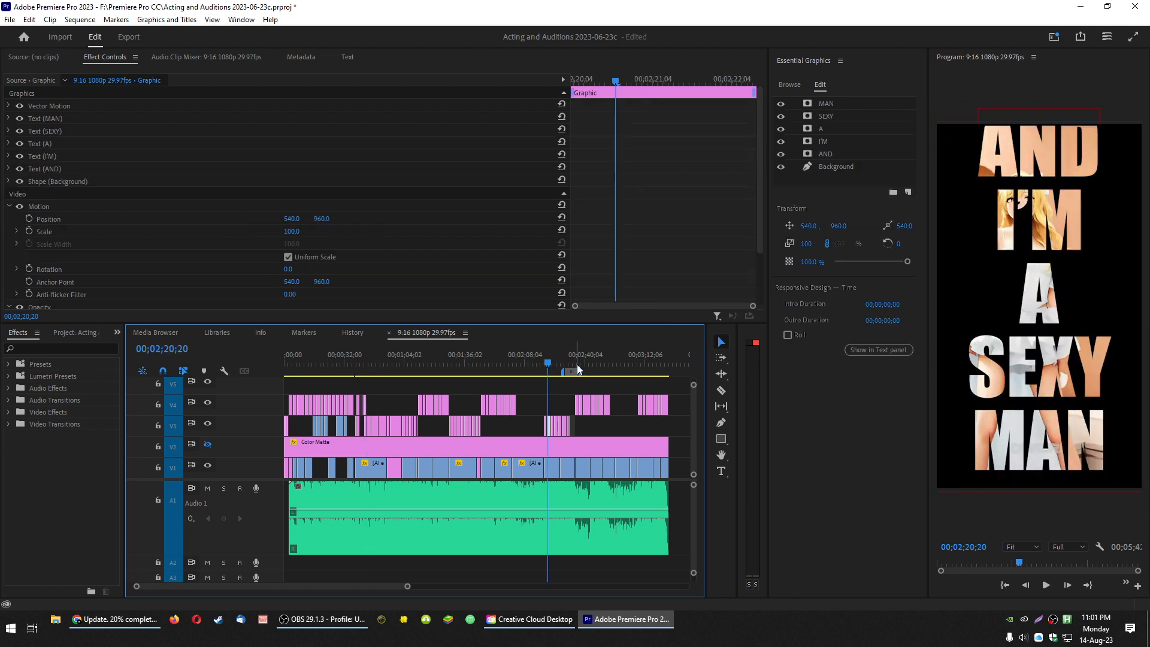
{"action": "left_click_drag", "start_coordinate": [578, 365], "coordinate": [578, 365]}
{"action": "left_click", "coordinate": [575, 359]}
{"action": "key", "text": "space"}
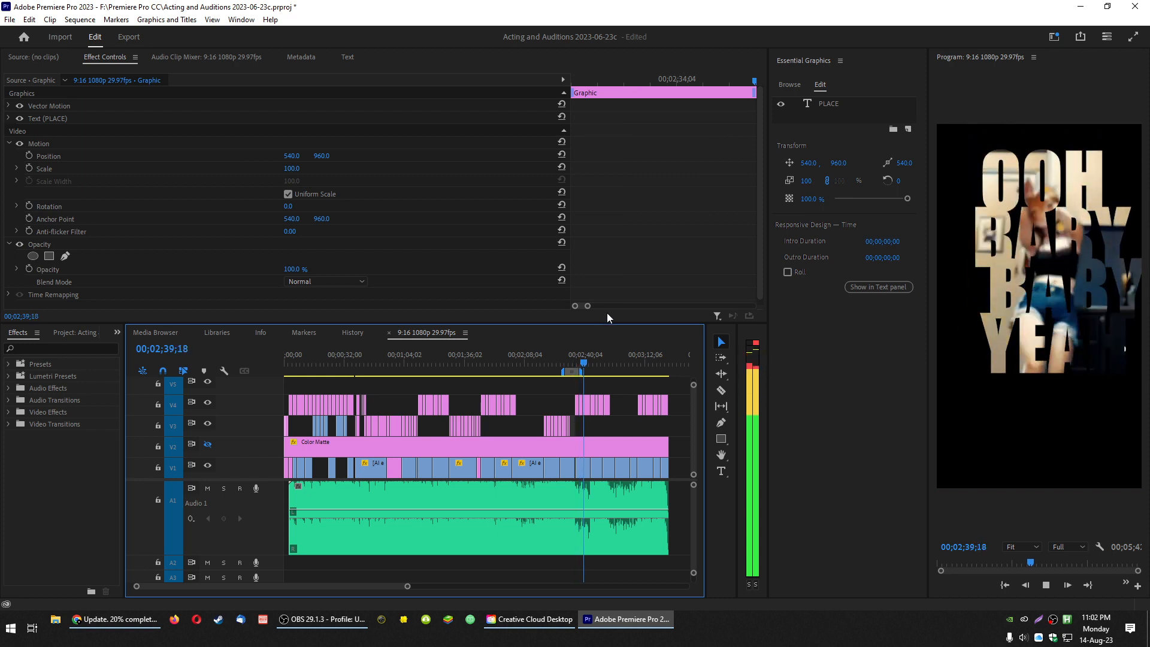
{"action": "key", "text": "space"}
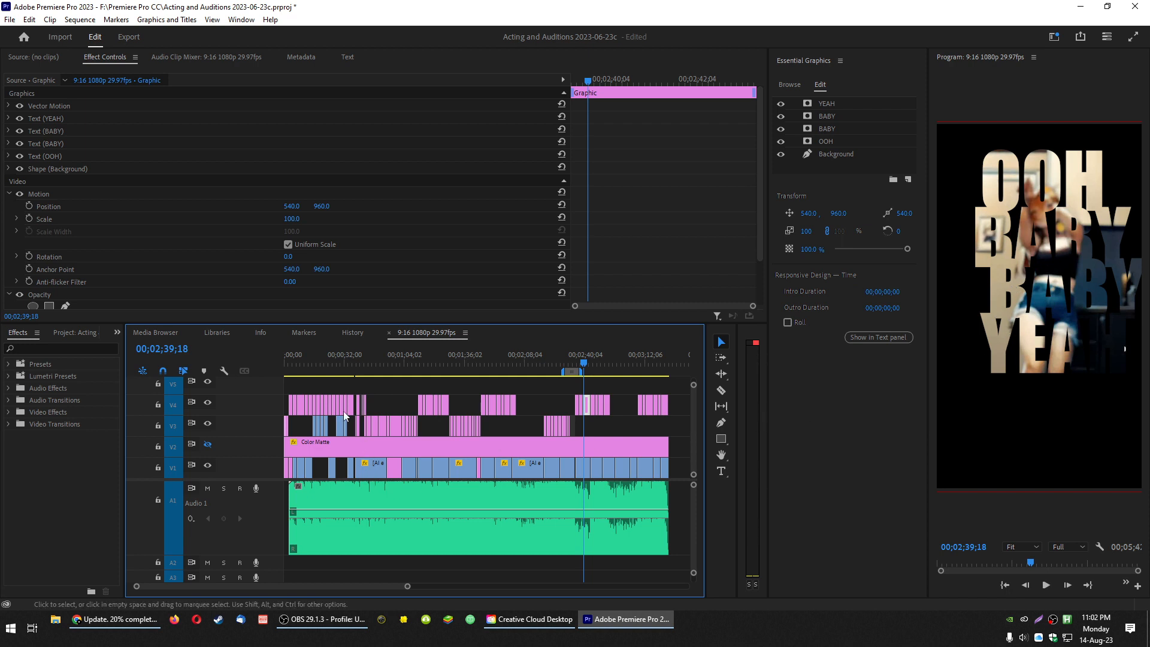
- Play the early masked graphics from NOW GIRL at 00;00;07;19 through to the WEAR graphic at 00;00;17;12
{"action": "left_click", "coordinate": [300, 374]}
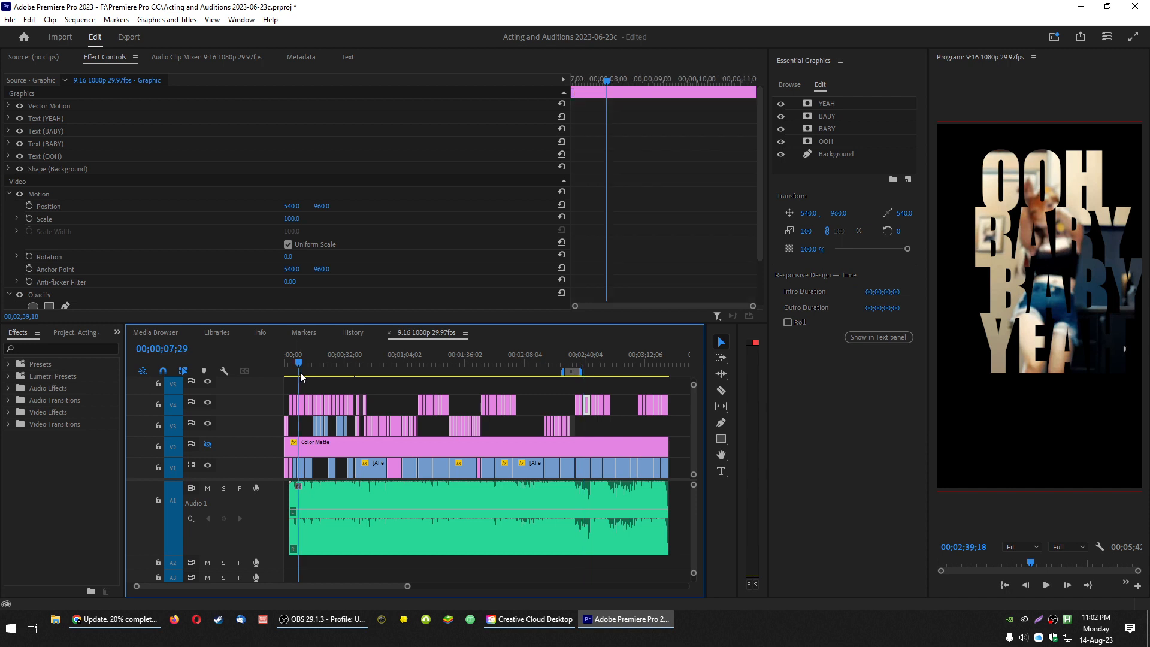
{"action": "left_click_drag", "start_coordinate": [301, 373], "coordinate": [300, 372]}
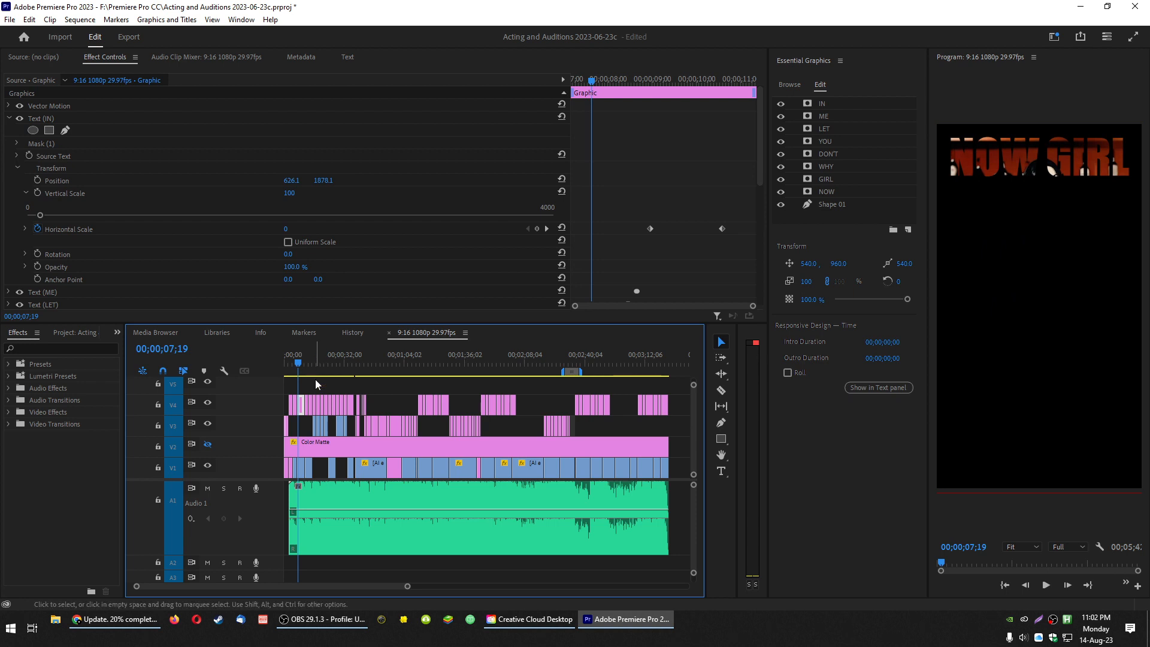
{"action": "key", "text": "space"}
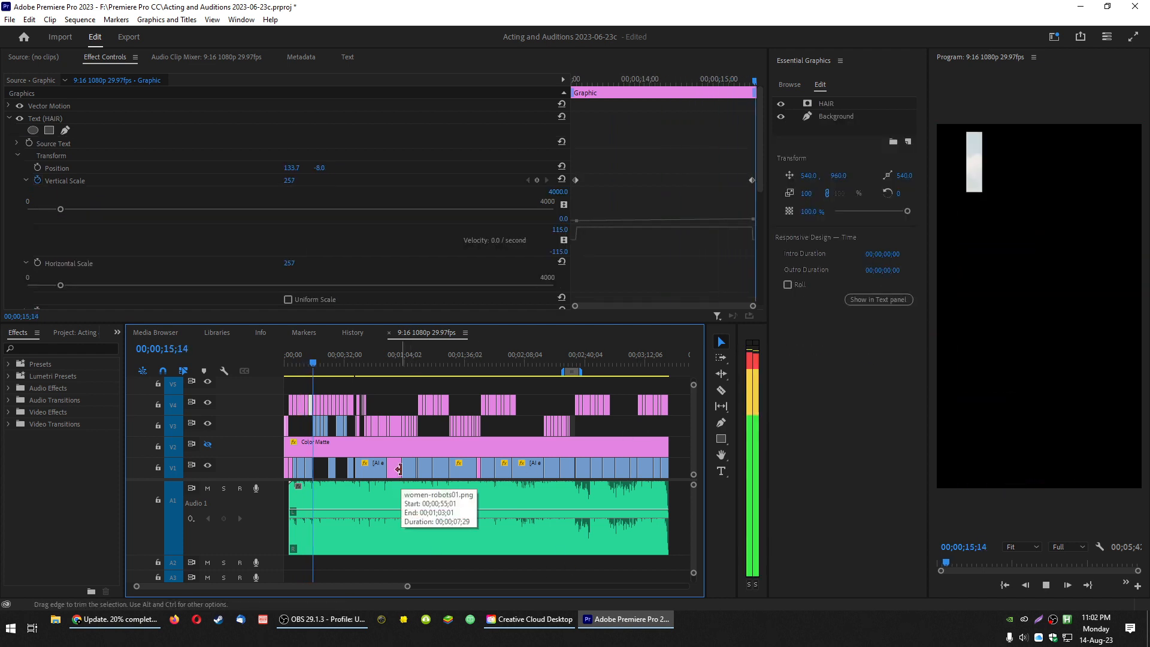
{"action": "key", "text": "space"}
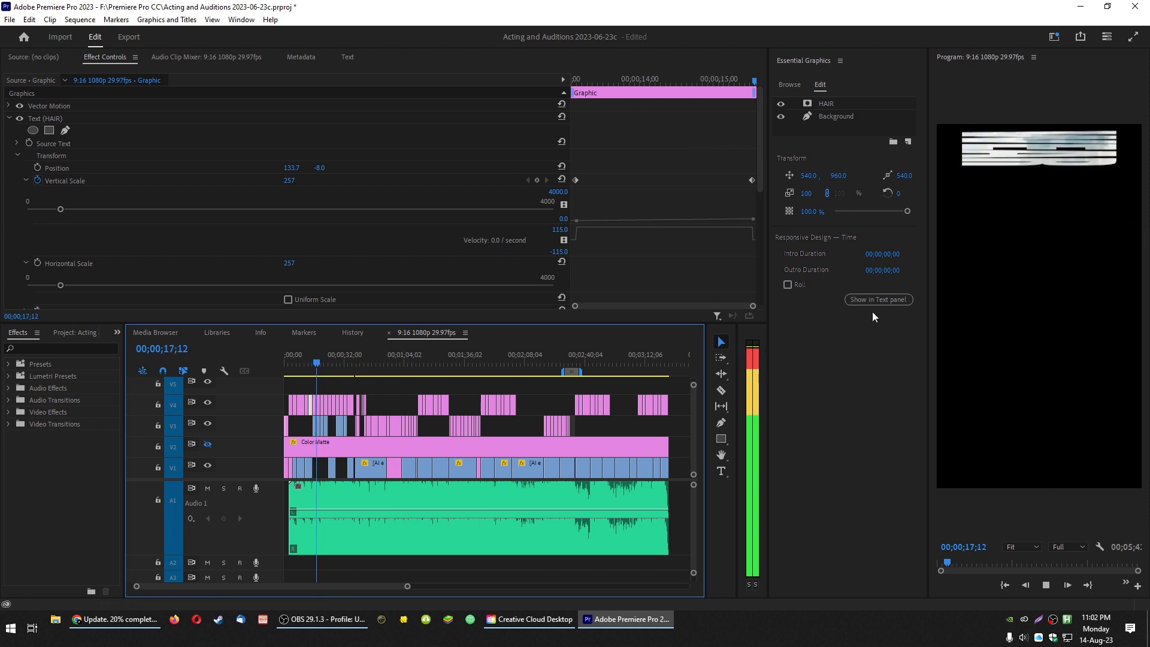
- Stop on the masked I DIG THAT WRAPPING THAT graphic at 00;00;16;25 and move its lower THAT to position 32.5, 1520.0
{"action": "key", "text": "equal"}
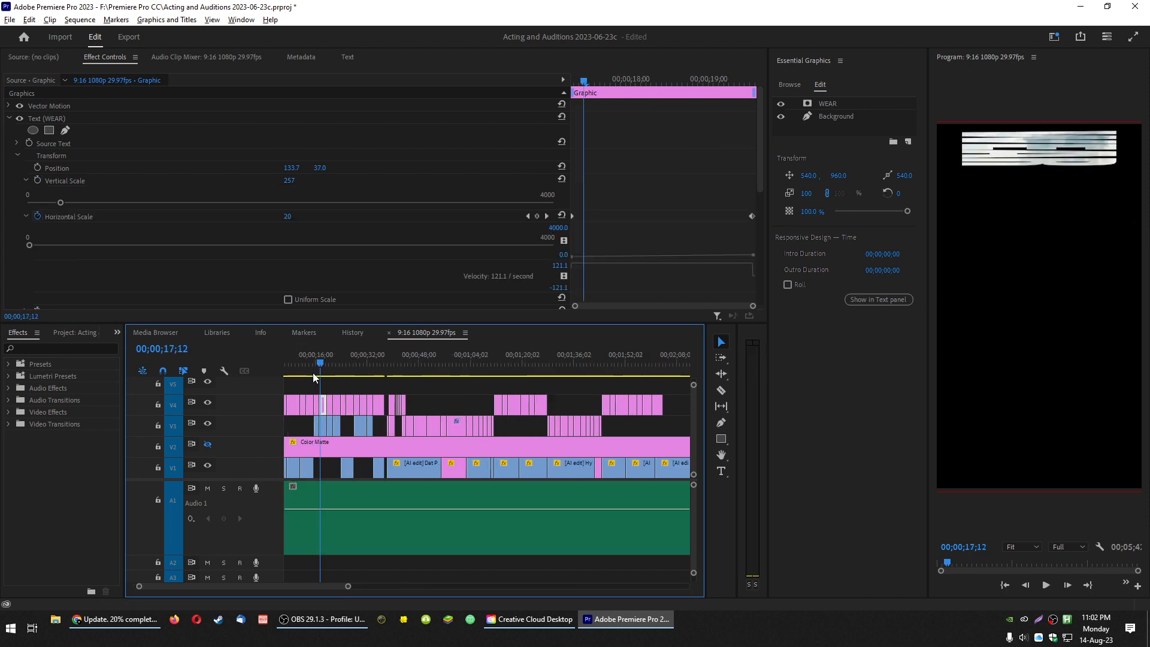
{"action": "left_click_drag", "start_coordinate": [322, 367], "coordinate": [318, 367]}
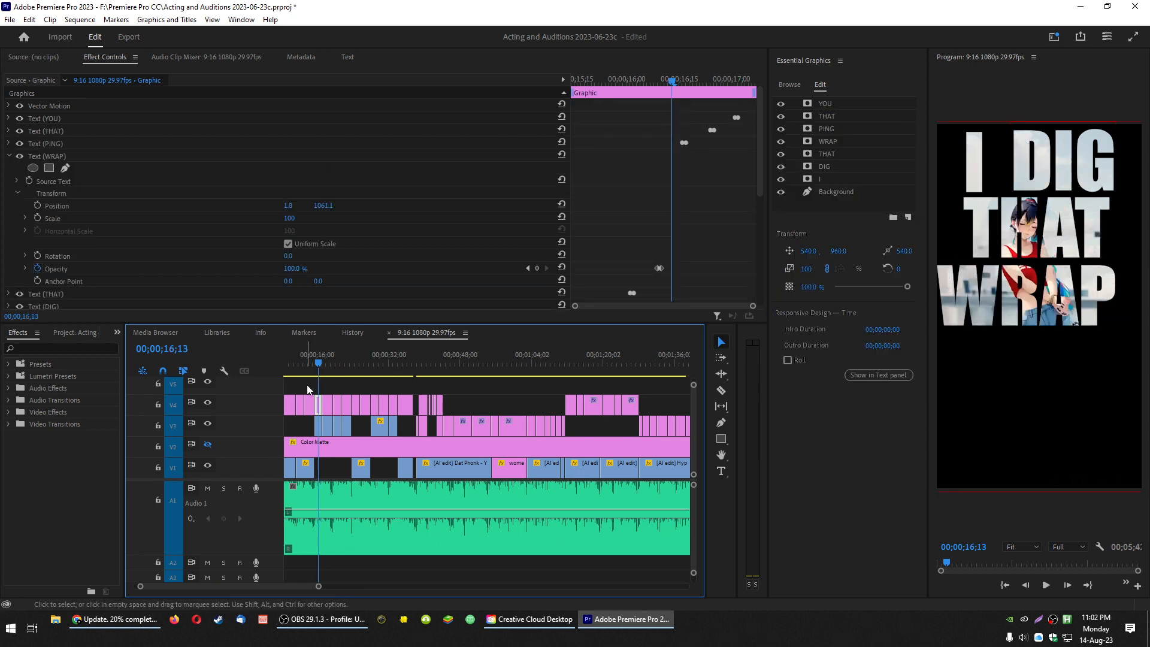
{"action": "key", "text": "space"}
{"action": "key", "text": "space"}
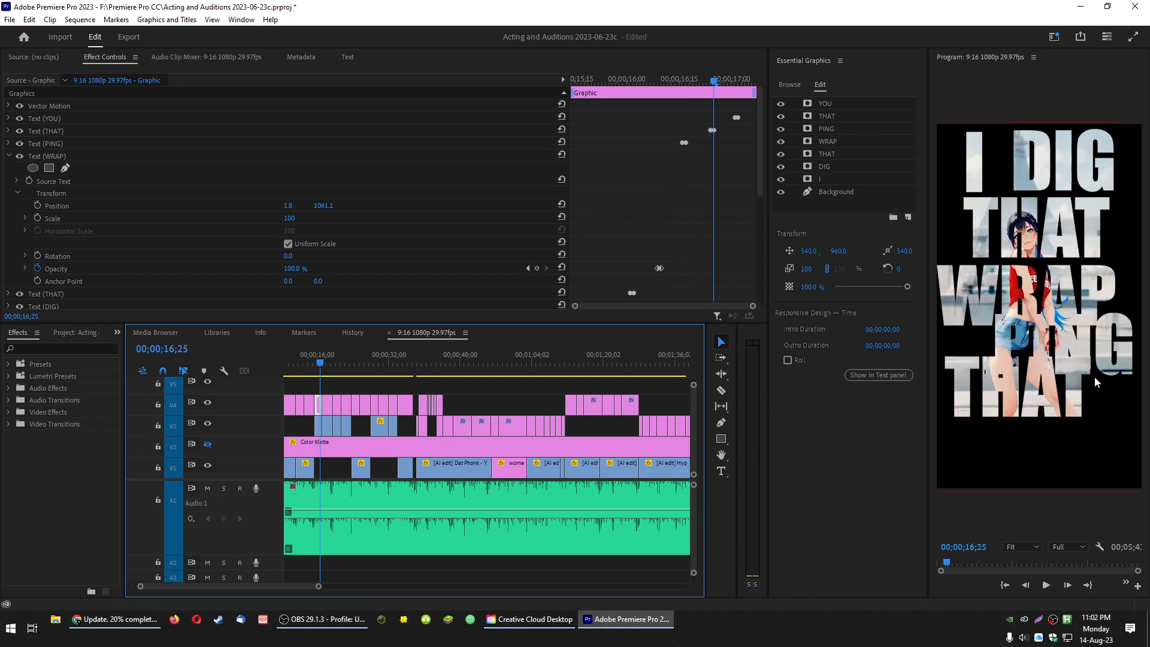
{"action": "left_click", "coordinate": [1075, 393]}
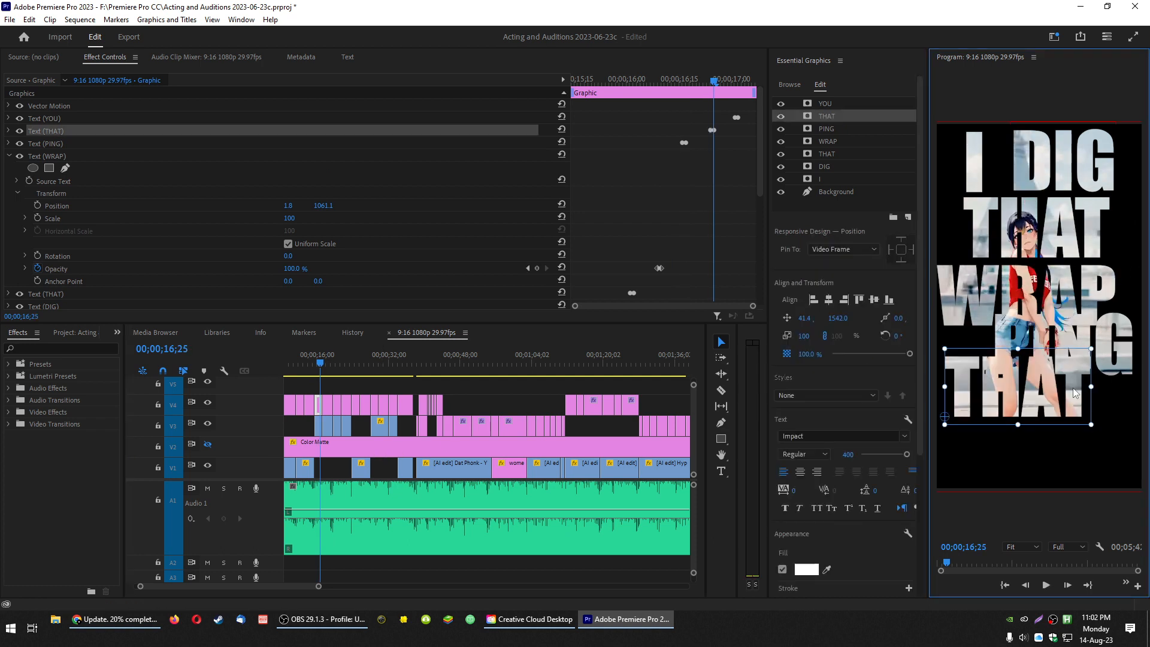
{"action": "left_click_drag", "start_coordinate": [1073, 388], "coordinate": [1074, 389]}
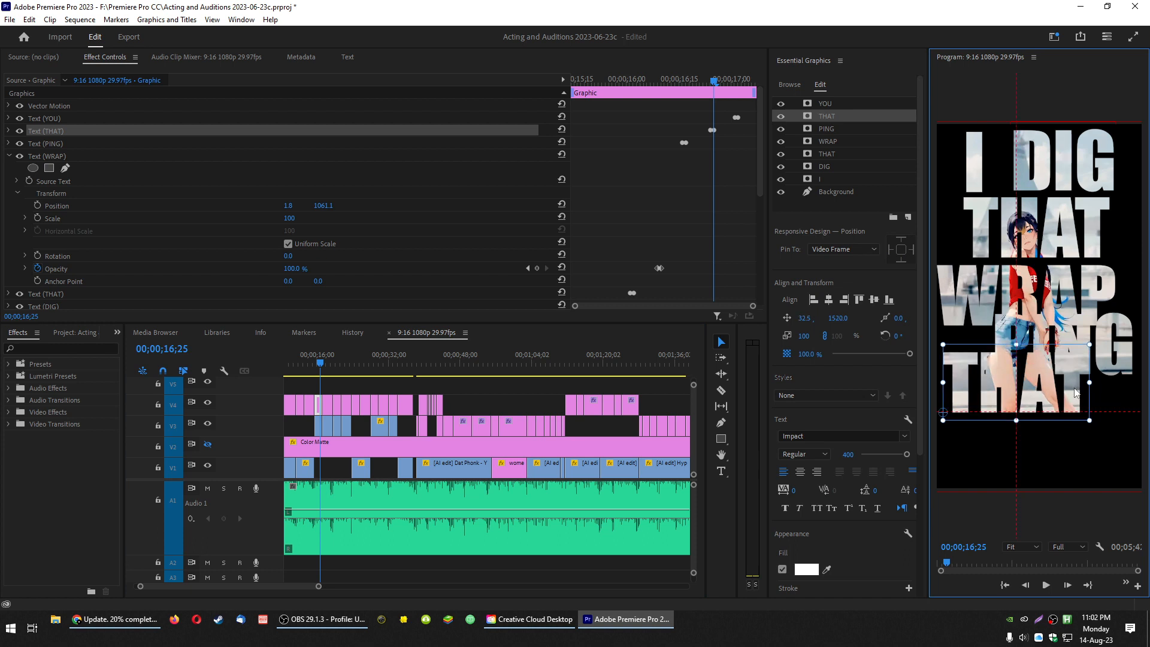
{"action": "left_click", "coordinate": [1091, 402]}
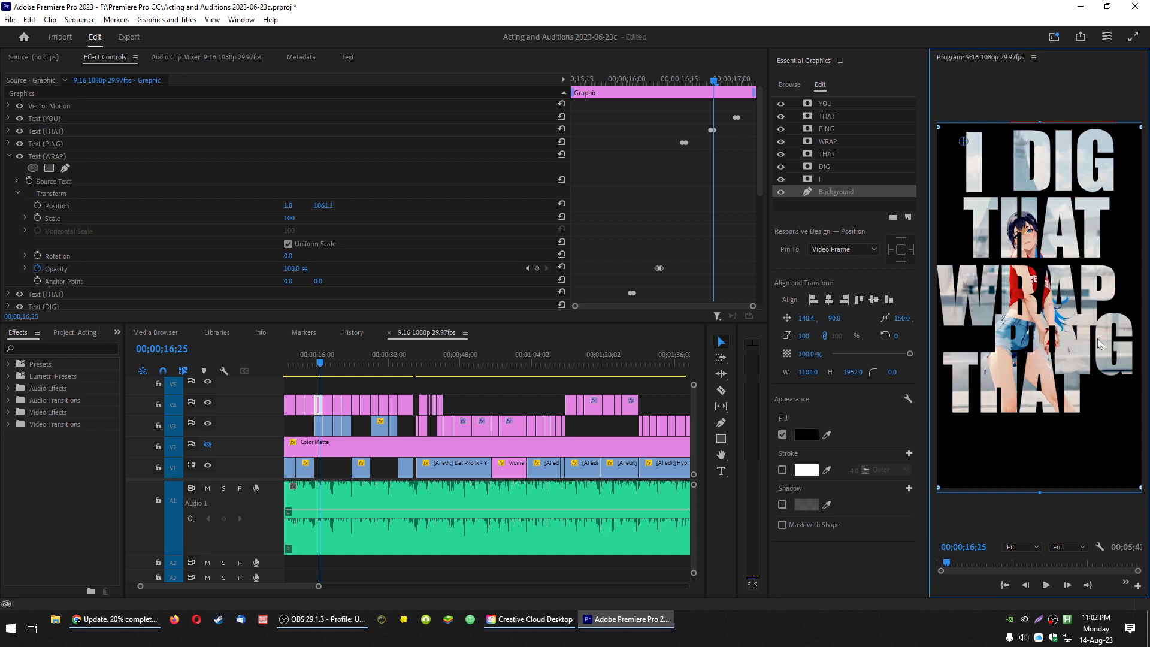
- Play the masked graphics from I DIG THAT WRAPPING THAT at 00;00;16;25 through to YOU'RE SENDING SHIVERS DOWN at 00;00;25;11
{"action": "key", "text": "space"}
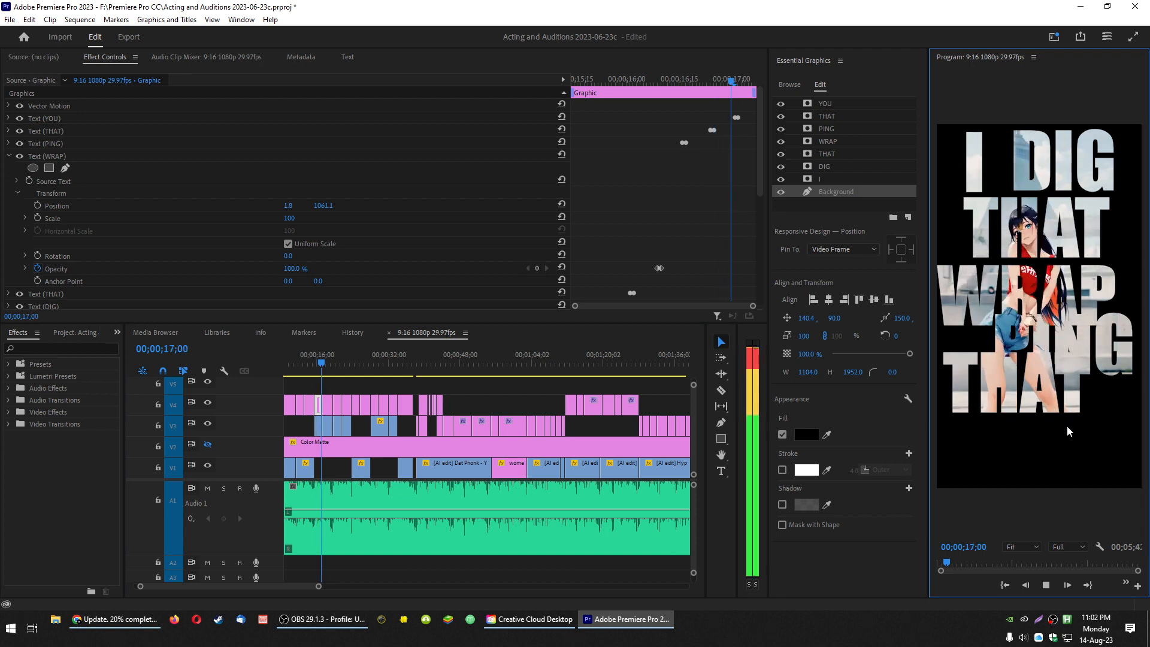
{"action": "key", "text": "space"}
{"action": "key", "text": "space"}
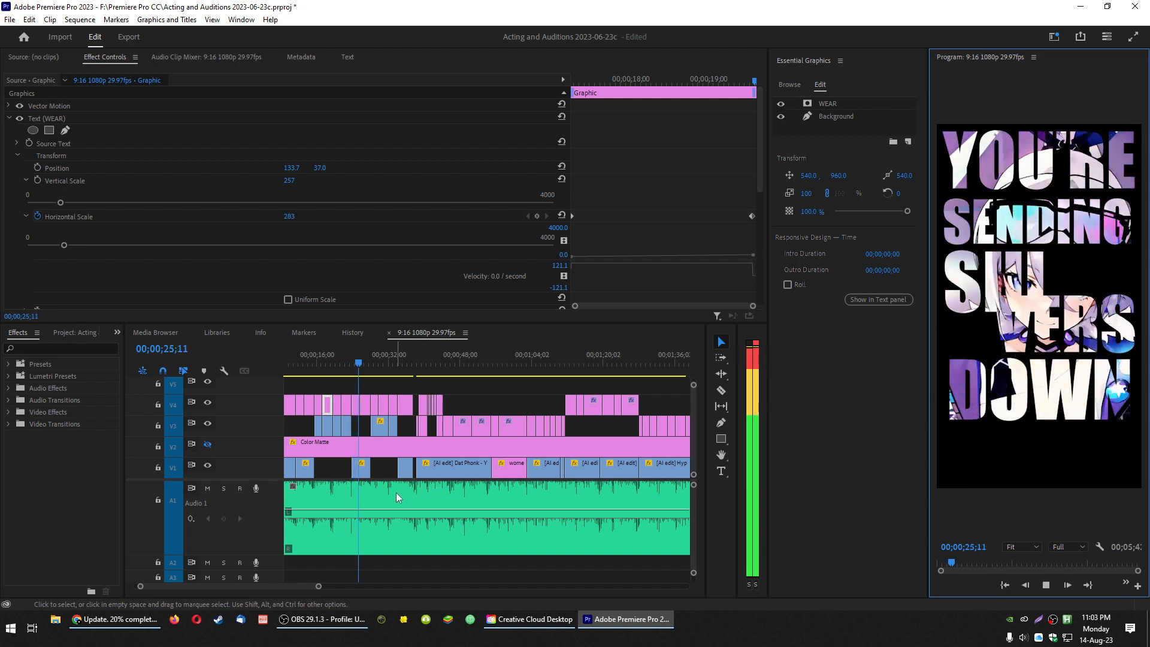
- Replay the end of YOU'RE SENDING SHIVERS DOWN MY from 00;00;25;07 and the scrolling SPINE graphic up to 00;00;27;04
{"action": "left_click", "coordinate": [360, 364]}
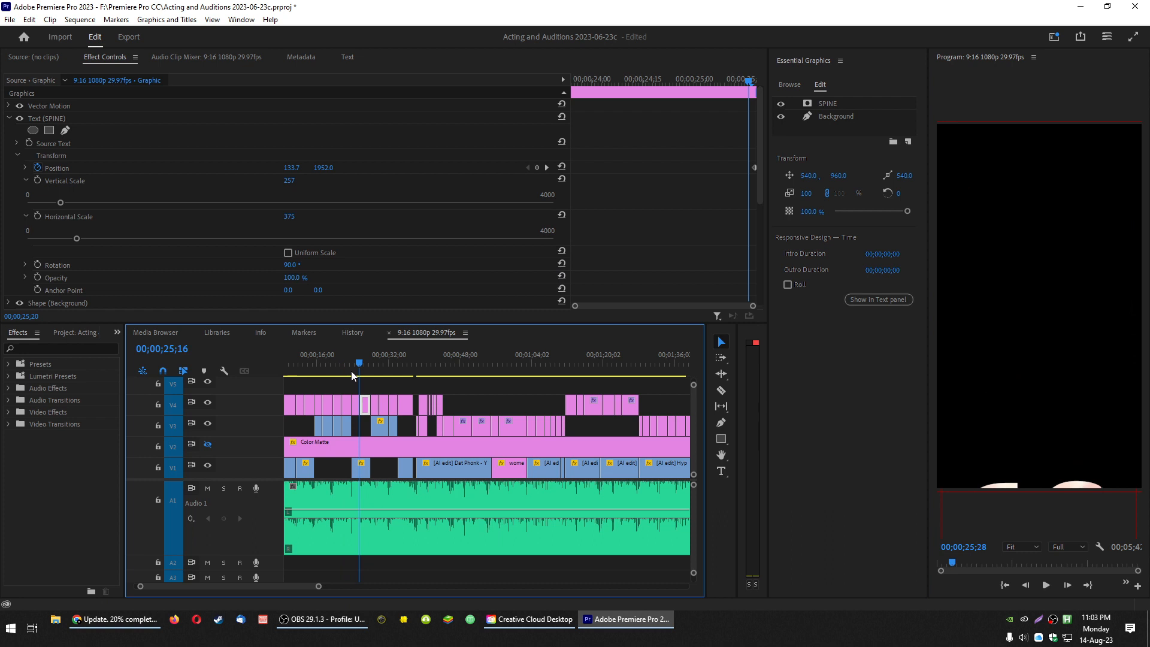
{"action": "left_click", "coordinate": [352, 373]}
{"action": "key", "text": "space"}
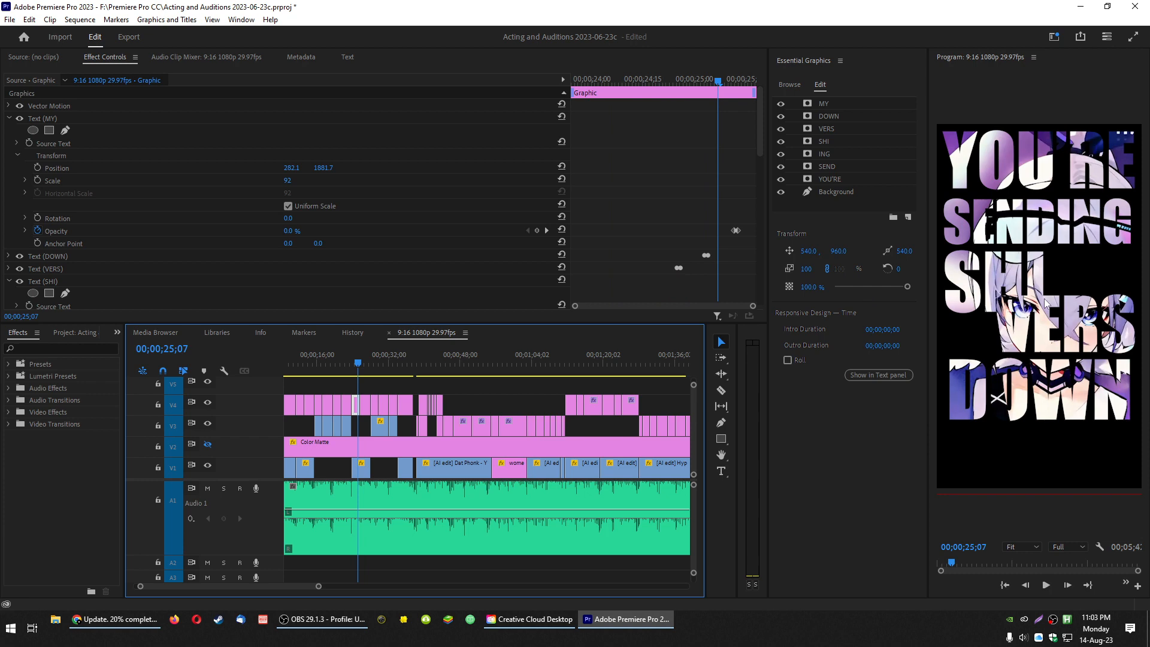
{"action": "key", "text": "shift+Right"}
{"action": "key", "text": "shift+Right"}
{"action": "key", "text": "Right"}
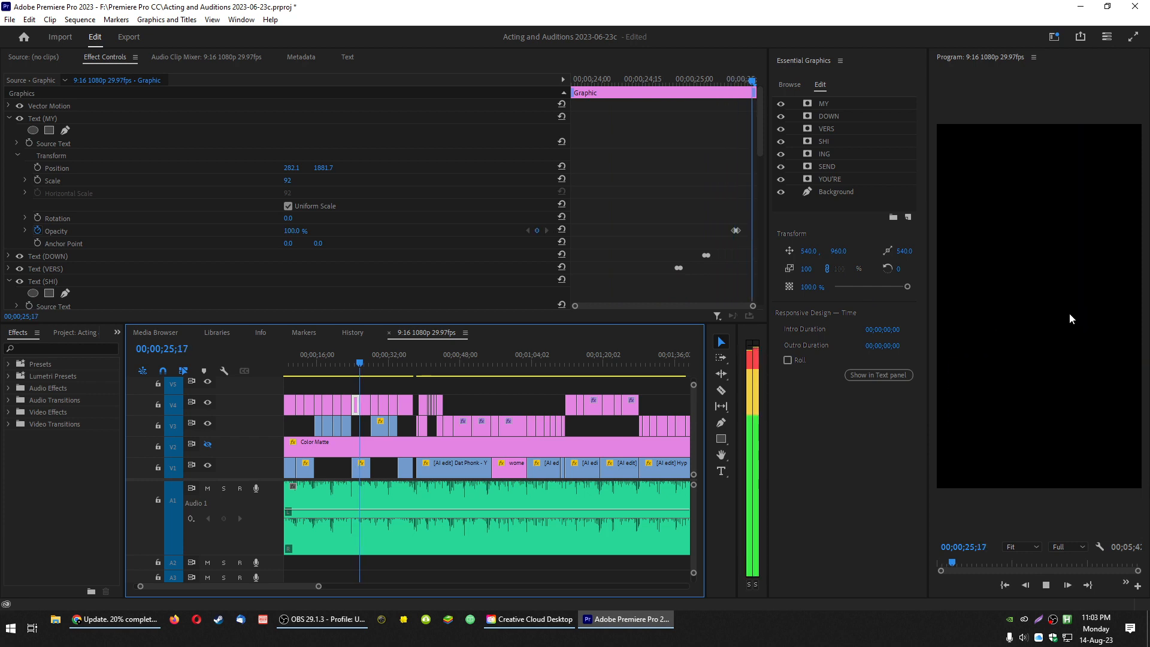
{"action": "key", "text": "space"}
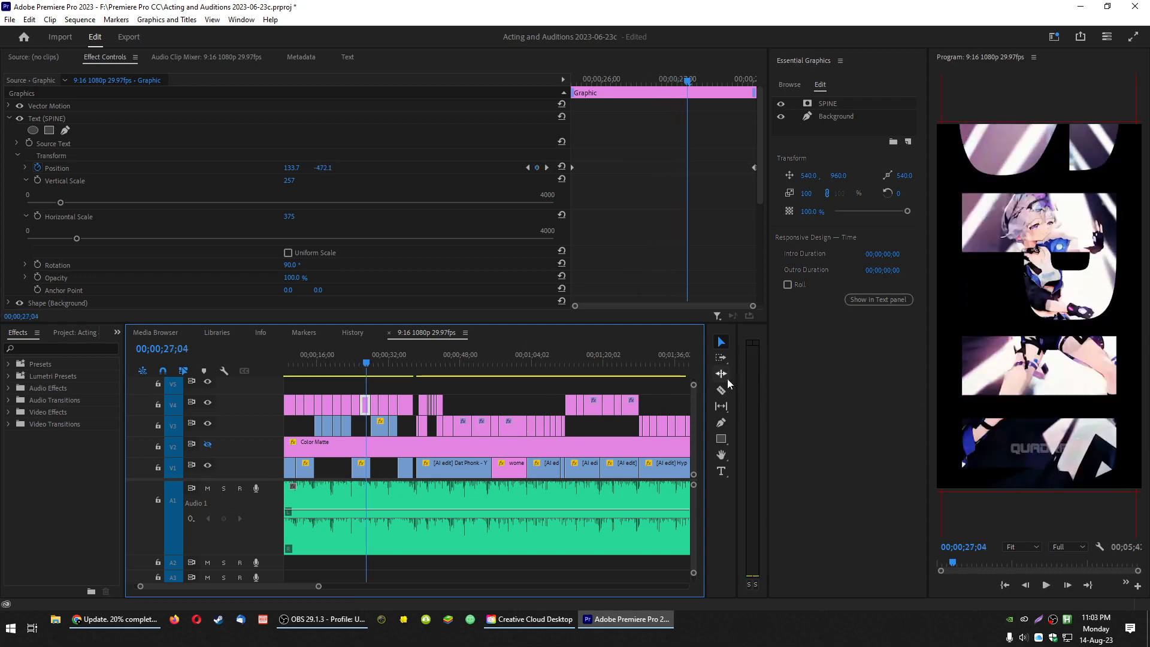
- Play on to OOH BABY BABY at 00;01;12;11, pausing on BLIND at 00;00;31;28 and OOH BABY BABY BABY BABY at 00;00;49;24
{"action": "key", "text": "space"}
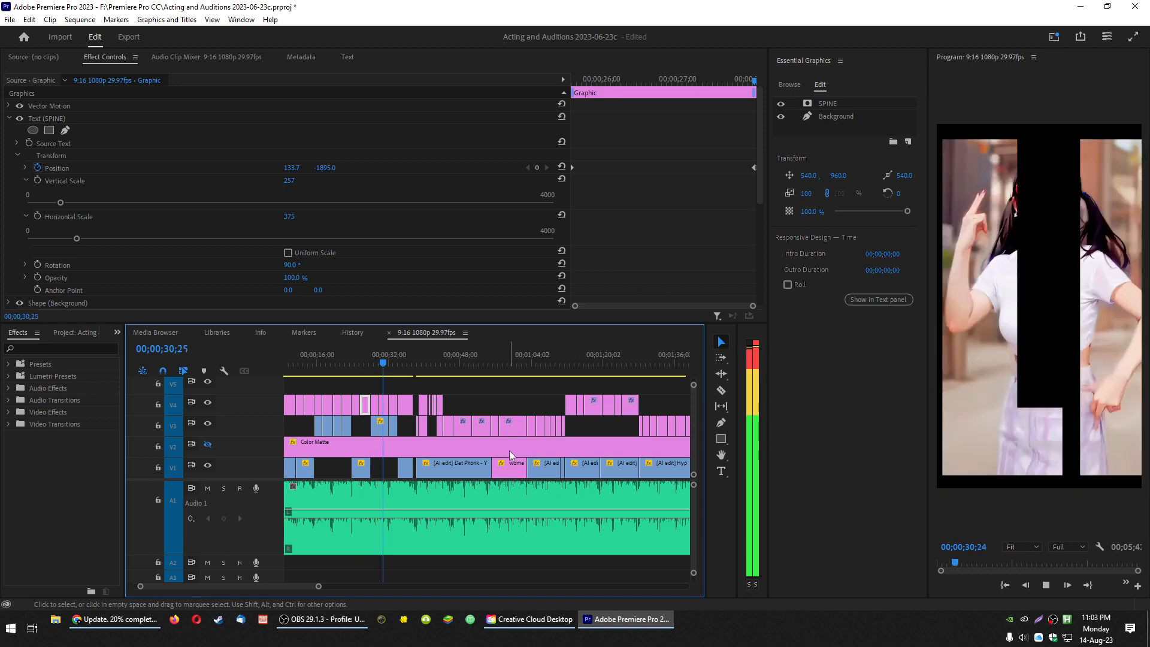
{"action": "key", "text": "space"}
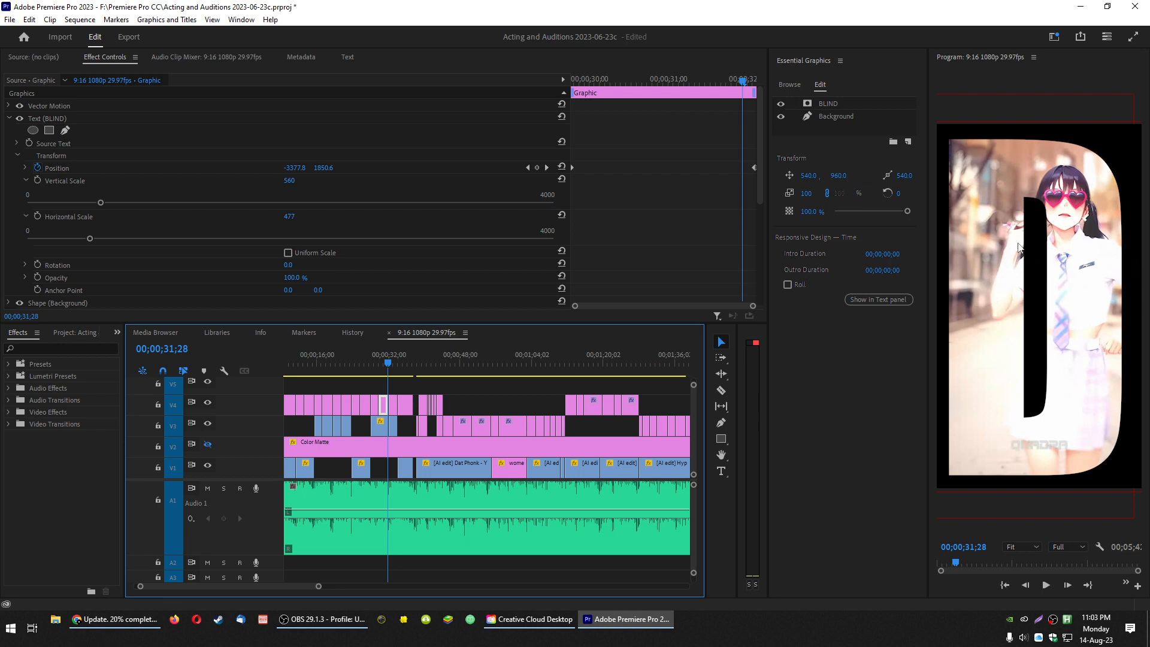
{"action": "key", "text": "space"}
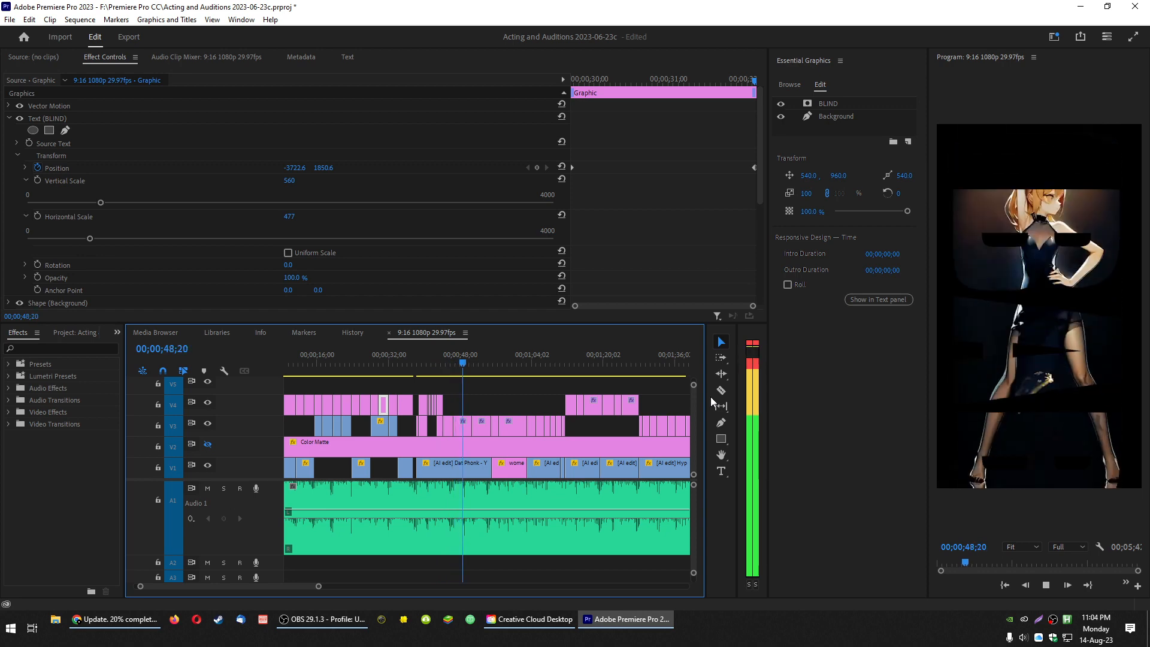
{"action": "key", "text": "space"}
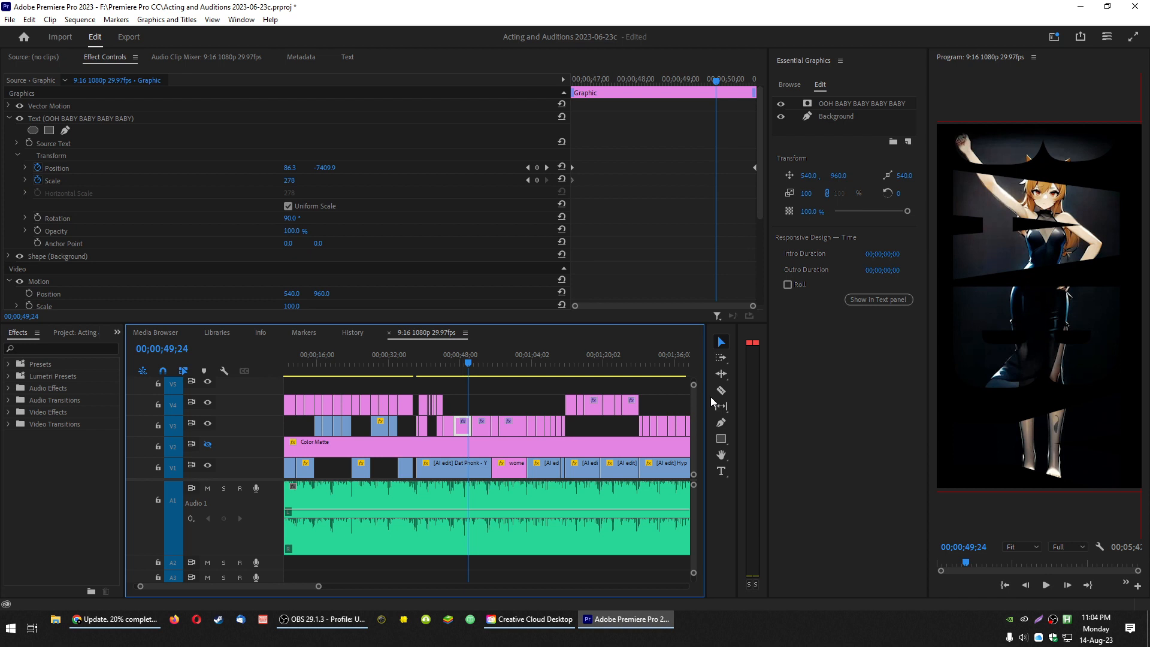
{"action": "key", "text": "space"}
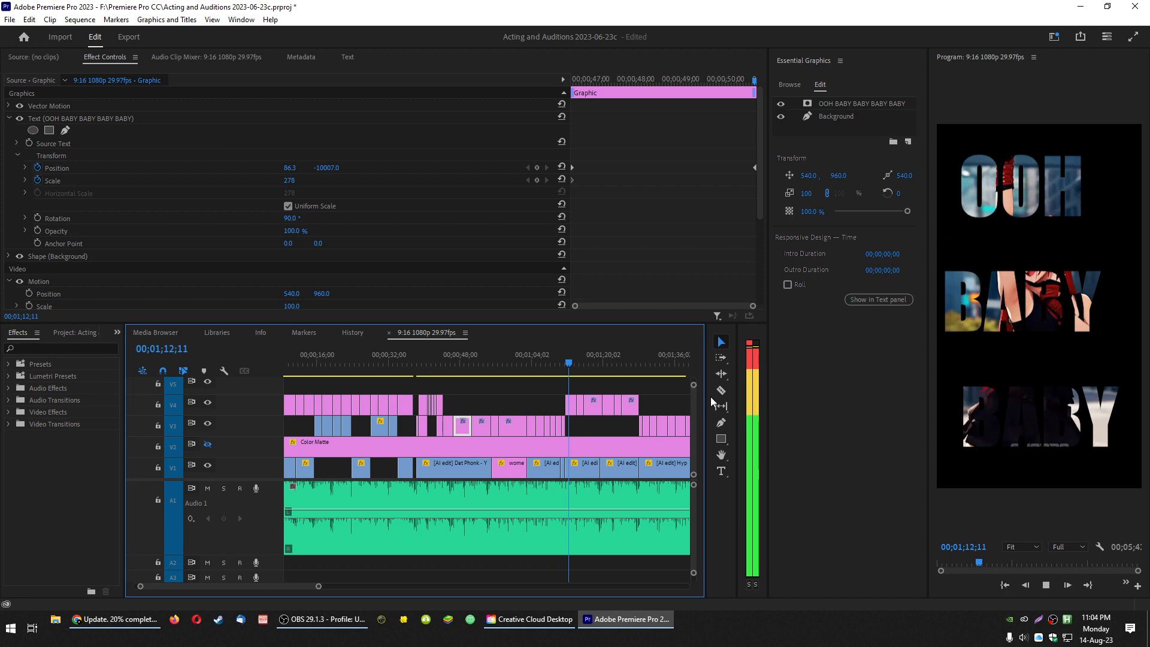
{"action": "key", "text": "space"}
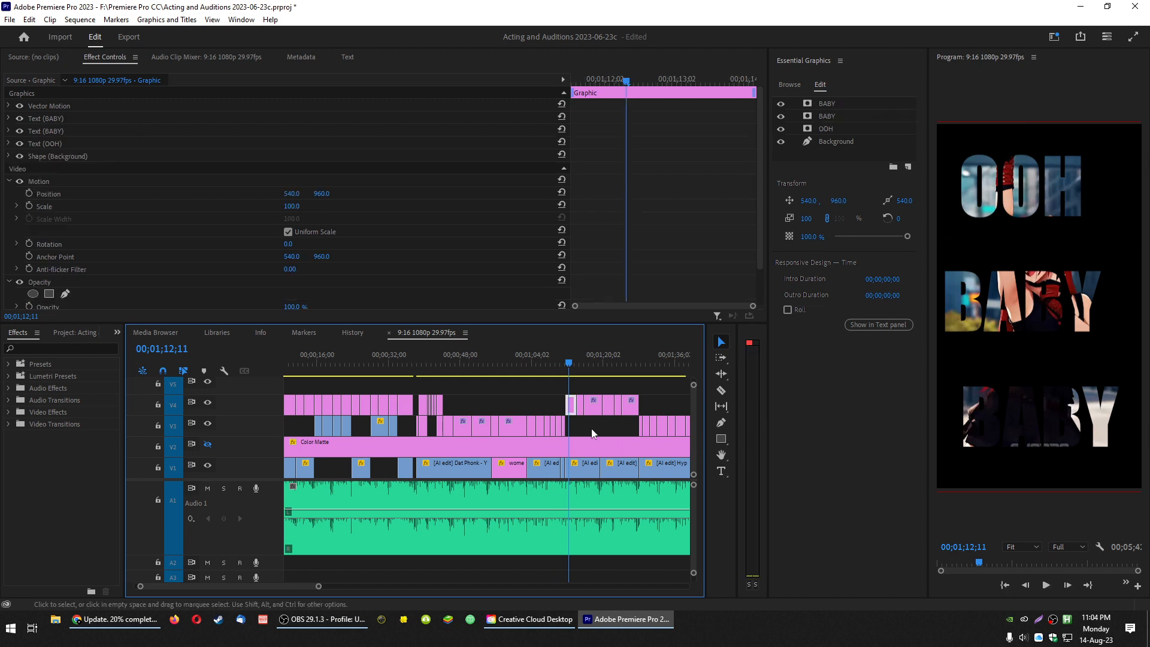
- Scrub the rest of the song from 00;01;12;11, play the final OOH BABY BABY YEAH graphic to 00;03;25;04, and select the Color Matte clip
{"action": "scroll", "coordinate": [587, 429], "scroll_direction": "down", "scroll_amount": 6}
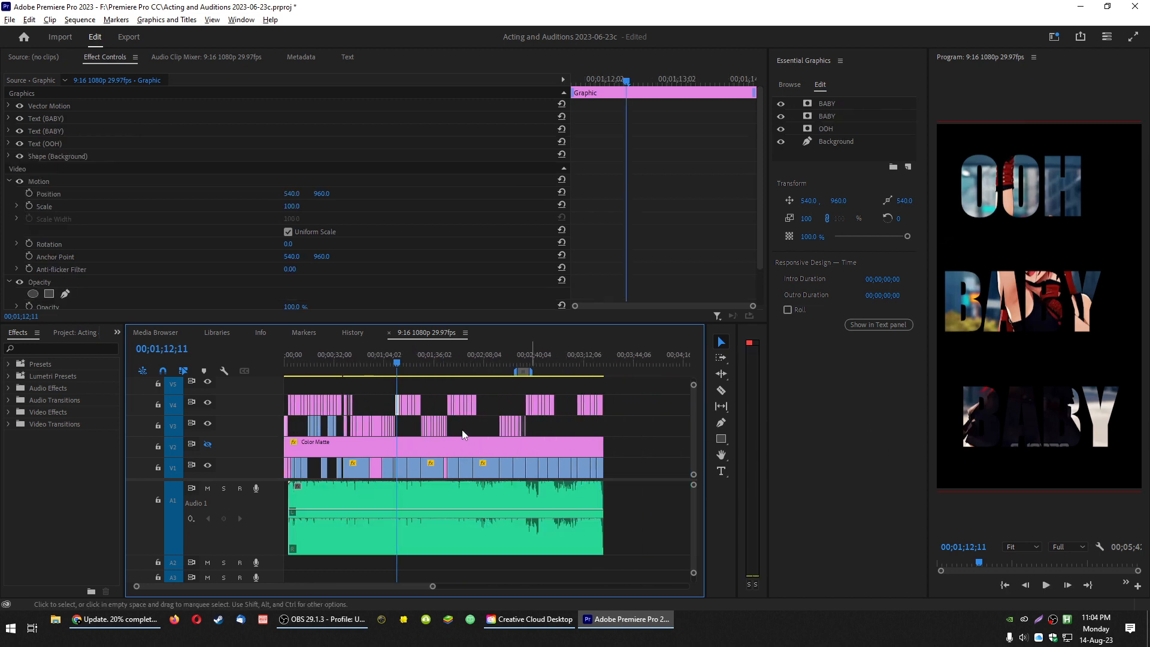
{"action": "key", "text": "alt"}
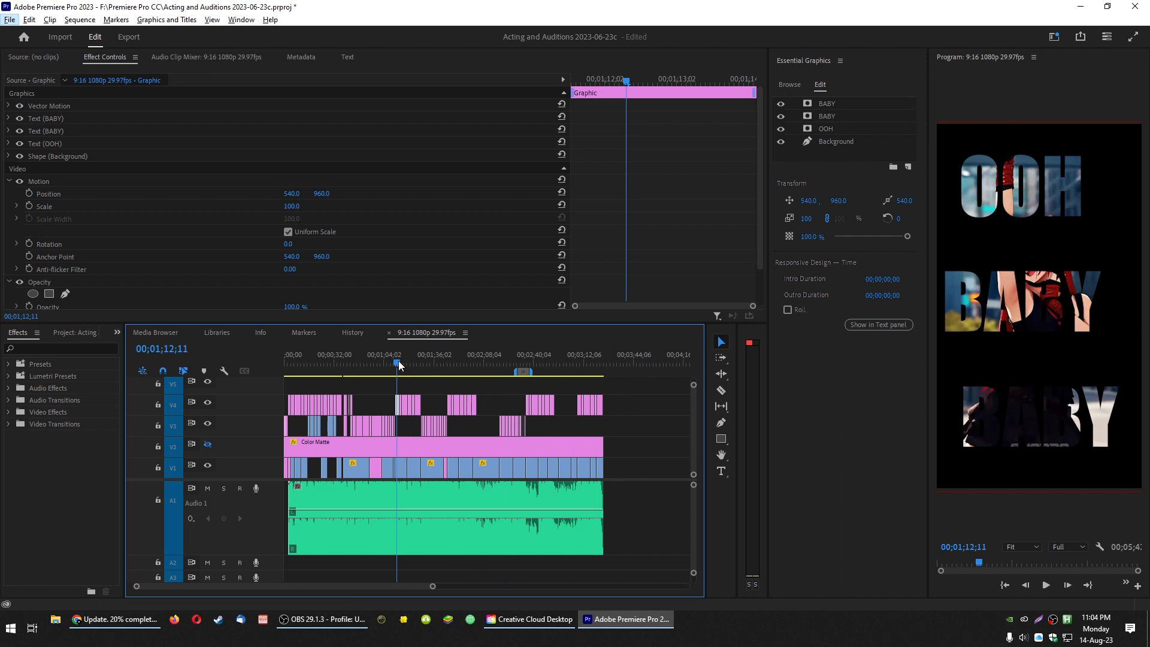
{"action": "left_click_drag", "start_coordinate": [397, 361], "coordinate": [401, 364]}
{"action": "left_click", "coordinate": [442, 364]}
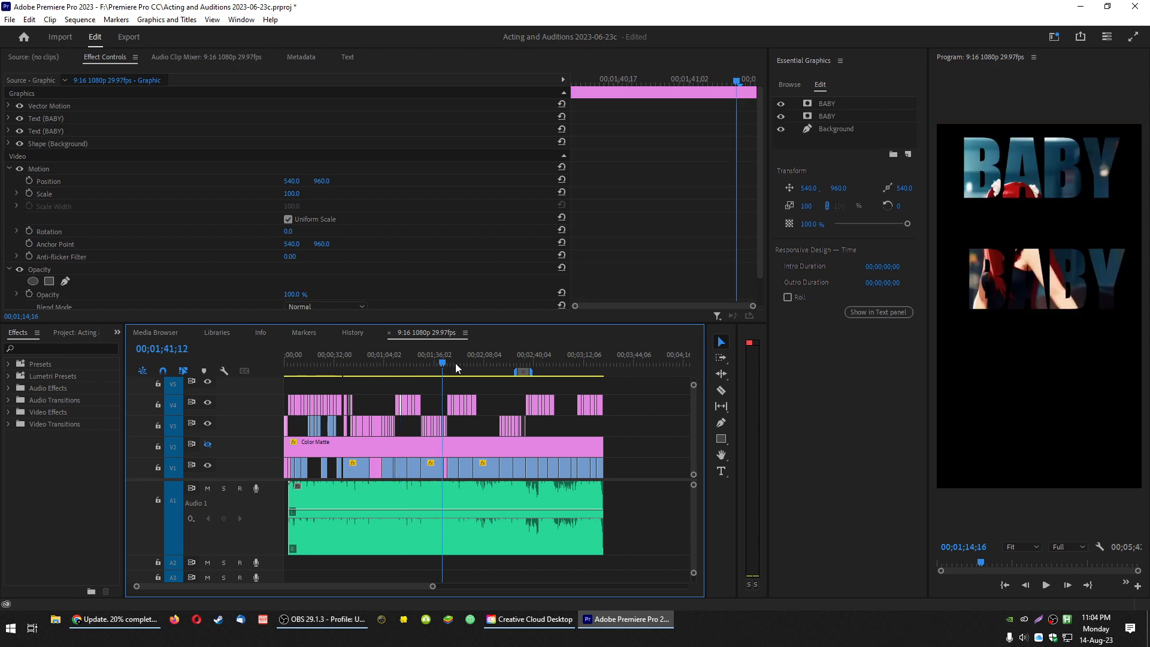
{"action": "left_click", "coordinate": [543, 363]}
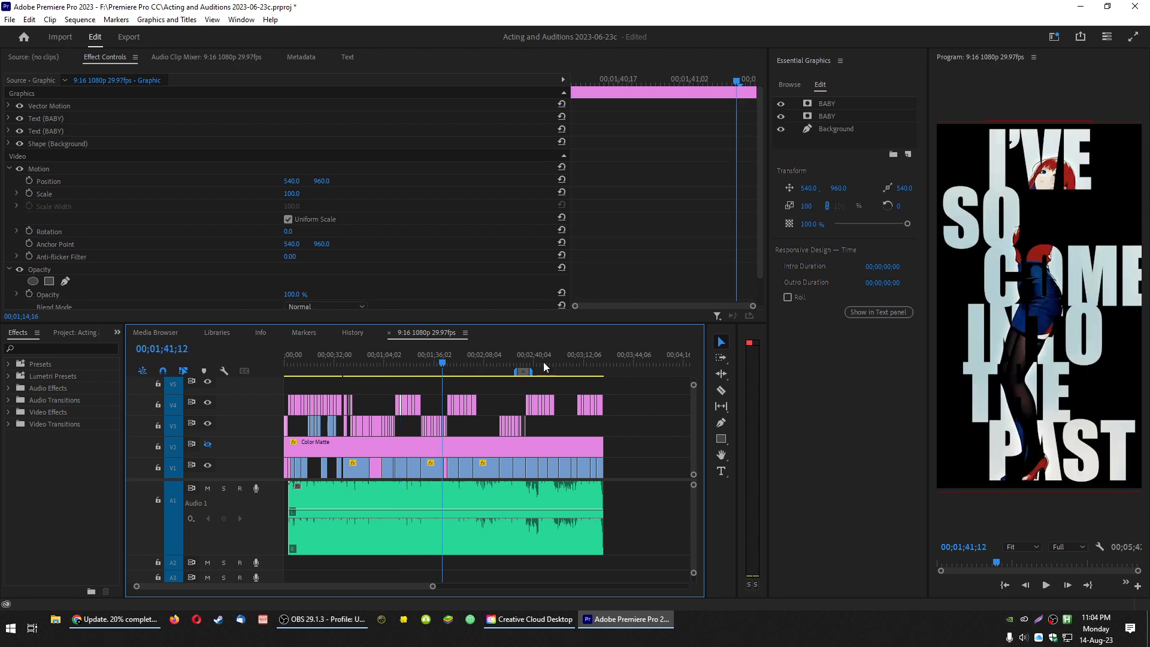
{"action": "left_click_drag", "start_coordinate": [569, 371], "coordinate": [599, 371]}
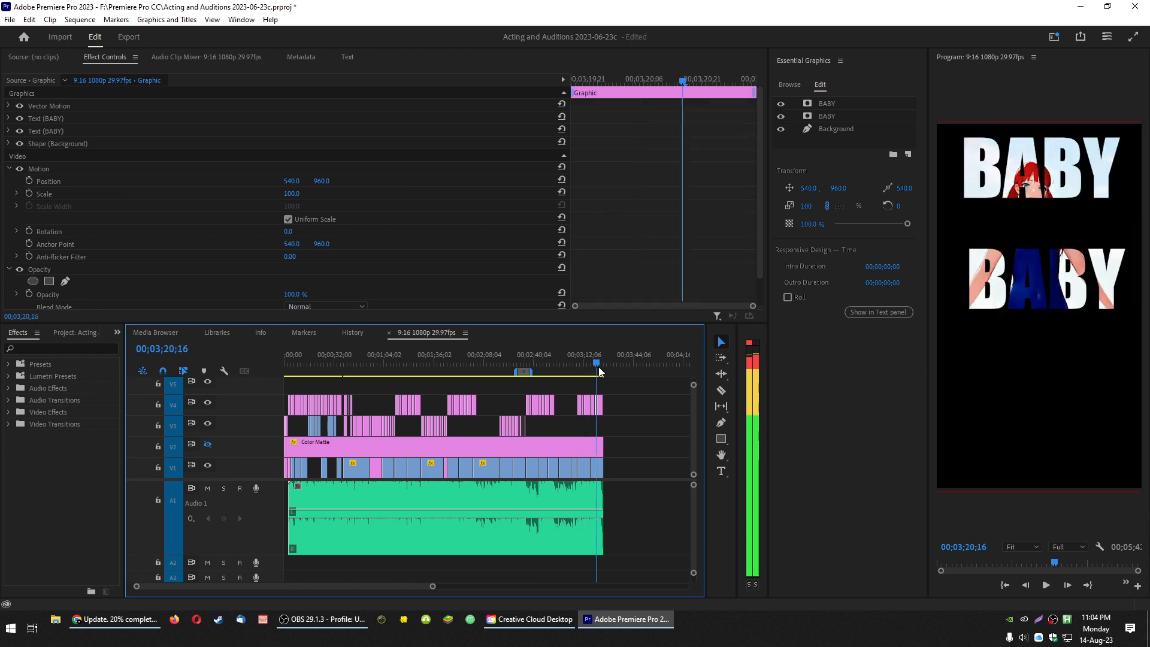
{"action": "left_click_drag", "start_coordinate": [599, 372], "coordinate": [603, 370]}
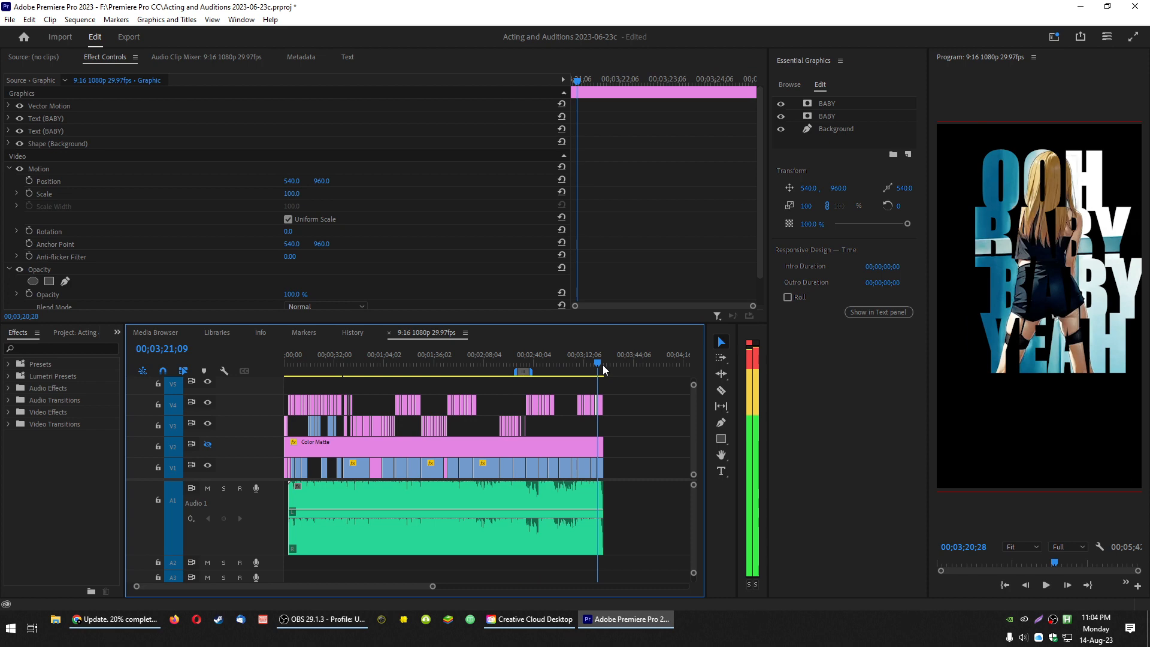
{"action": "key", "text": "space"}
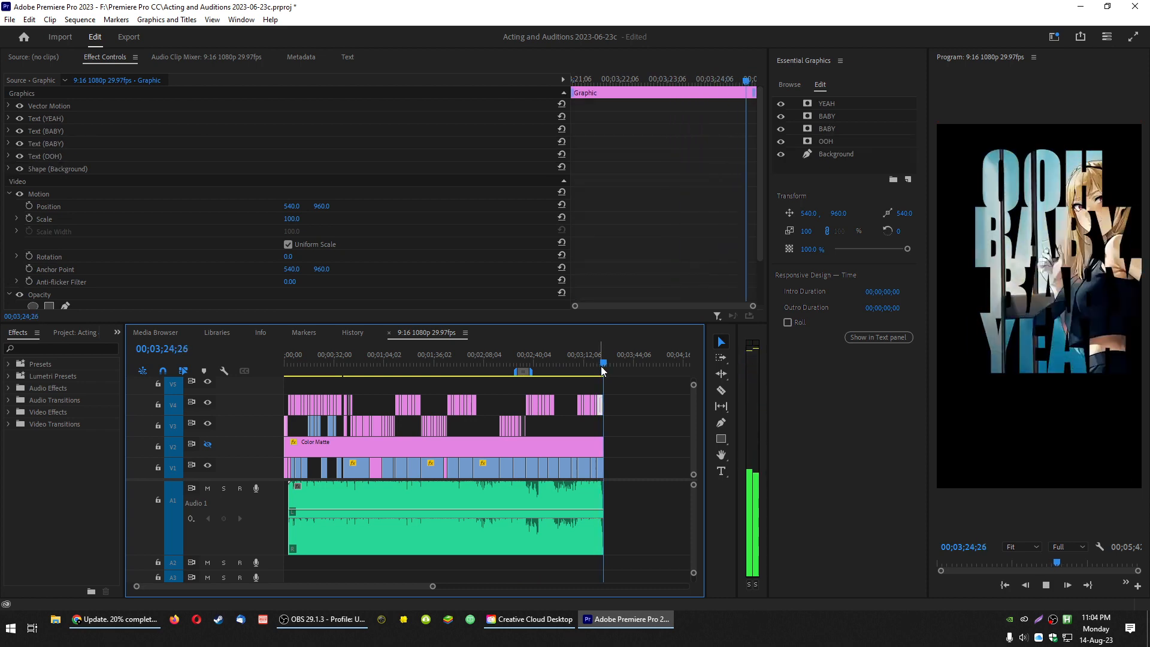
{"action": "left_click", "coordinate": [504, 443]}
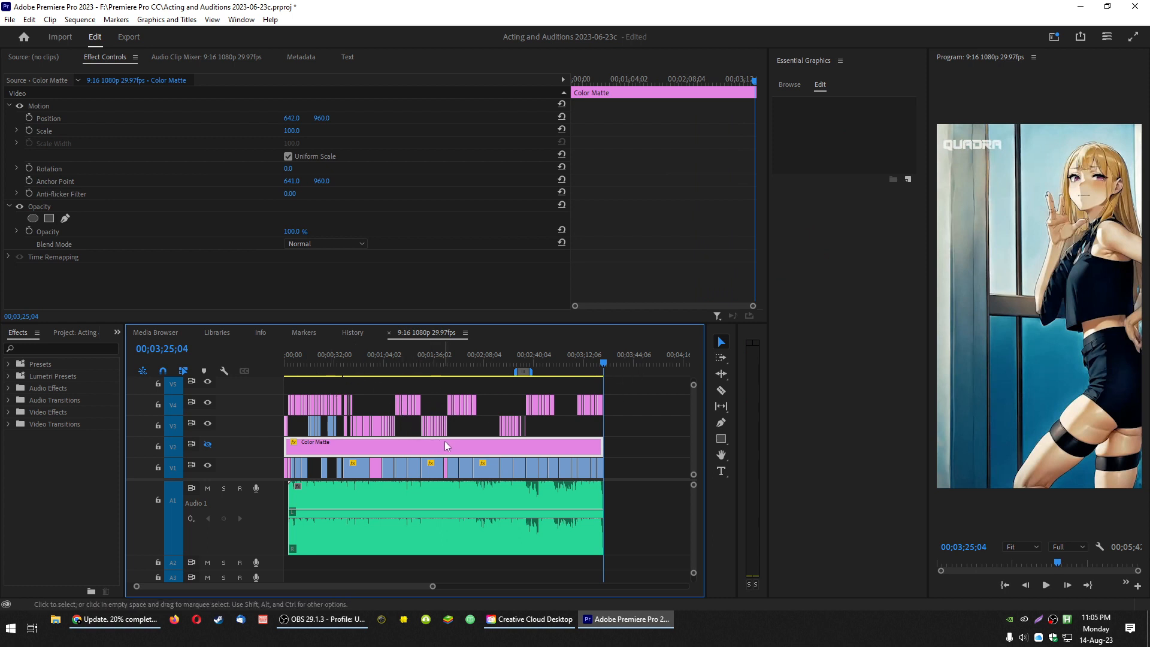
- Play the WHAT YOU WANNA DO graphic from 00;01;09;20, and the lyric graphics from 00;01;03;25 to I CAN SEE IT IN YOUR EYES at 00;01;08;02
{"action": "scroll", "coordinate": [382, 392], "scroll_direction": "up", "scroll_amount": 5}
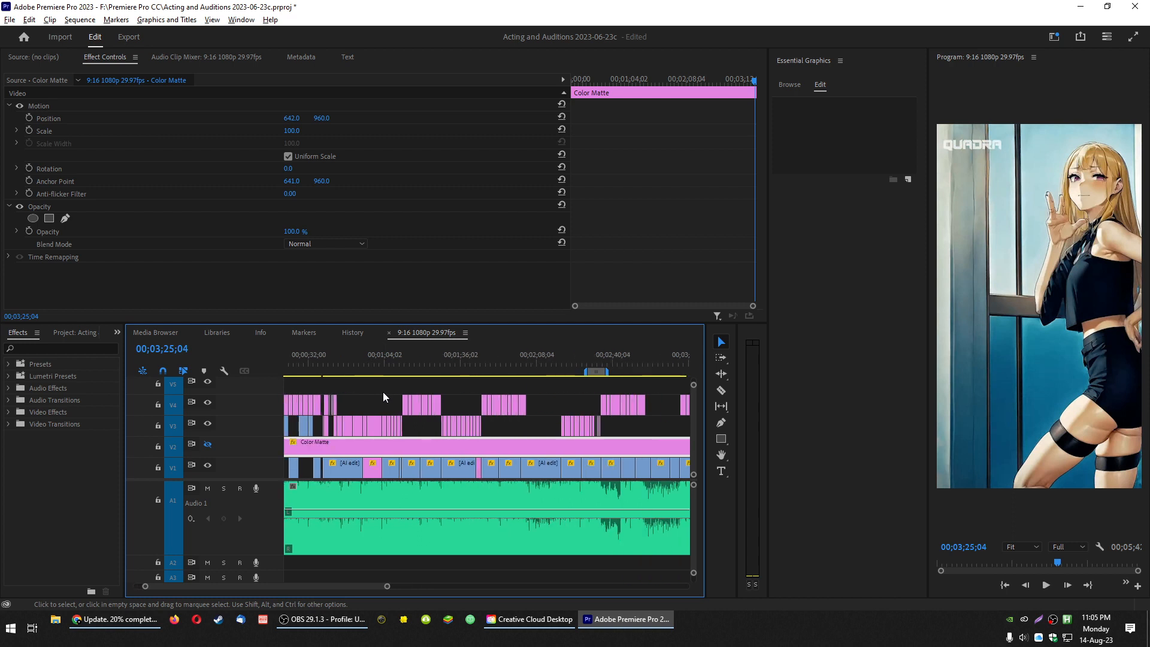
{"action": "left_click", "coordinate": [422, 364]}
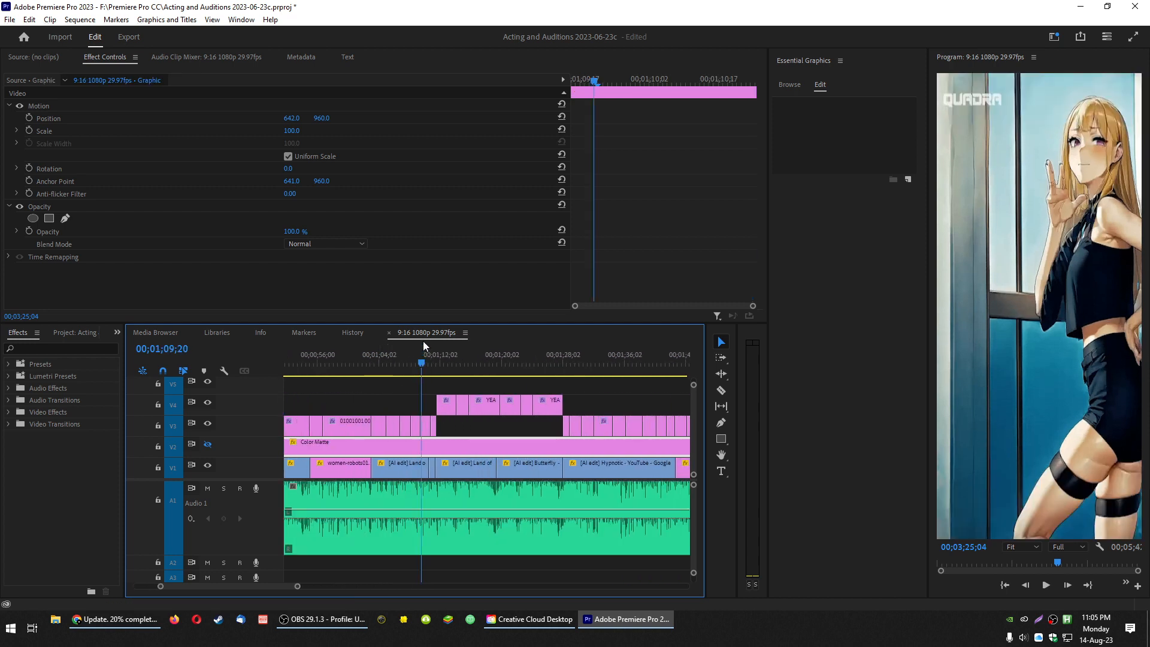
{"action": "left_click", "coordinate": [425, 426]}
{"action": "key", "text": "space"}
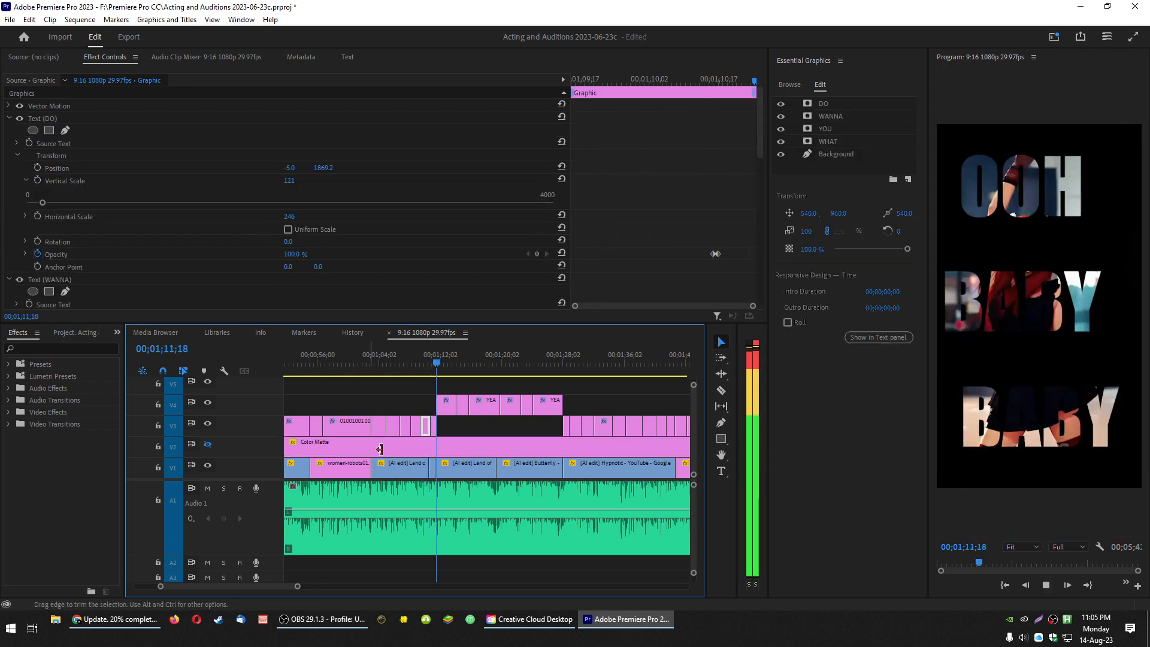
{"action": "left_click", "coordinate": [378, 364]}
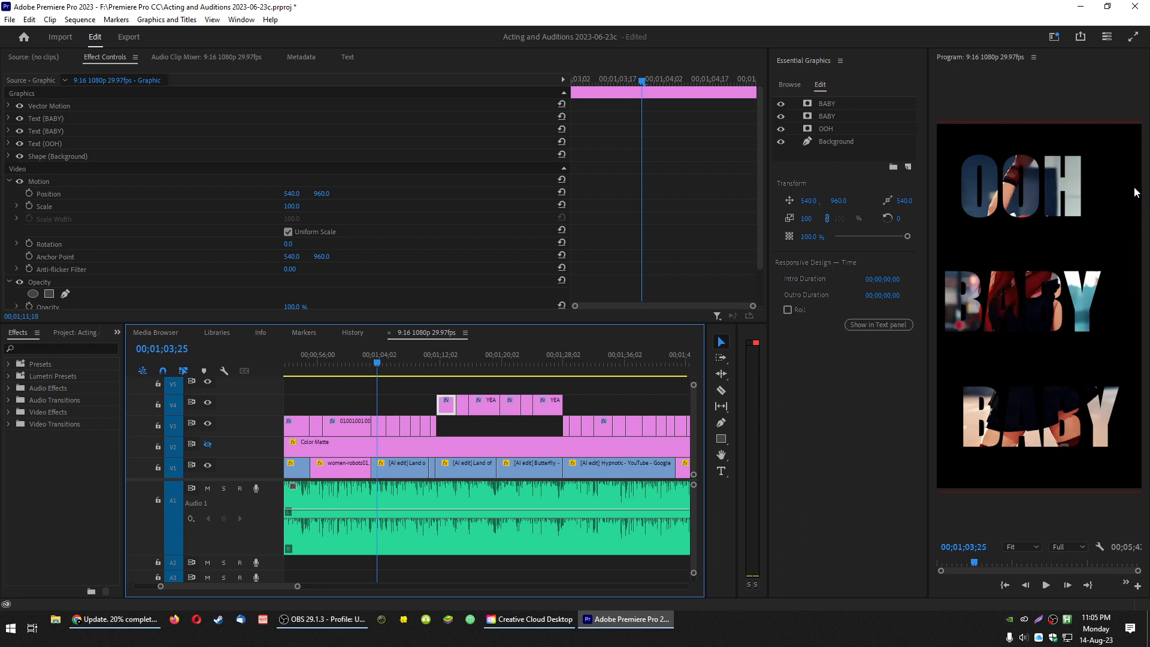
{"action": "key", "text": "space"}
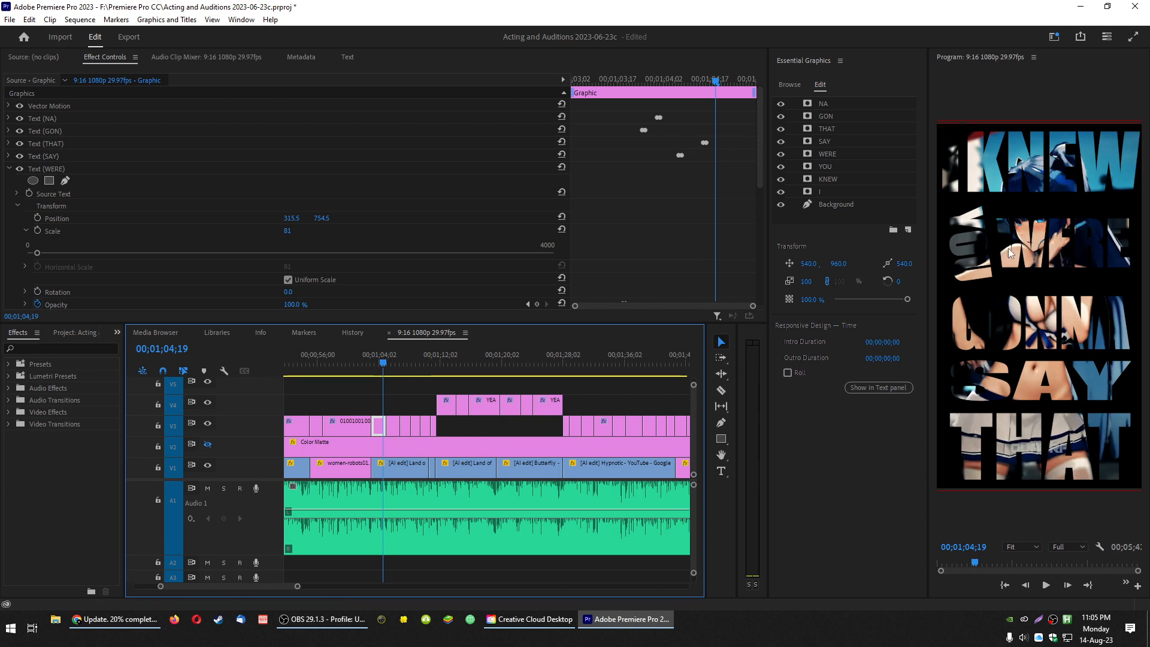
{"action": "key", "text": "space"}
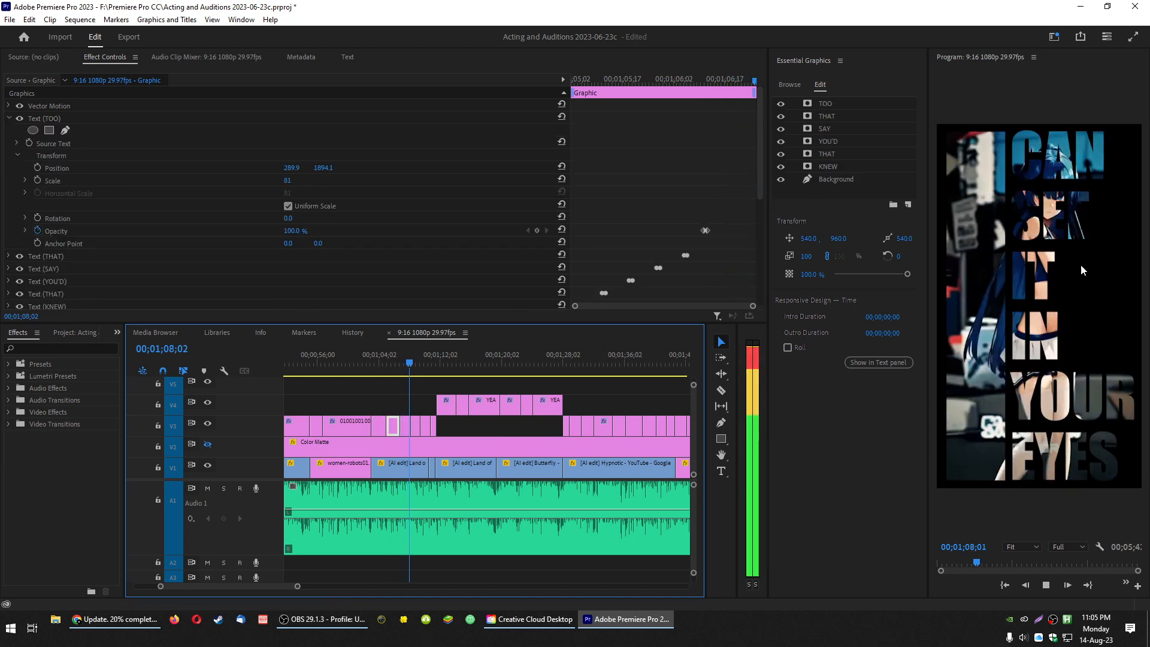
{"action": "key", "text": "space"}
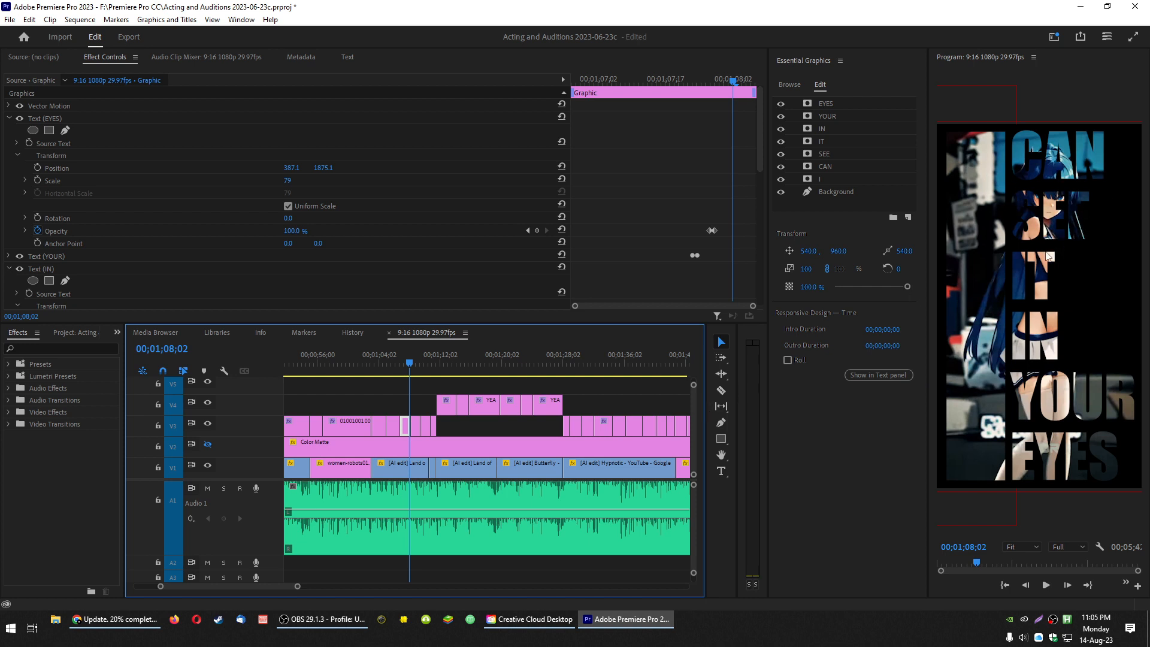
- Examine the audio waveform under the EYES graphic at 00;01;08;02, and scrub the graphics between 00;01;10;10 and 00;01;16;22
{"action": "scroll", "coordinate": [409, 500], "scroll_direction": "up", "scroll_amount": 8}
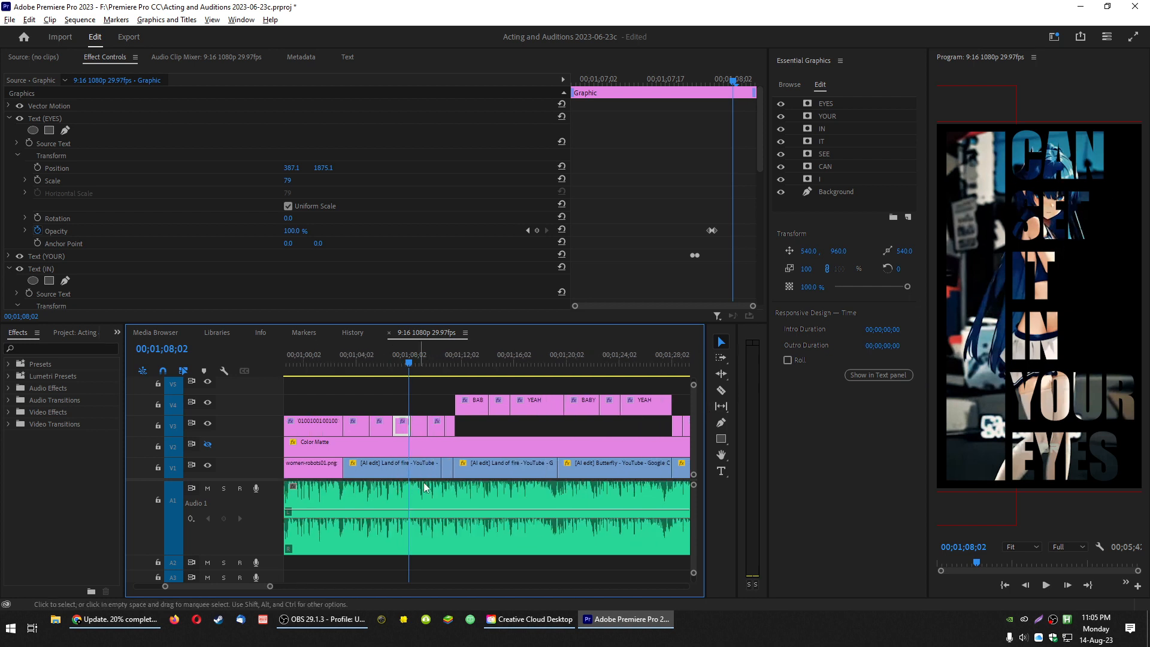
{"action": "scroll", "coordinate": [333, 499], "scroll_direction": "up", "scroll_amount": 3}
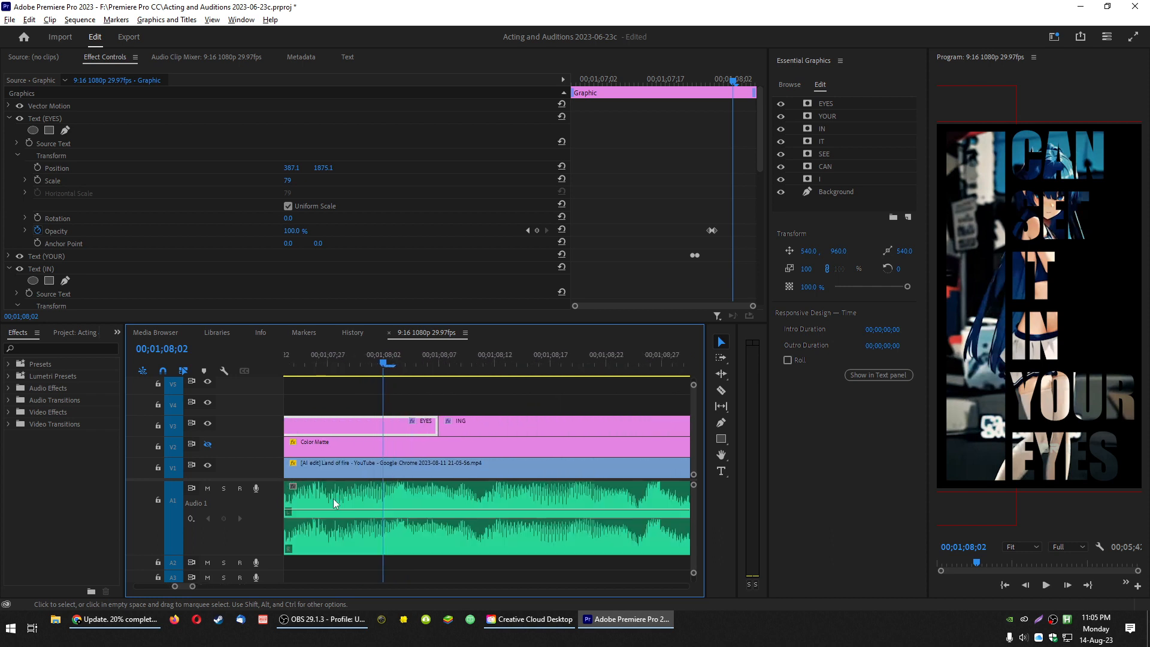
{"action": "scroll", "coordinate": [345, 498], "scroll_direction": "down", "scroll_amount": 2}
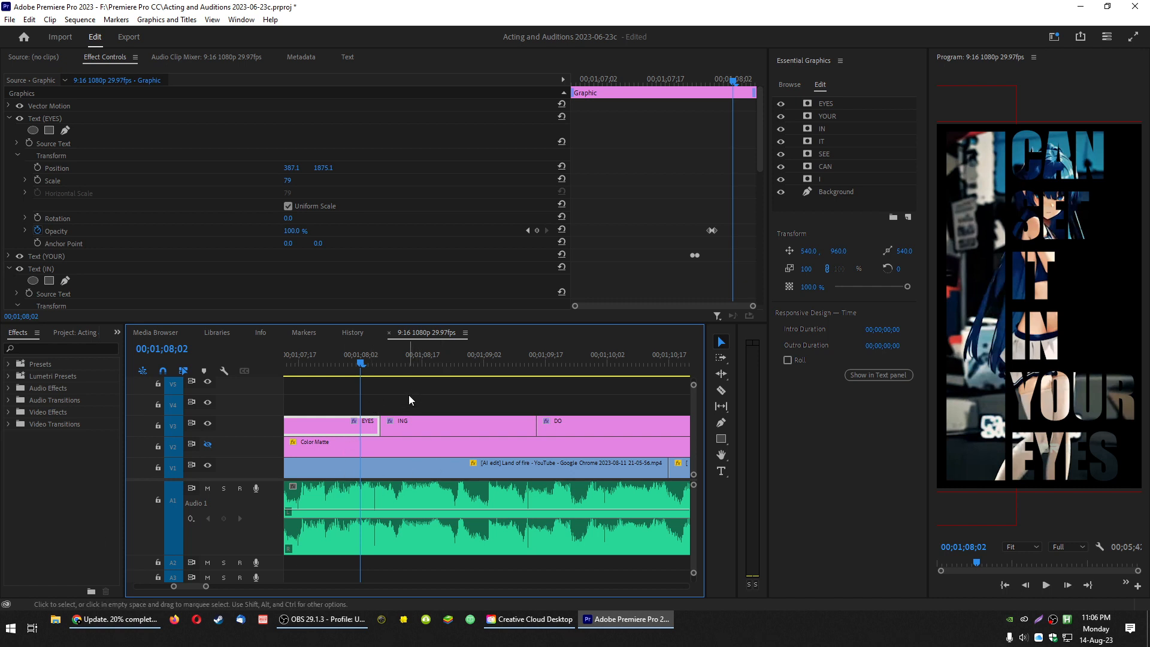
{"action": "scroll", "coordinate": [401, 401], "scroll_direction": "down", "scroll_amount": 5, "text": "alt"}
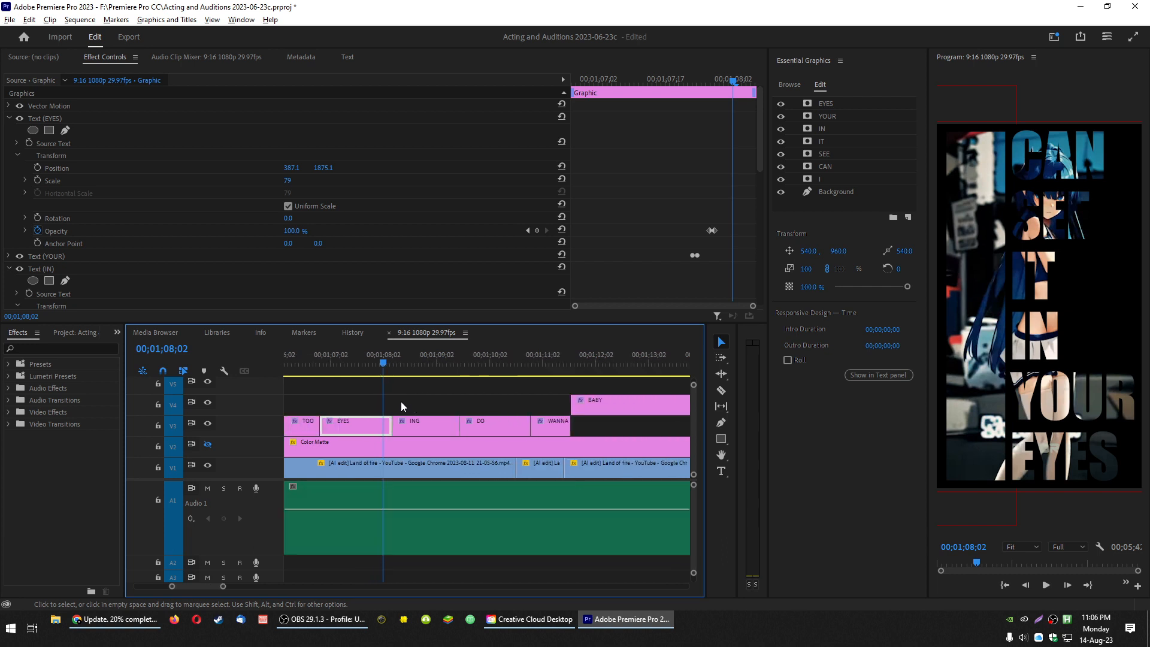
{"action": "scroll", "coordinate": [401, 402], "scroll_direction": "down", "scroll_amount": 5, "text": "alt"}
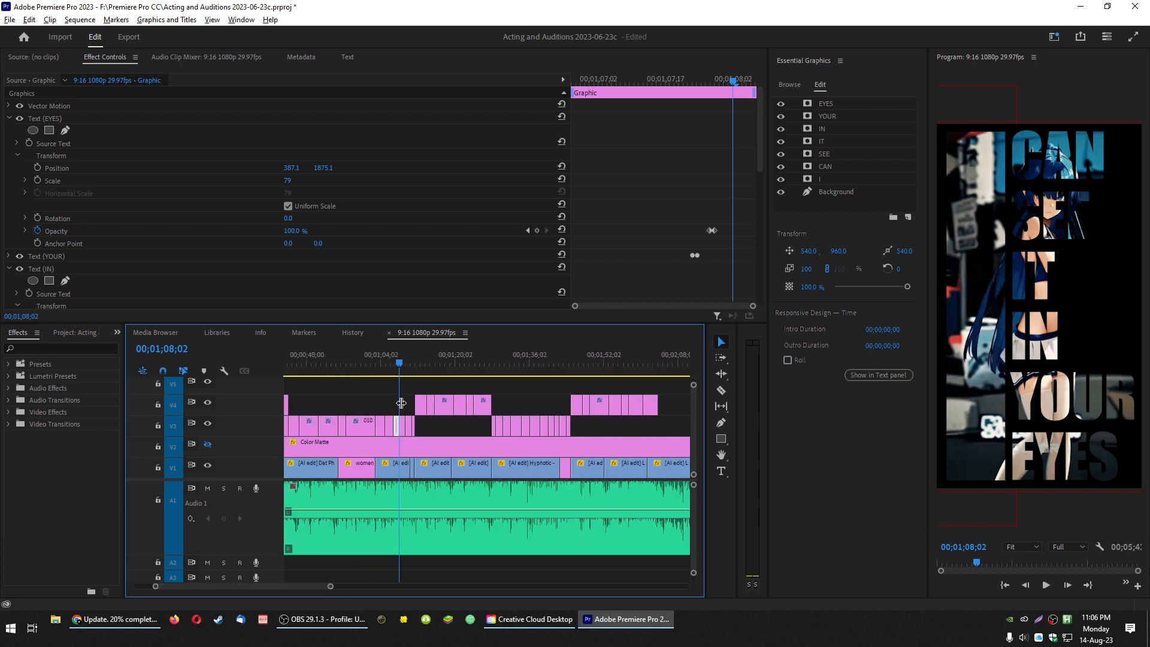
{"action": "scroll", "coordinate": [398, 408], "scroll_direction": "down", "scroll_amount": 2, "text": "alt"}
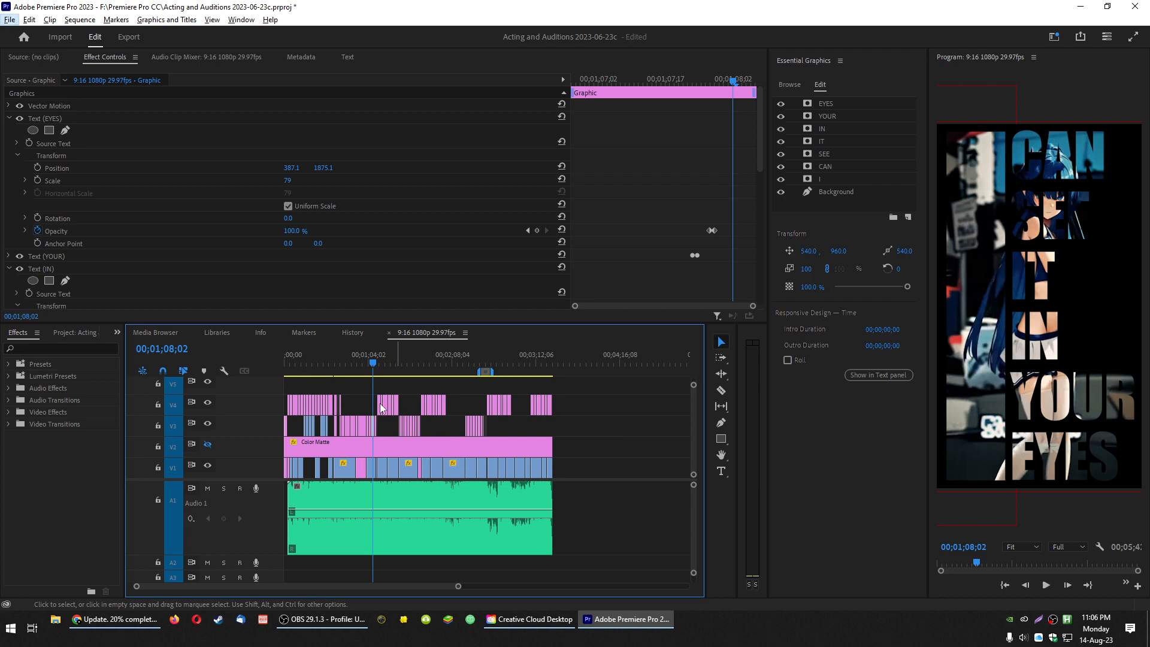
{"action": "left_click_drag", "start_coordinate": [379, 368], "coordinate": [388, 370]}
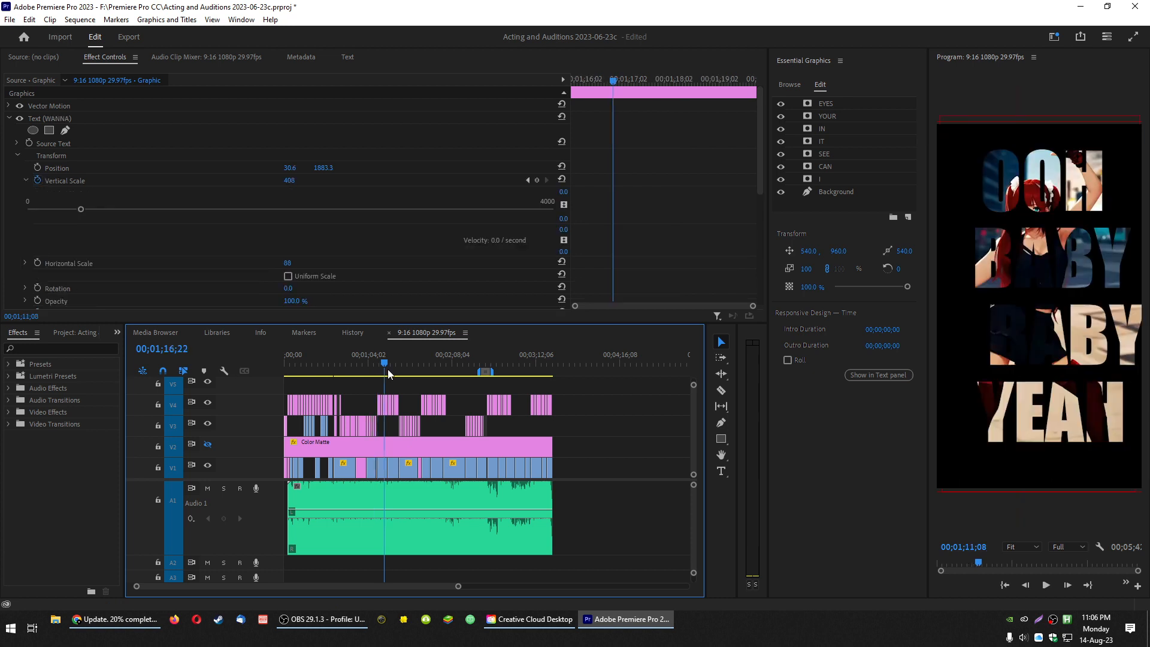
{"action": "left_click", "coordinate": [378, 370]}
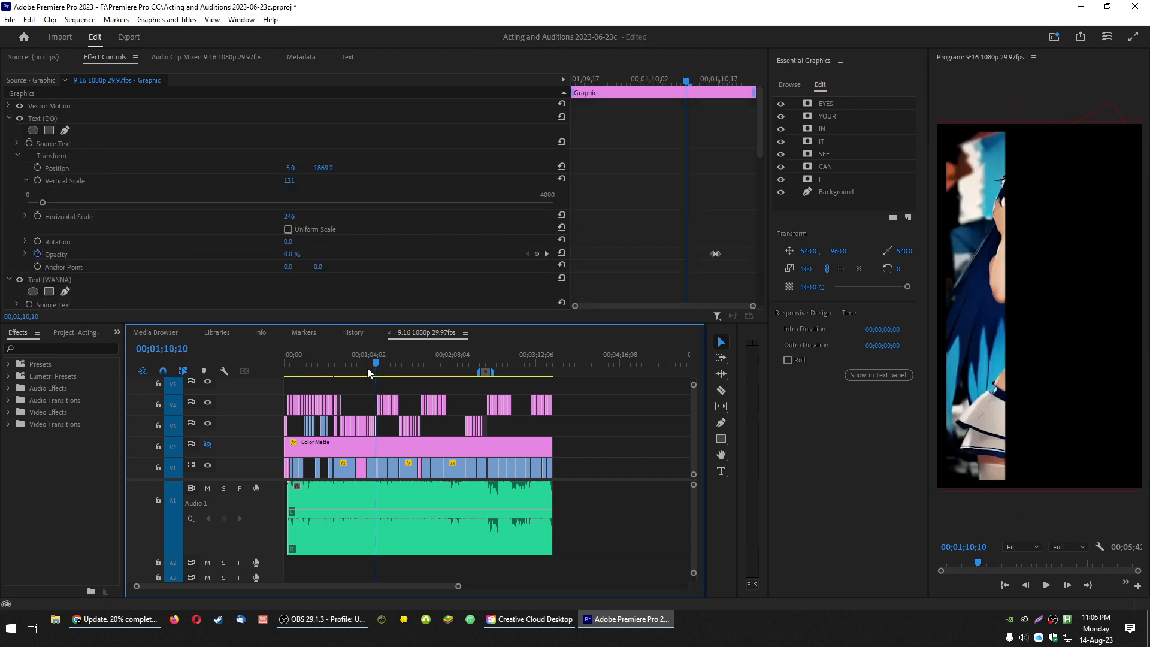
- Play the lyric graphics from 00;01;02;18 to 00;01;12;03, and from YEAH at 00;00;44;22 to the binary-number graphic at 00;00;58;11
{"action": "left_click", "coordinate": [362, 372]}
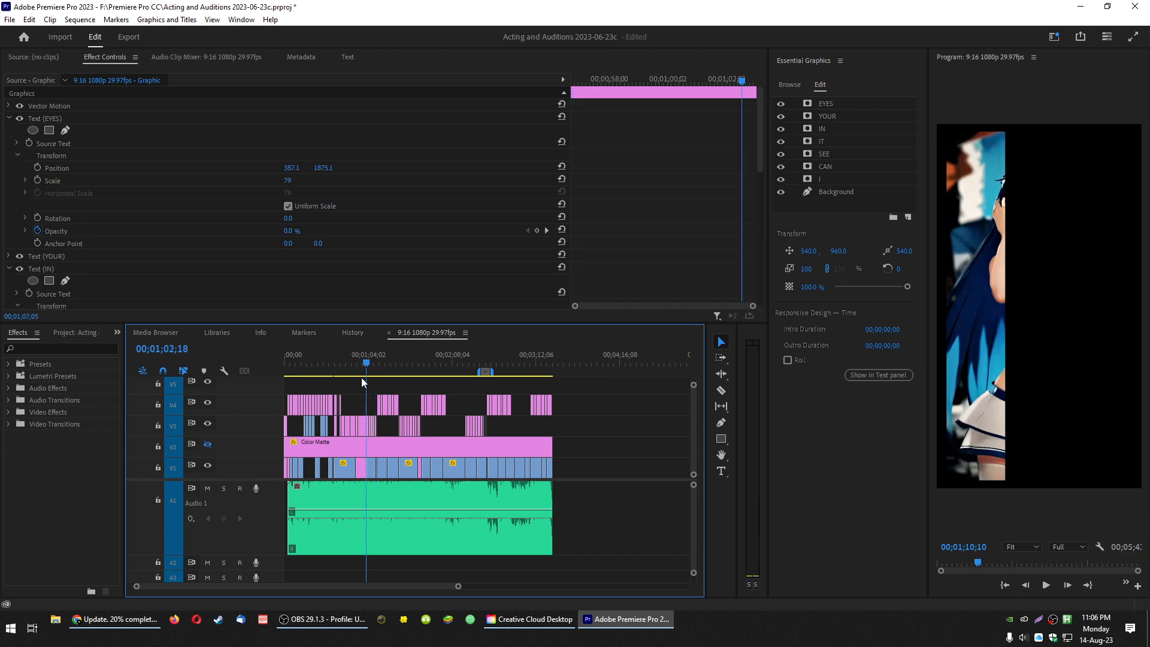
{"action": "key", "text": "space"}
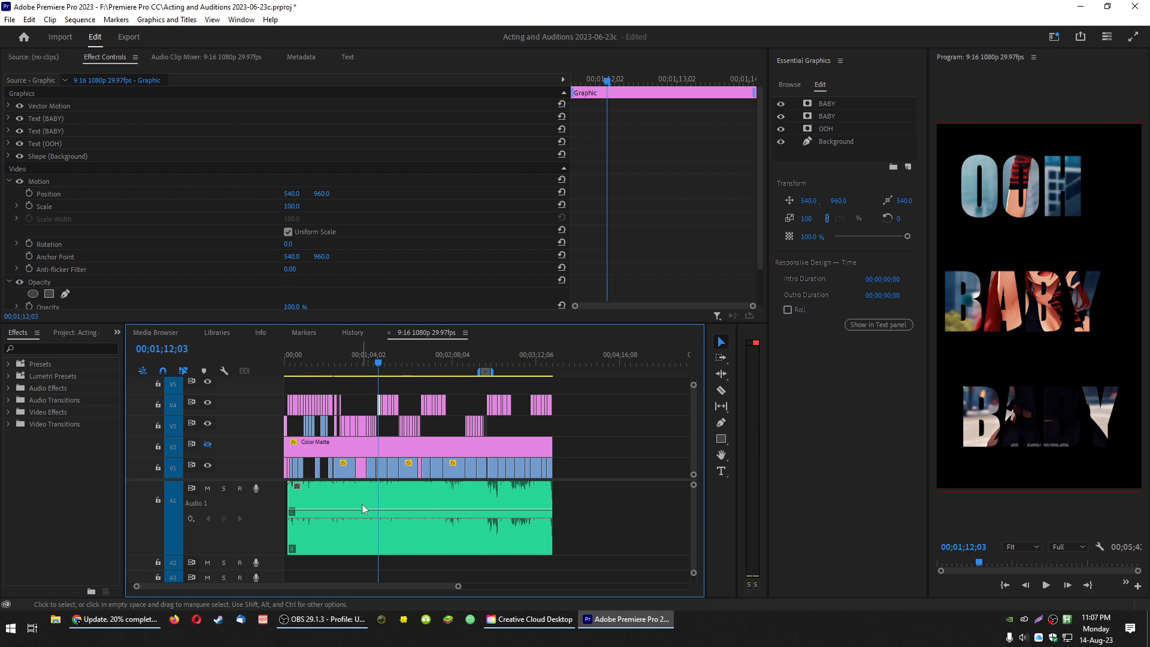
{"action": "left_click", "coordinate": [344, 363]}
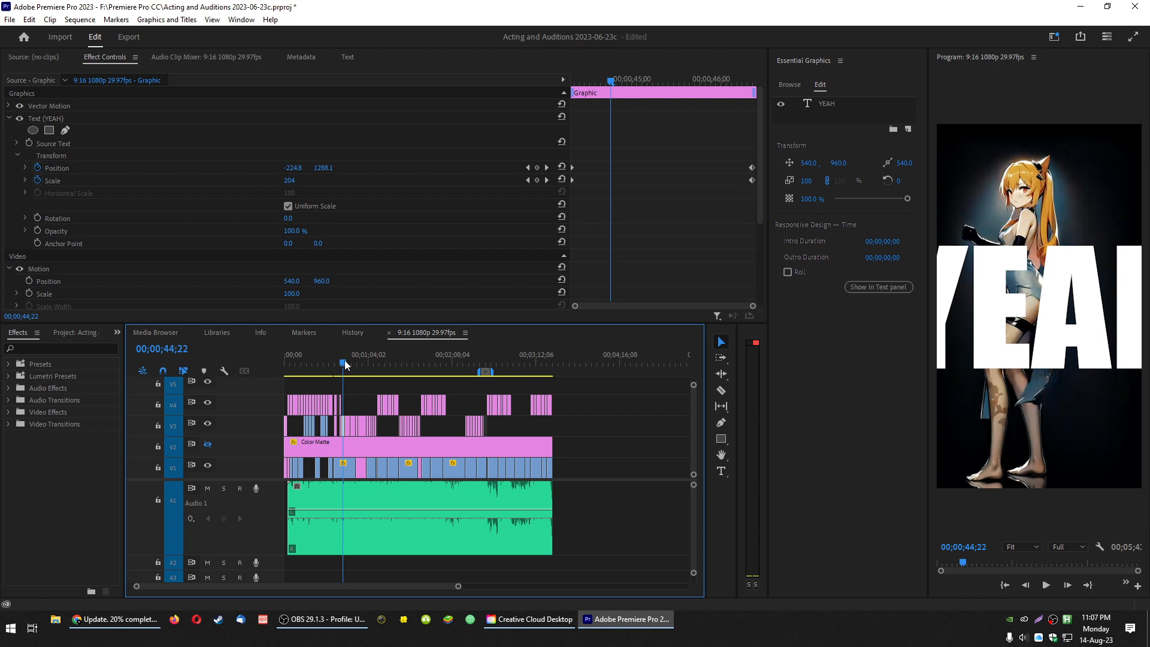
{"action": "key", "text": "space"}
{"action": "left_click", "coordinate": [355, 372]}
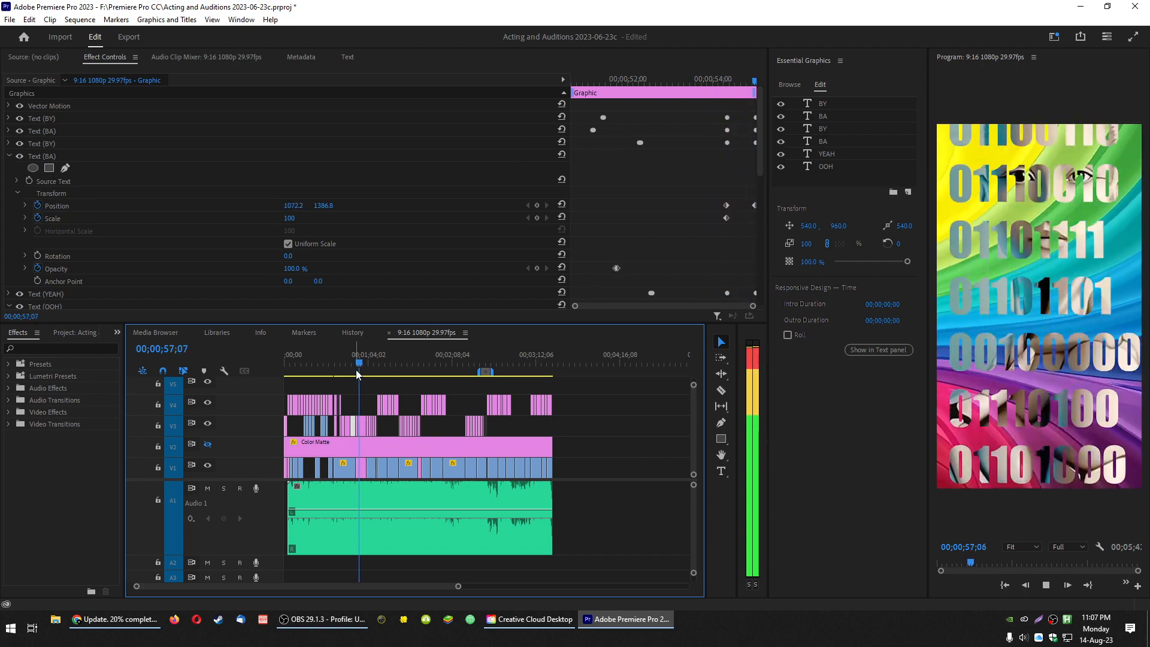
{"action": "key", "text": "space"}
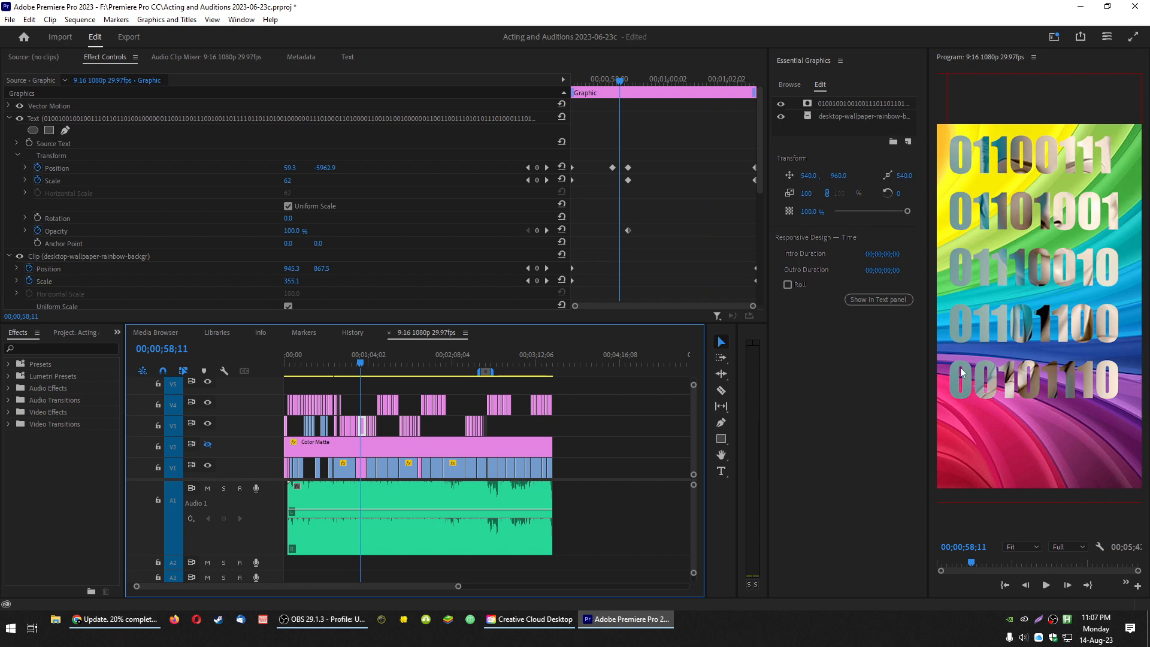
- Inspect the OOH YEAH BABY BABY graphic's layers, and the Background shape layer of the masked MIND graphic
{"action": "left_click", "coordinate": [354, 426]}
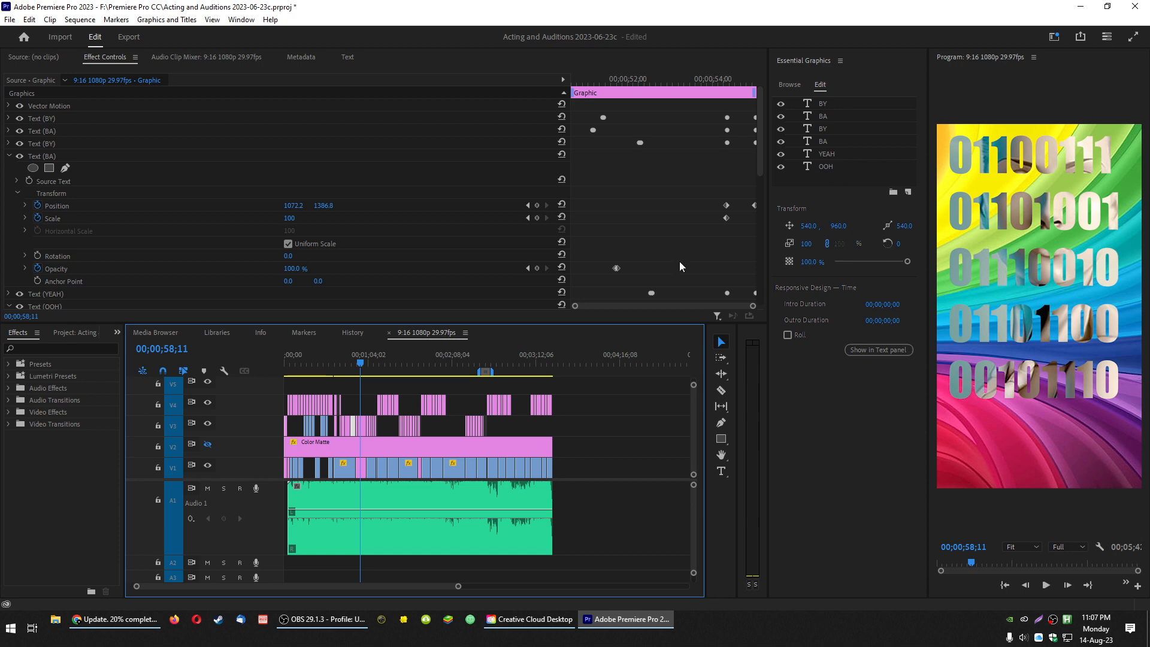
{"action": "left_click", "coordinate": [332, 412]}
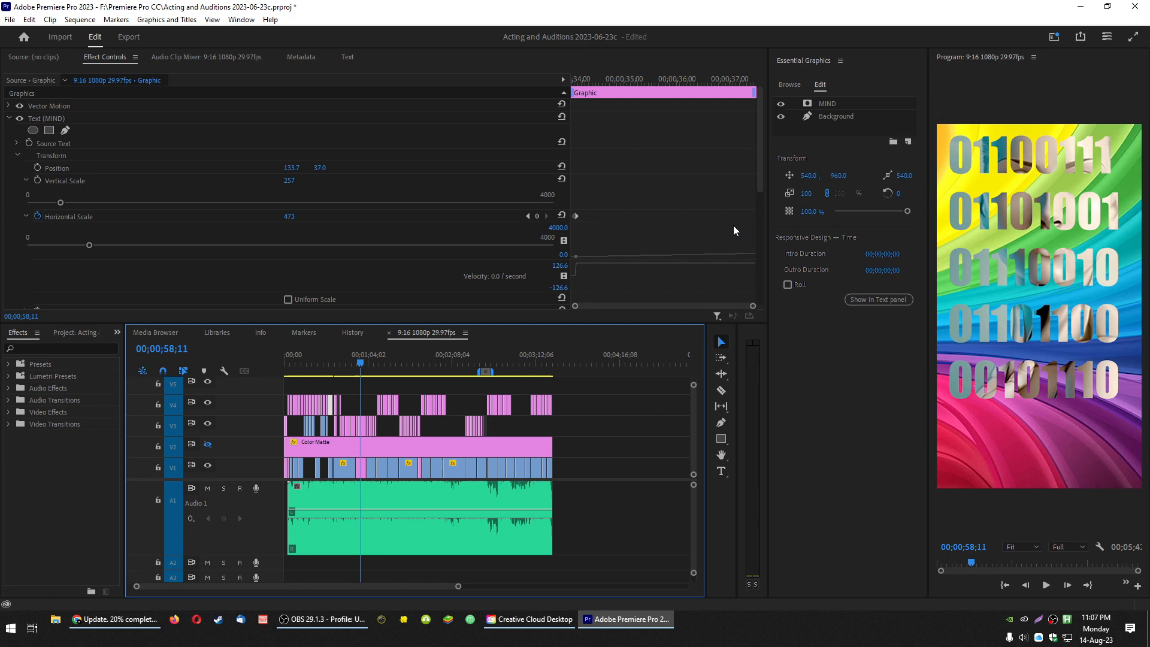
{"action": "left_click", "coordinate": [826, 116]}
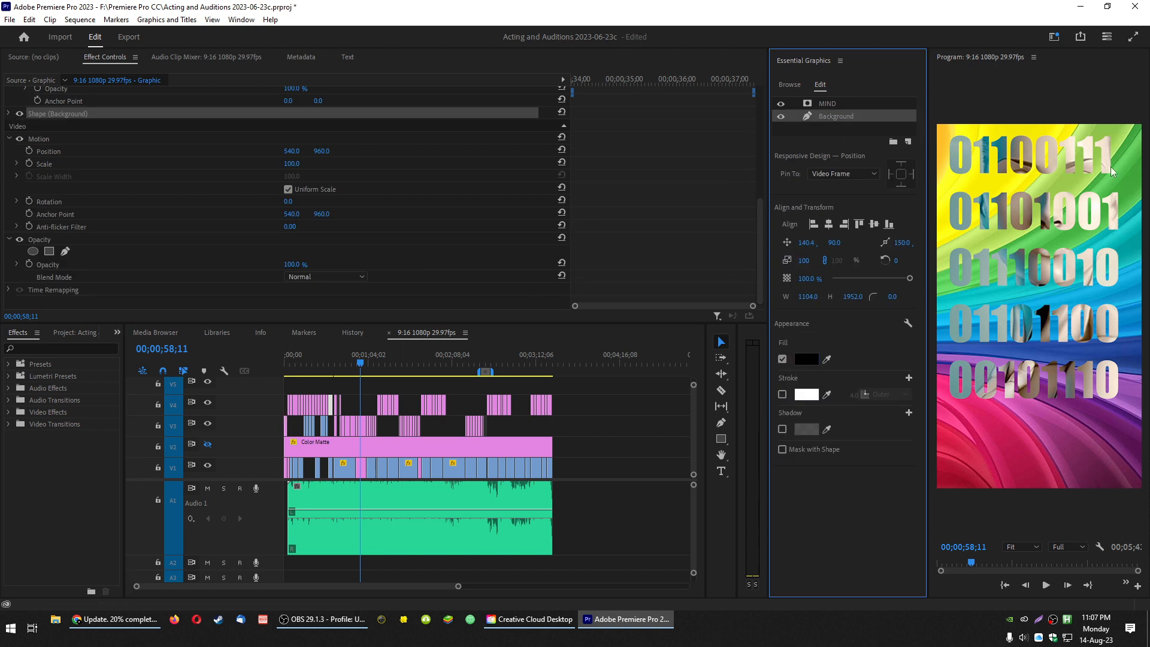
- Select the rainbow wallpaper layer in the binary-number graphic and show the option for adding a new layer from a file
{"action": "left_click", "coordinate": [363, 426]}
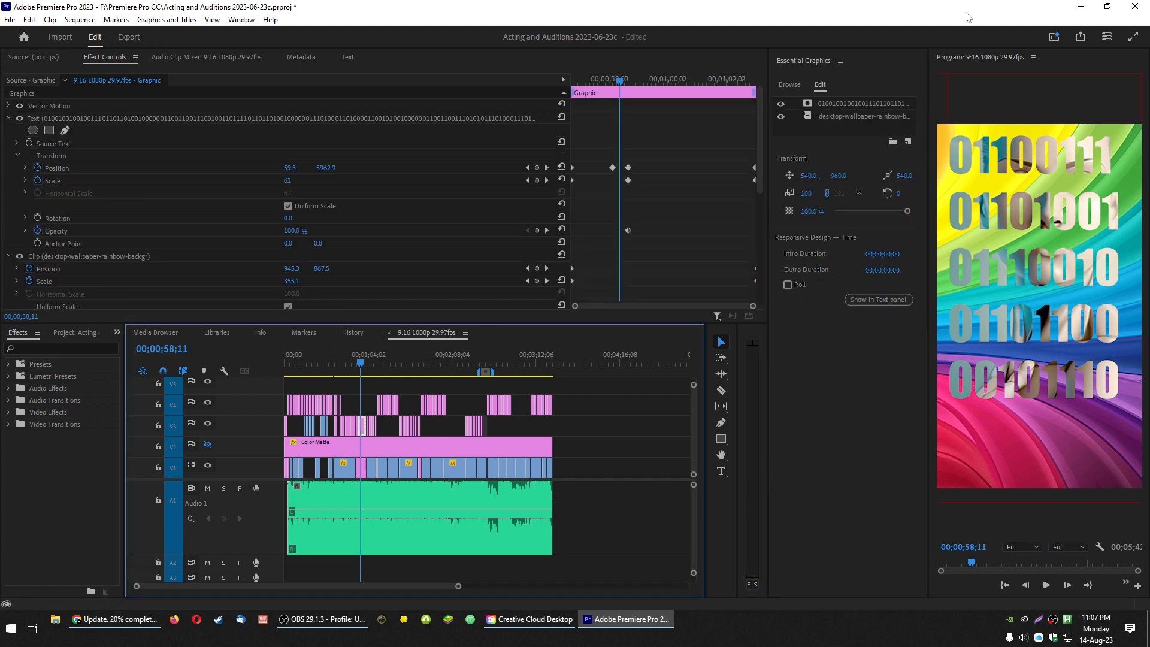
{"action": "left_click", "coordinate": [844, 117]}
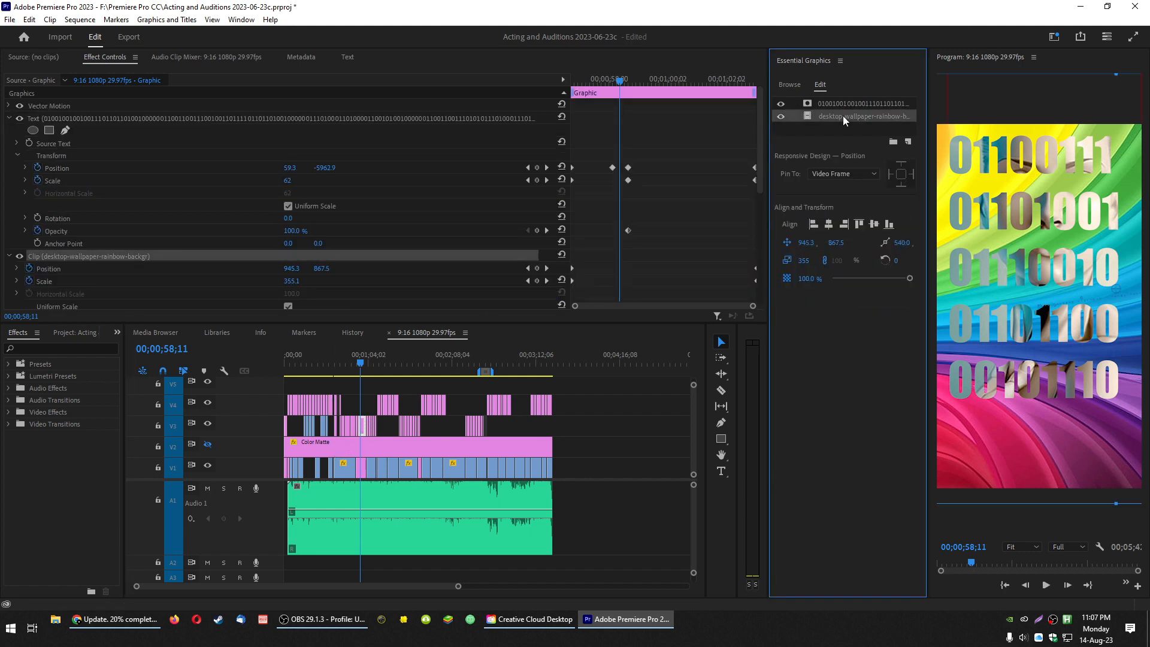
{"action": "left_click", "coordinate": [908, 144]}
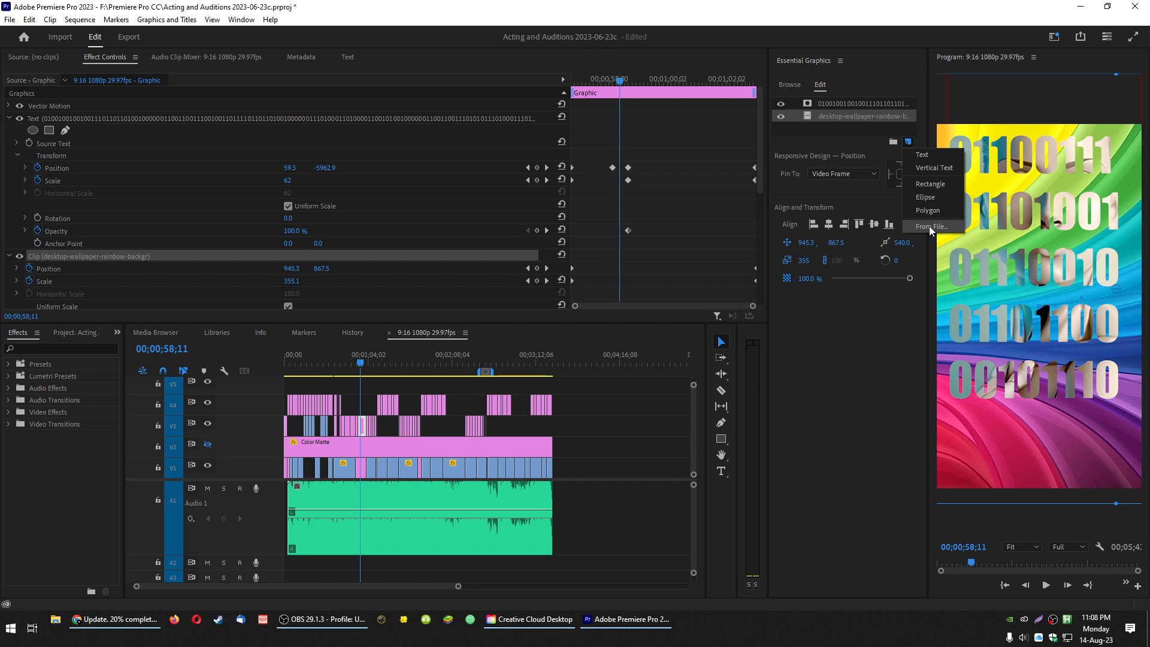
{"action": "left_click", "coordinate": [188, 253]}
- Examine the rainbow wallpaper layer's position, scale and opacity keyframes while playing the binary-number graphic to 00;00;59;04
{"action": "scroll", "coordinate": [63, 269], "scroll_direction": "down", "scroll_amount": 2}
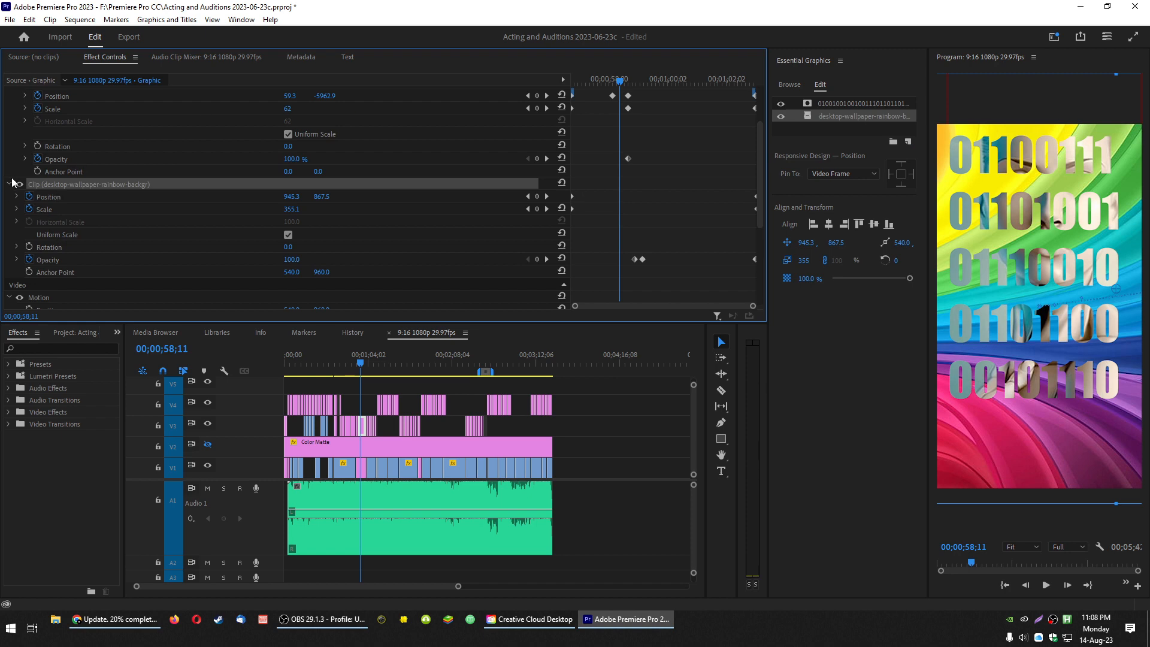
{"action": "key", "text": "space"}
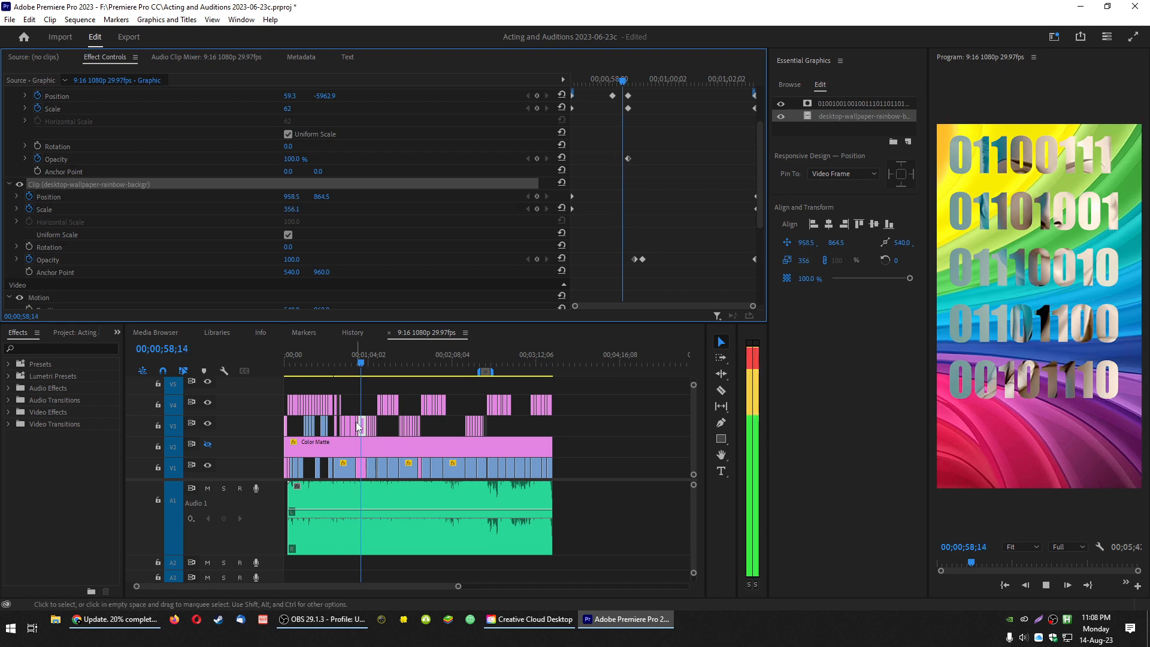
{"action": "scroll", "coordinate": [355, 424], "scroll_direction": "up", "scroll_amount": 2}
{"action": "key", "text": "space"}
{"action": "scroll", "coordinate": [366, 429], "scroll_direction": "up", "scroll_amount": 5}
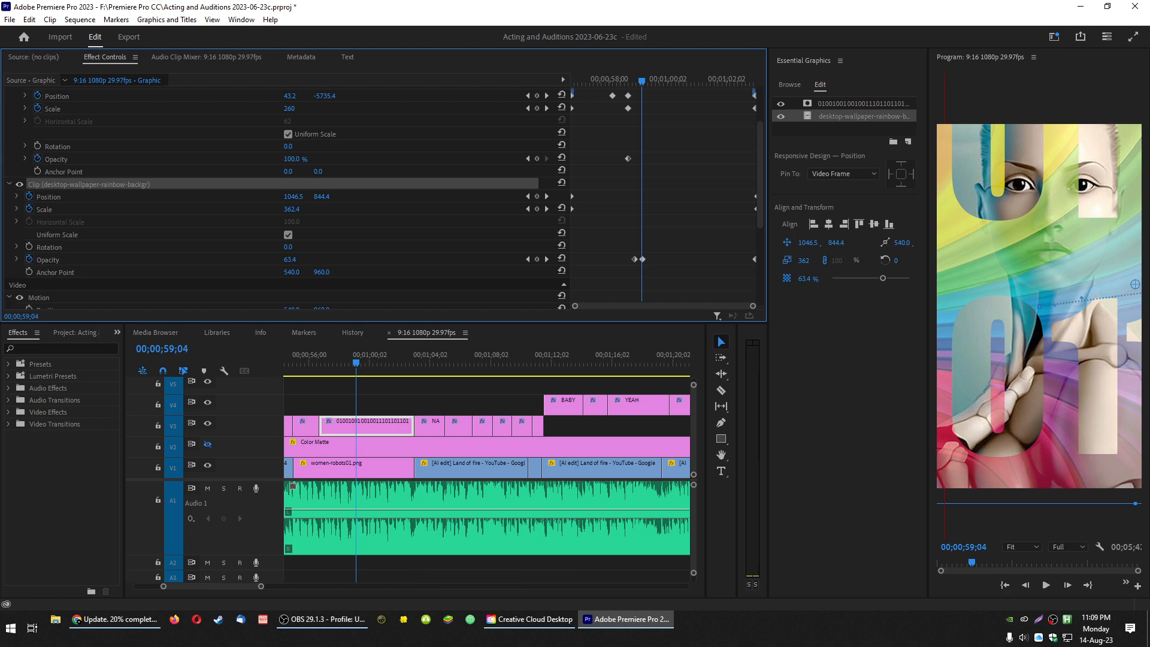
- Return the playhead to the sequence start at 00;00;00;00 and show the program full screen
{"action": "scroll", "coordinate": [360, 398], "scroll_direction": "down", "scroll_amount": 10}
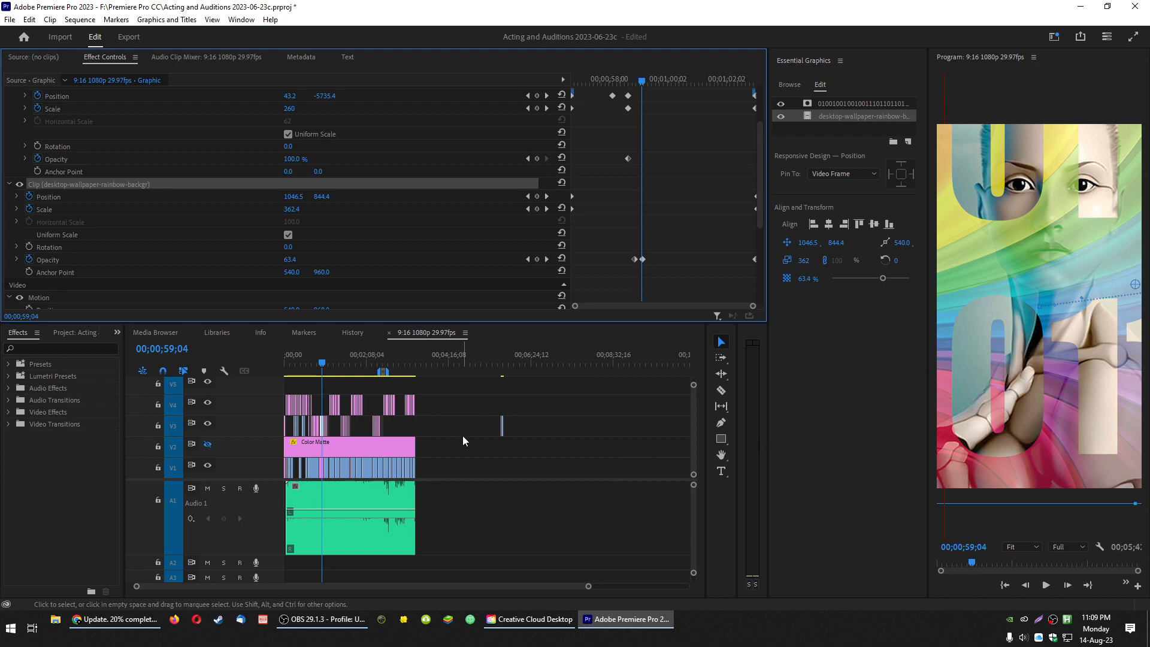
{"action": "left_click", "coordinate": [297, 366]}
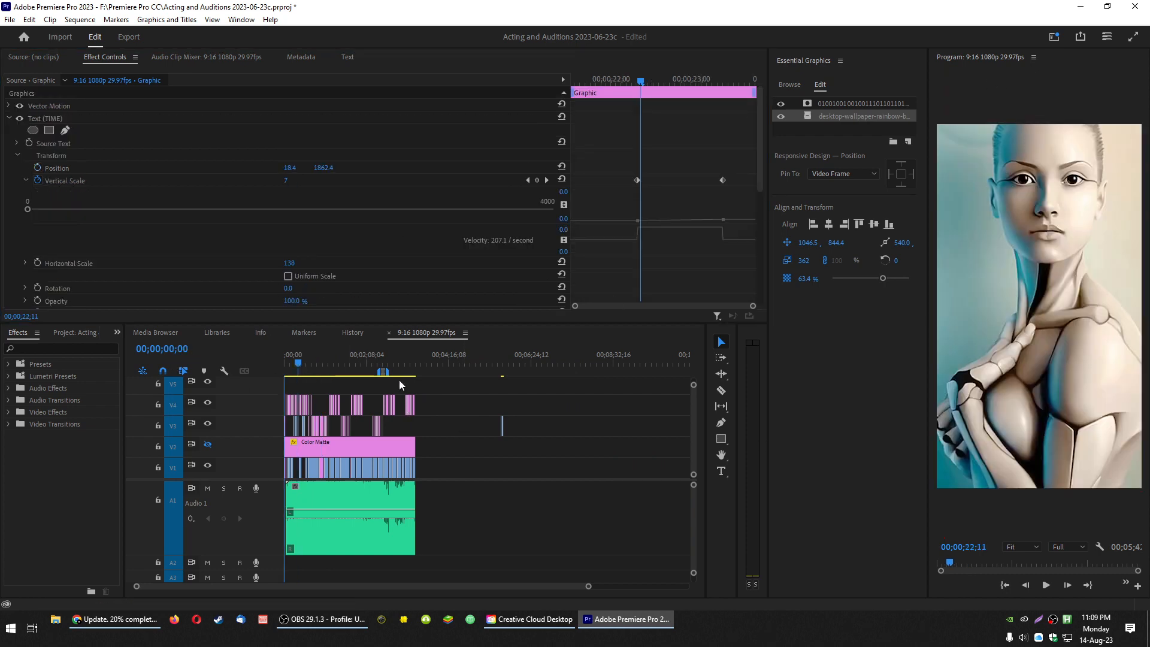
{"action": "left_click", "coordinate": [1139, 45]}
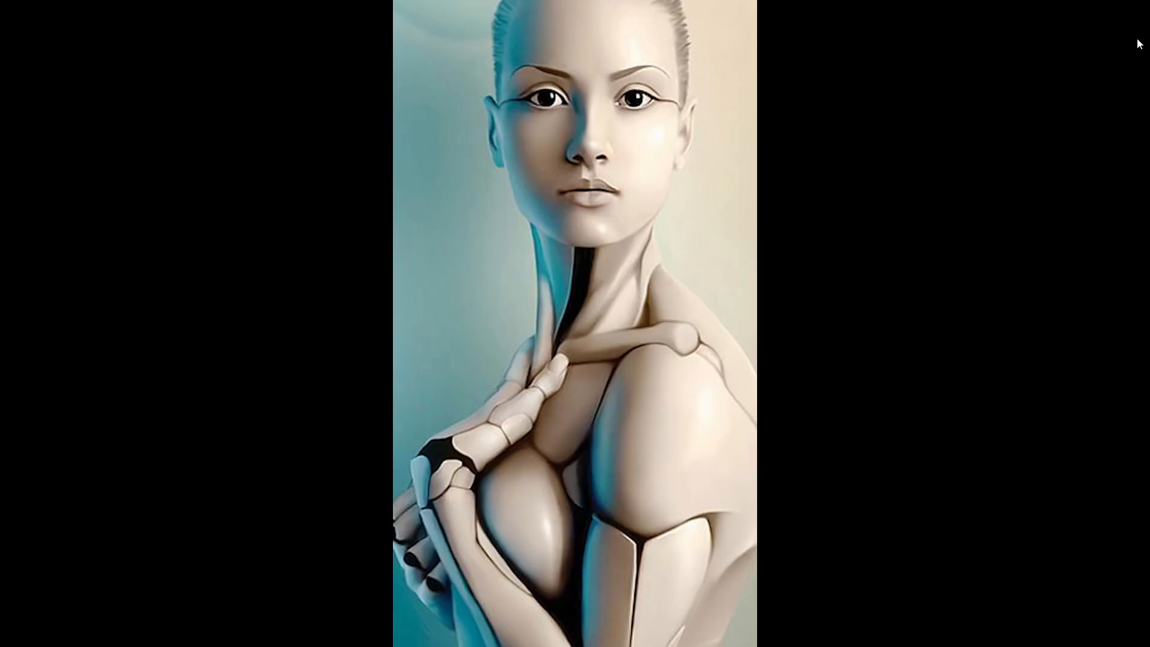